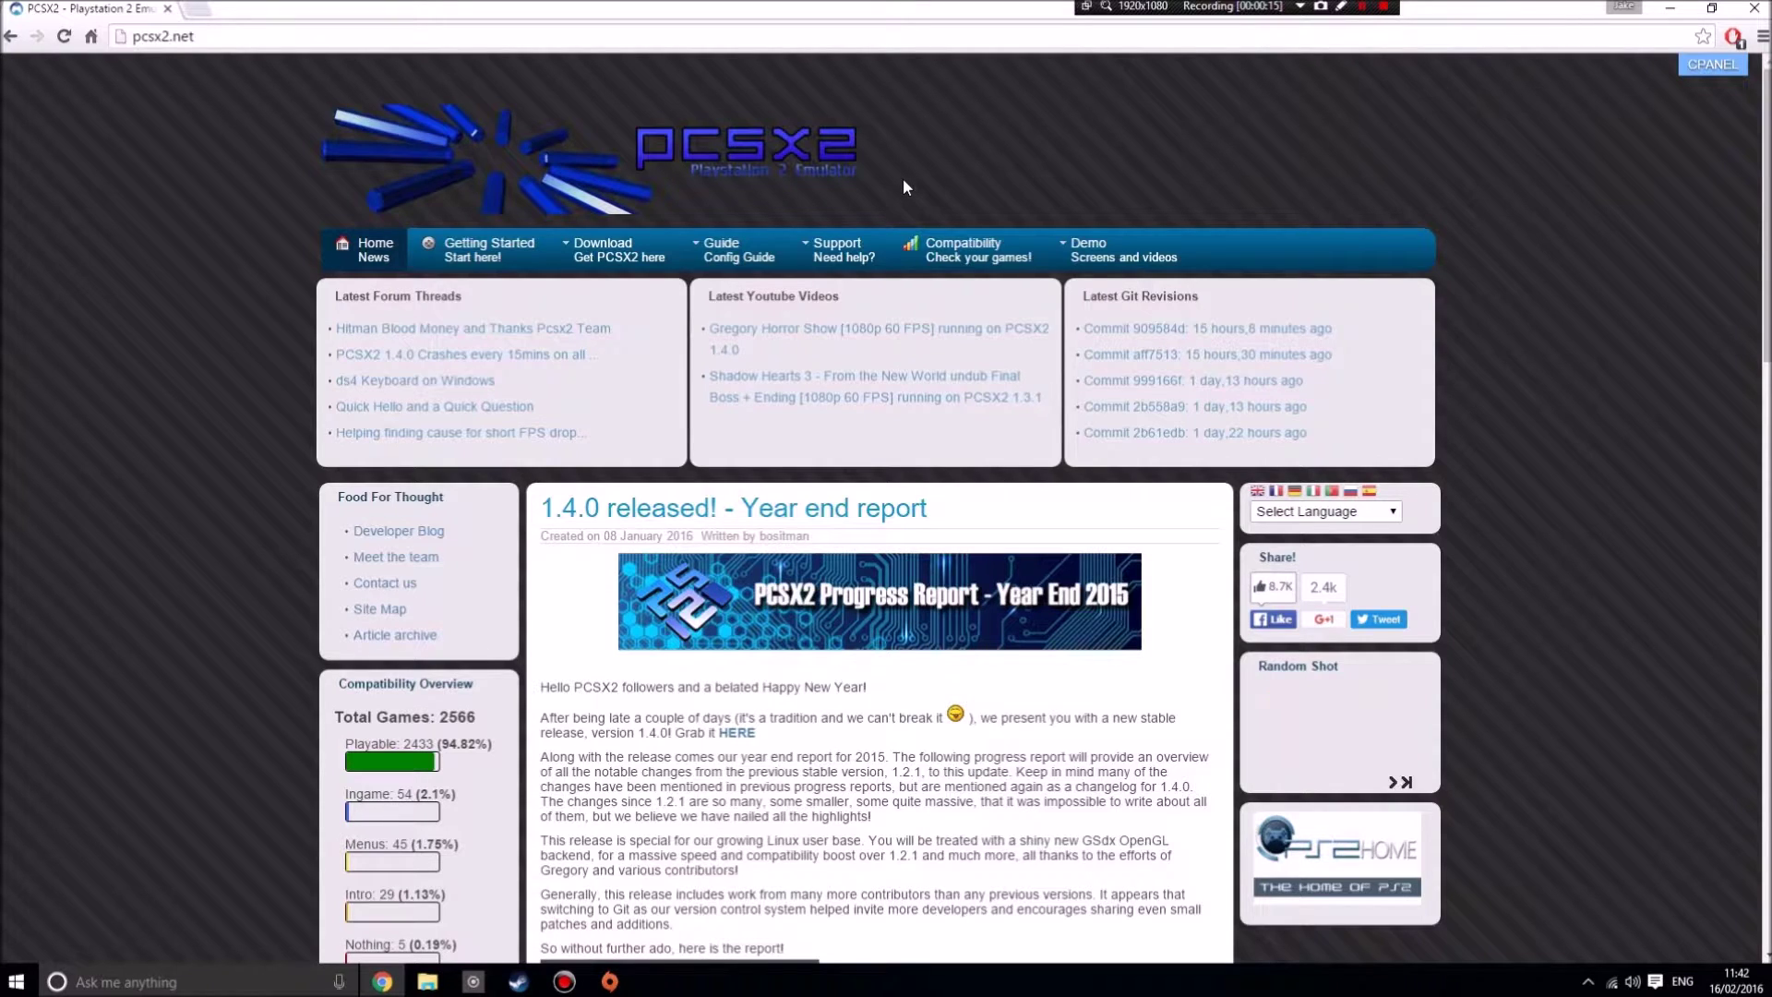
Minimize Chrome and open the Ps2 Games desktop folder, then its Ps2 BIOS subfolder
scroll(851, 308, "down", 3)
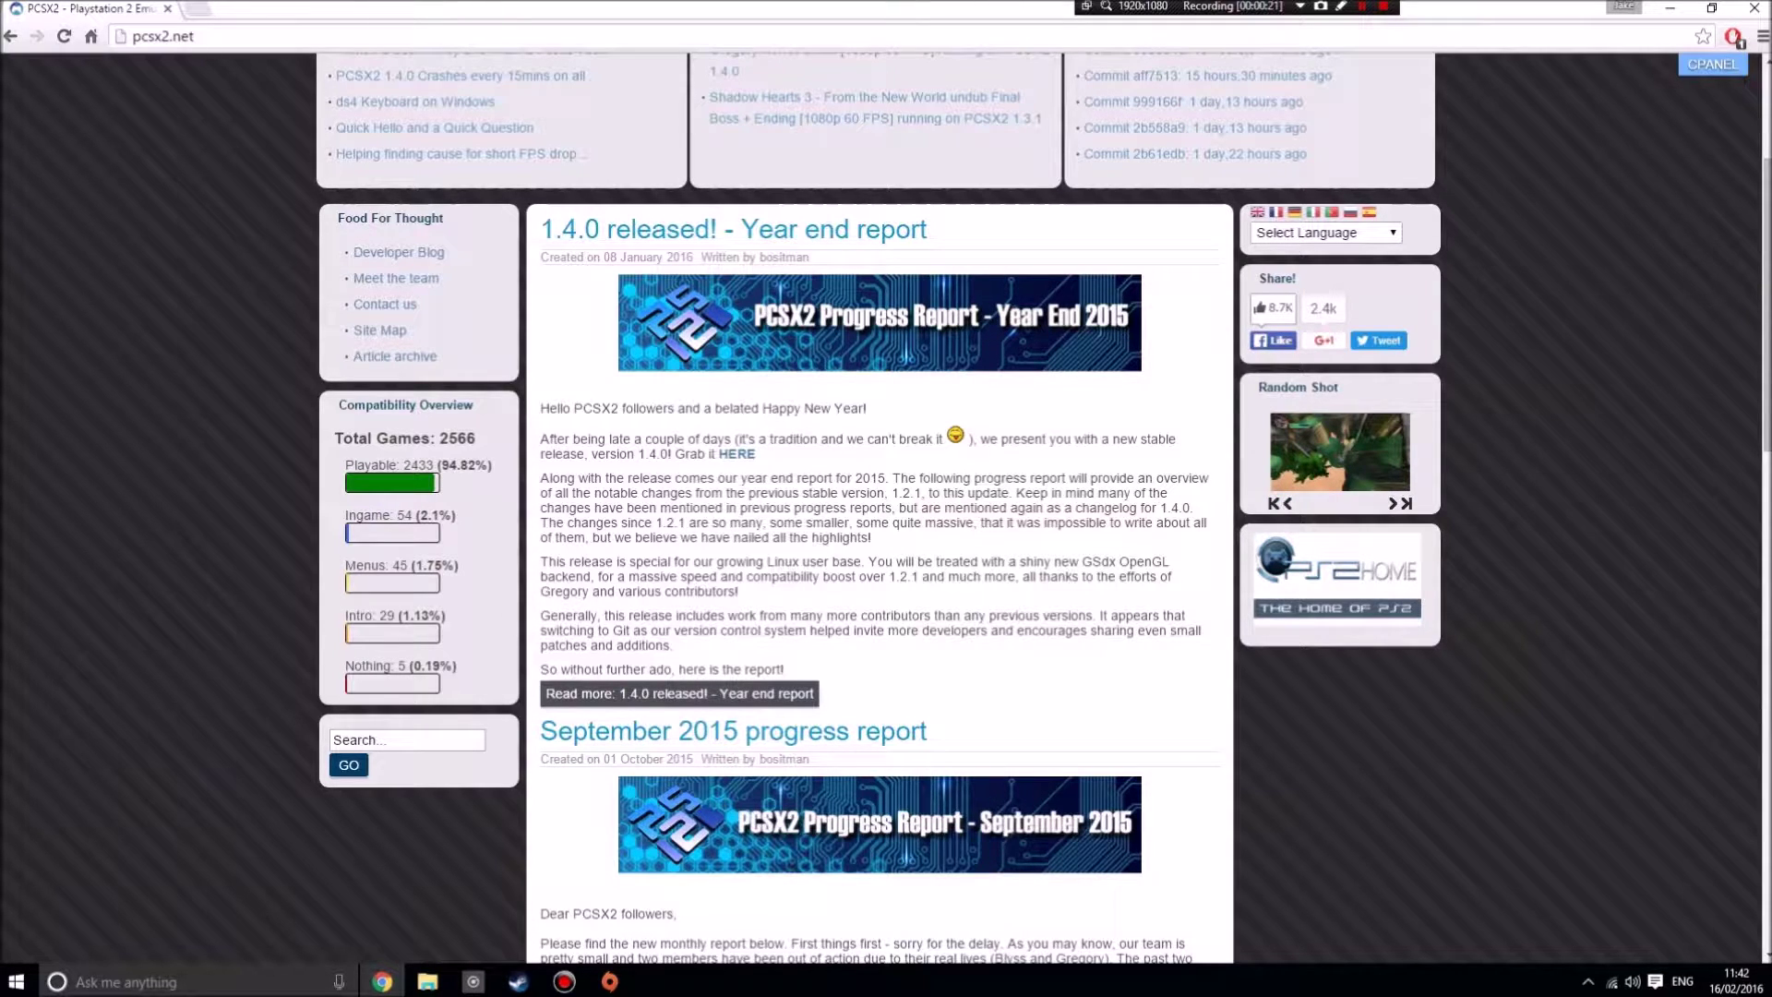
scroll(1363, 555, "down", 10)
scroll(1351, 563, "up", 12)
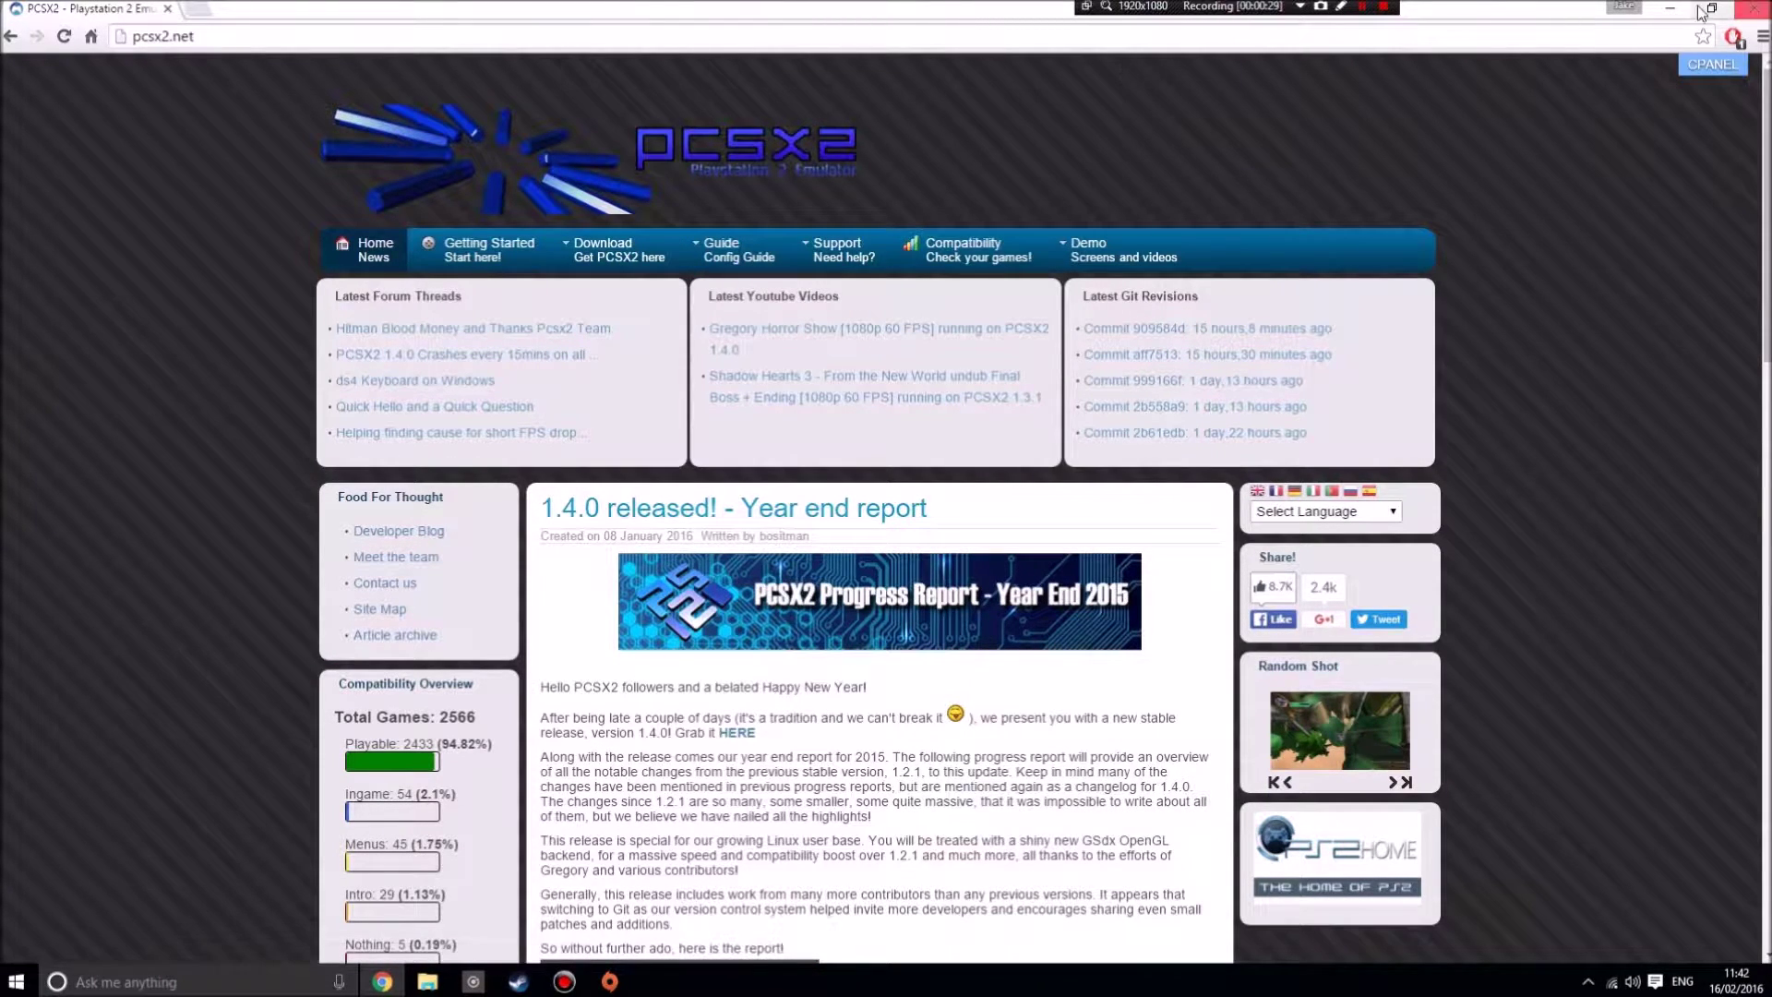
left_click(1670, 7)
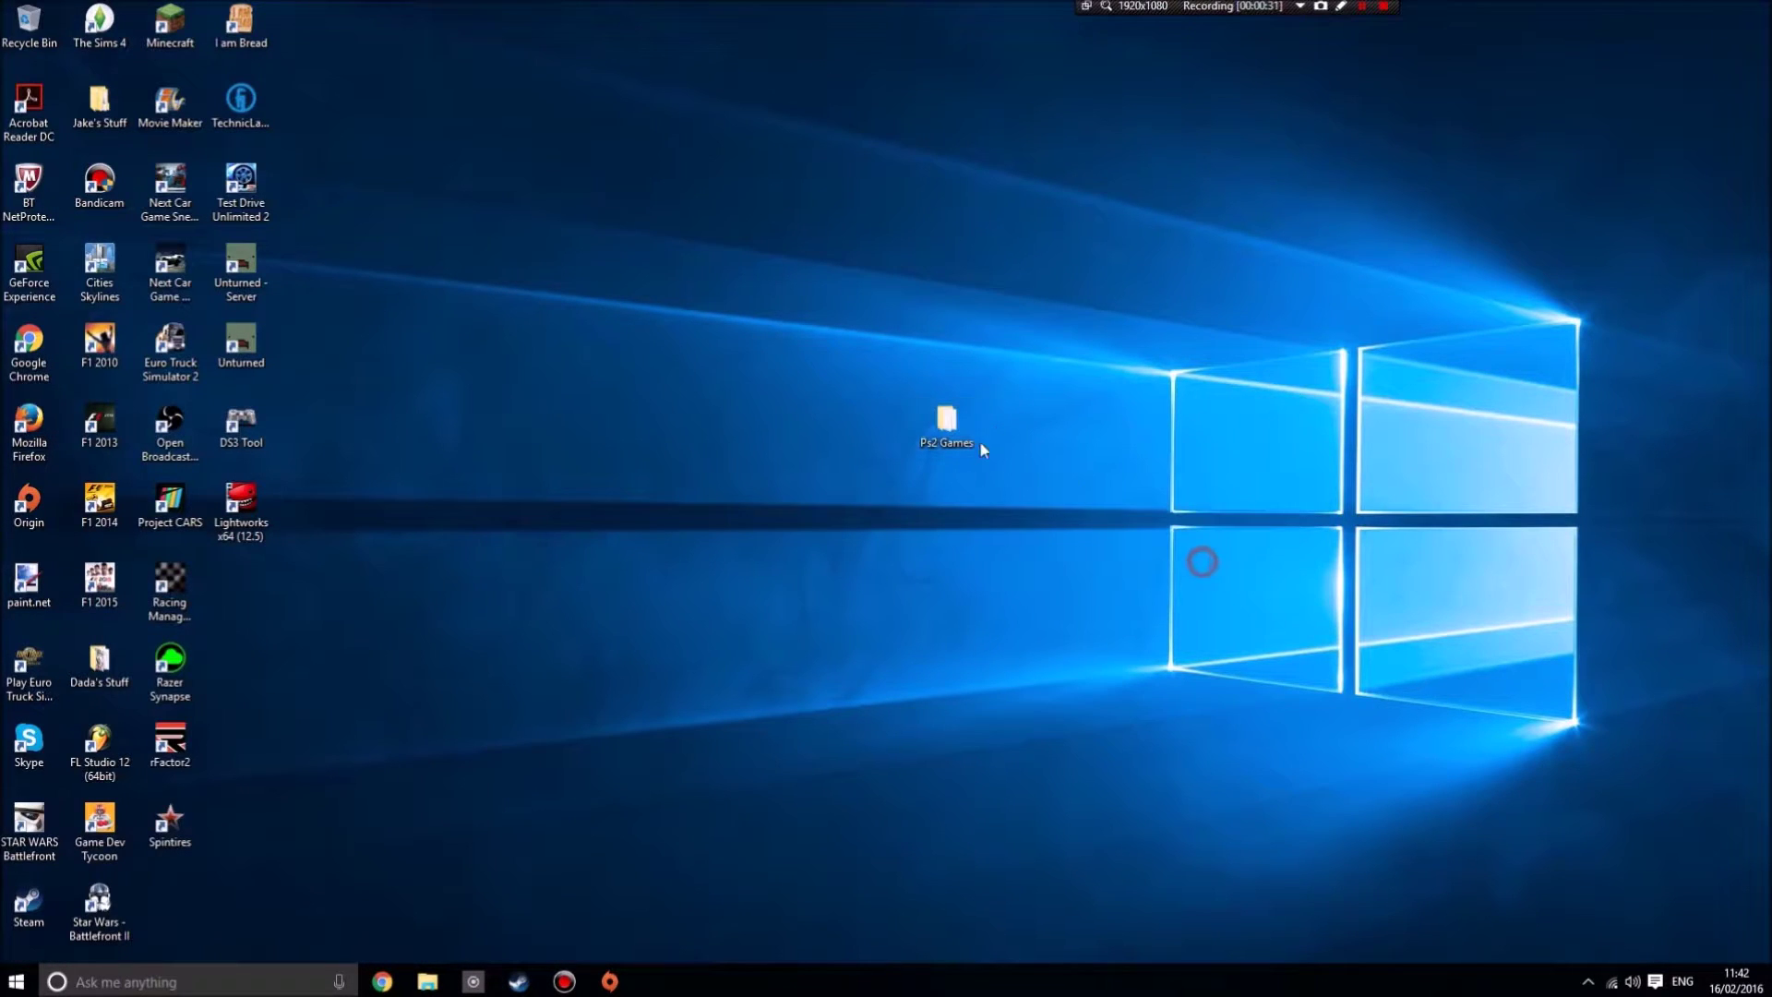
double_click(965, 435)
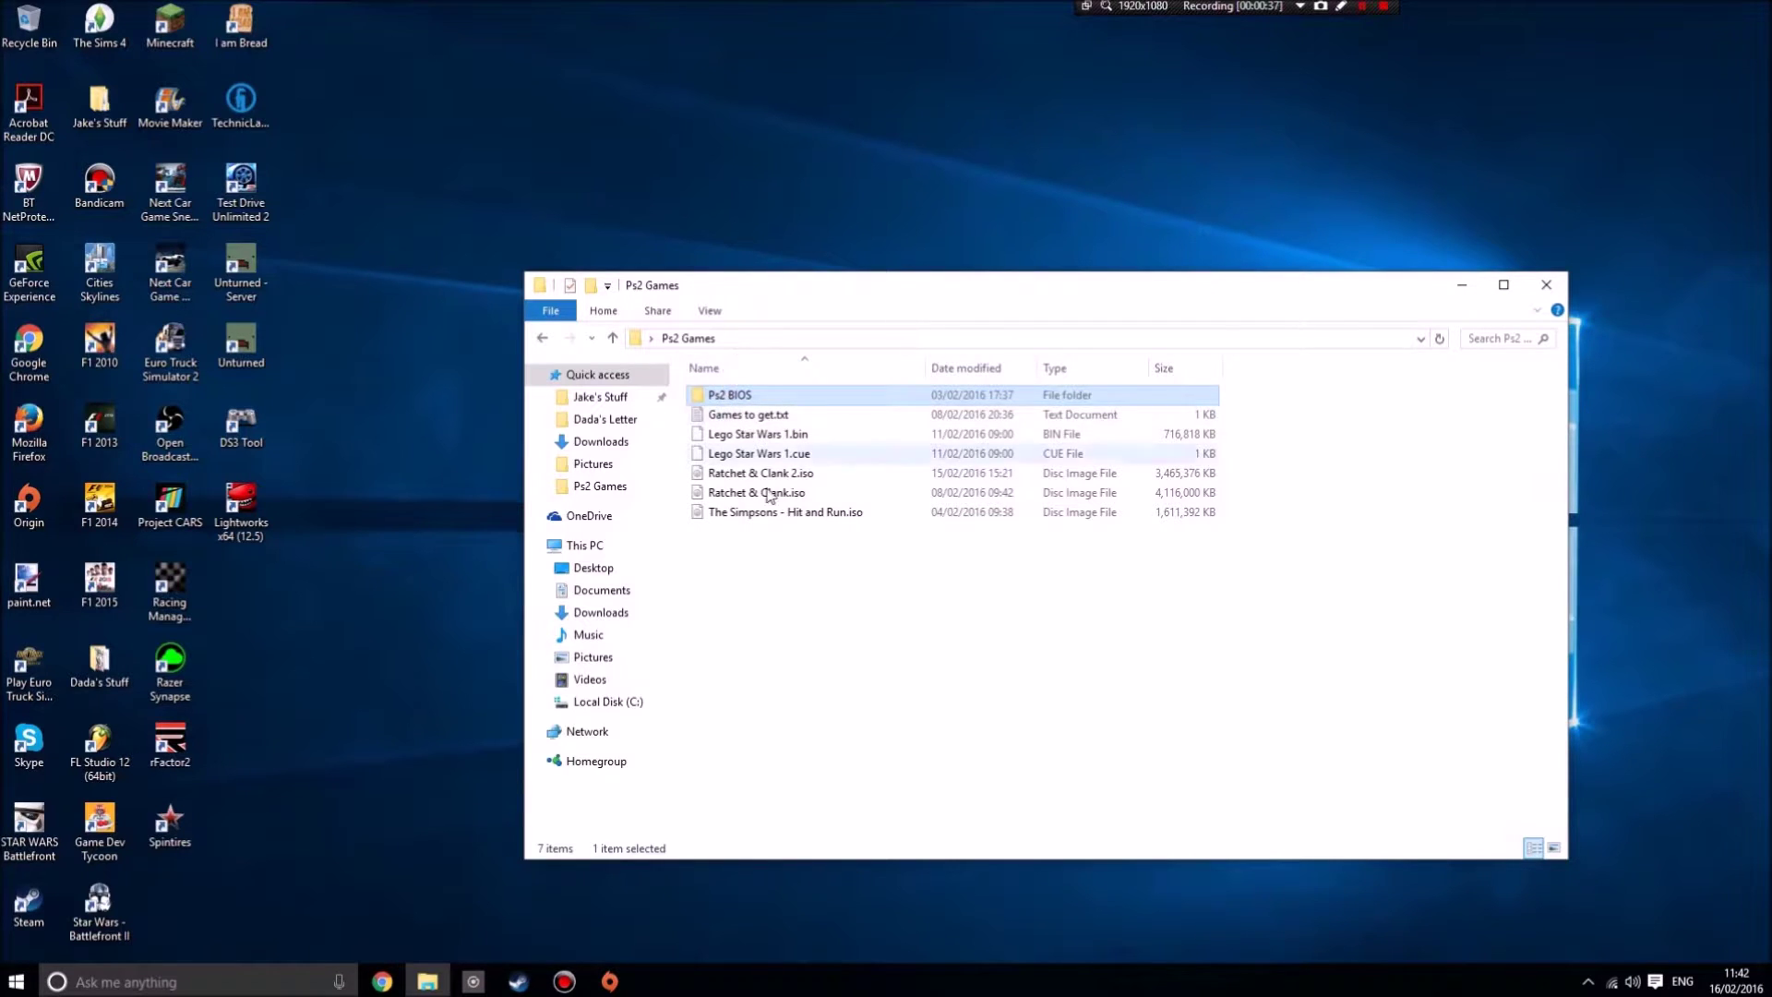
double_click(744, 397)
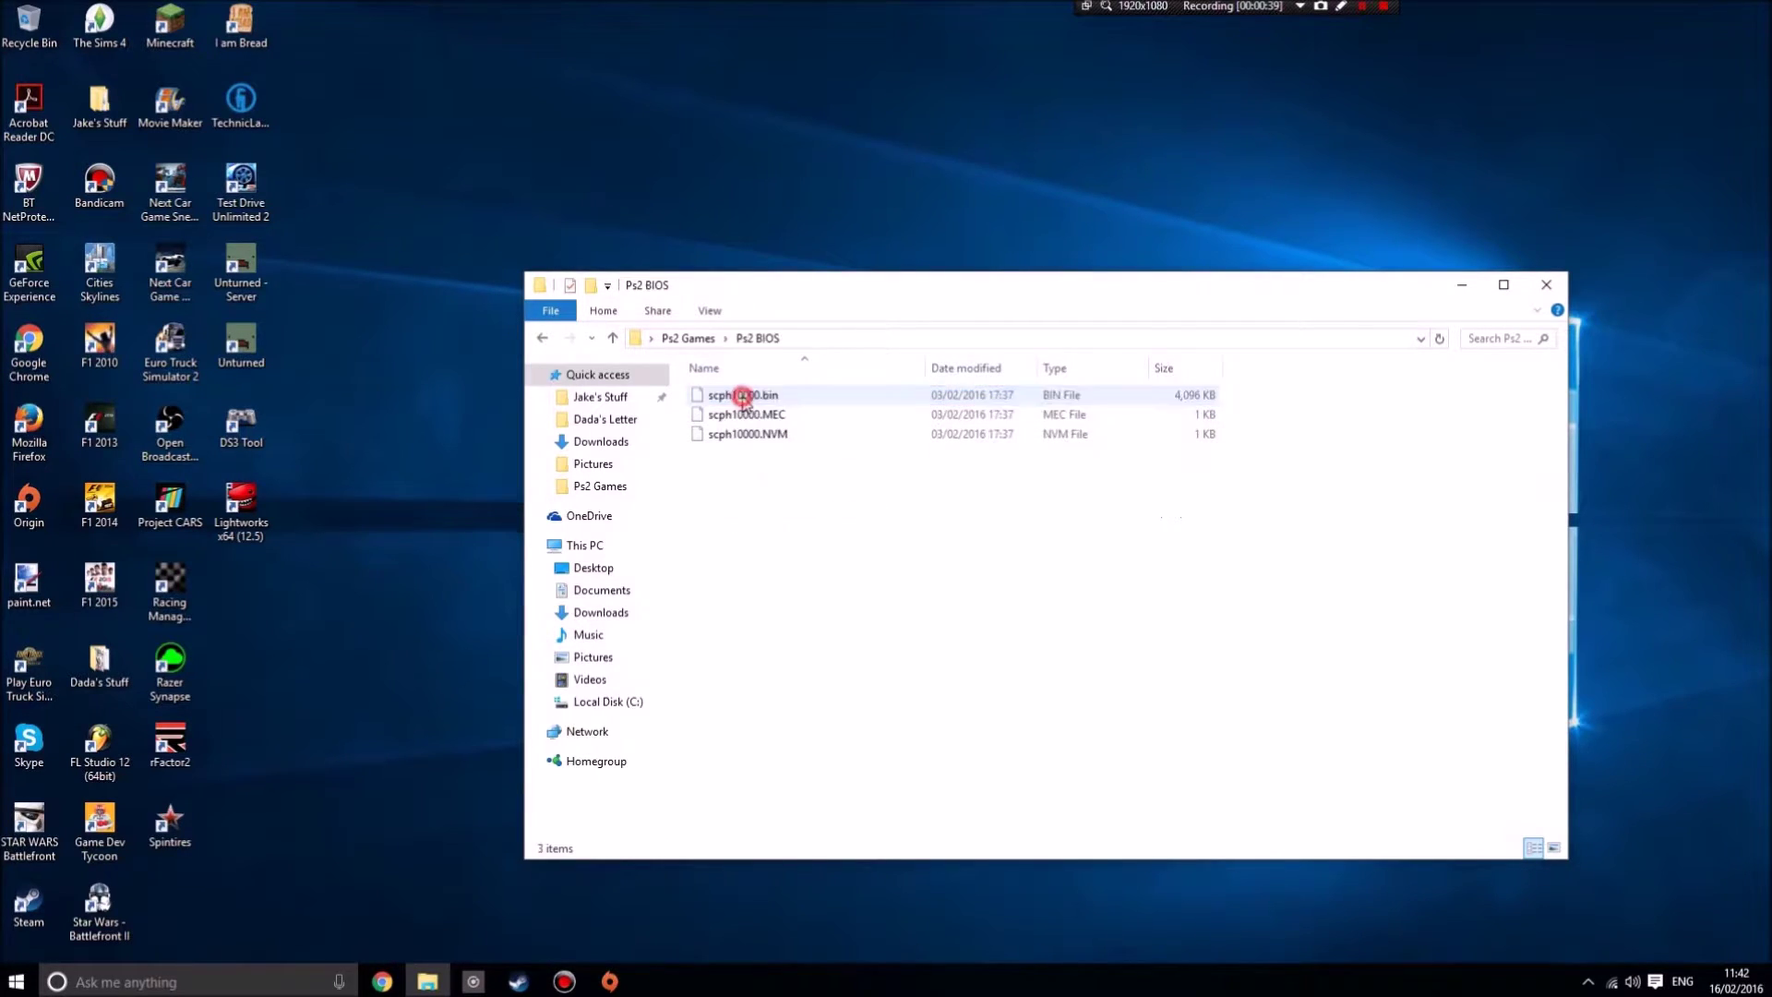
Back in Ps2 Games, look over the Lego Star Wars, Ratchet & Clank 2.iso and Games to get.txt files, then close the window
left_click(691, 338)
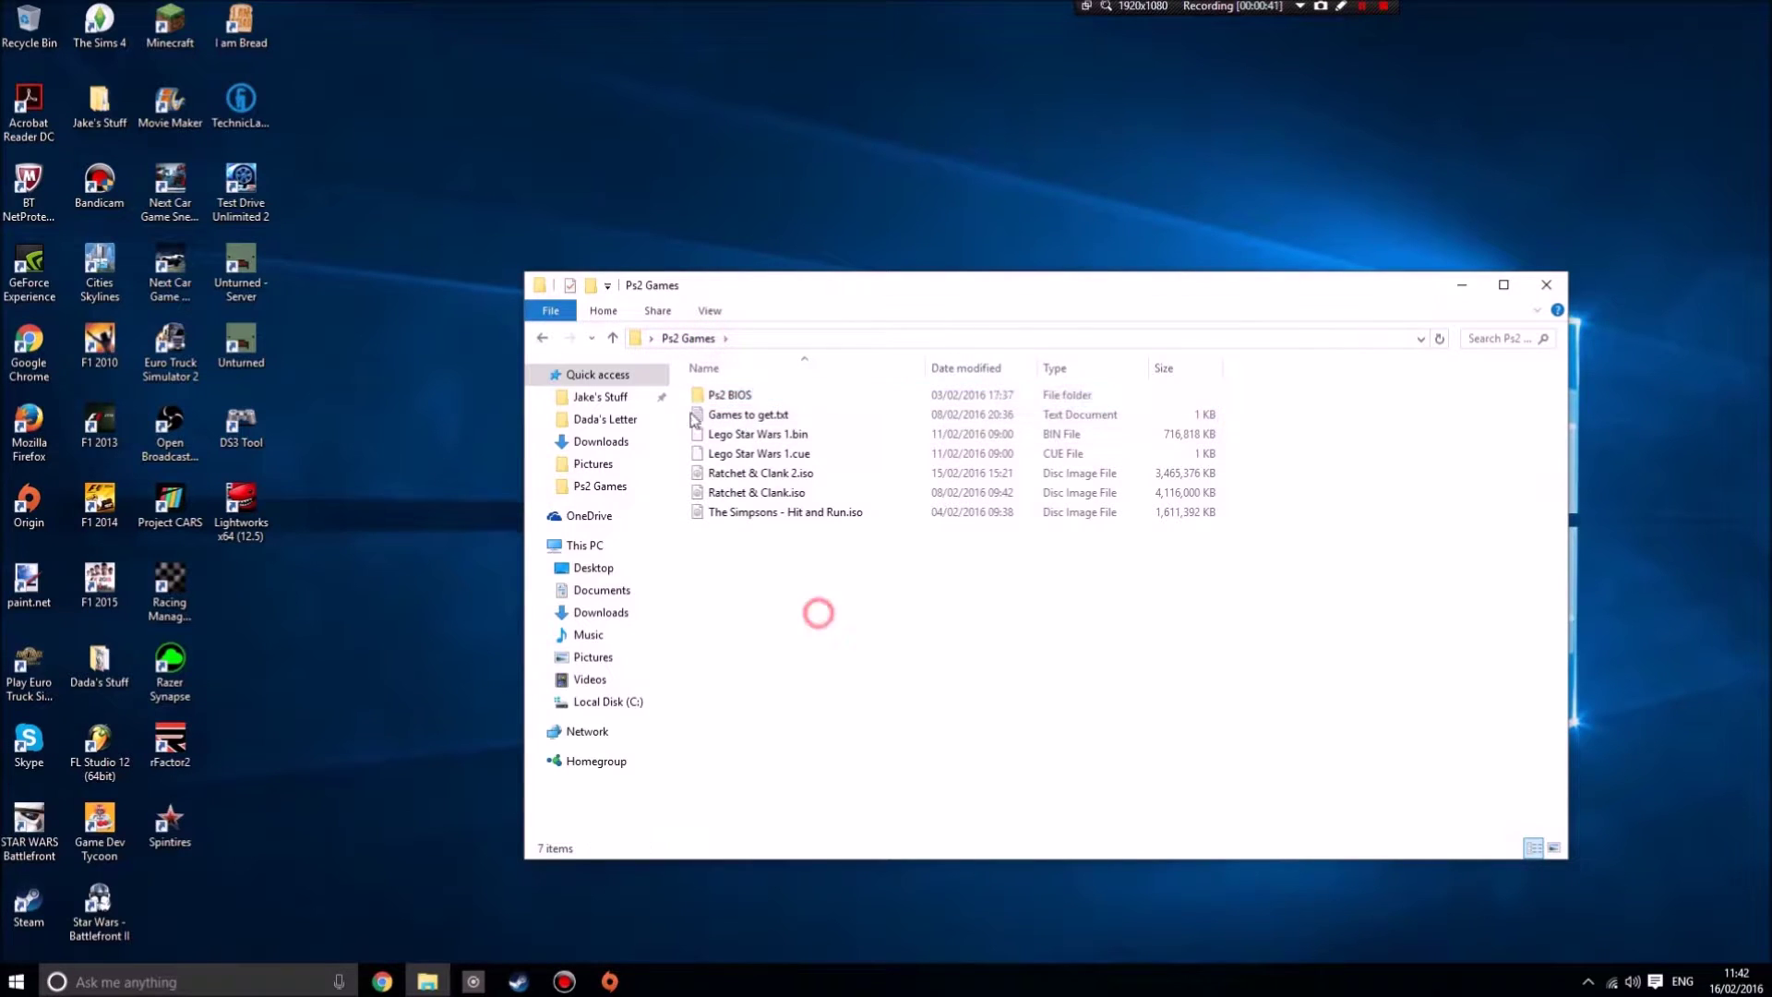
left_click(746, 434)
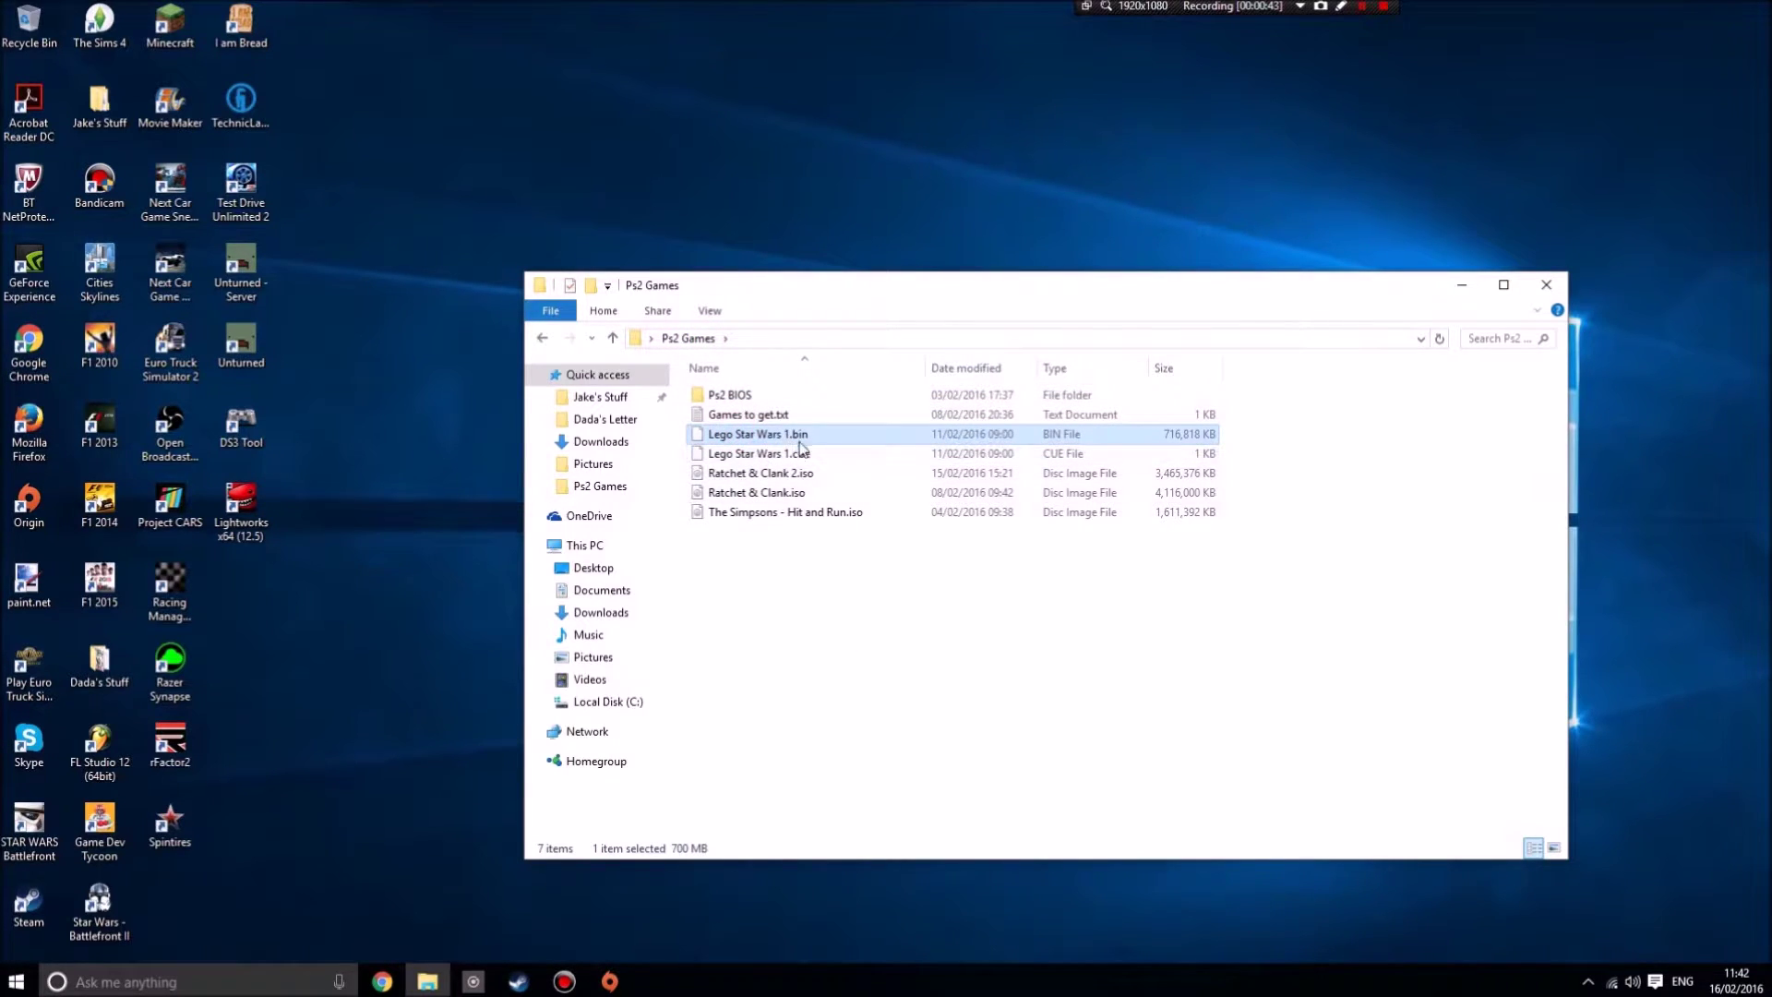
left_click(799, 453)
left_click(784, 613)
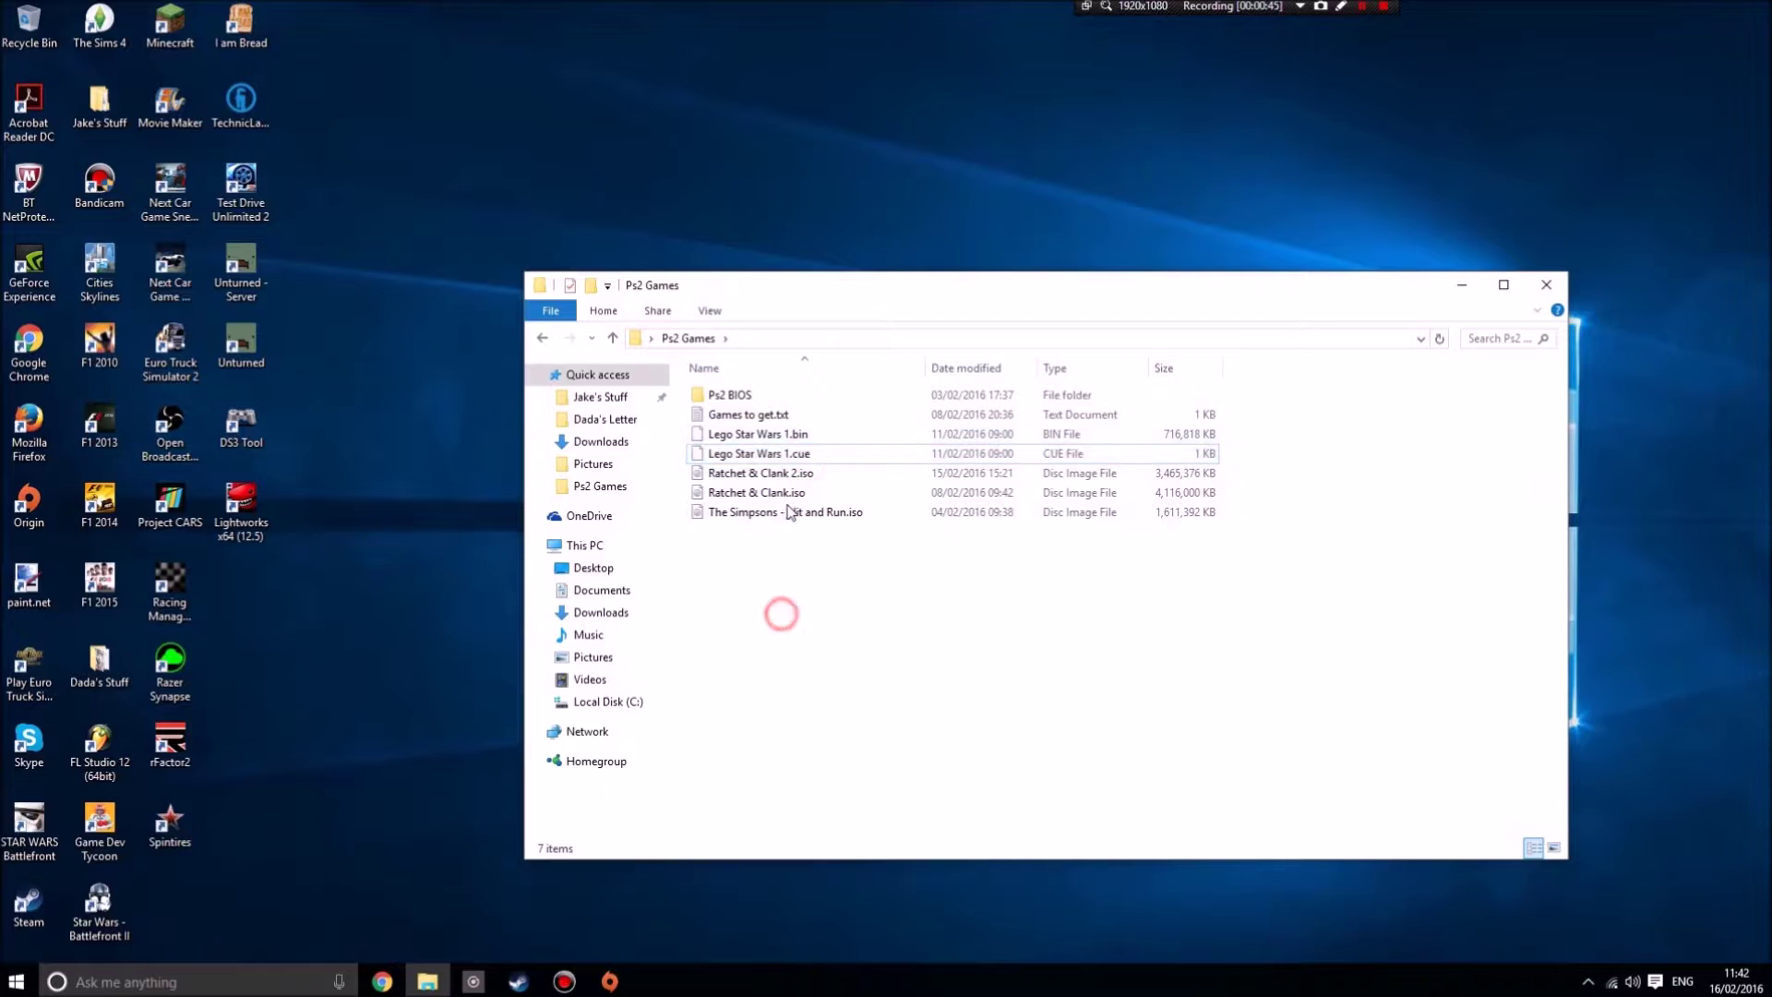
left_click(804, 474)
left_click(791, 547)
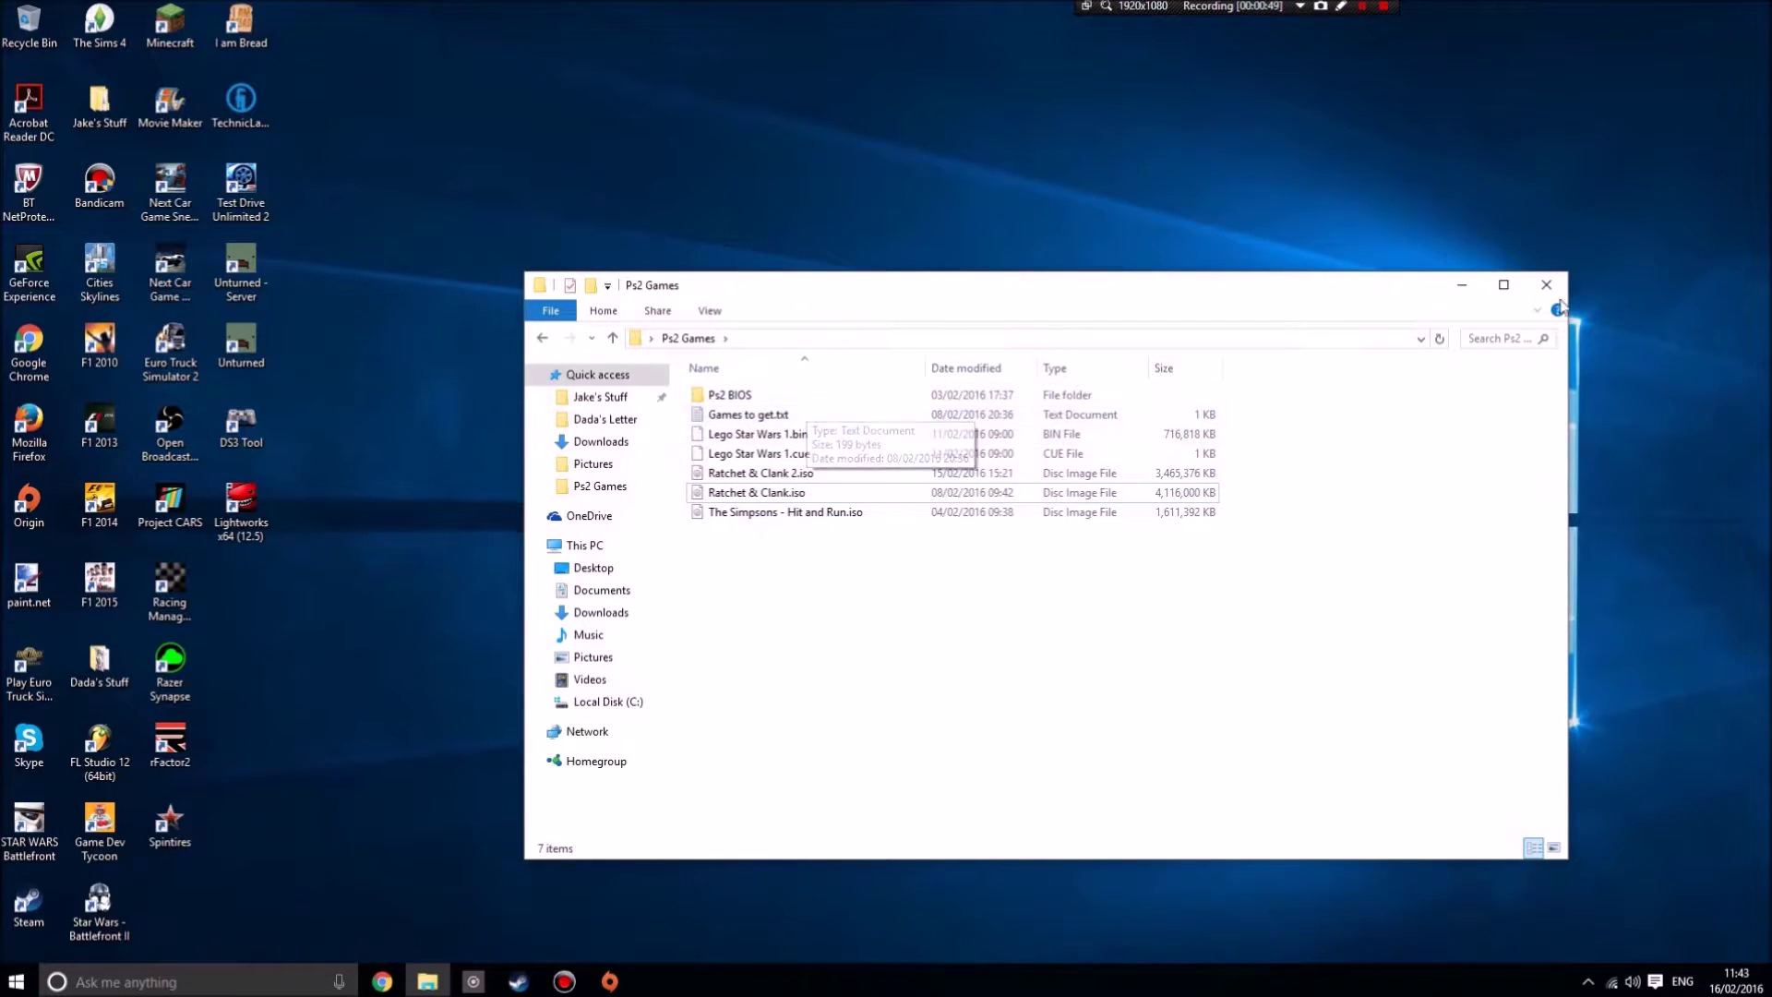
left_click(812, 414)
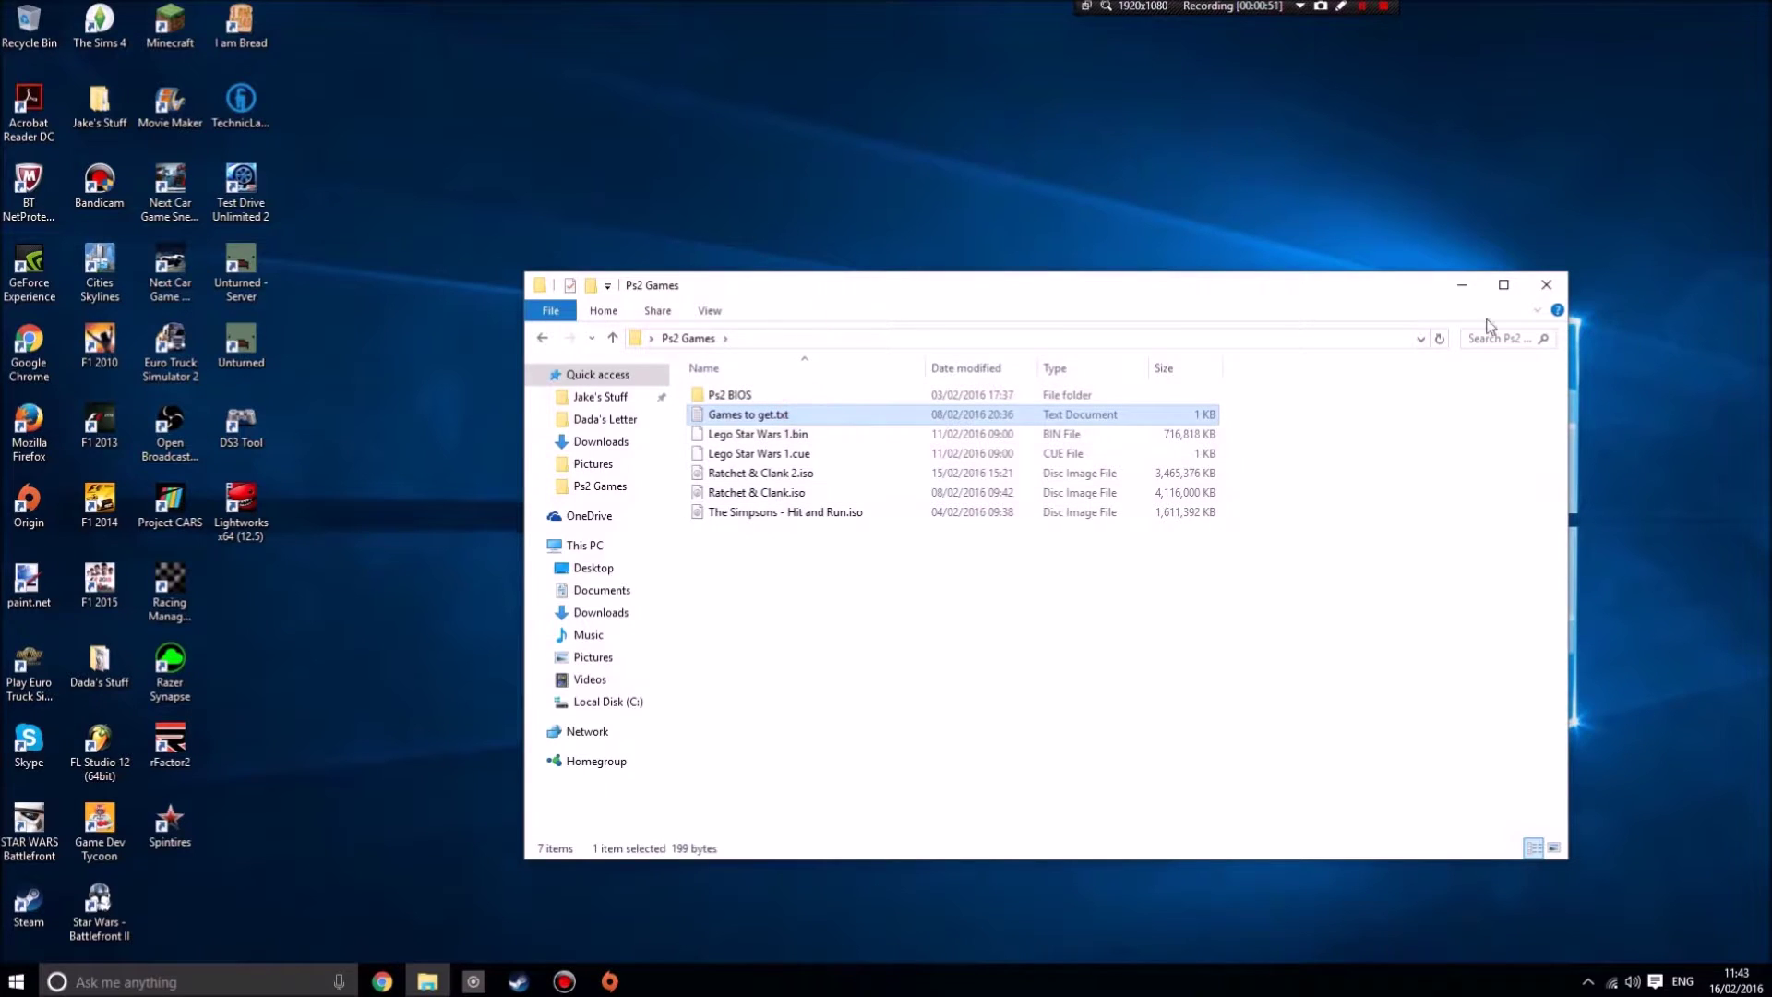
left_click(1545, 284)
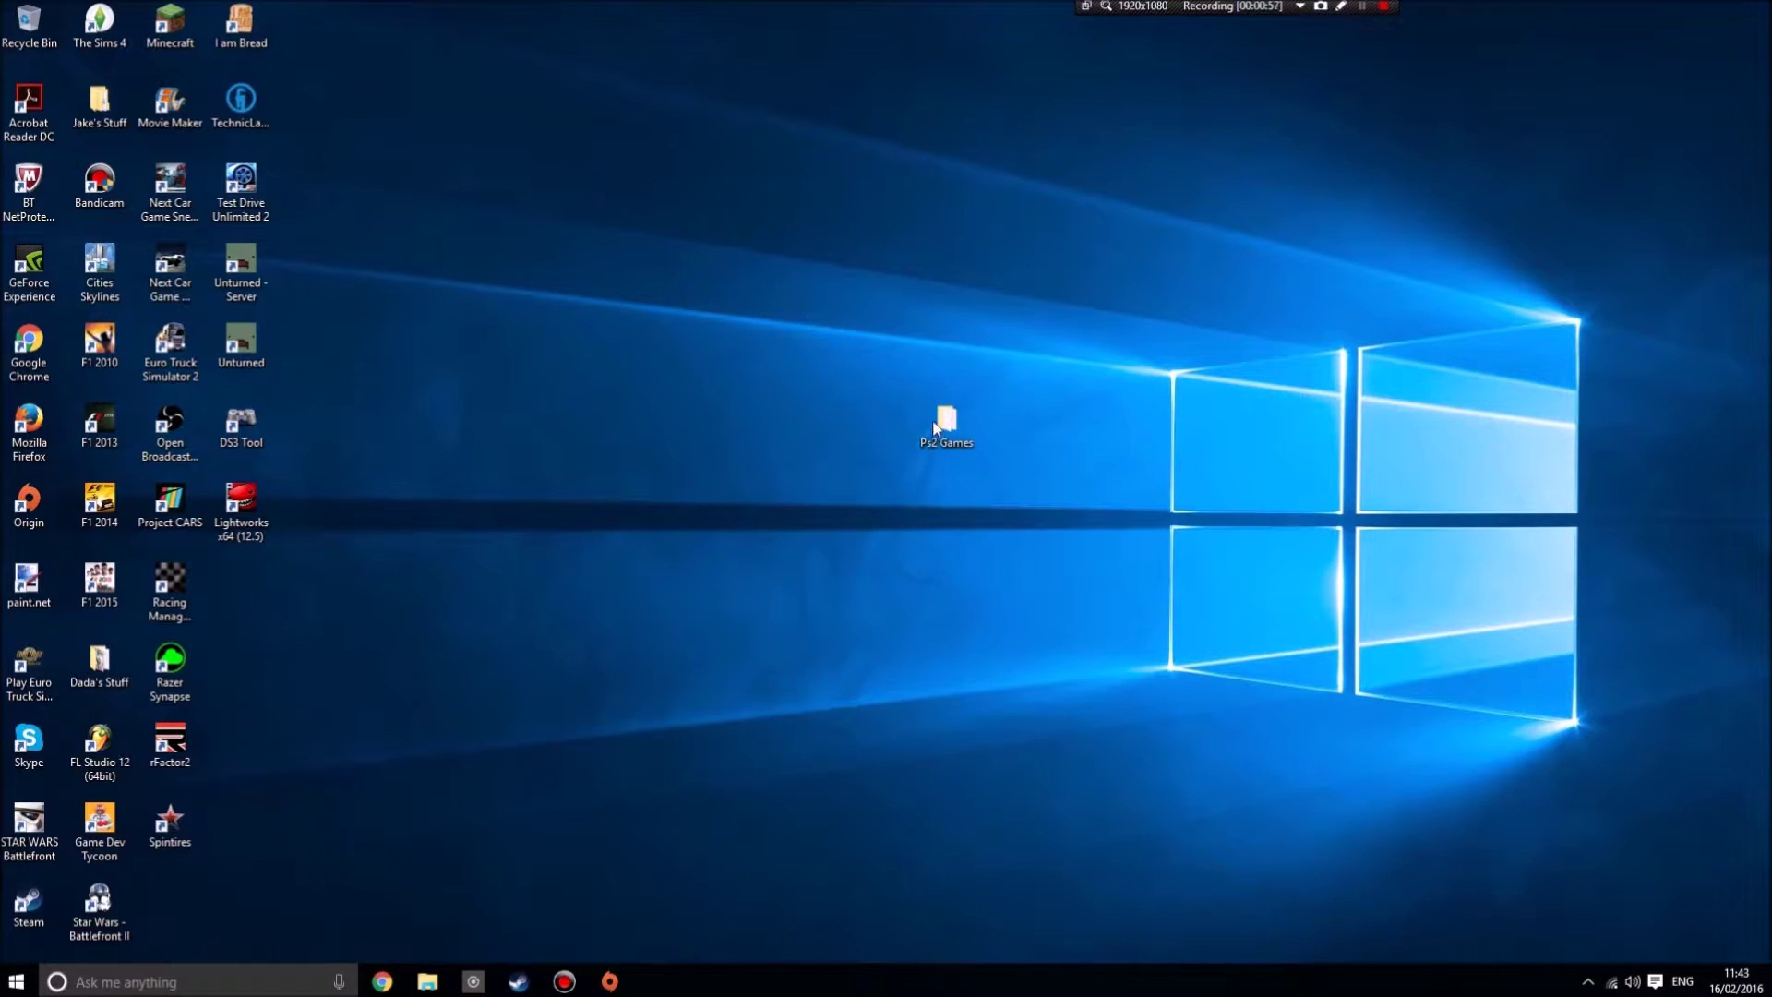
Search Google for pcsx2, open the pcsx2.net result and reveal its Download menu
left_click(977, 481)
left_click(381, 981)
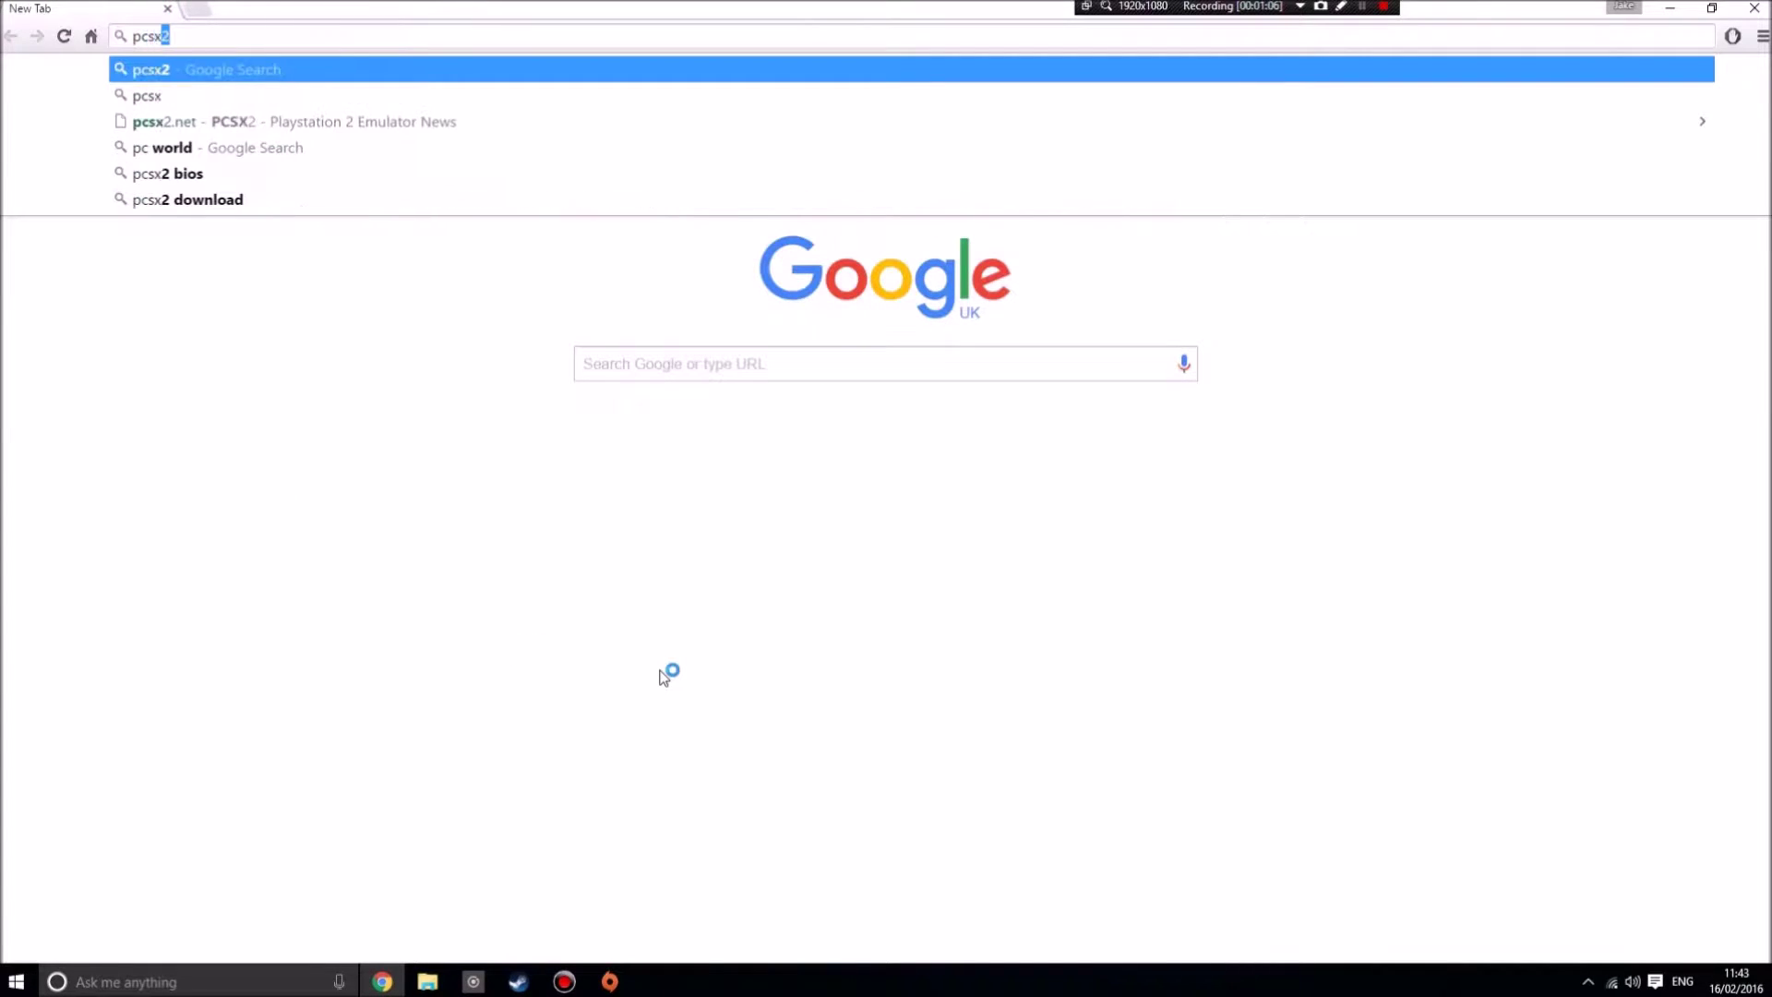
key("Return")
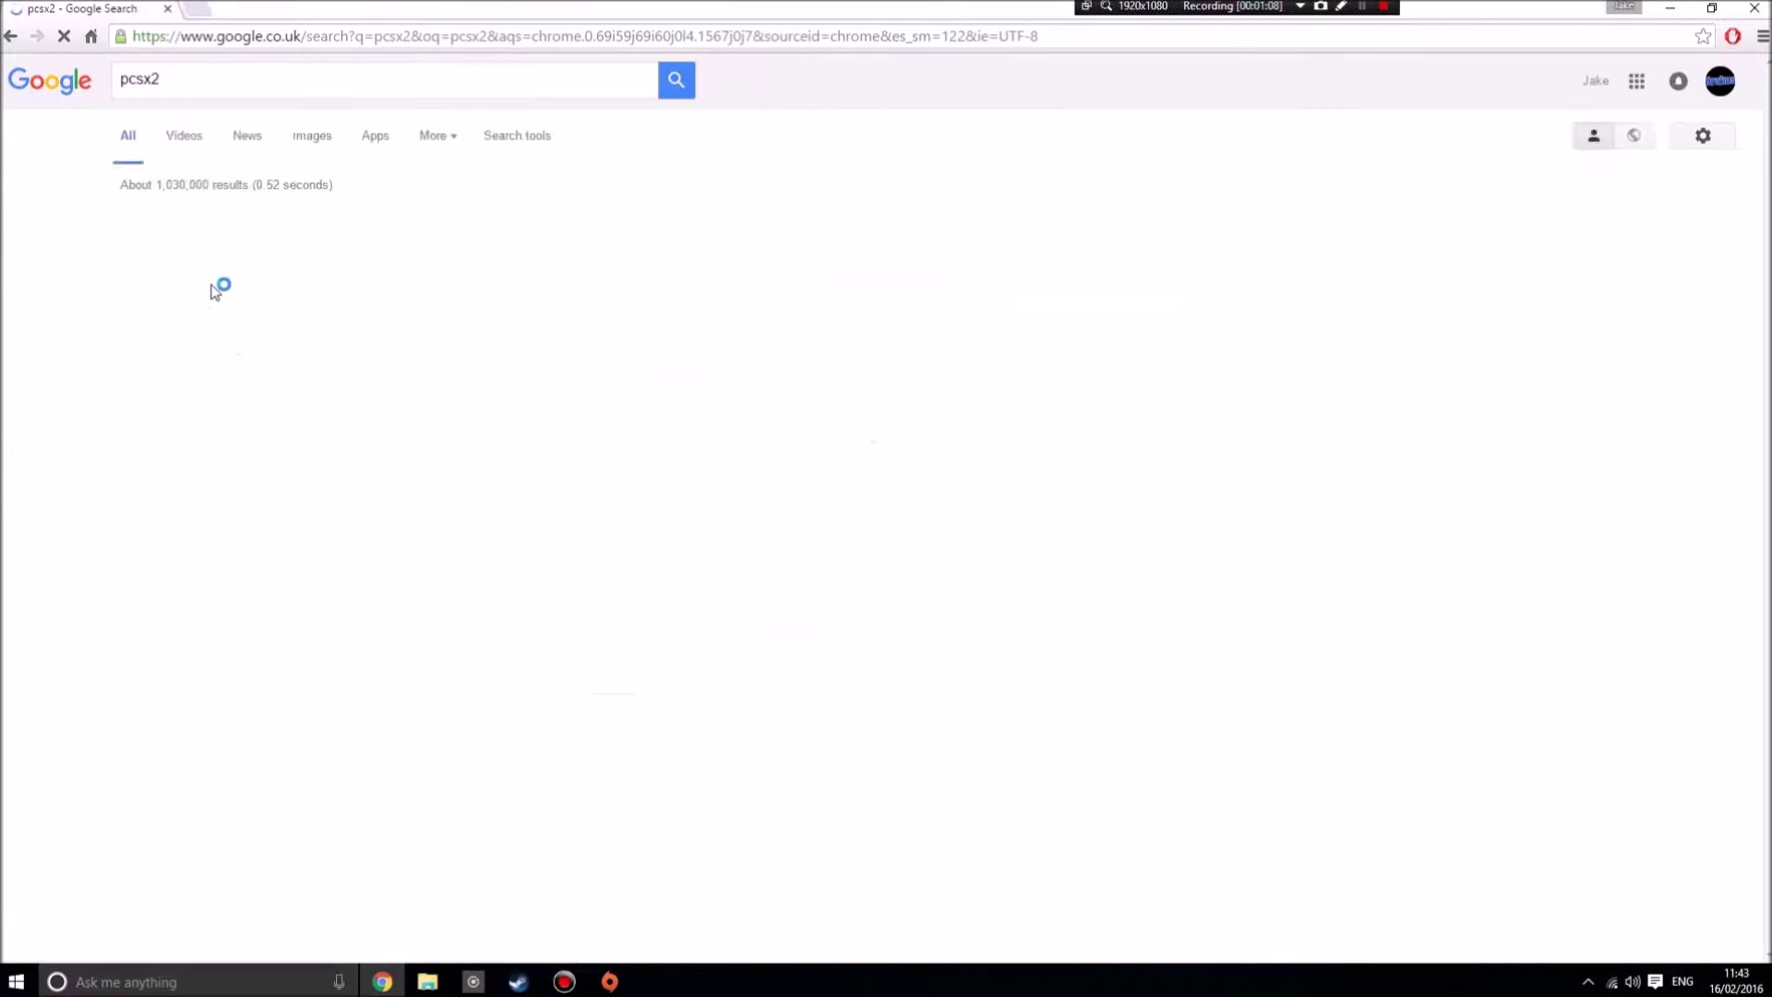
left_click(205, 227)
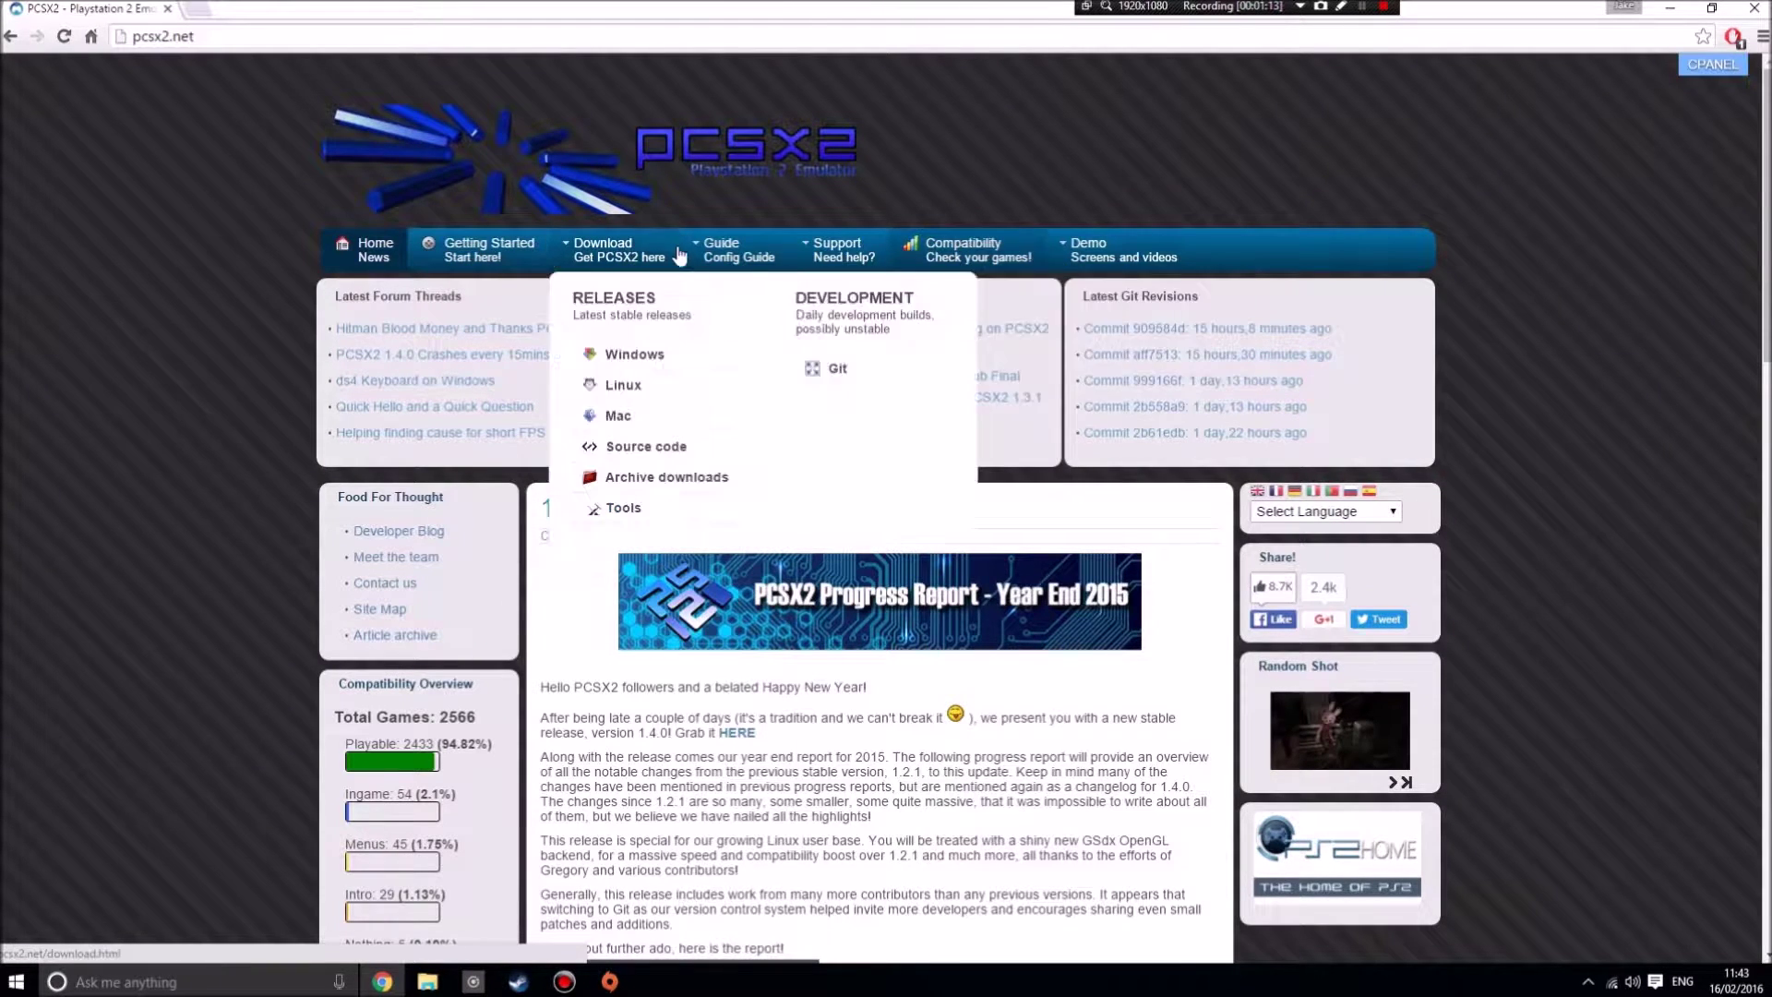
mouse_move(599, 258)
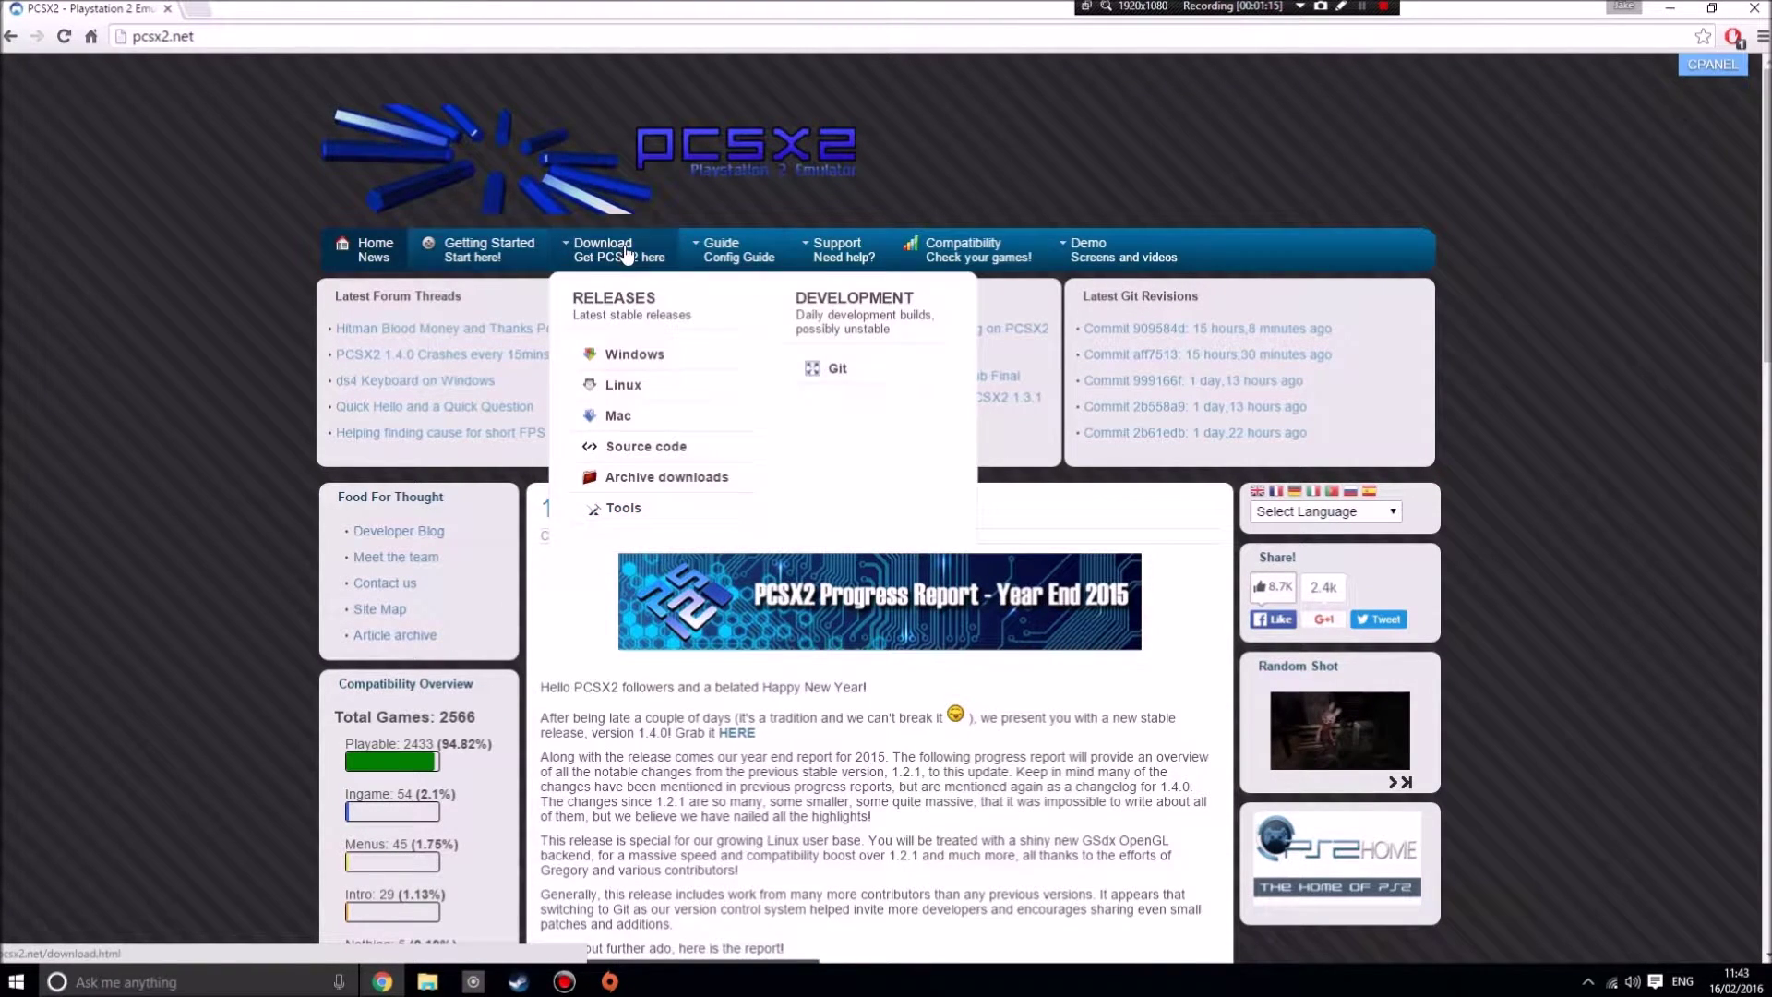
Download the PCSX2 1.4.0 Standalone Installer (pcsx2-1.4.0-setup.exe) from the Windows downloads page
left_click(642, 359)
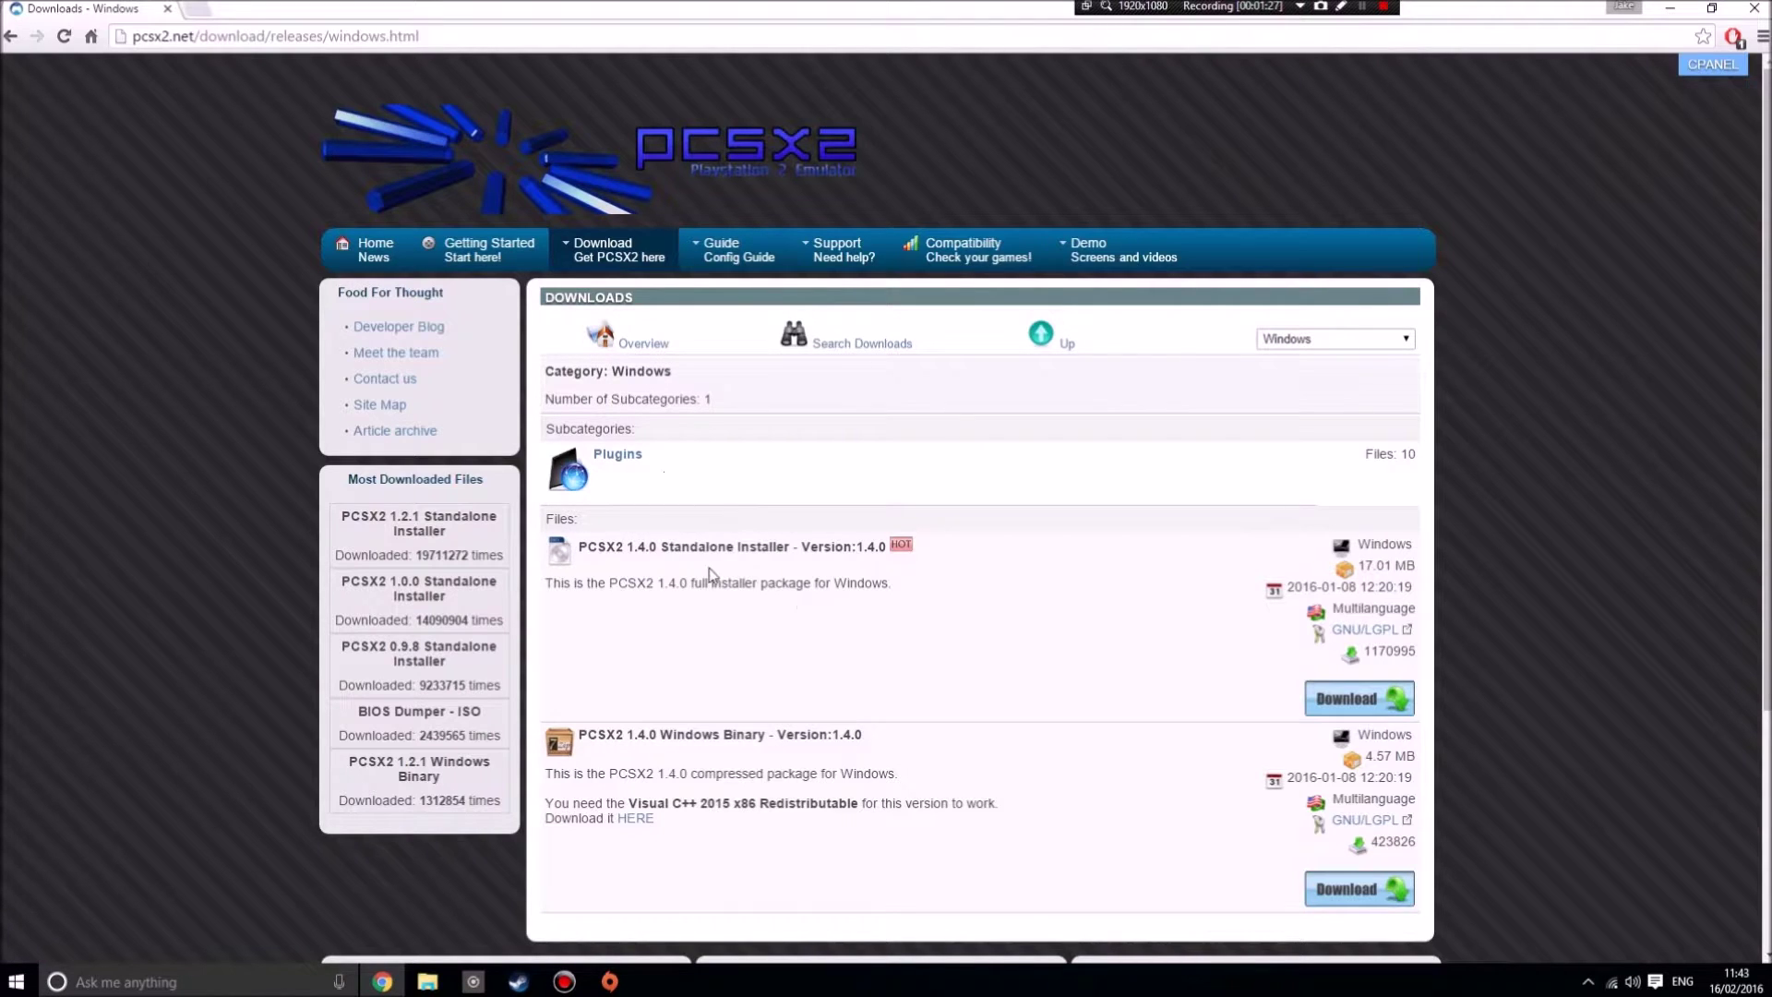
scroll(646, 559, "down", 1)
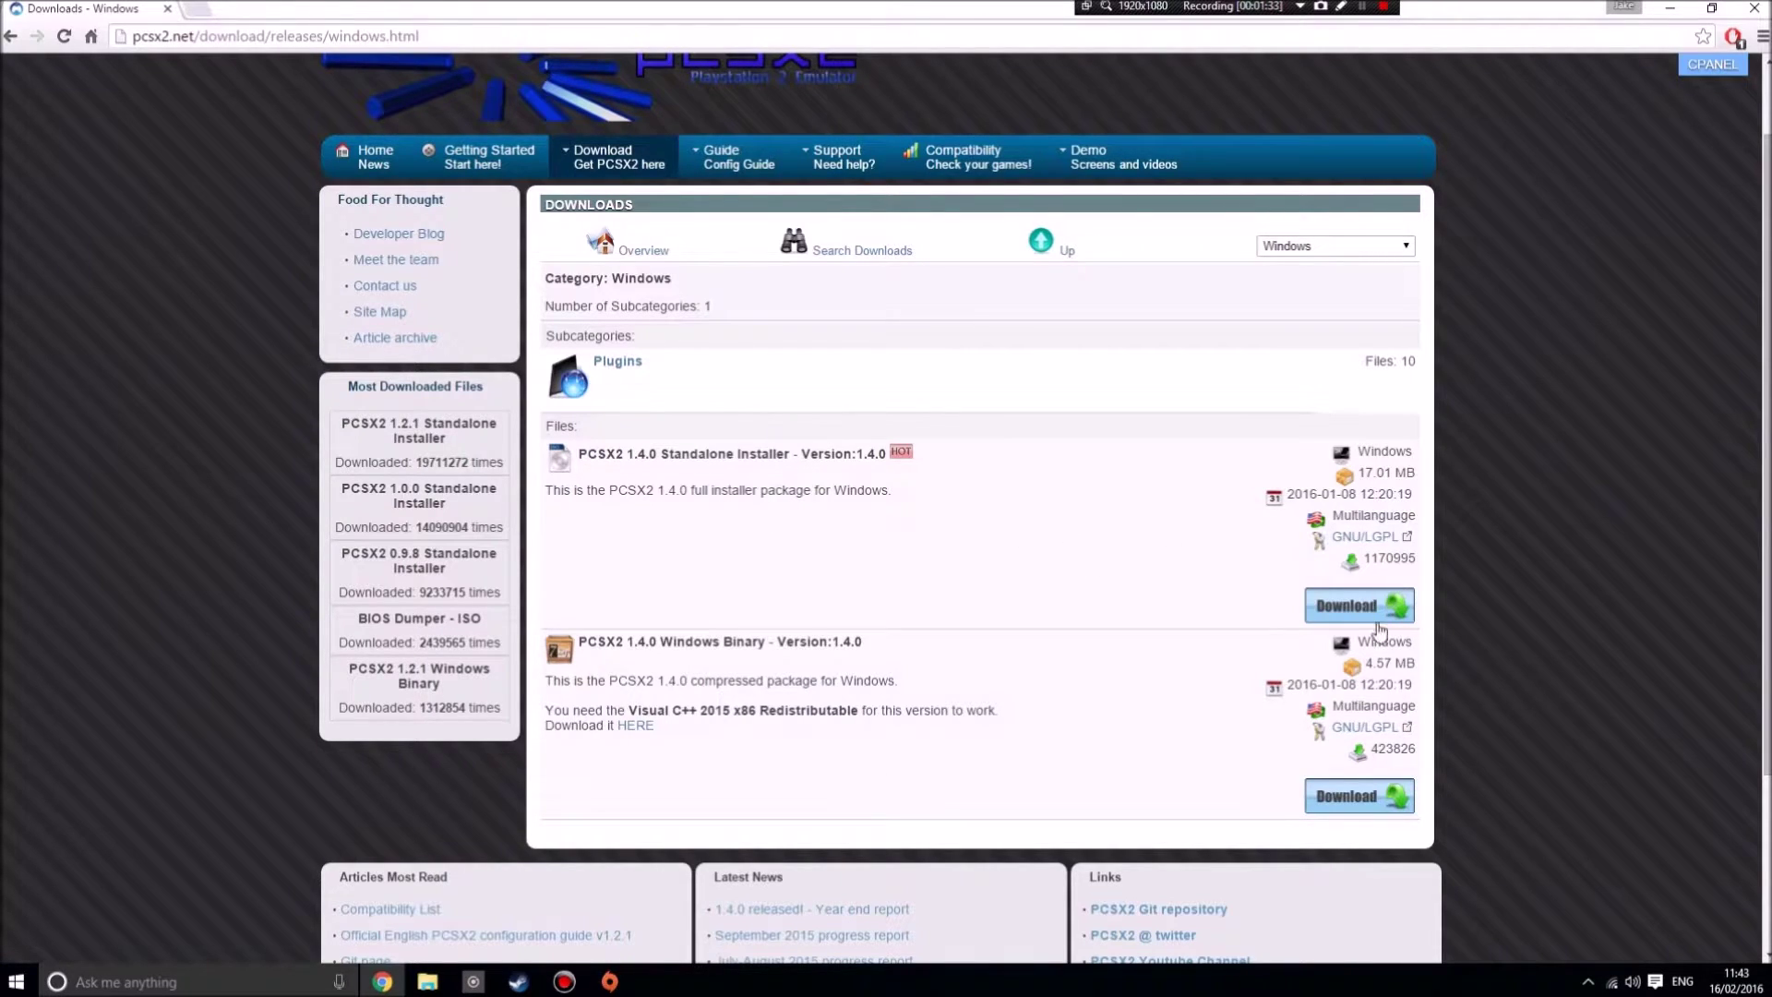
left_click(1368, 613)
scroll(1012, 587, "down", 1)
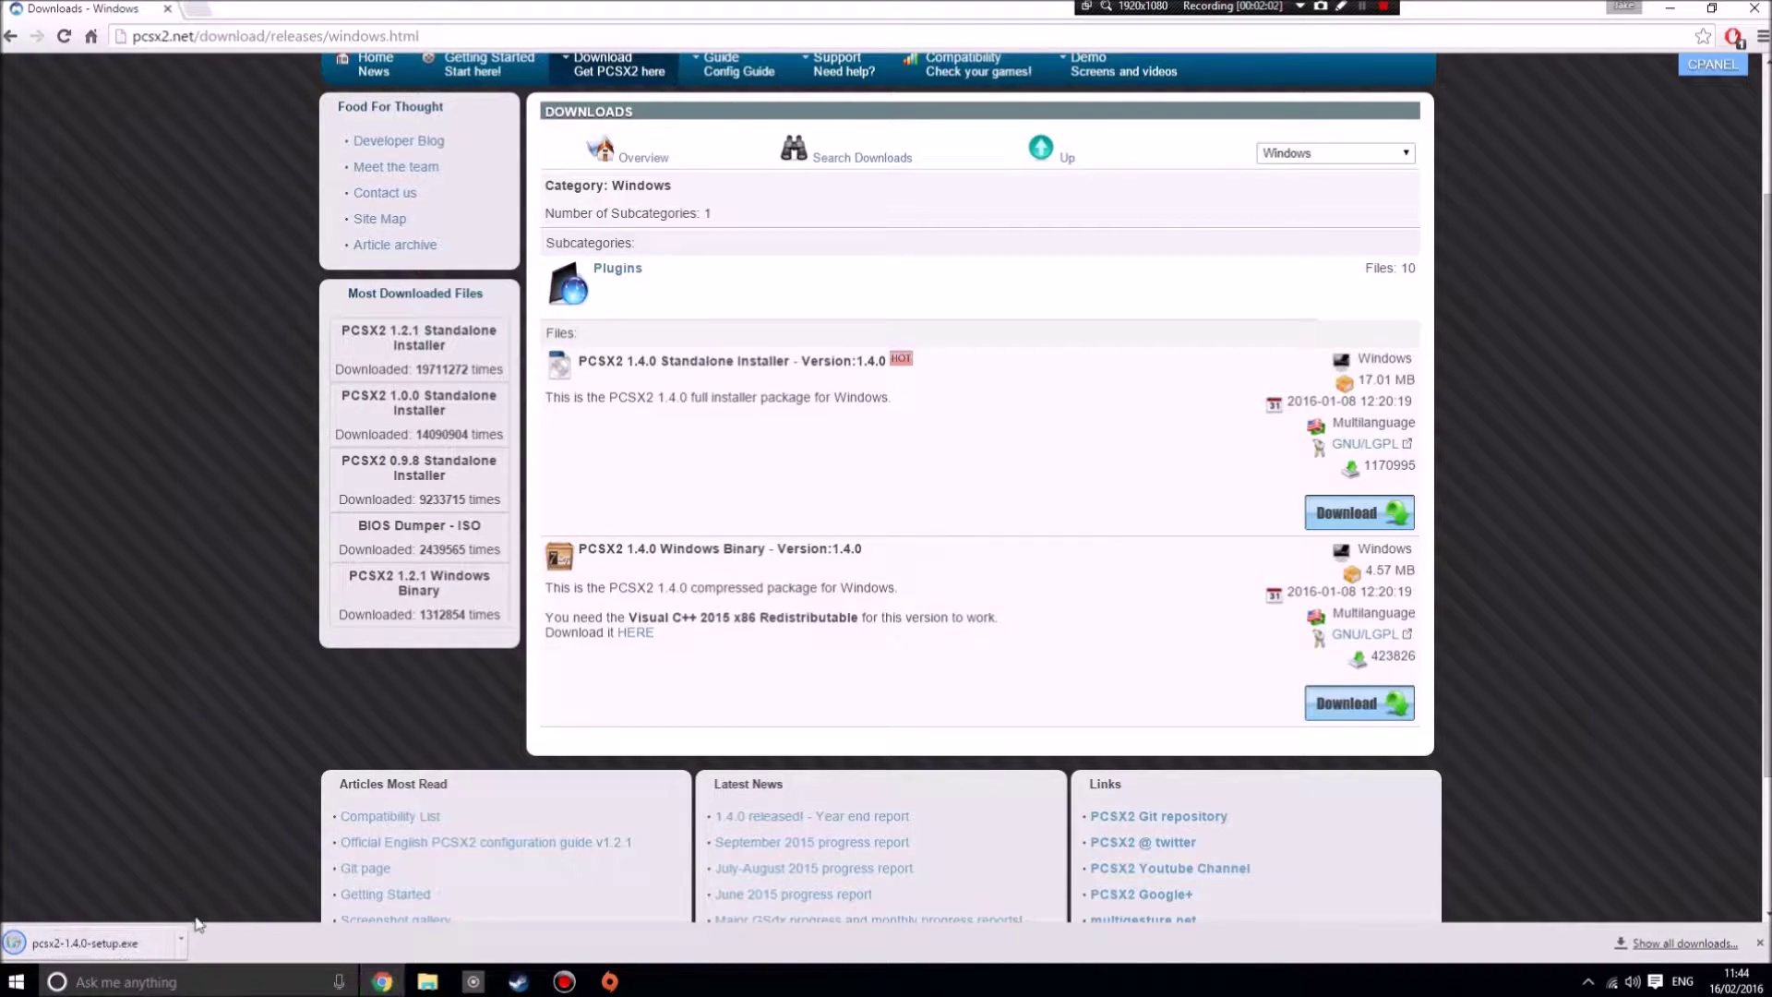
Run the downloaded pcsx2-1.4.0-setup.exe from Chrome's download shelf
left_click(185, 943)
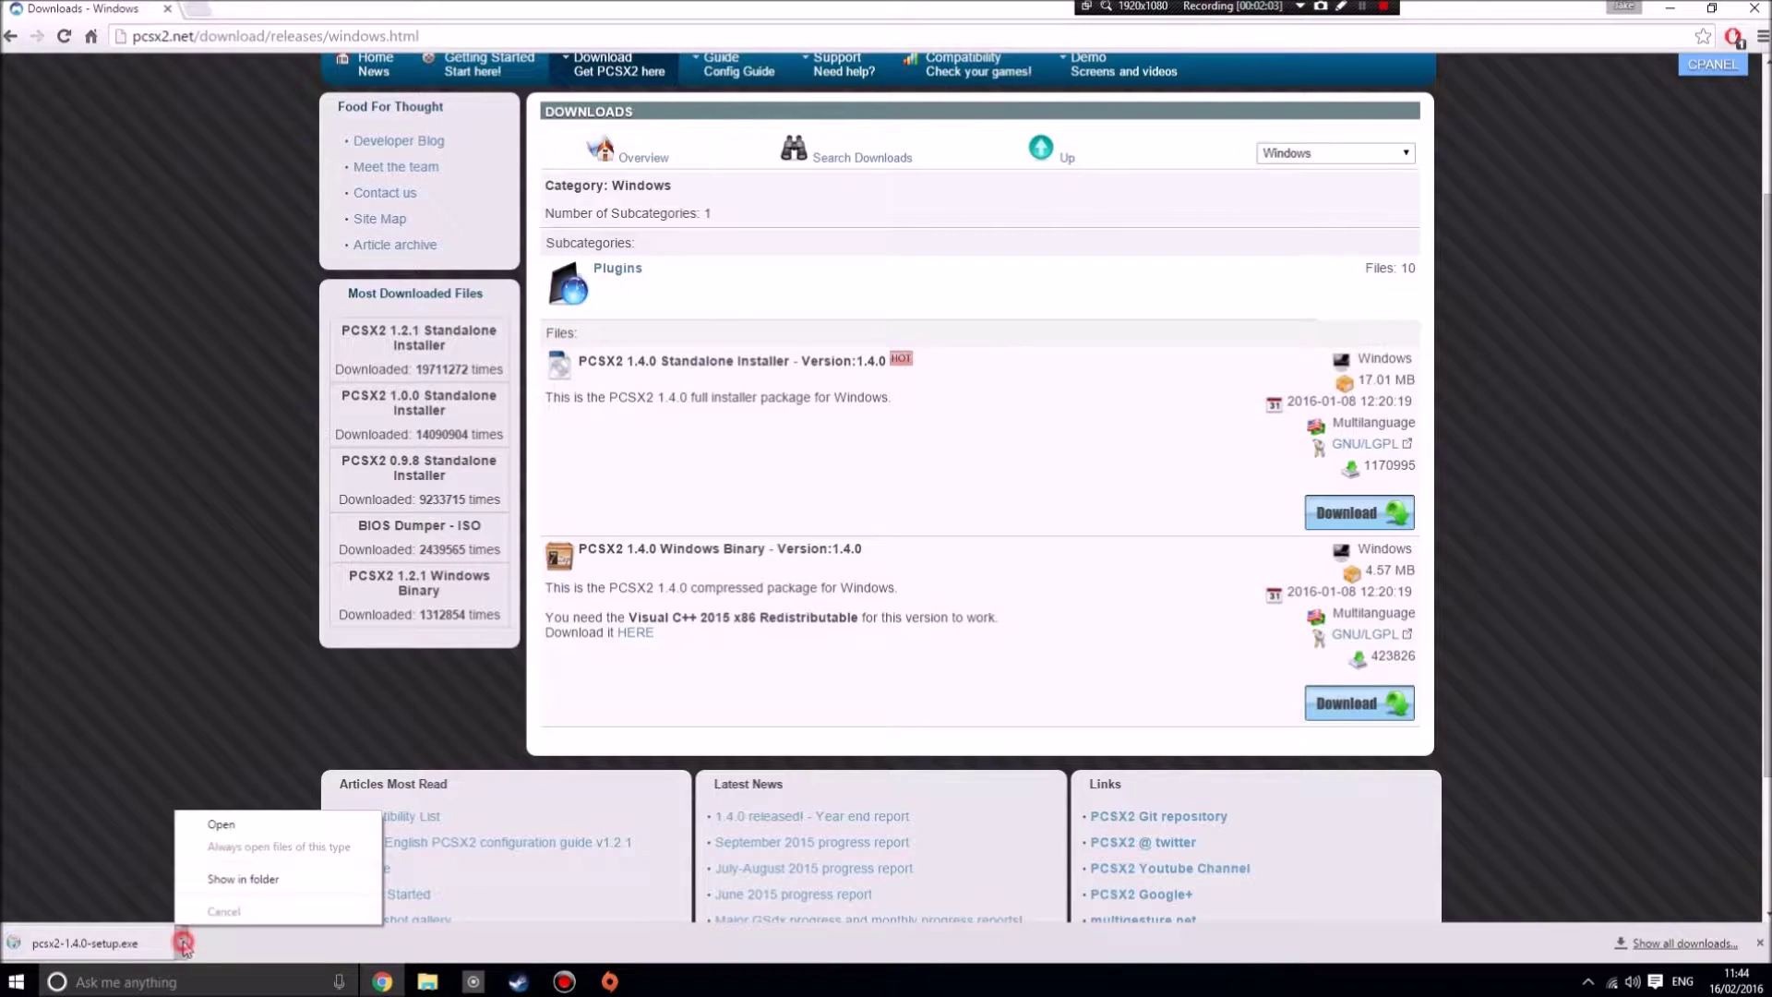
left_click(235, 820)
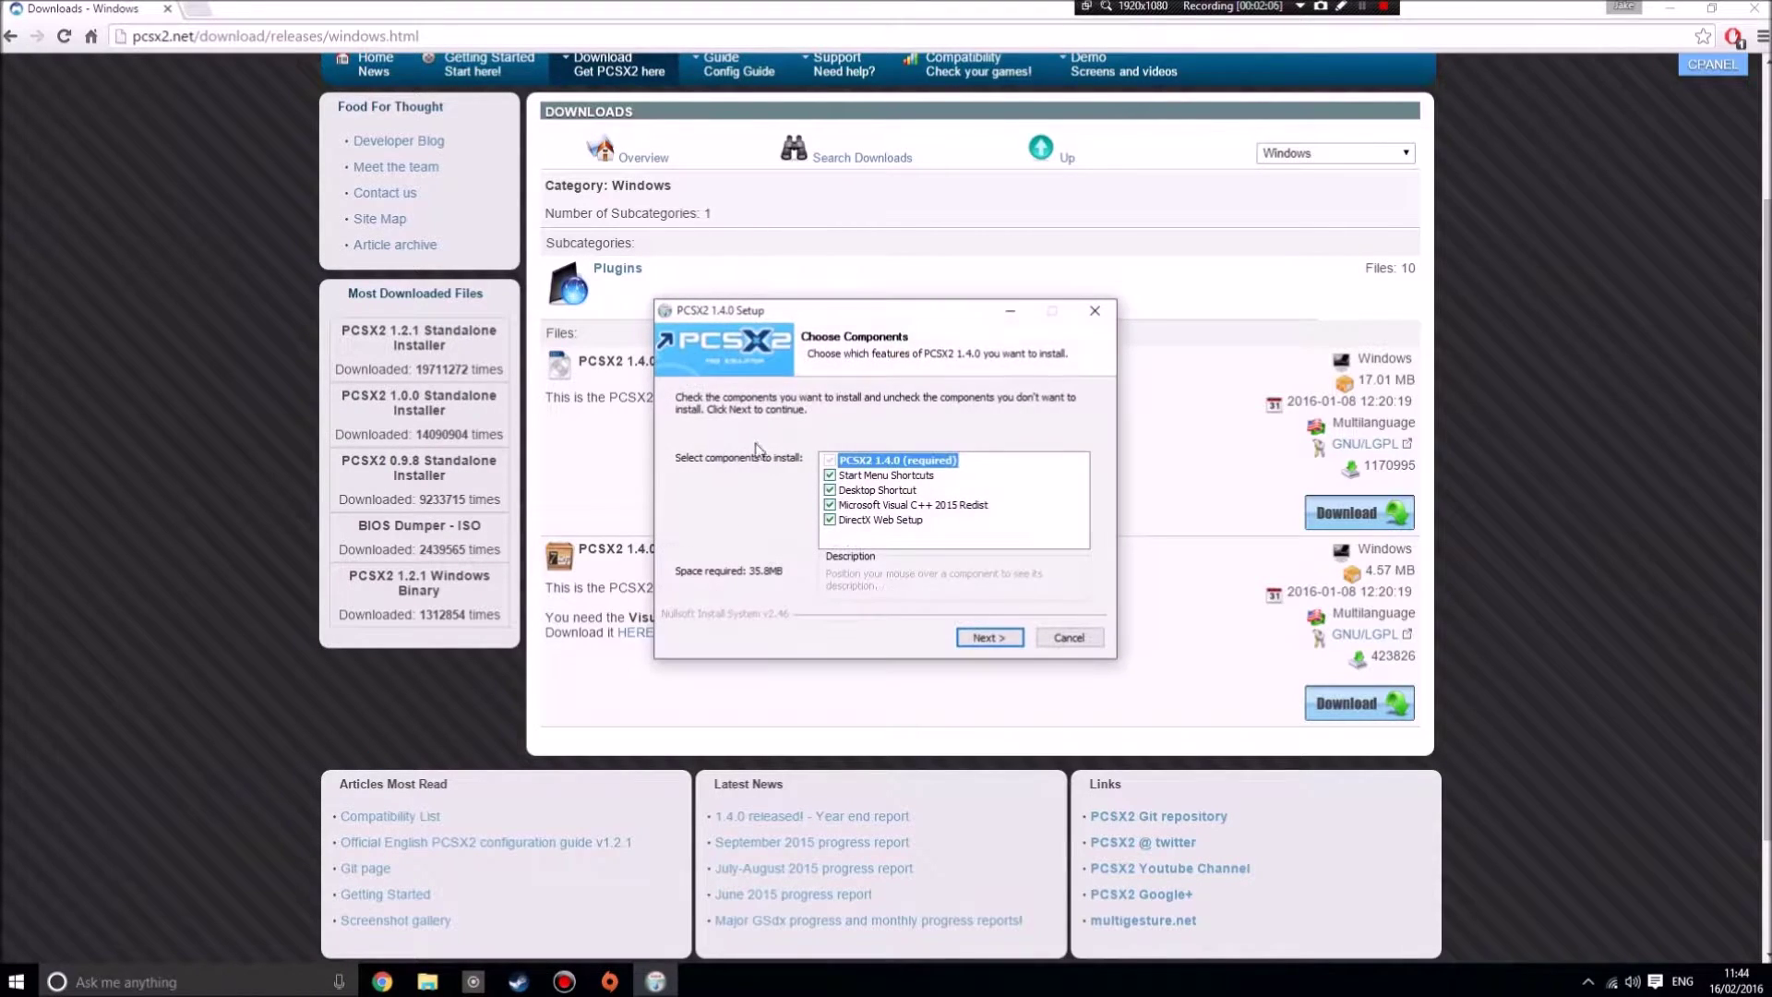
left_click(1673, 9)
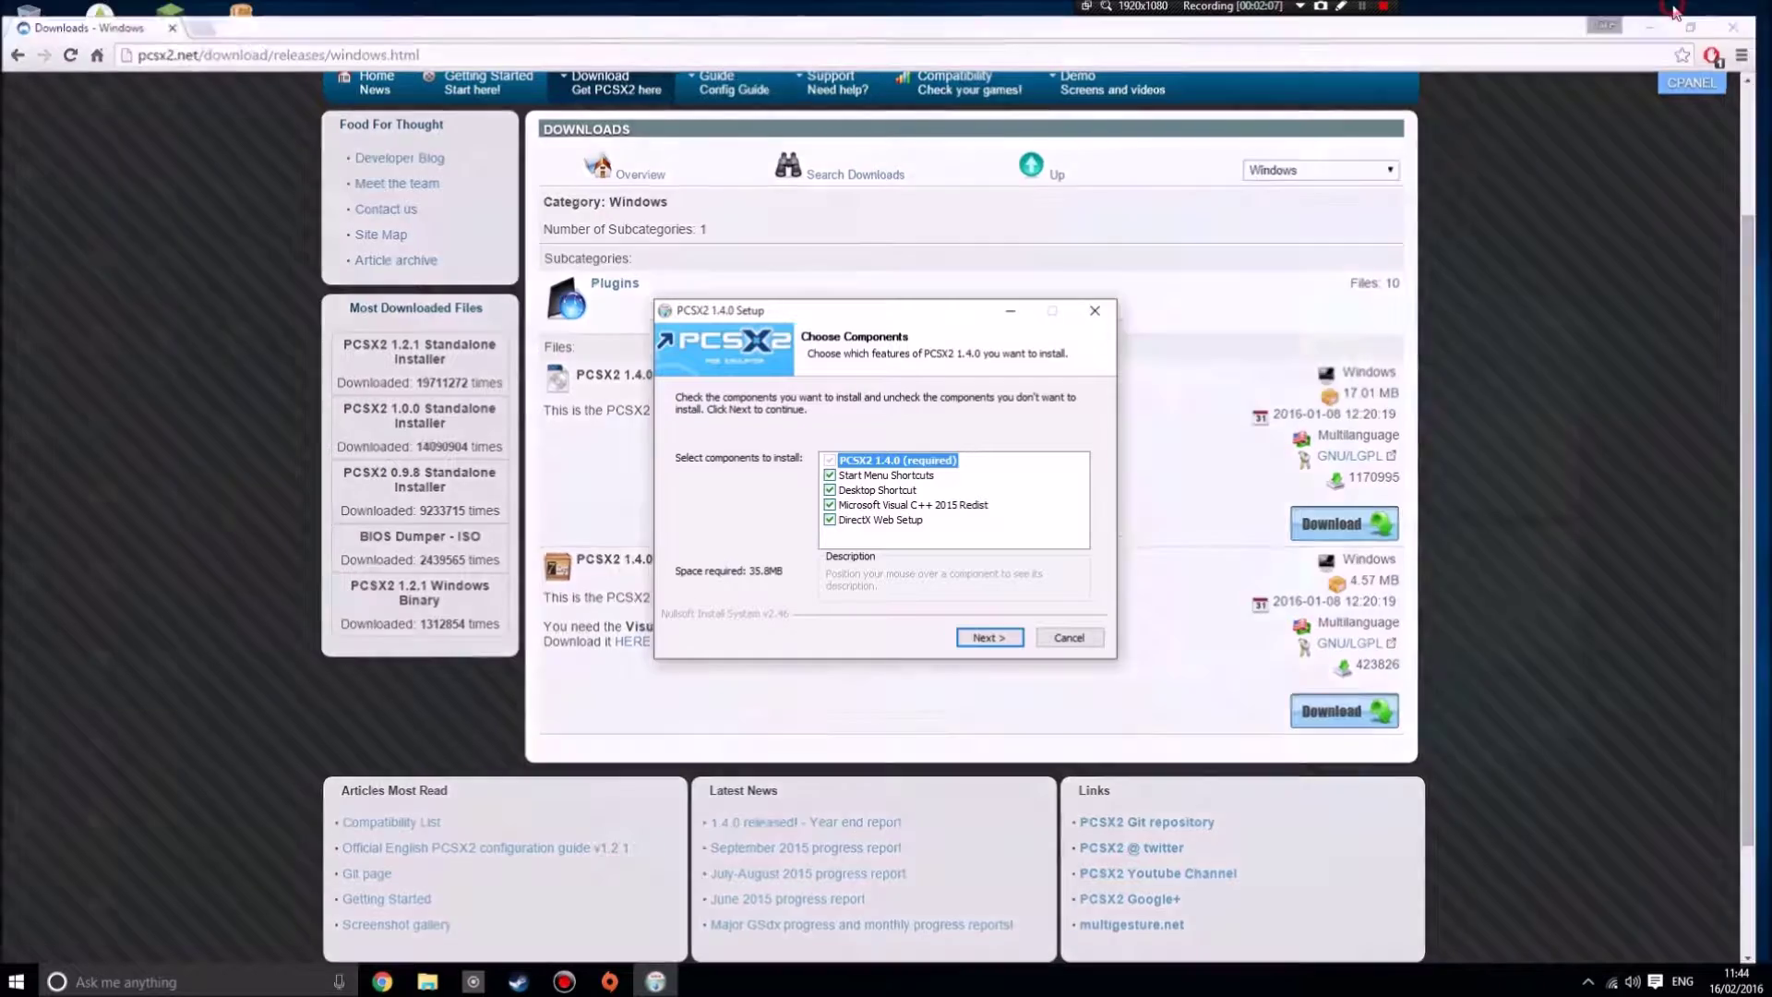
left_click_drag(942, 317, 941, 280)
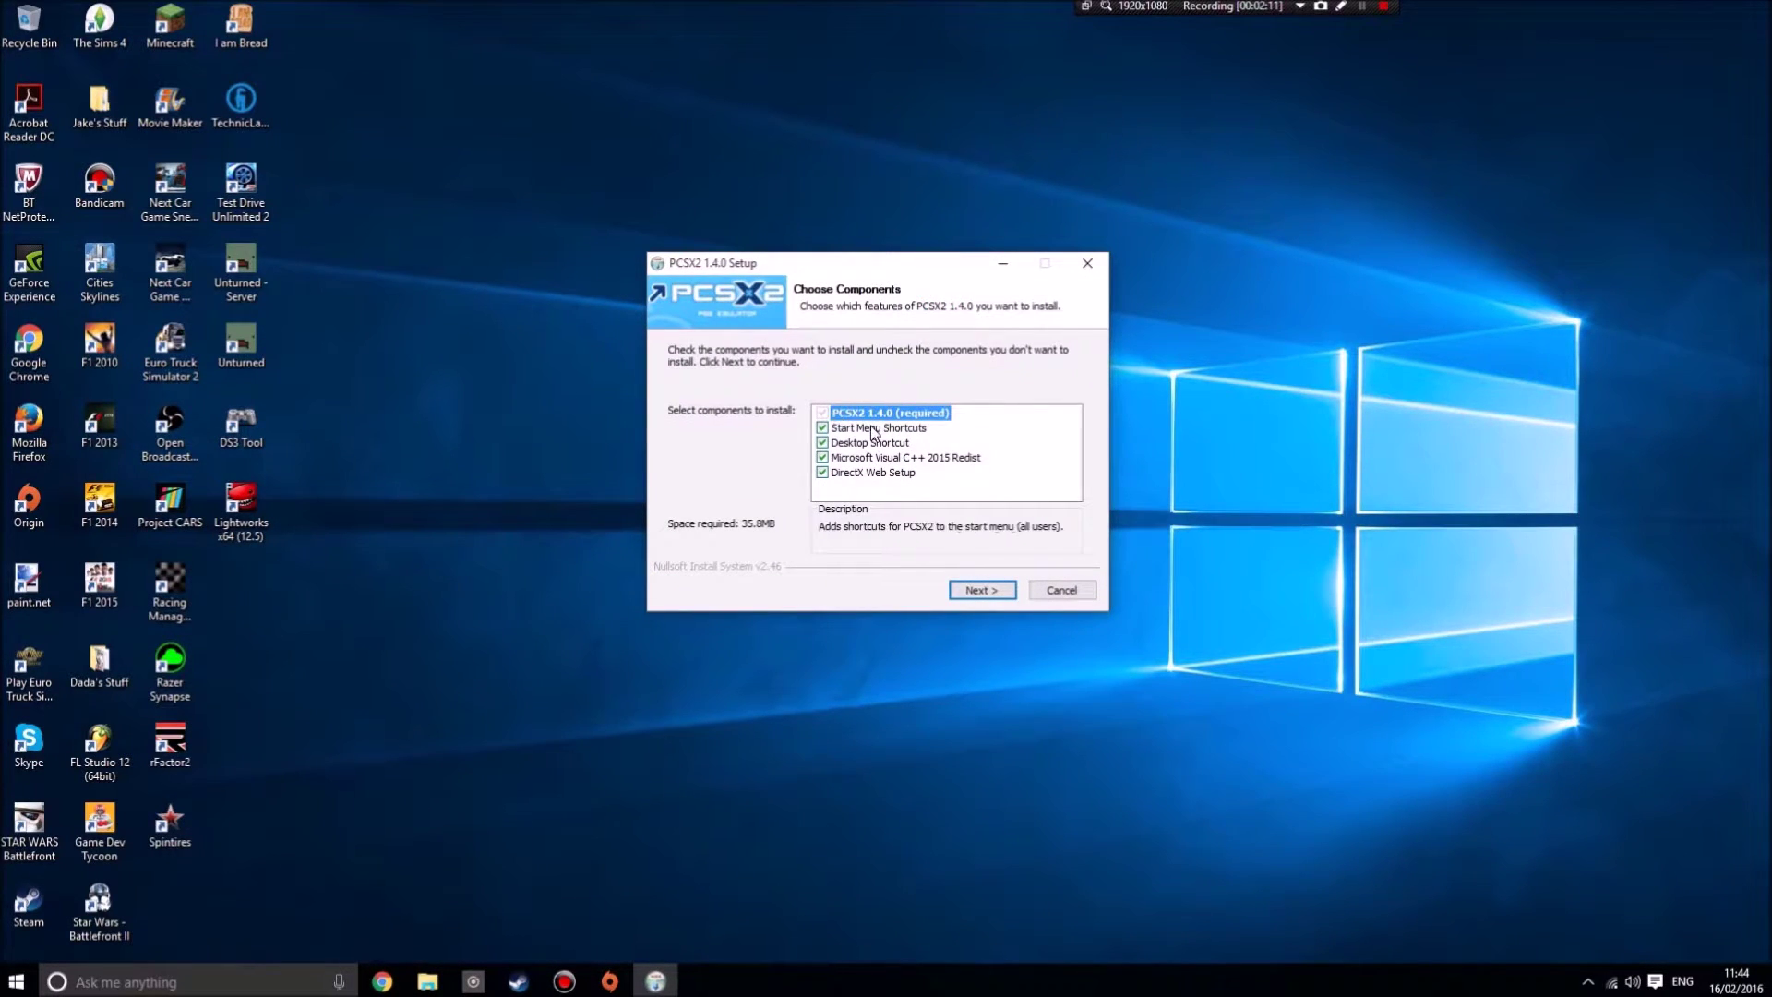
Install to the default folder with the desktop shortcut but no Start Menu shortcuts
left_click(822, 428)
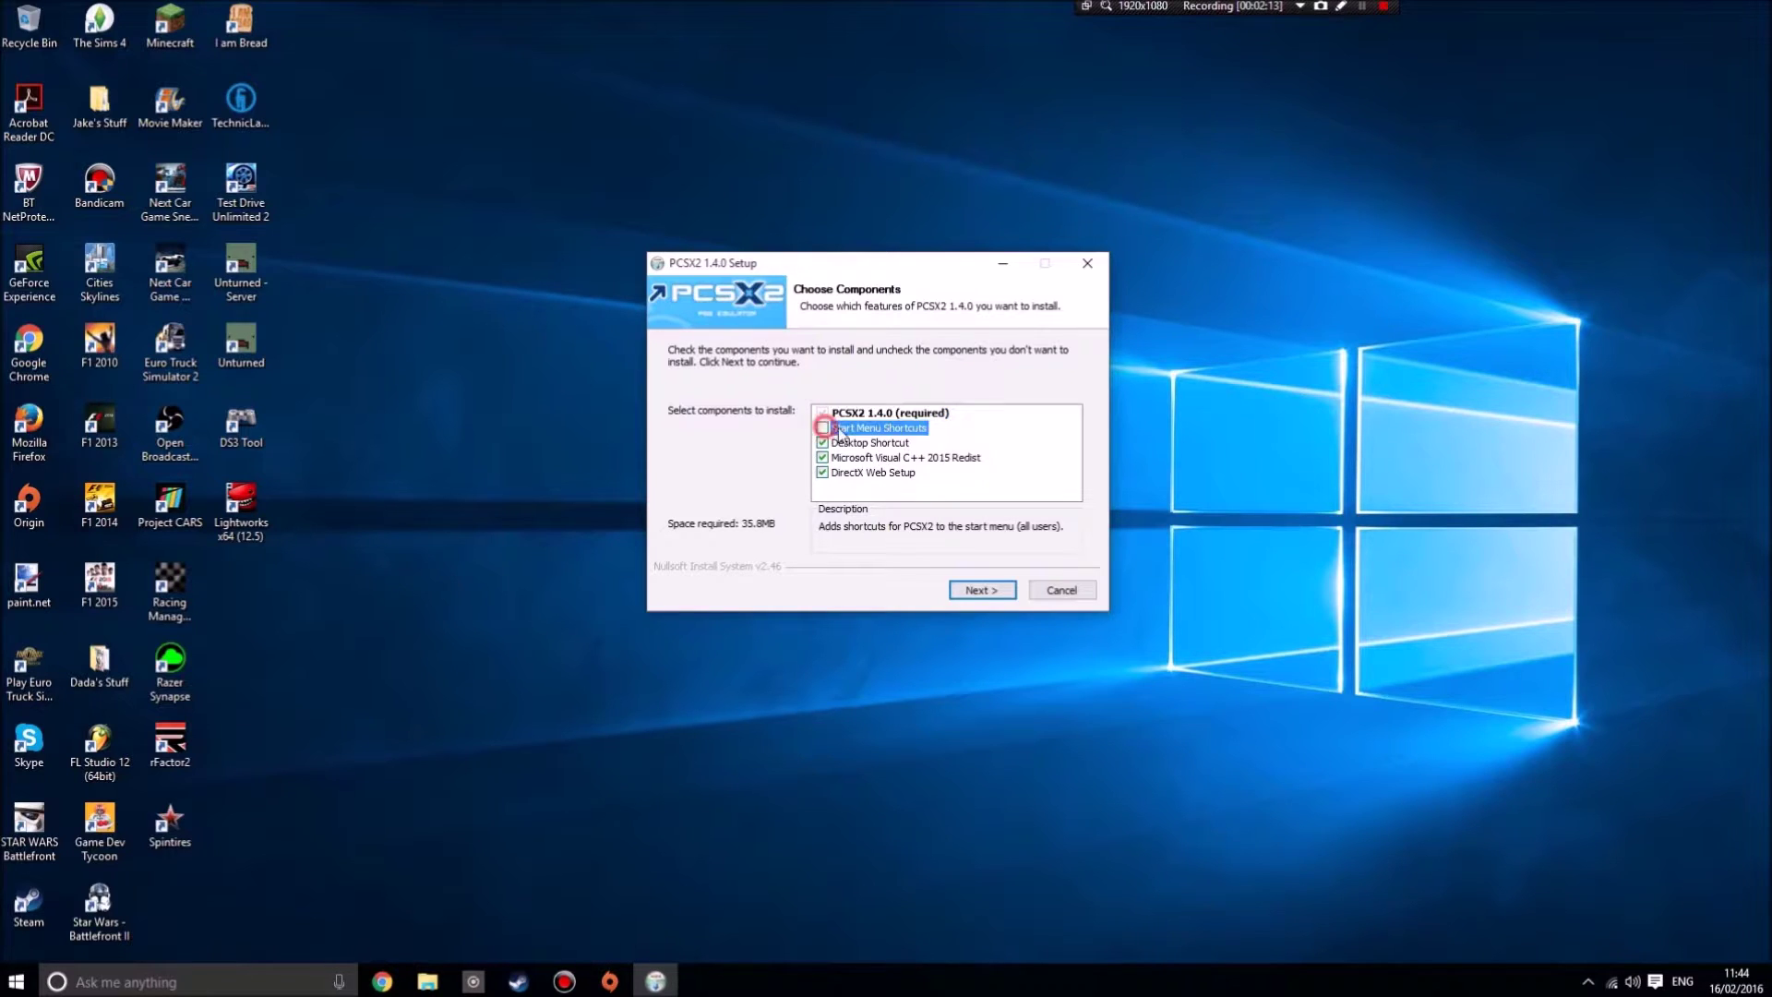
left_click(823, 442)
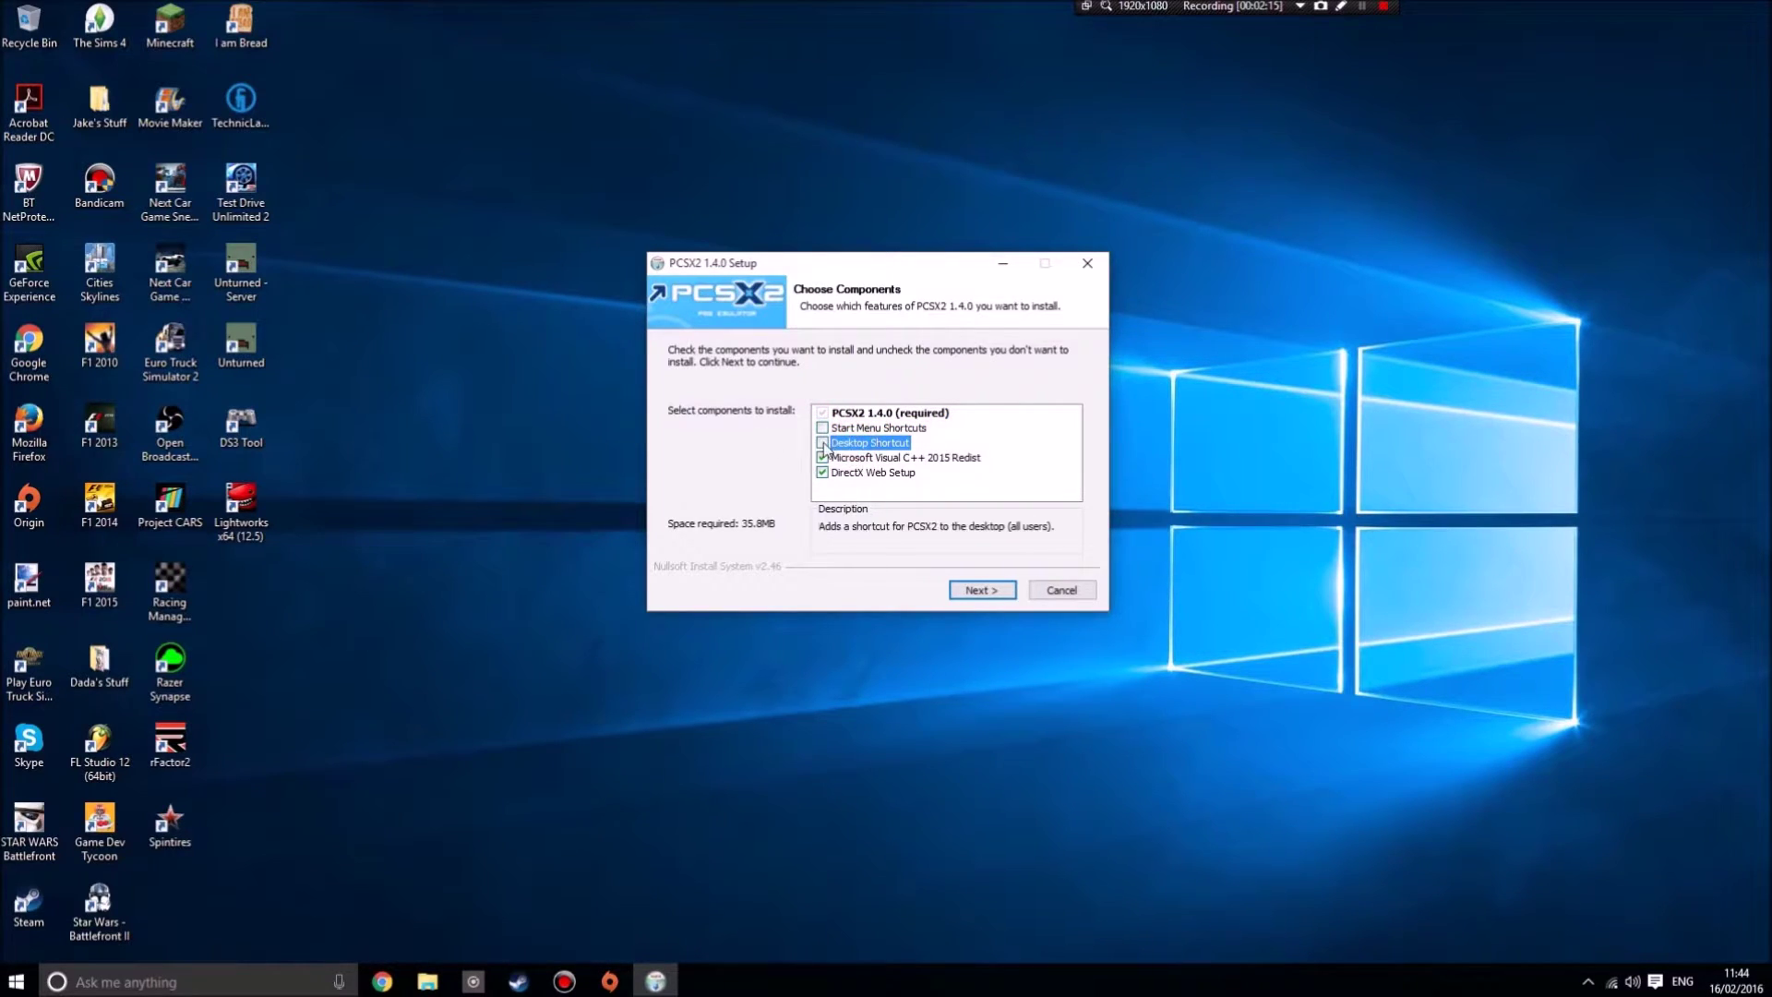
left_click(822, 442)
left_click(1011, 591)
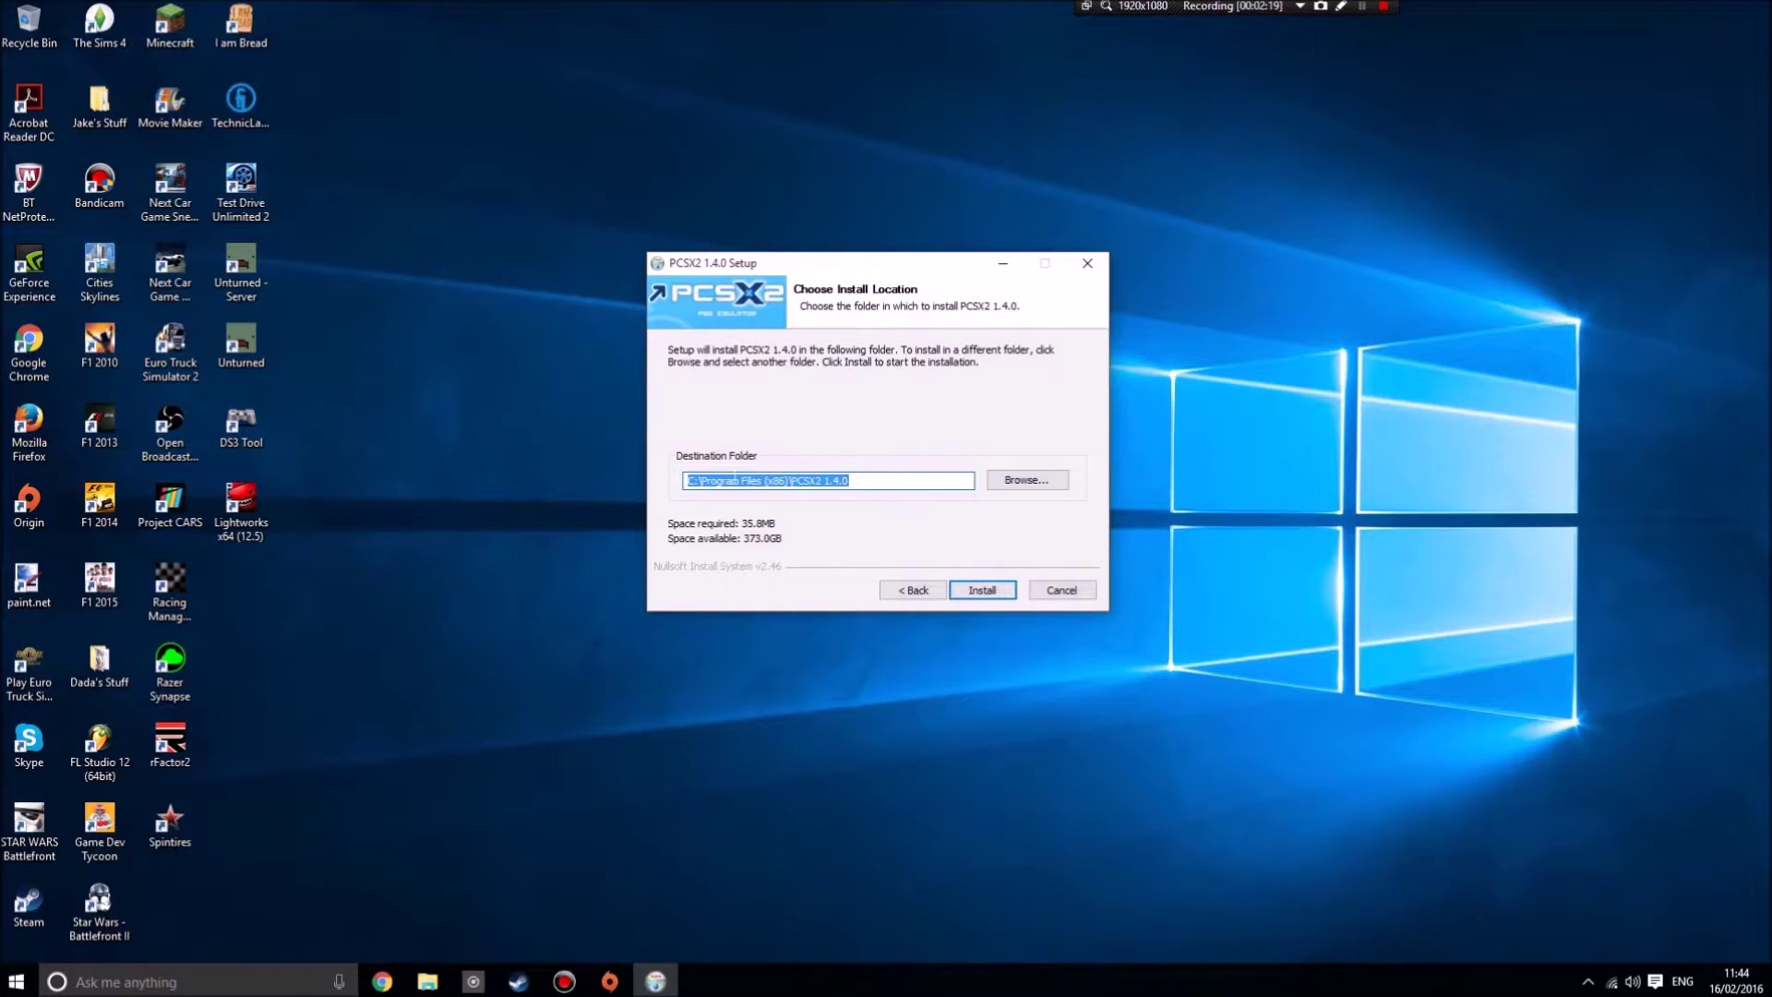
left_click(990, 592)
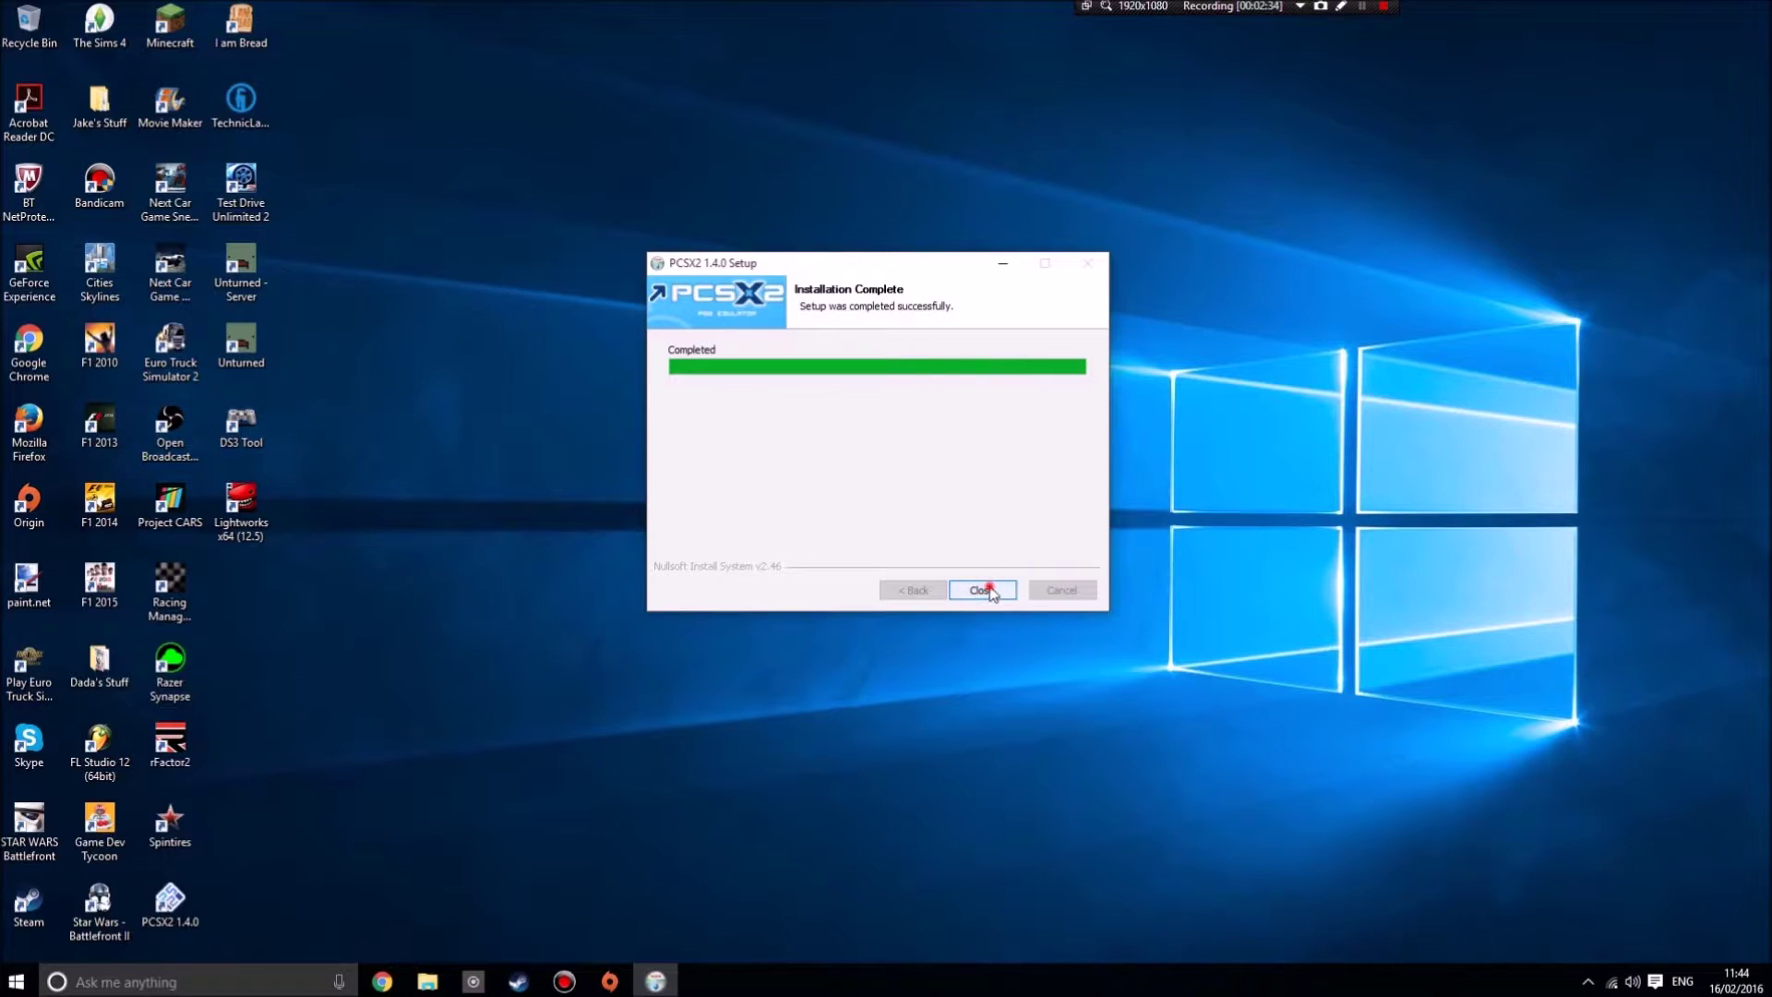
Close the finished installer and launch PCSX2 1.4.0 from its desktop shortcut
left_click(986, 588)
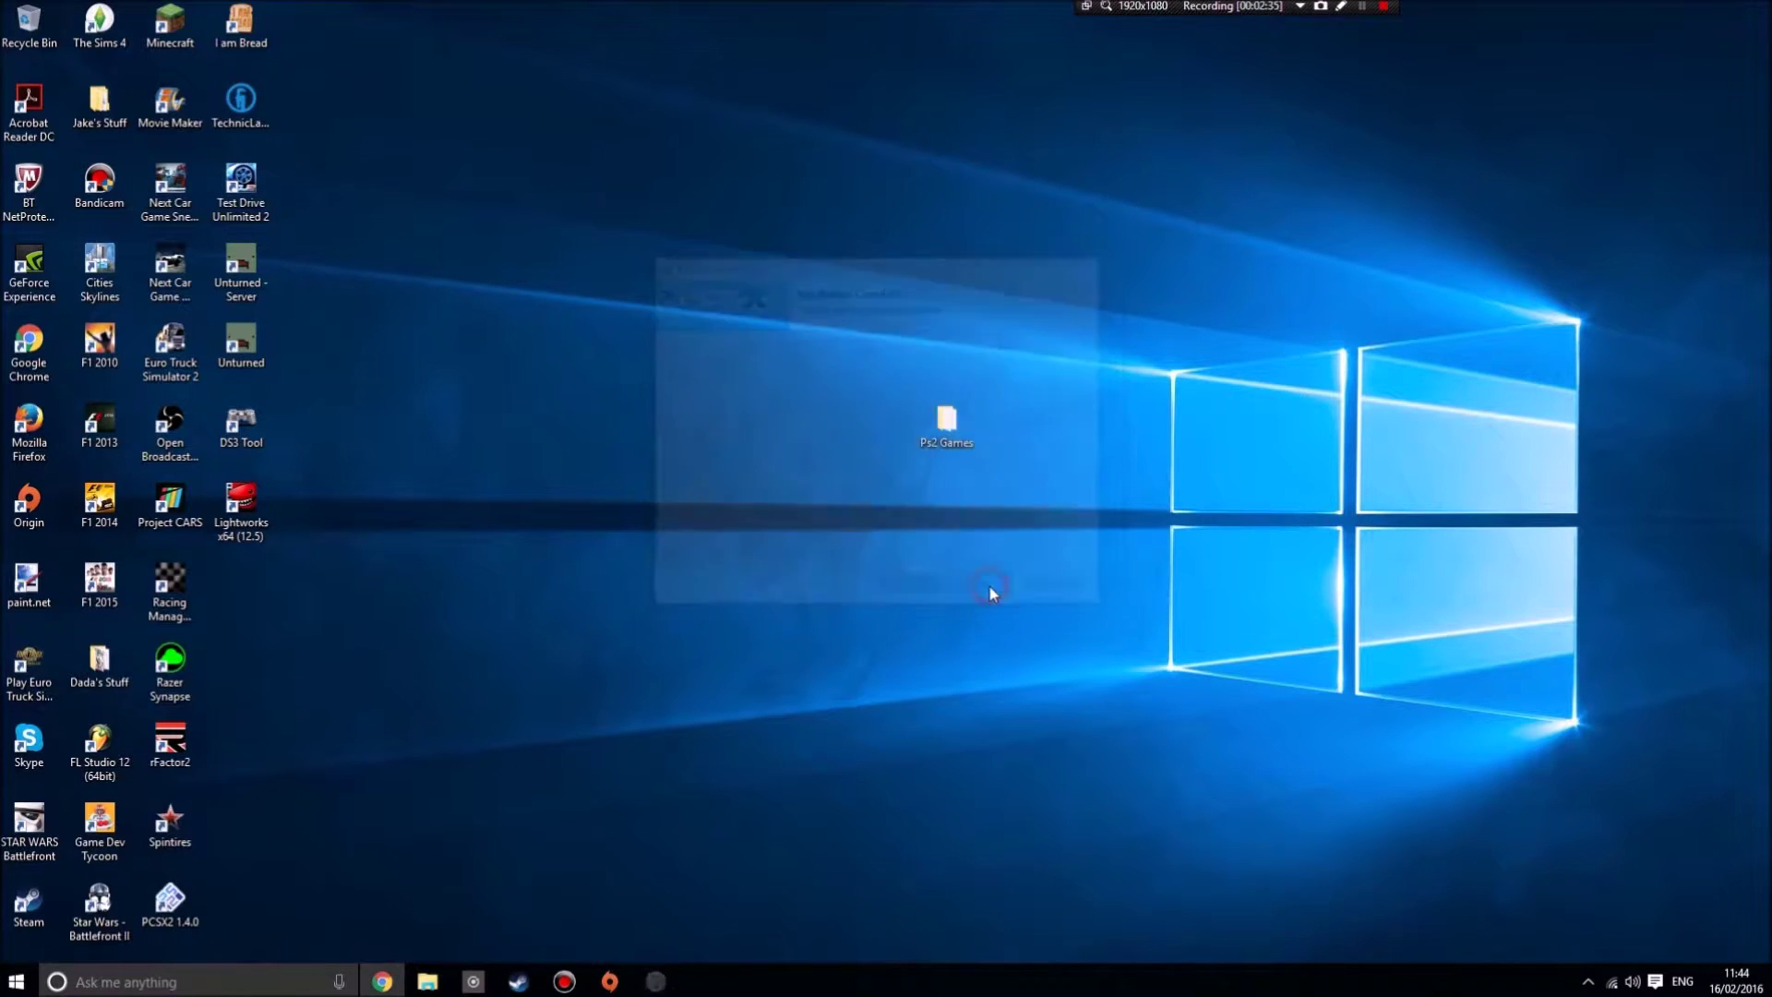
double_click(192, 903)
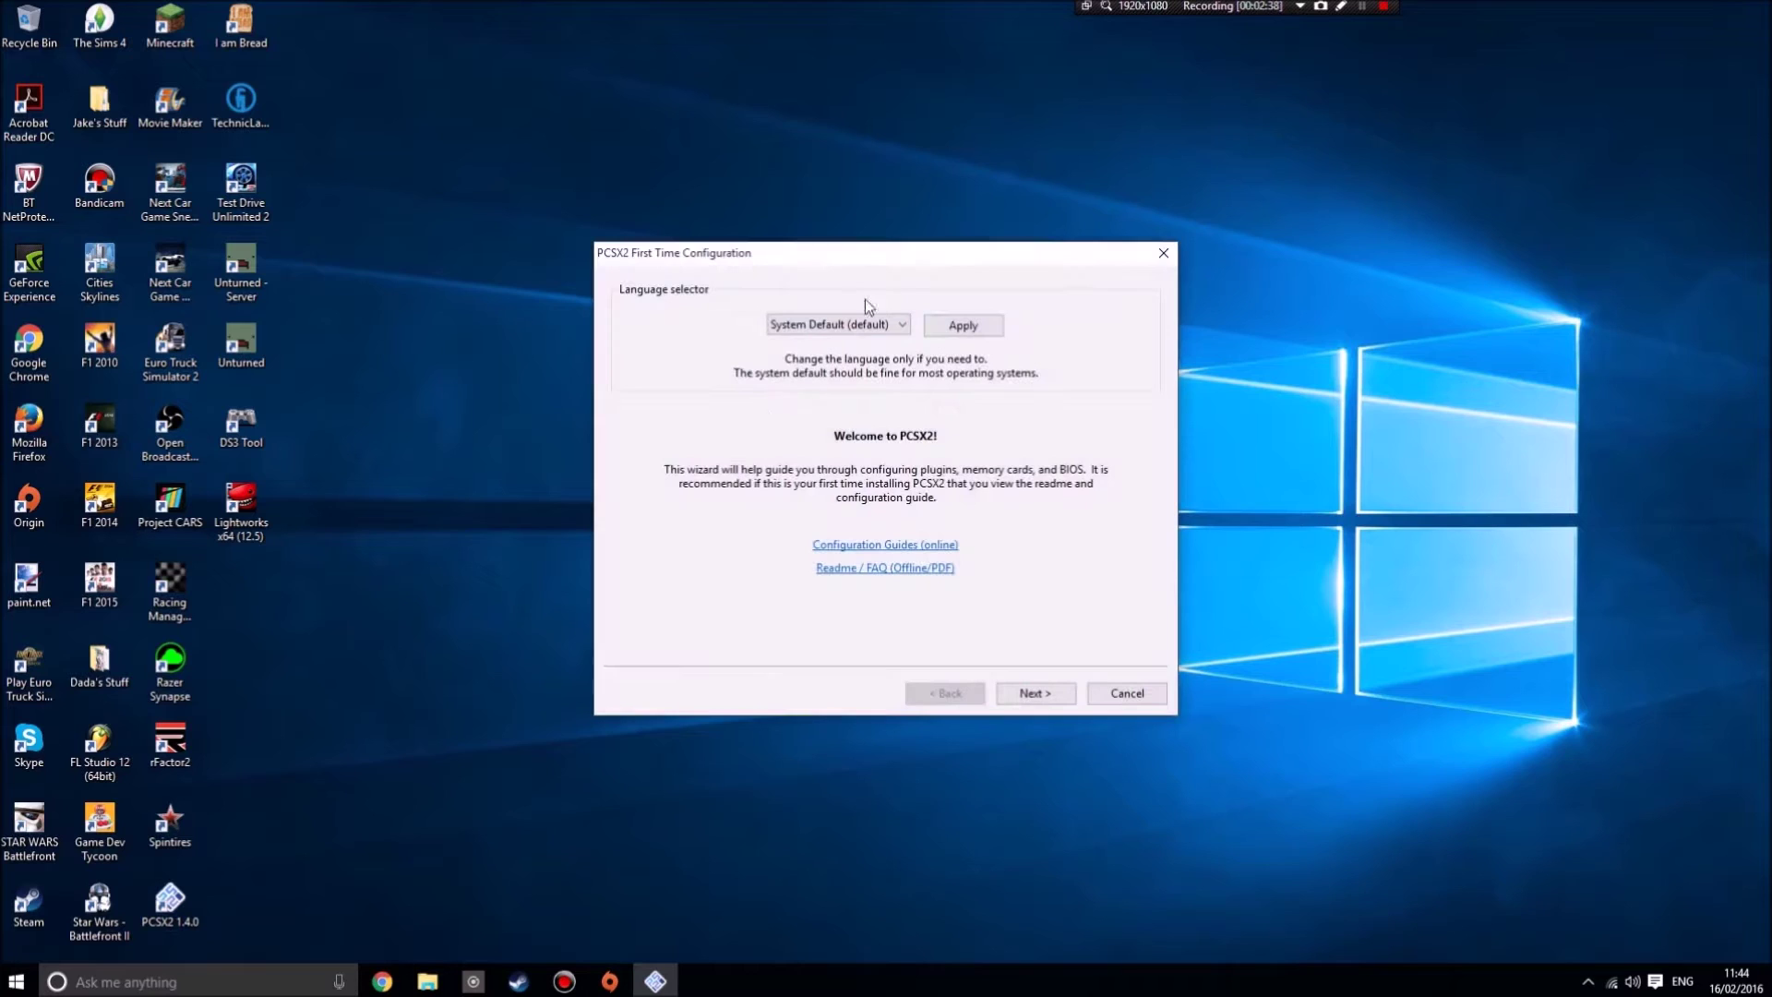
left_click_drag(878, 256, 523, 255)
left_click_drag(956, 423, 1394, 288)
left_click_drag(635, 257, 1012, 242)
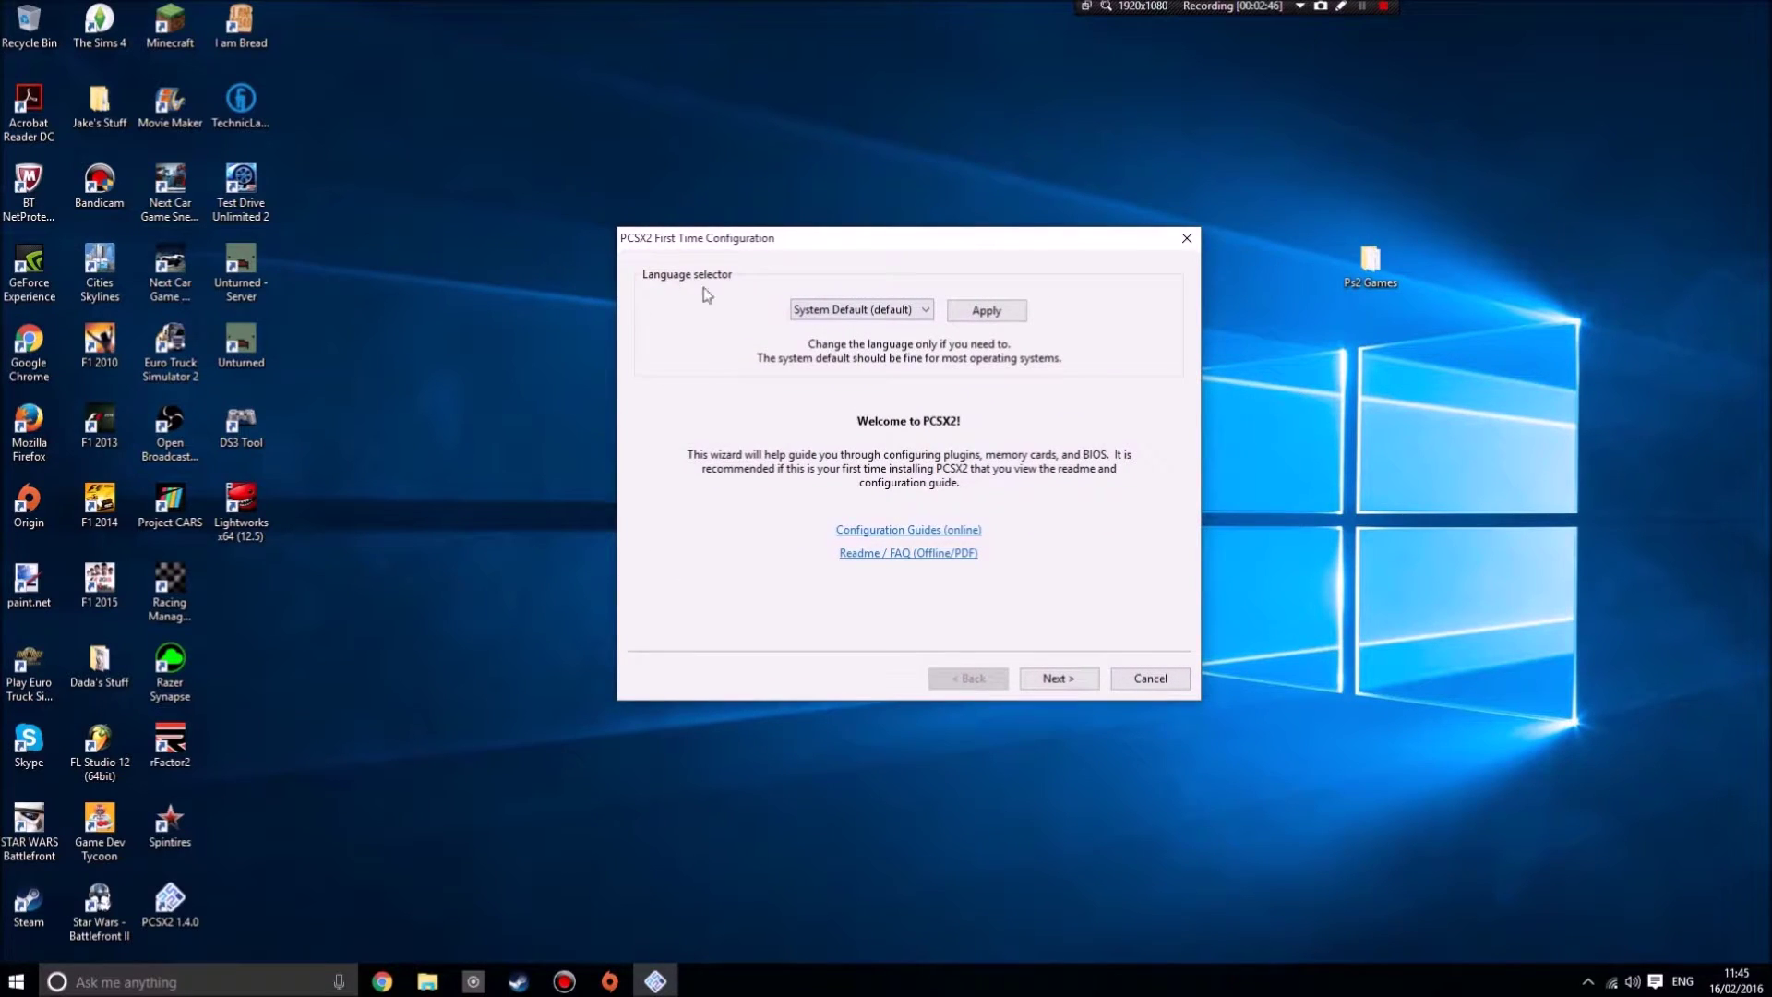
Keep the wizard's language at System Default and apply it
left_click(875, 310)
left_click(891, 307)
left_click(886, 317)
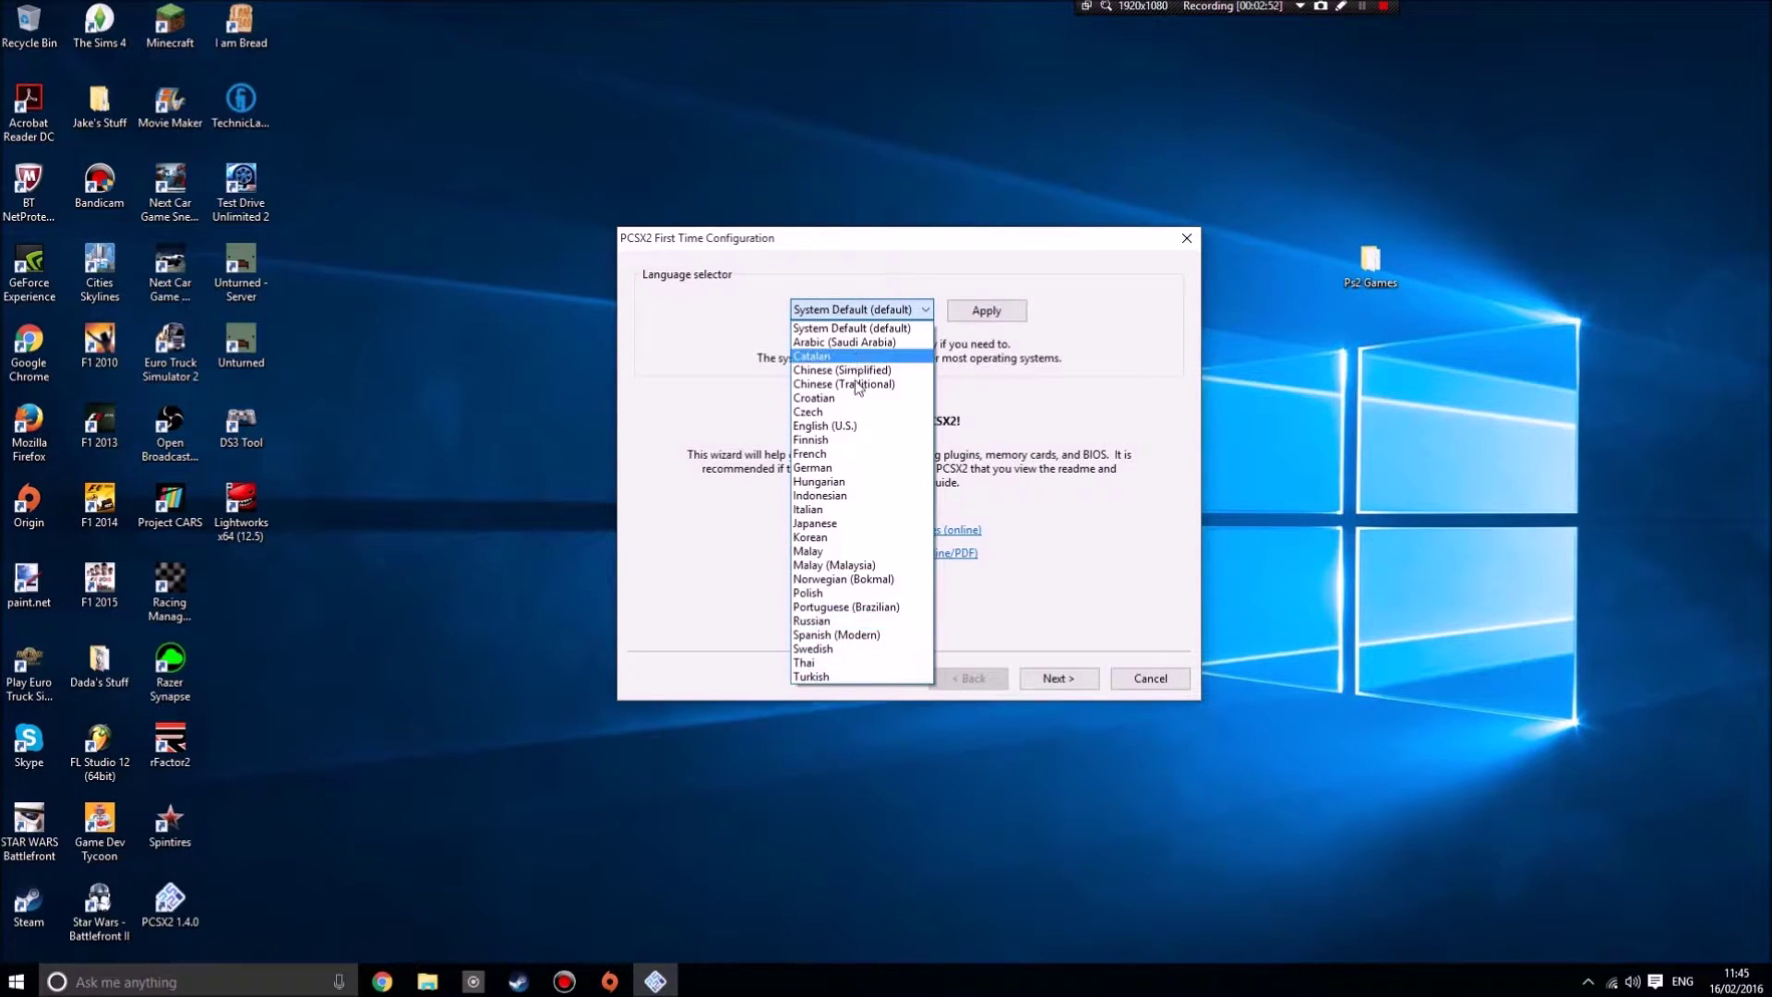
left_click(900, 305)
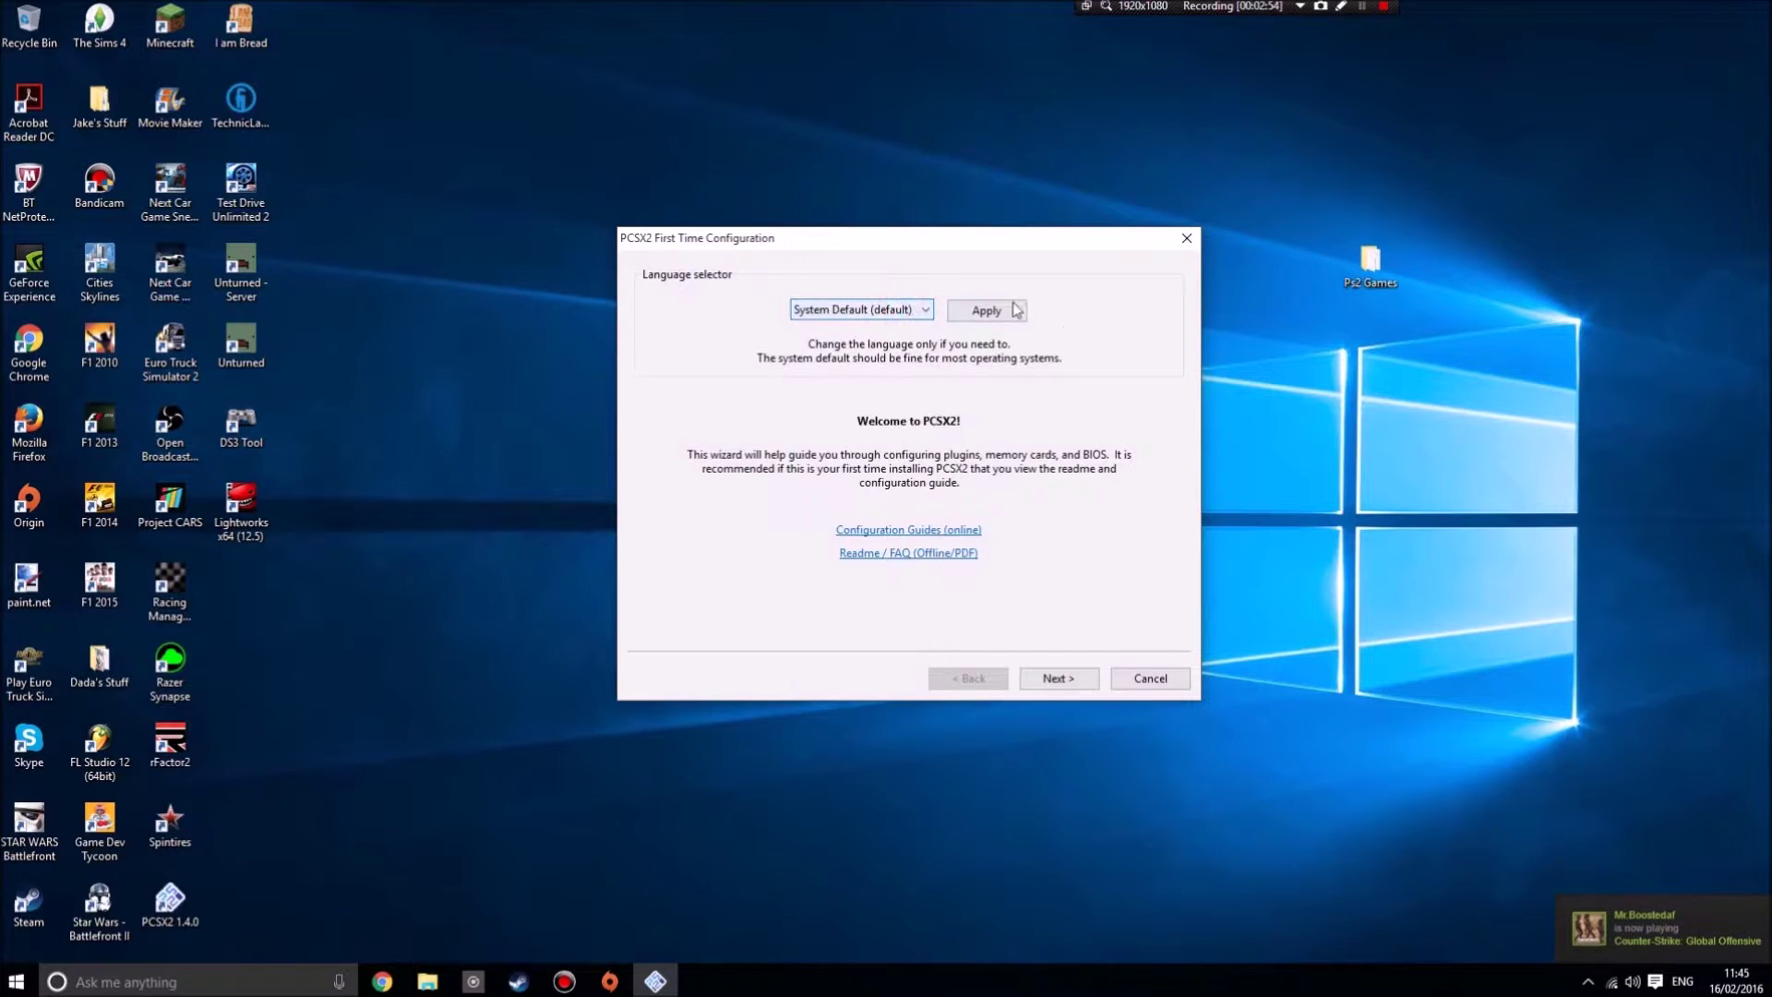
left_click(986, 310)
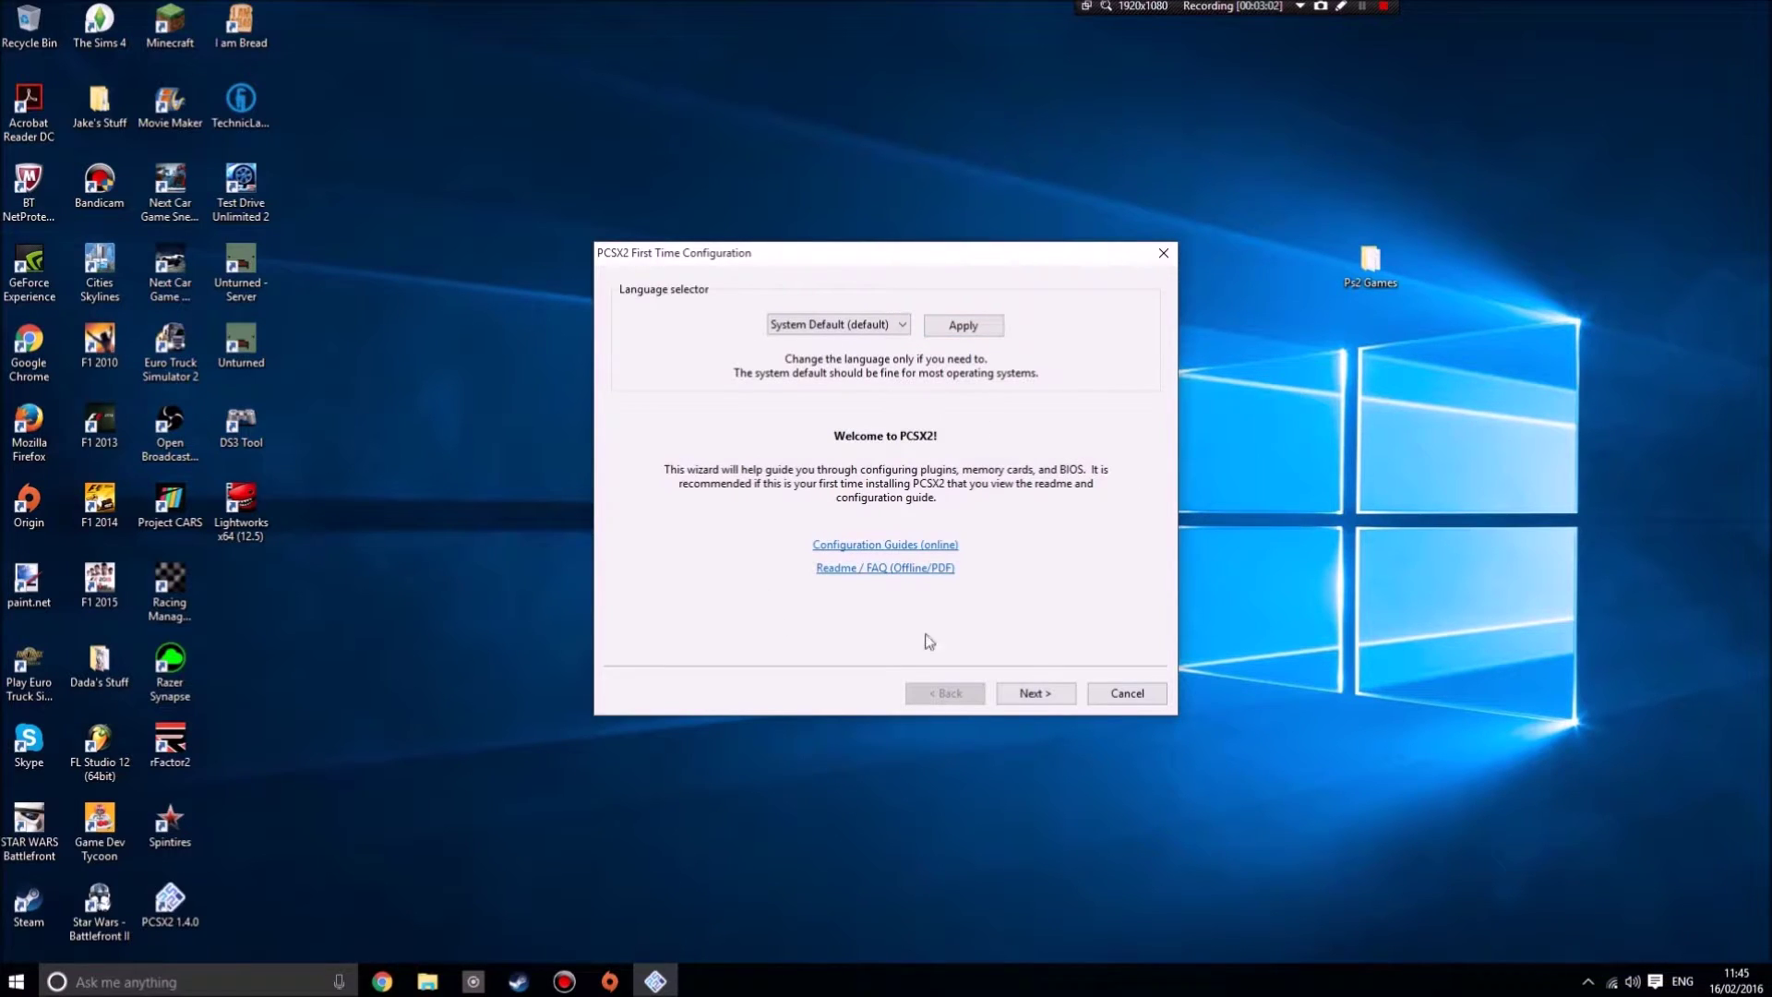
Import the existing PCSX2 settings and keep the GSdx AVX graphics plugin
left_click(1034, 692)
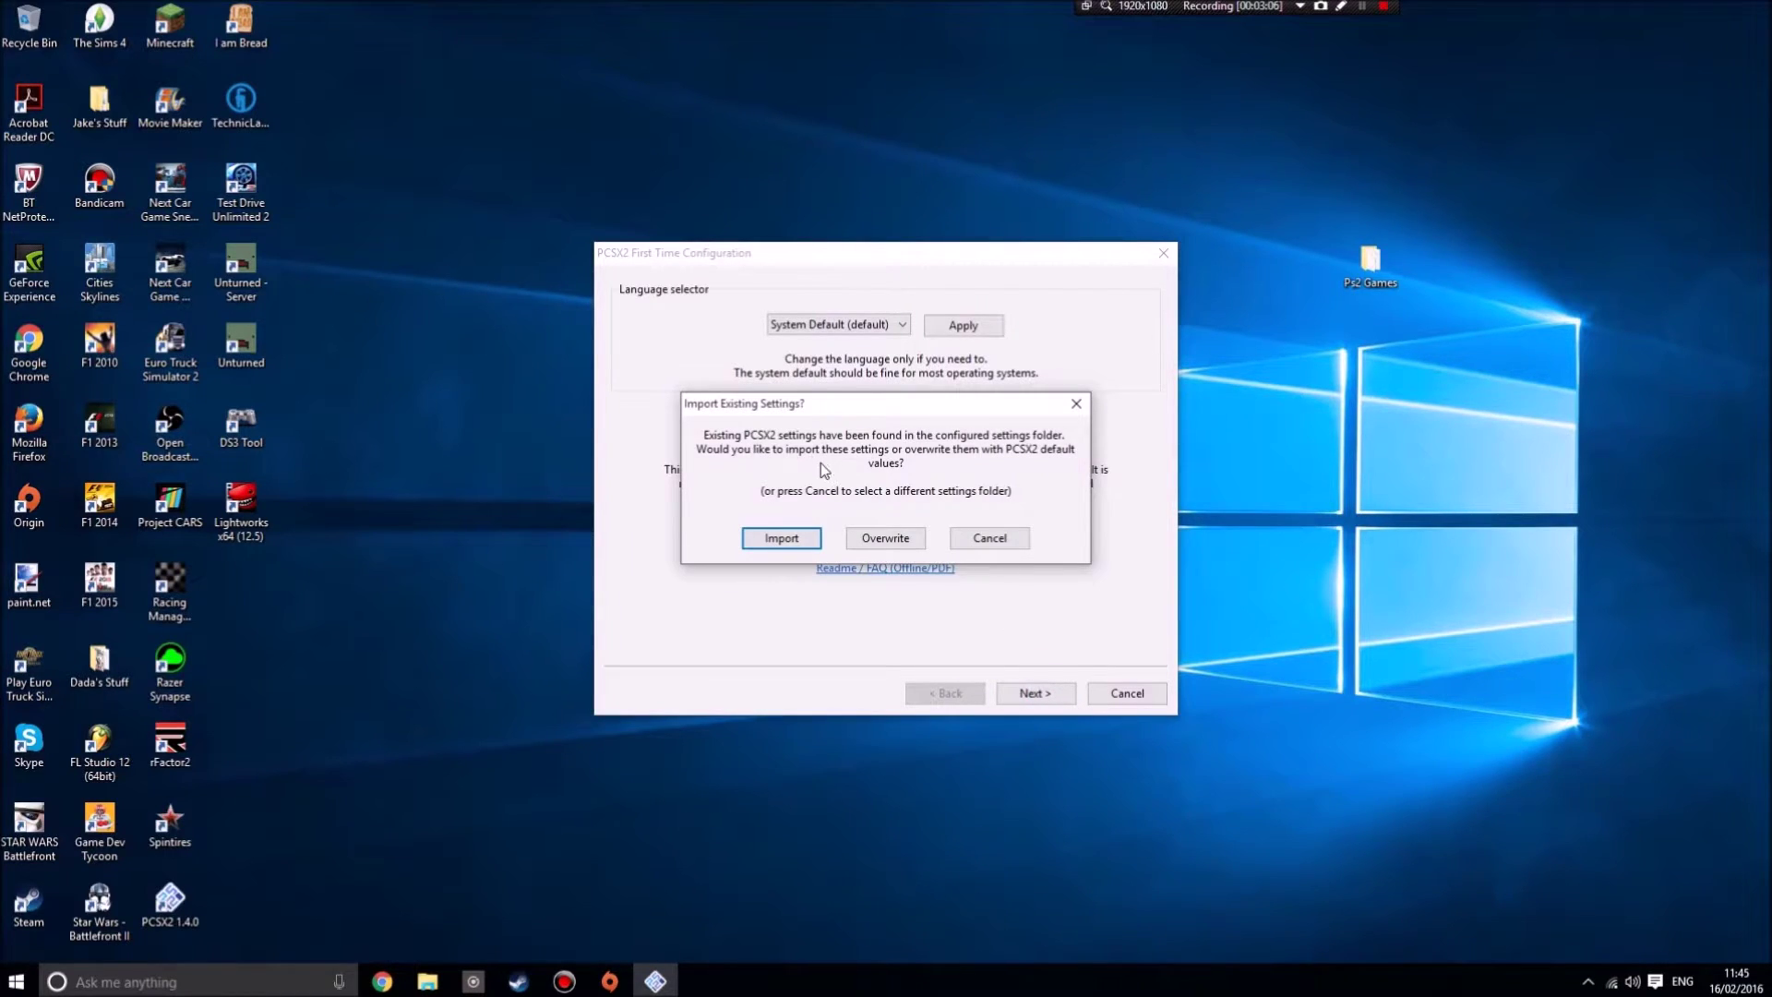
left_click(782, 538)
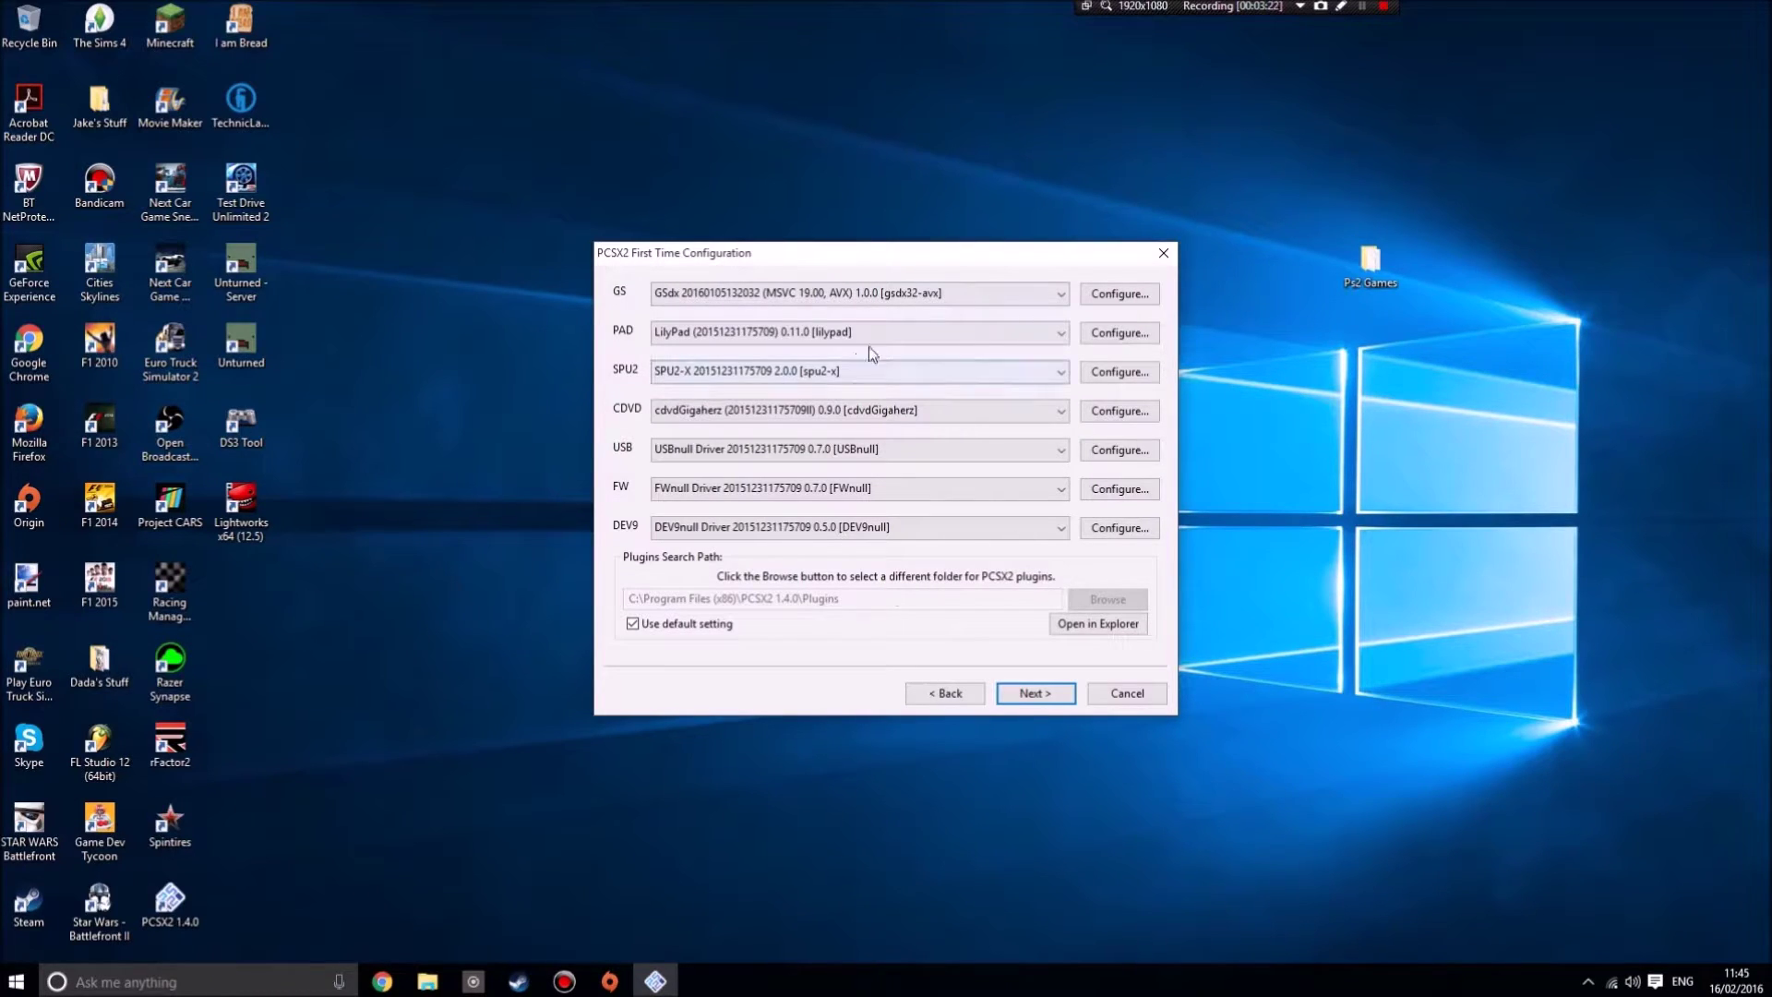
left_click(985, 292)
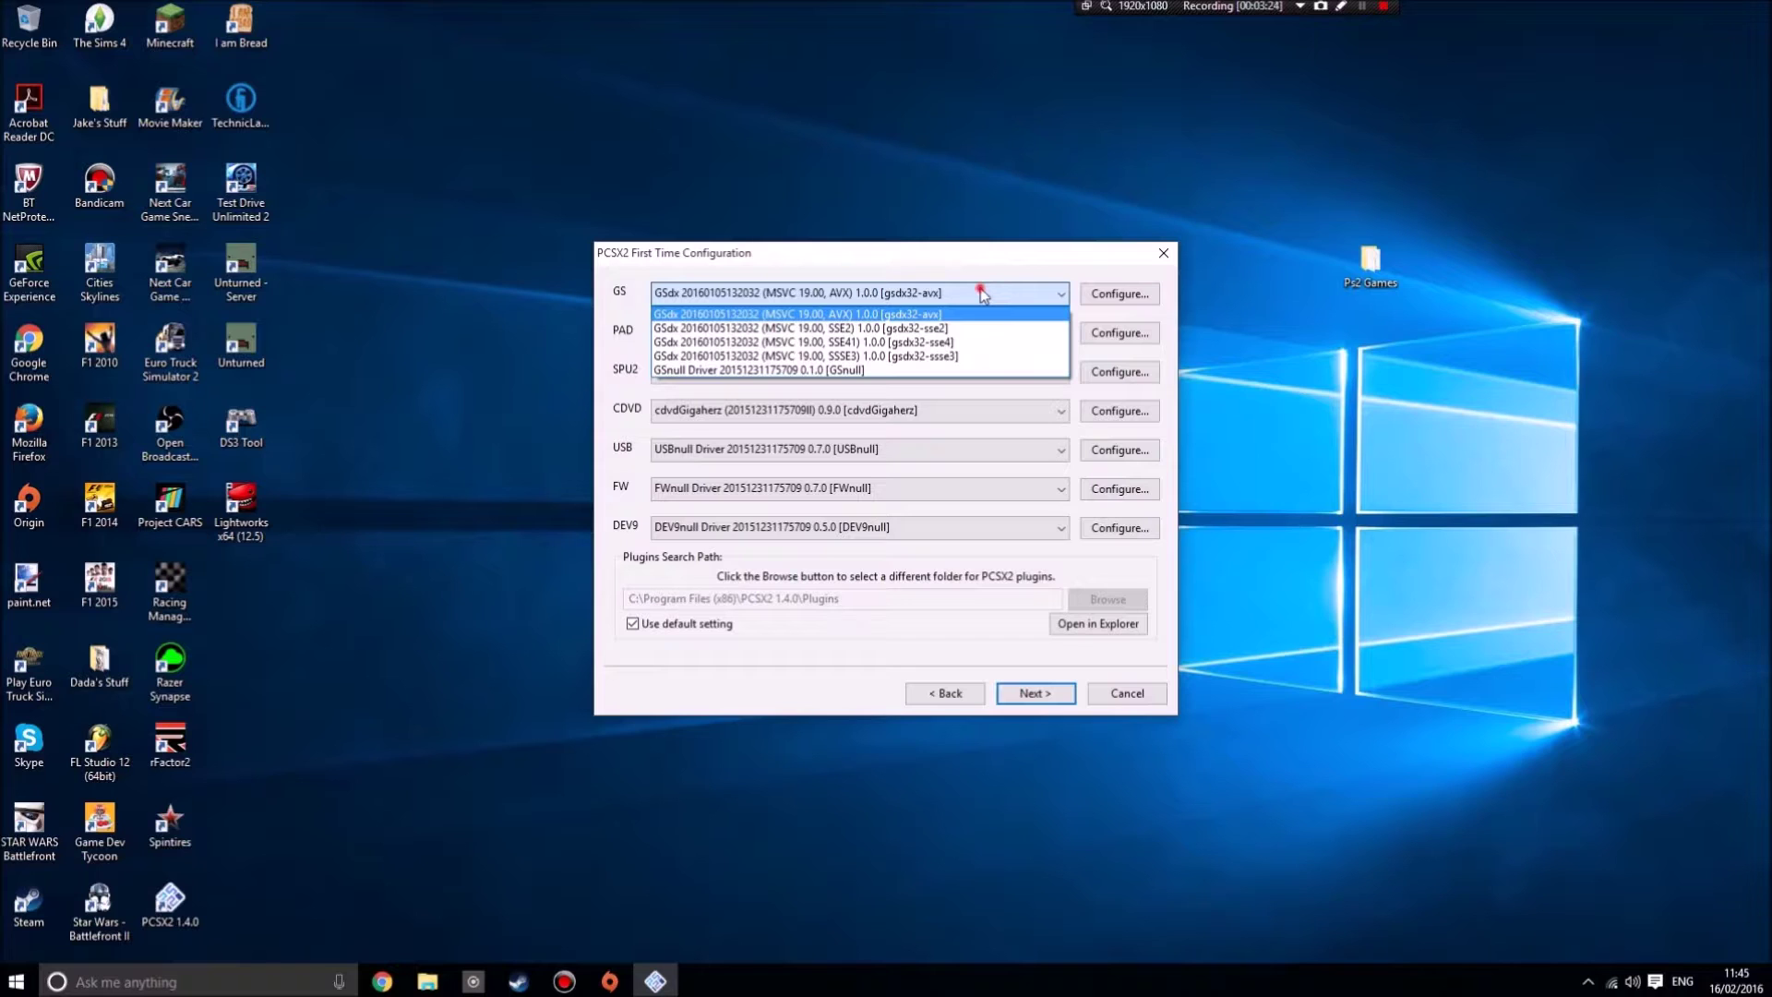
left_click(981, 290)
left_click(981, 290)
left_click(981, 289)
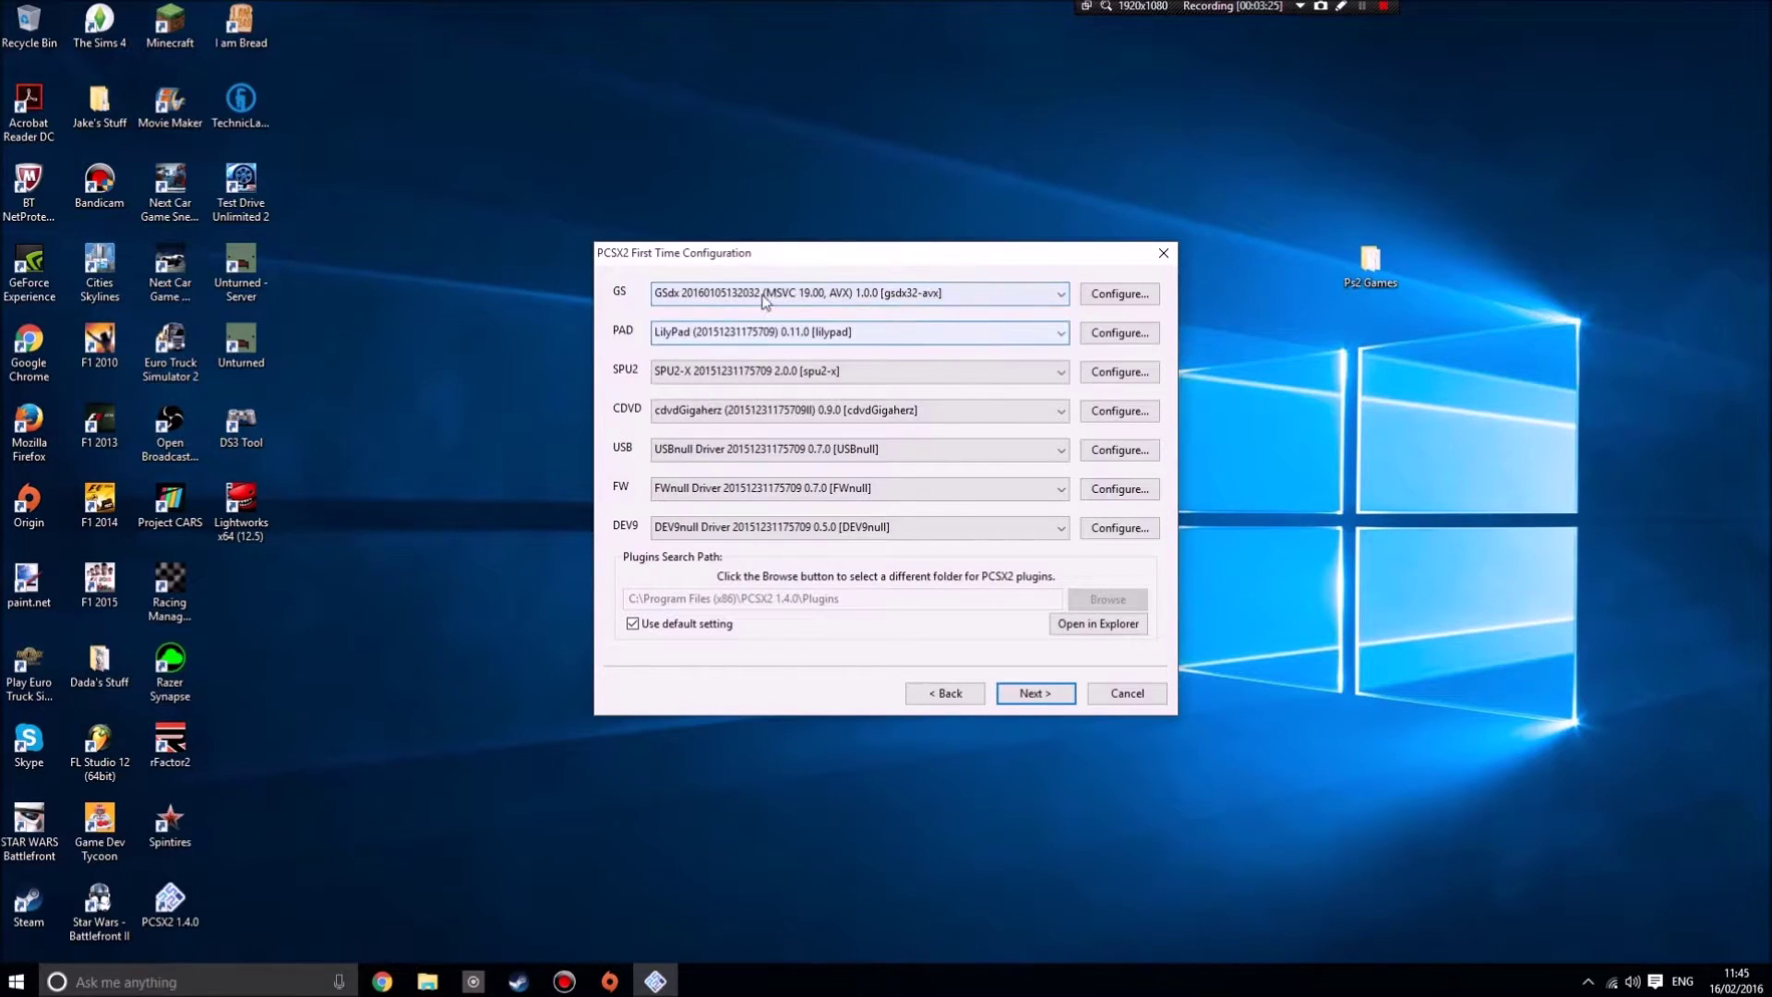
Keep LilyPad as the PAD plugin and SPU2-X as the sound plugin
left_click(696, 332)
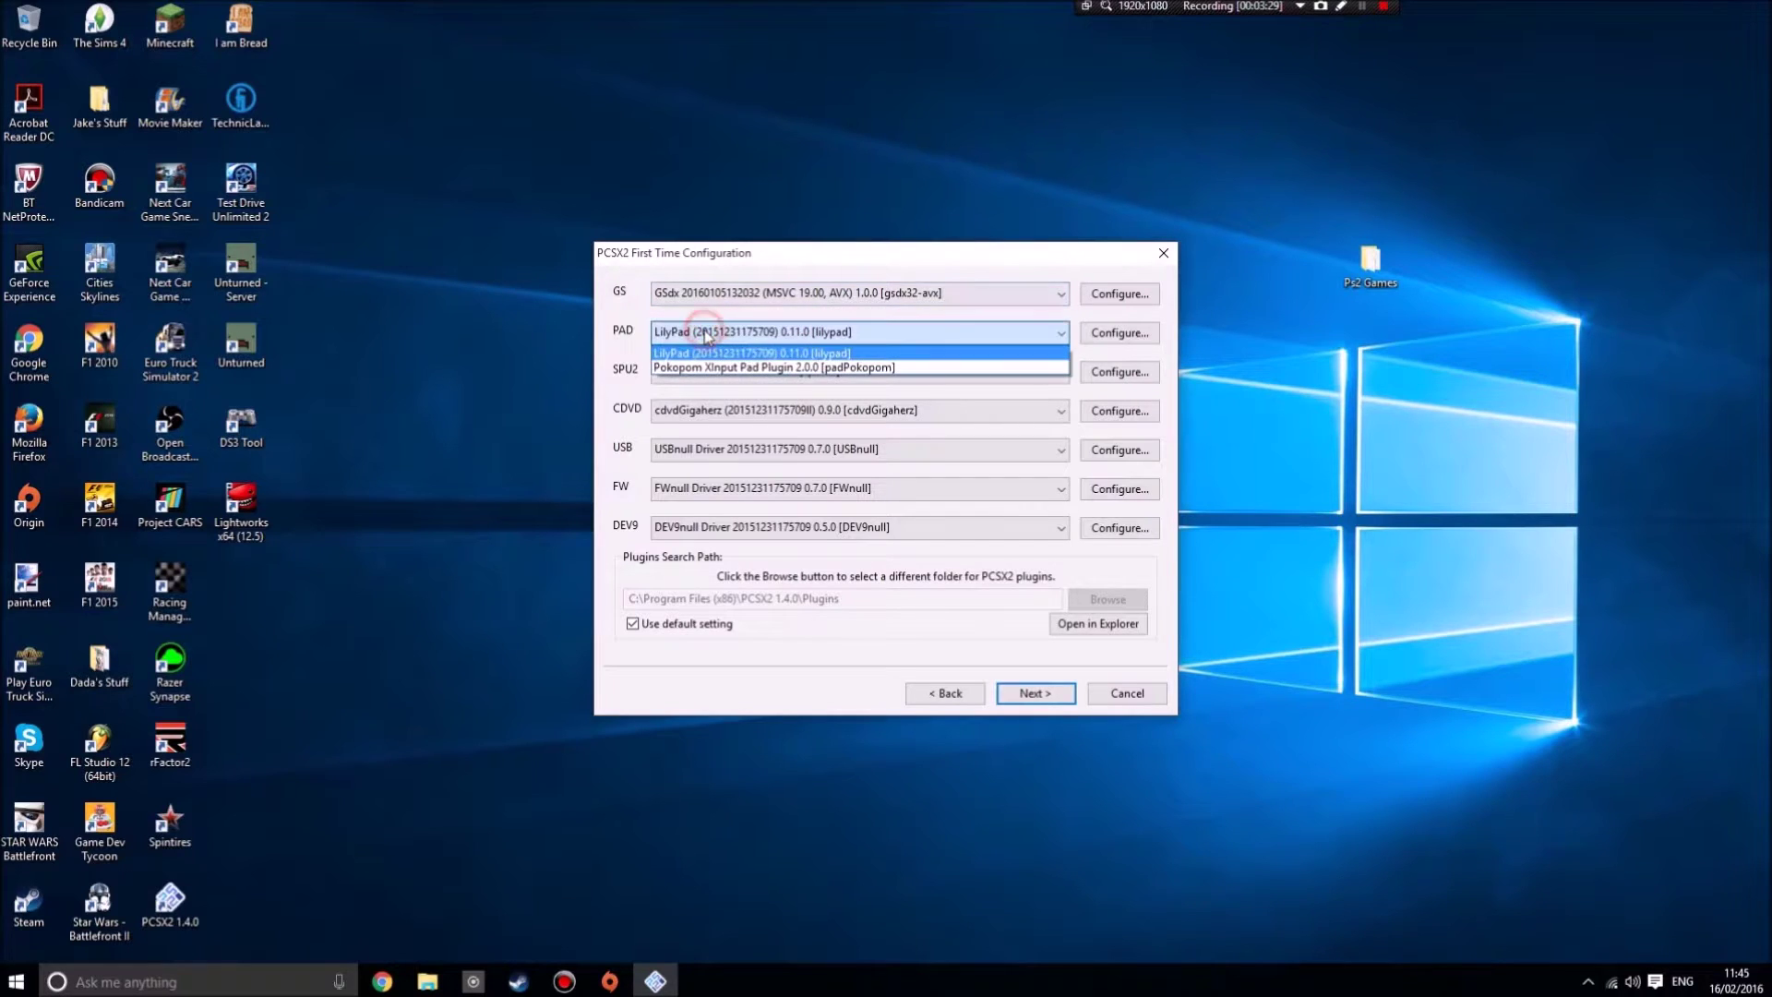
left_click(703, 330)
left_click(698, 370)
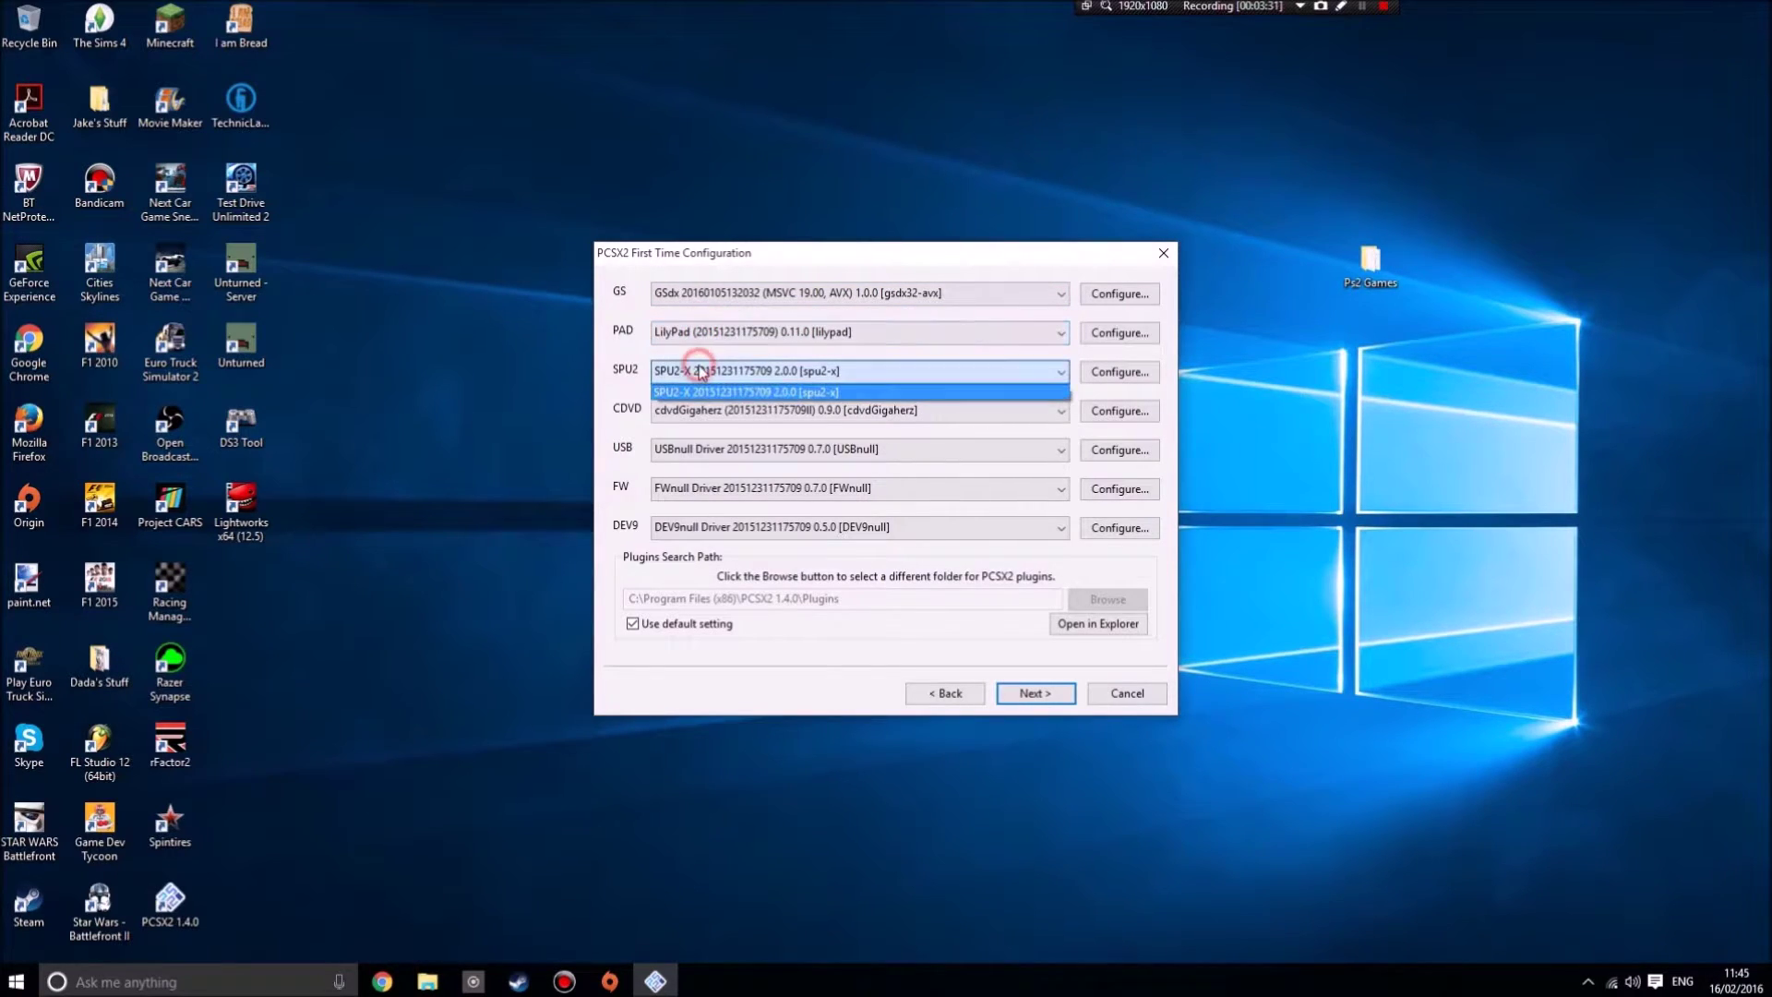
left_click(694, 372)
left_click(693, 370)
left_click(695, 371)
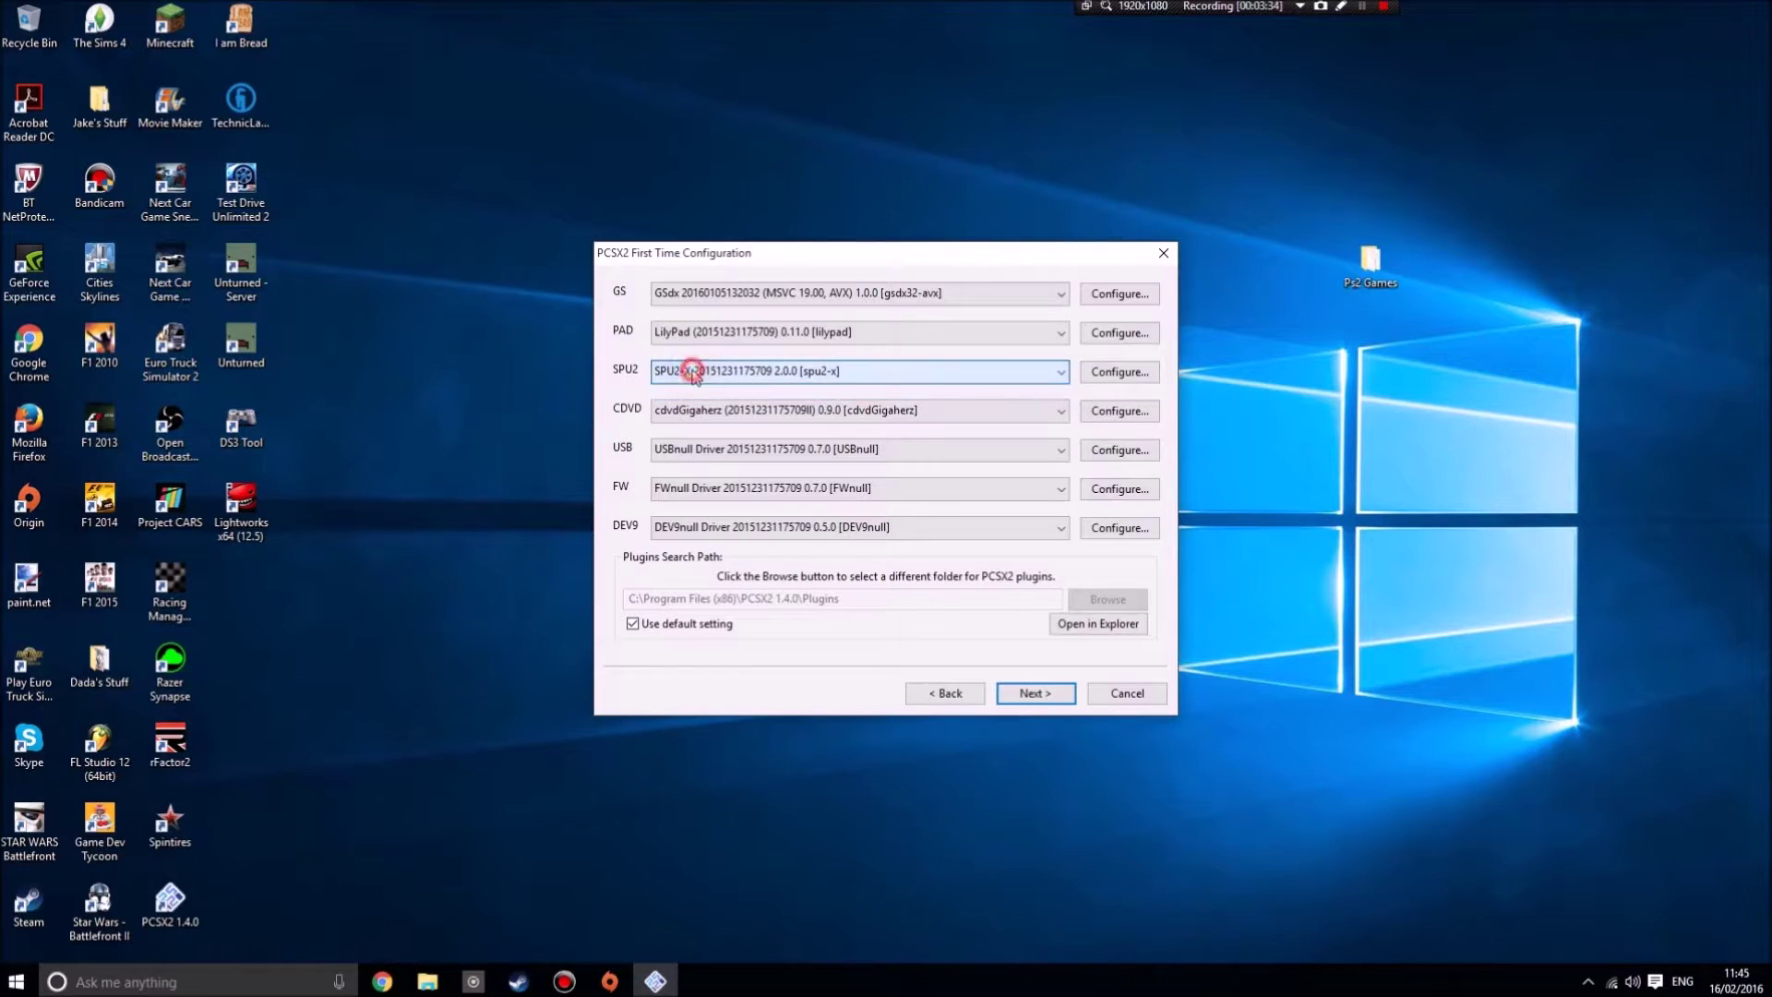
Keep cdvdGigaherz, USBnull, FWnull and DEV9null plugins and move on to BIOS selection
left_click(912, 416)
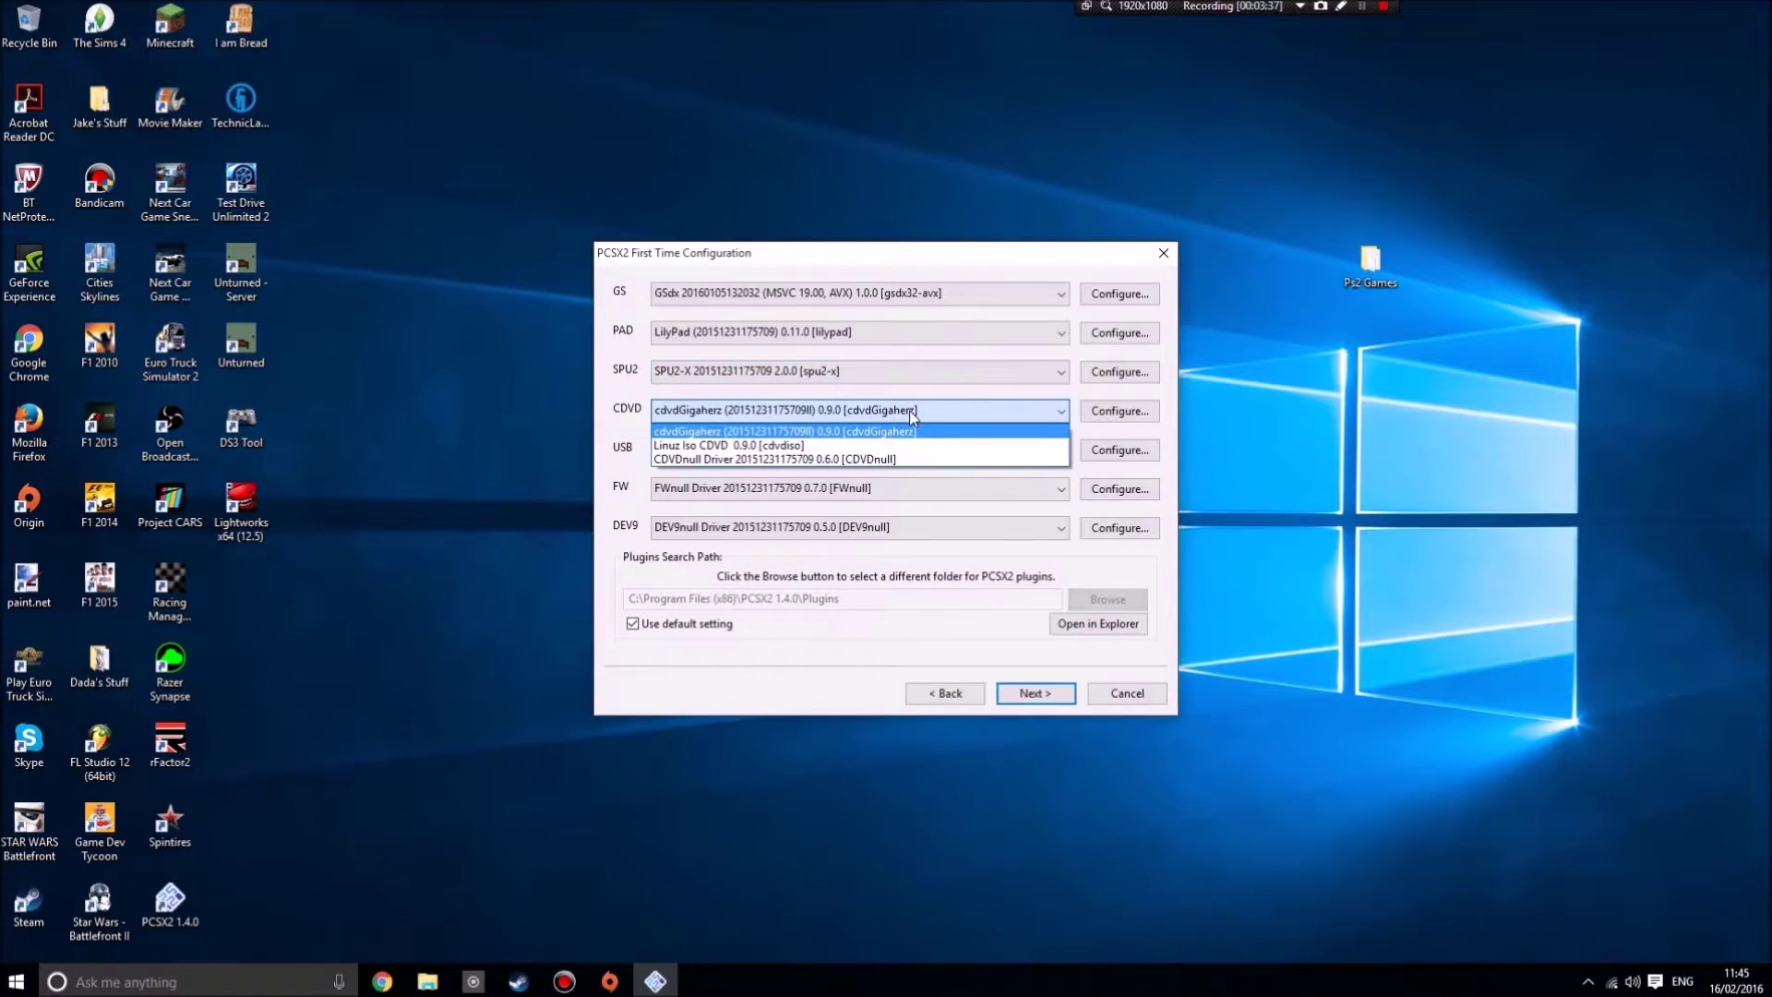
left_click(910, 413)
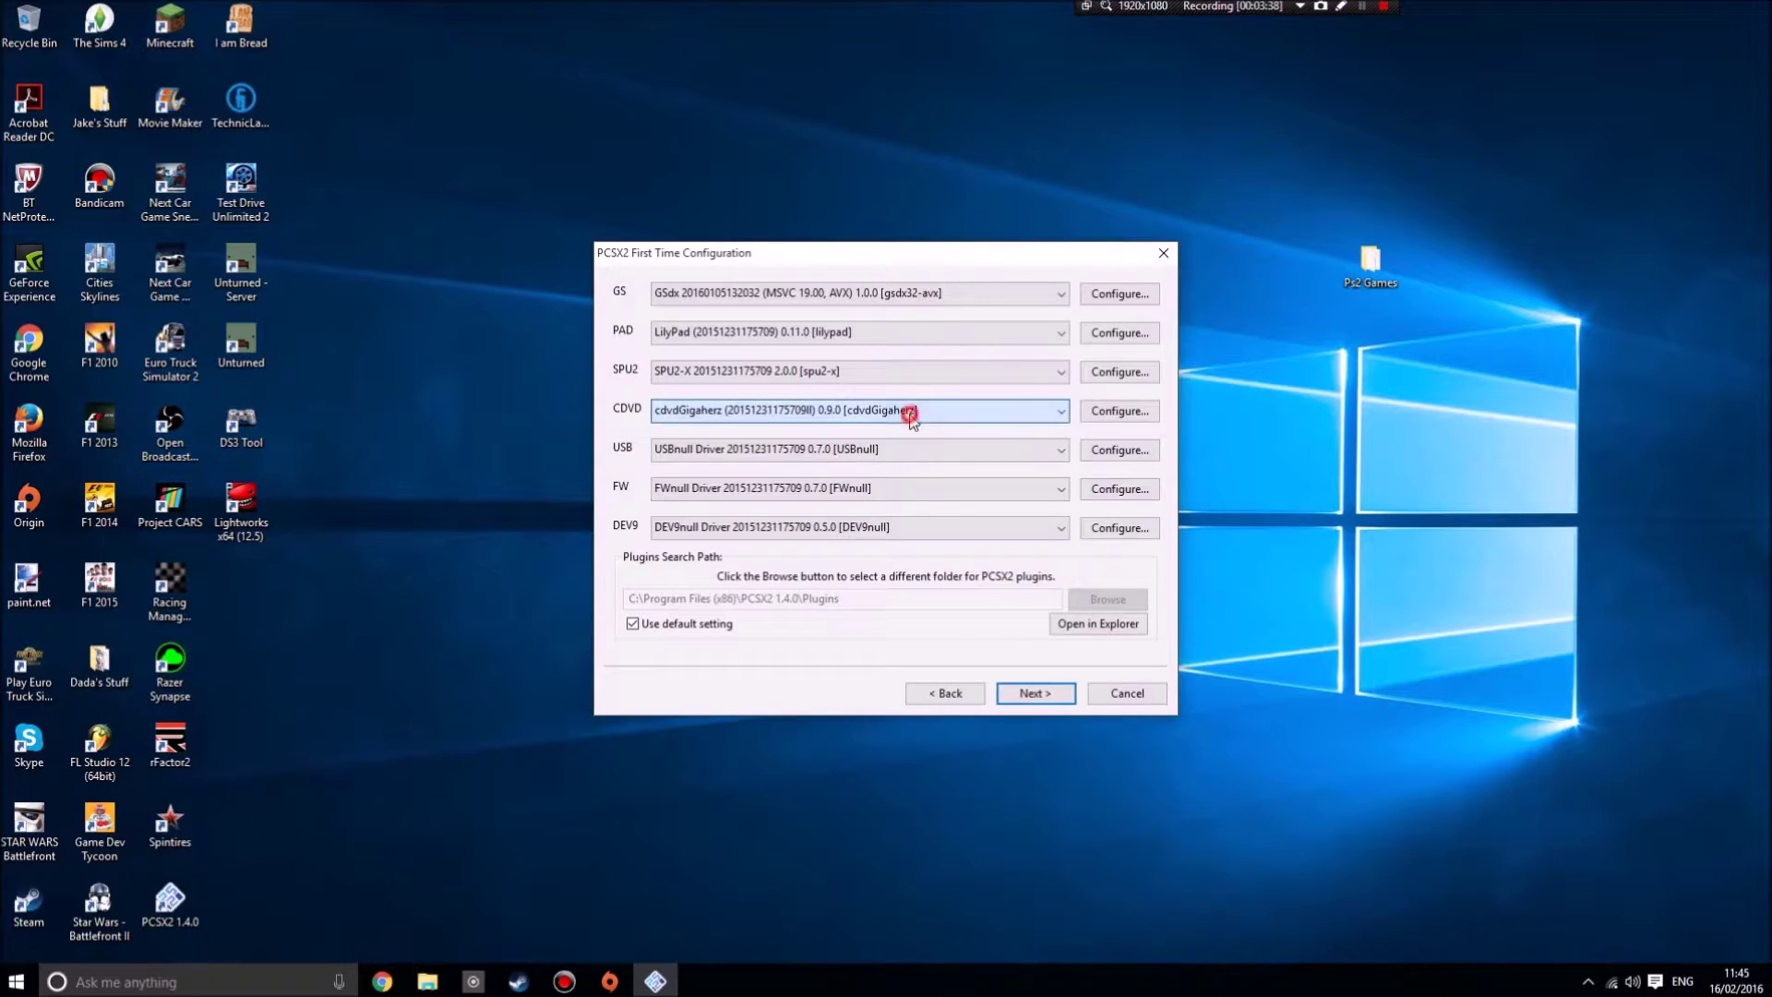
left_click(881, 454)
left_click(881, 457)
left_click(853, 488)
left_click(851, 489)
left_click(846, 527)
left_click(846, 527)
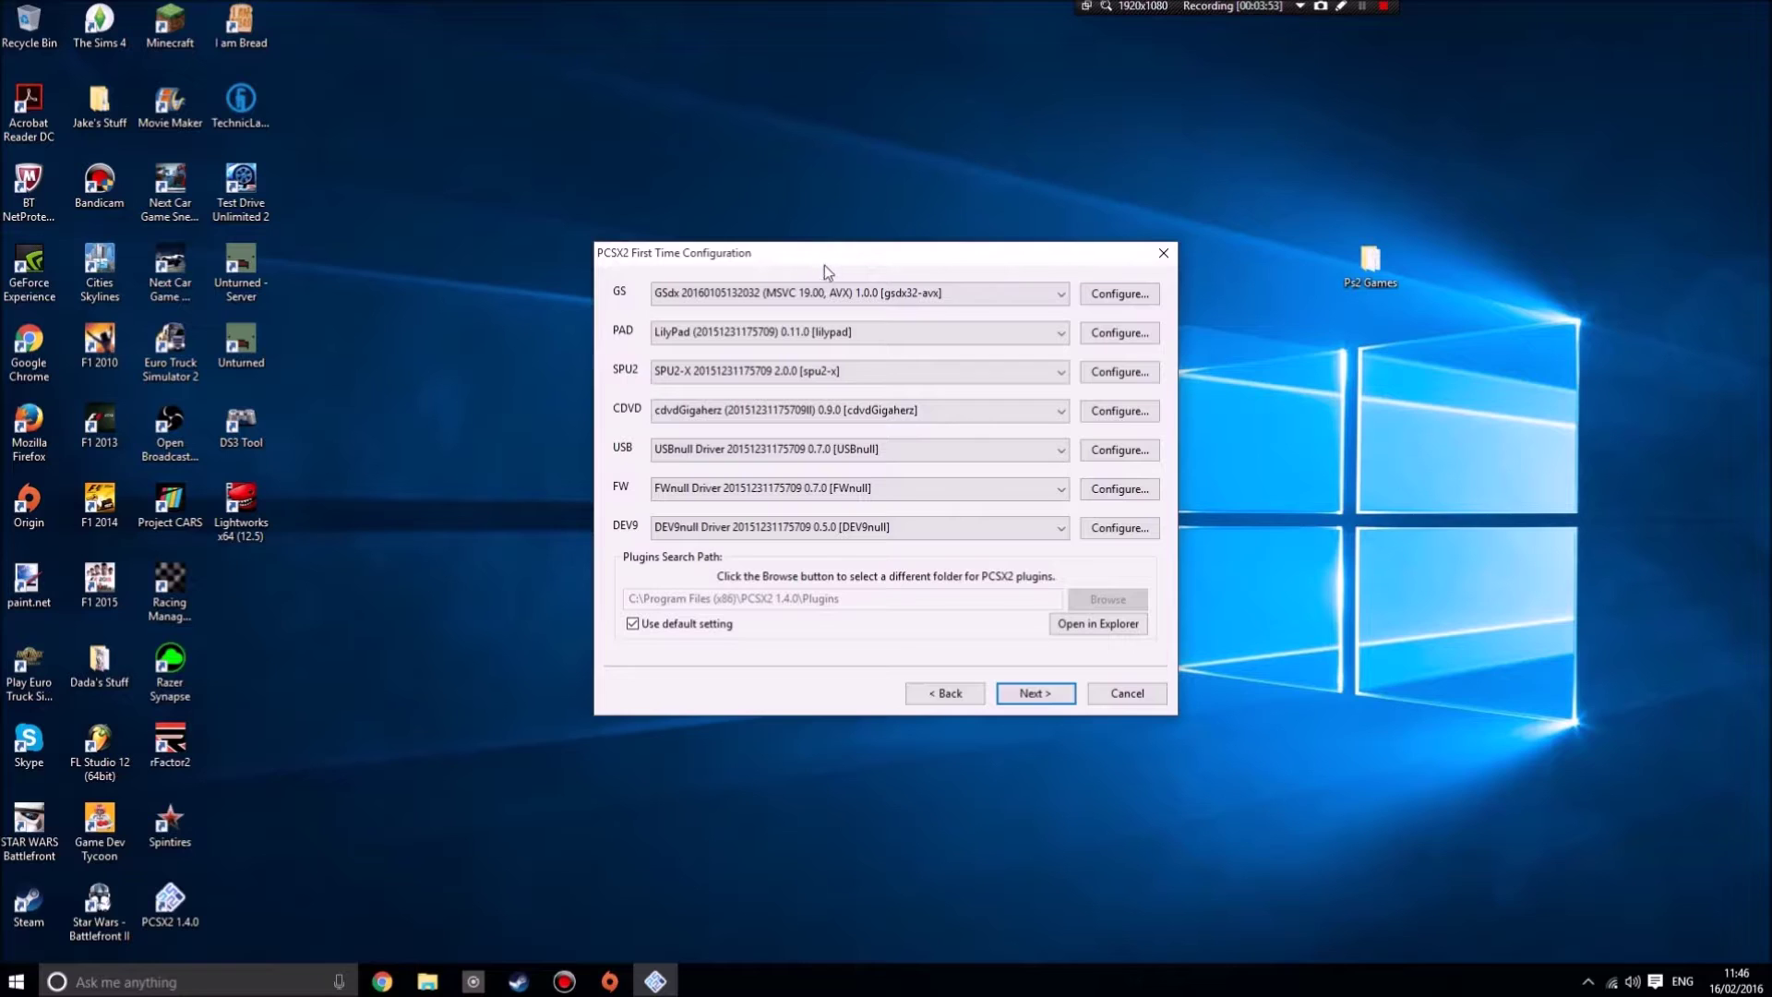
mouse_move(870, 255)
left_mouse_down()
mouse_move(809, 245)
mouse_move(858, 271)
left_mouse_up()
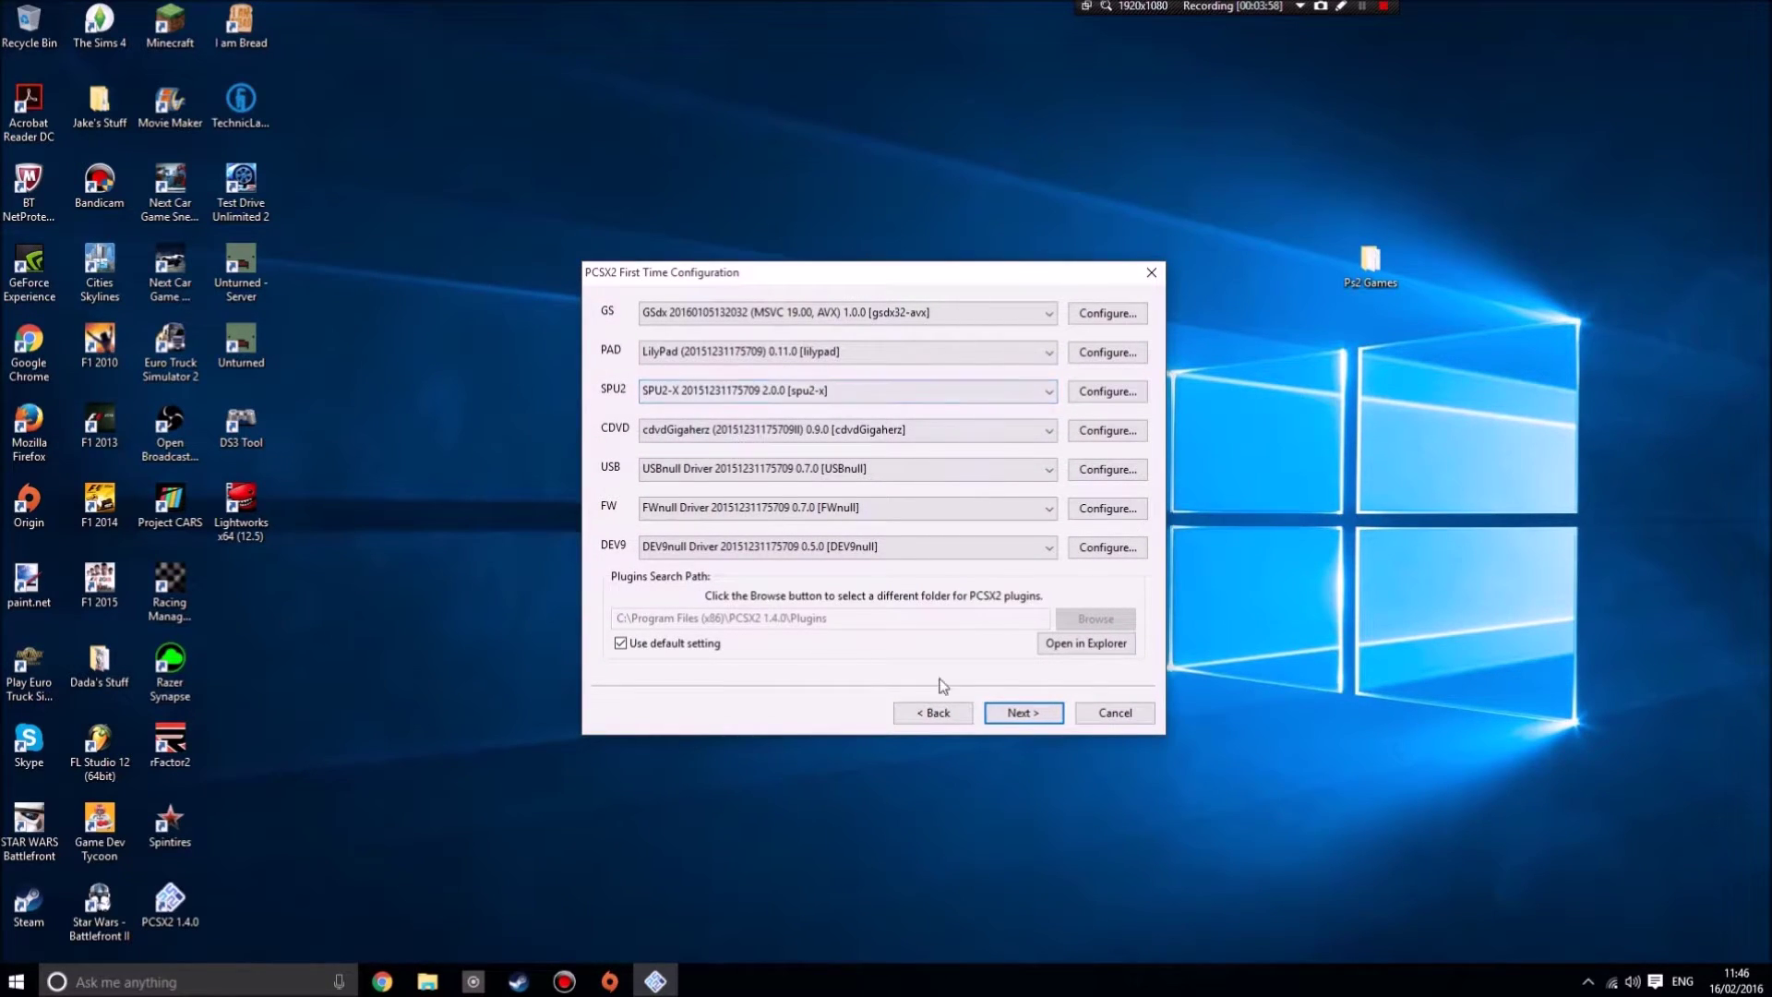
left_click(1031, 714)
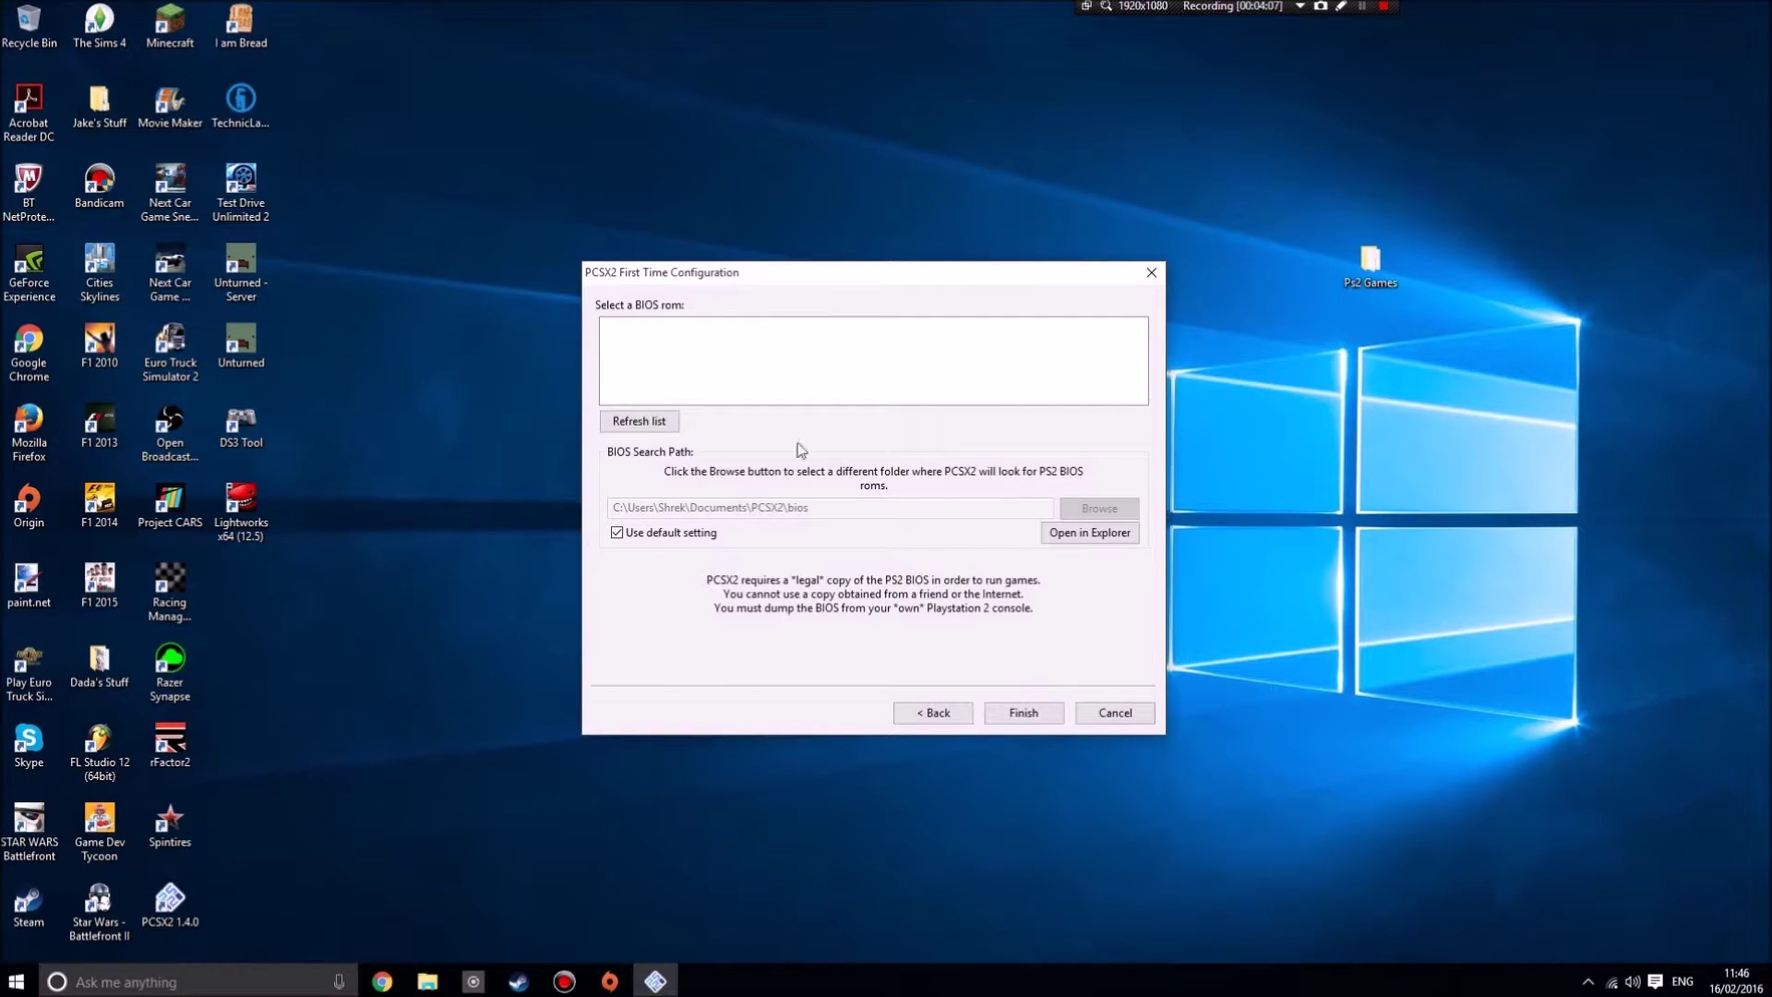
Work on the wizard's 'Select a BIOS rom' page
left_click(715, 581)
Refresh the BIOS list so the Japan v01.00 (17/01/2000) Console BIOS appears
left_click(630, 420)
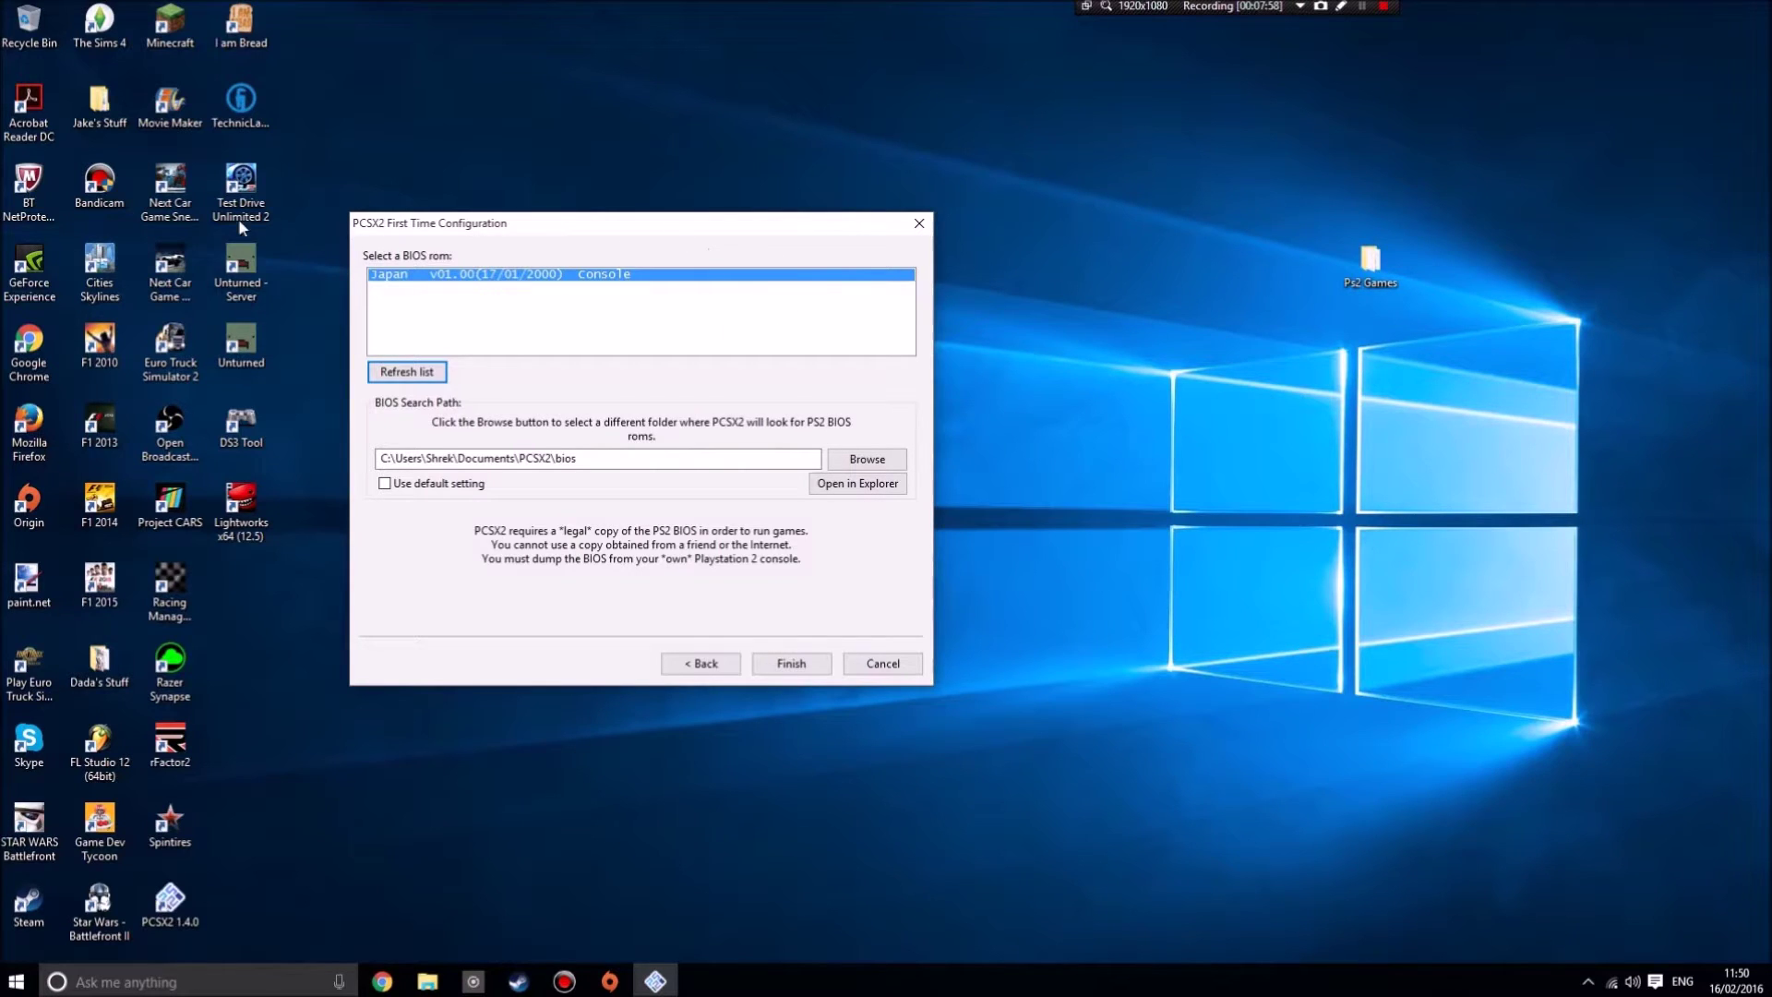
Finish the first-time setup, then close PCSX2 and relaunch it from the desktop shortcut
left_click(793, 666)
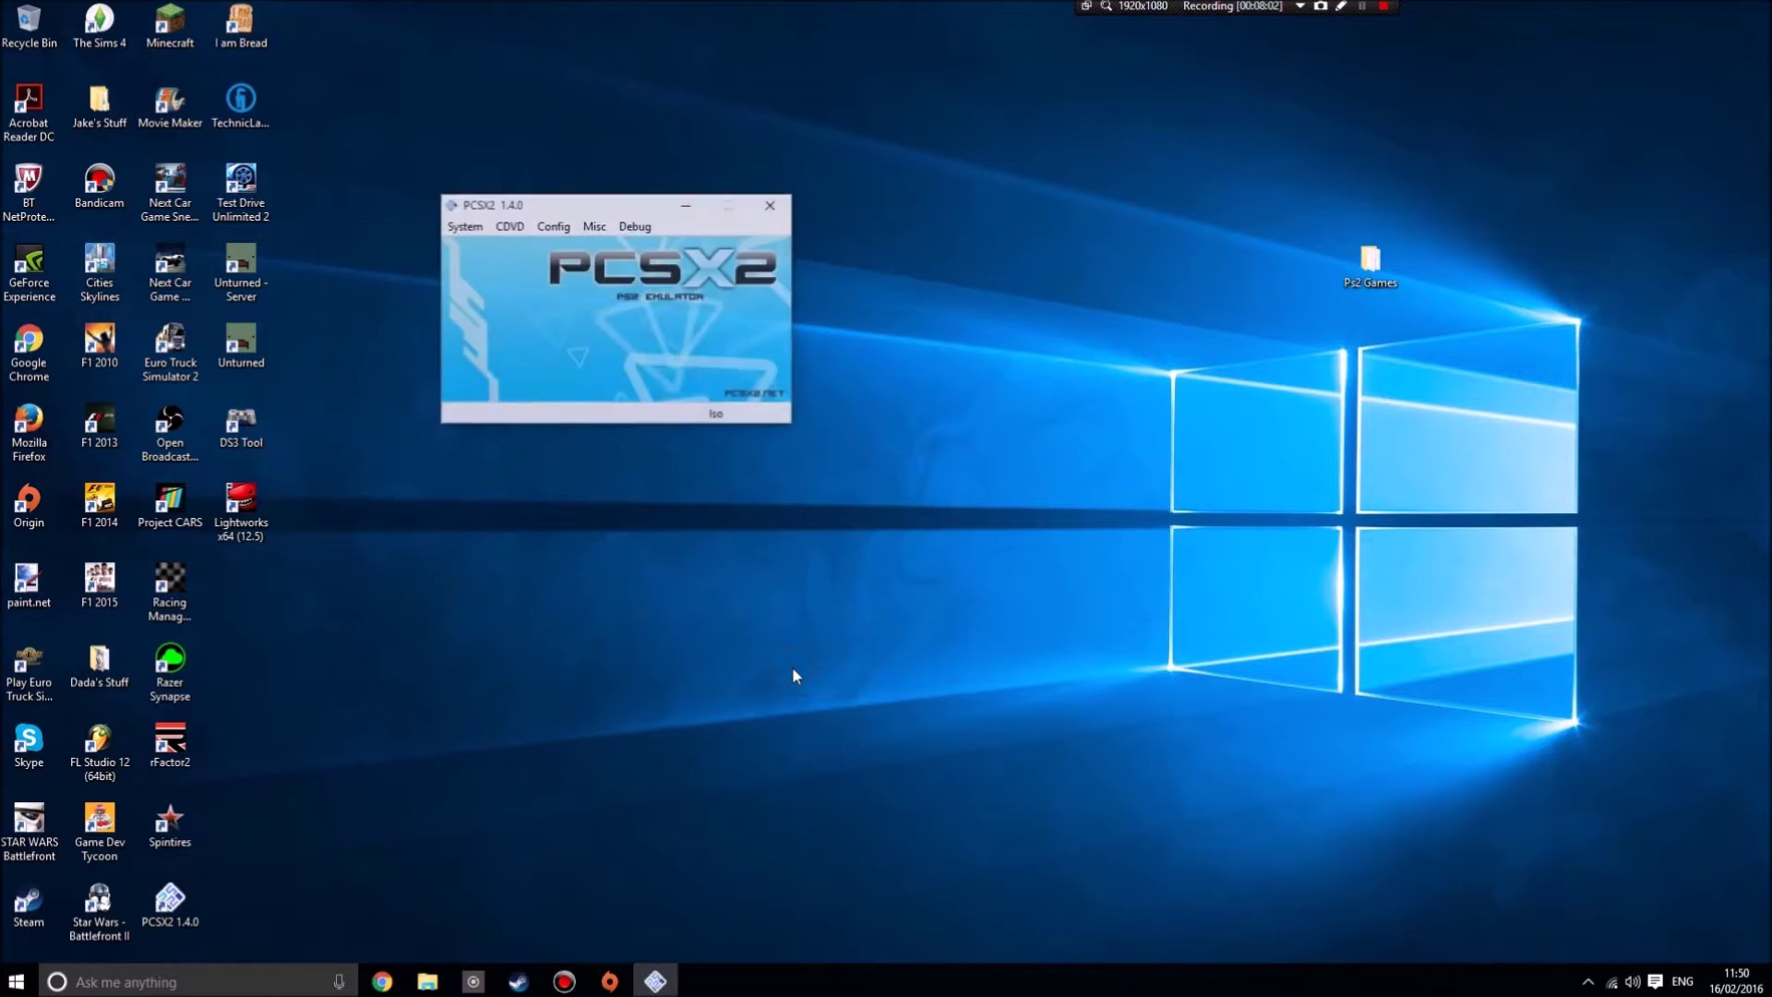
left_click_drag(602, 214, 747, 351)
left_click(900, 340)
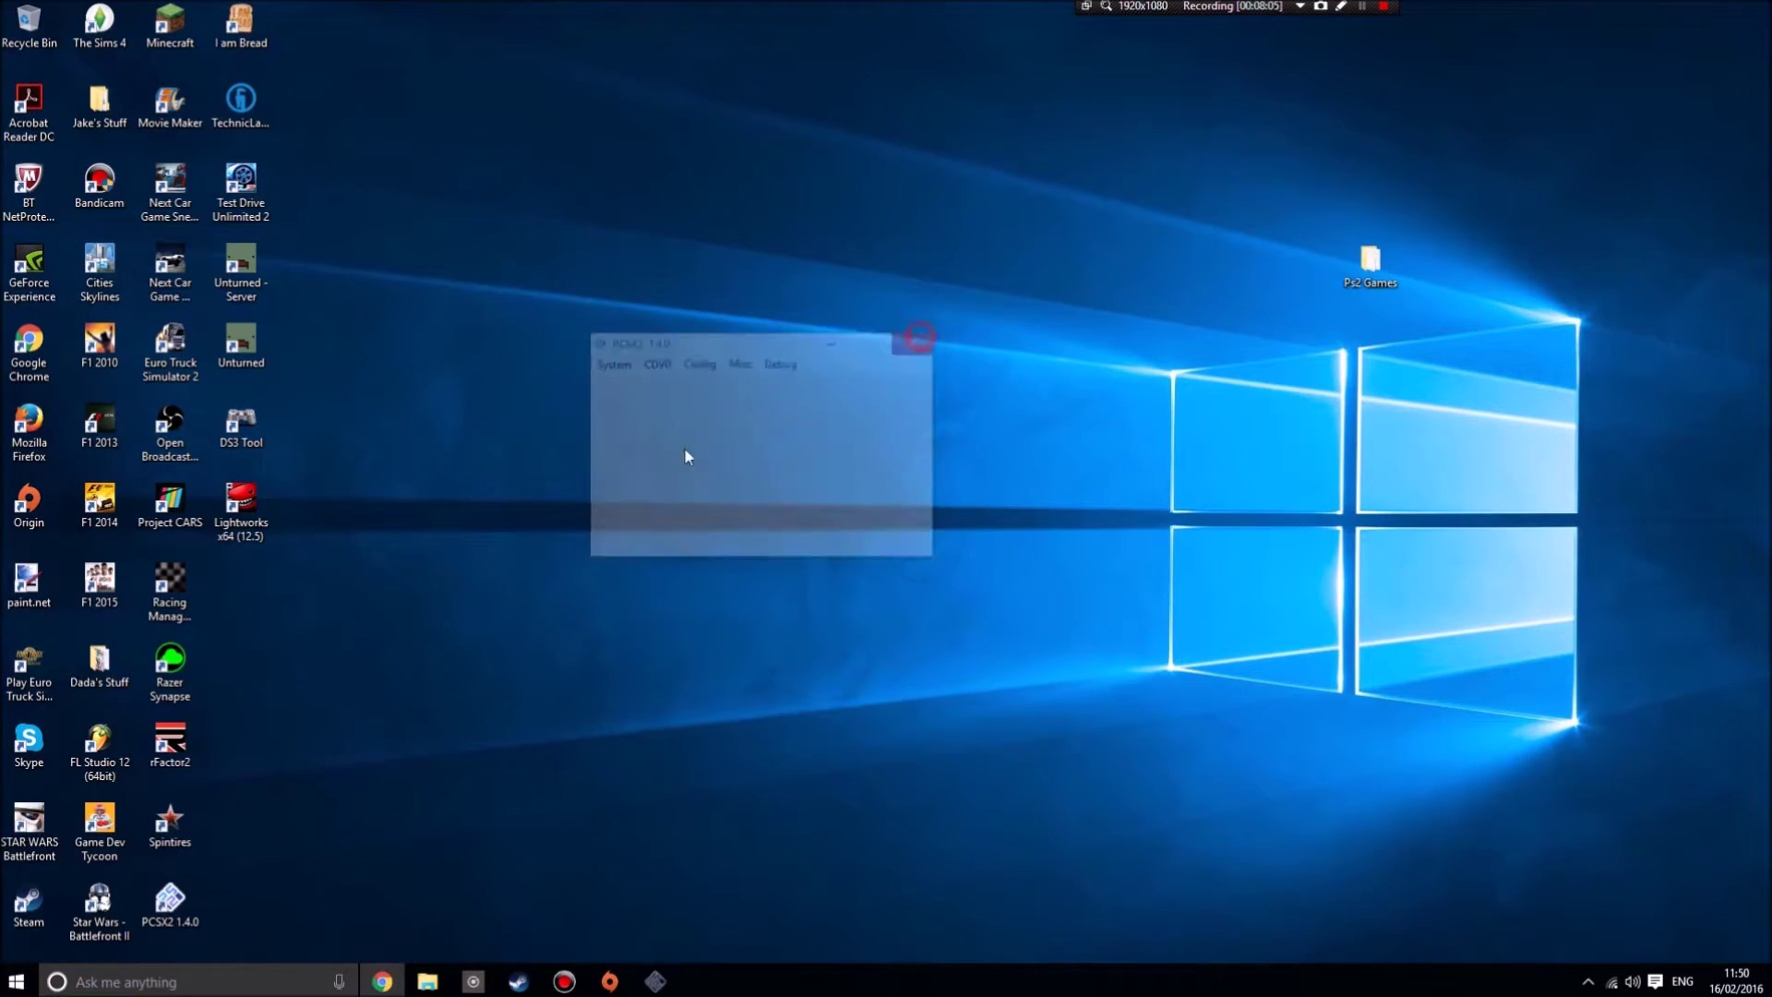
double_click(169, 900)
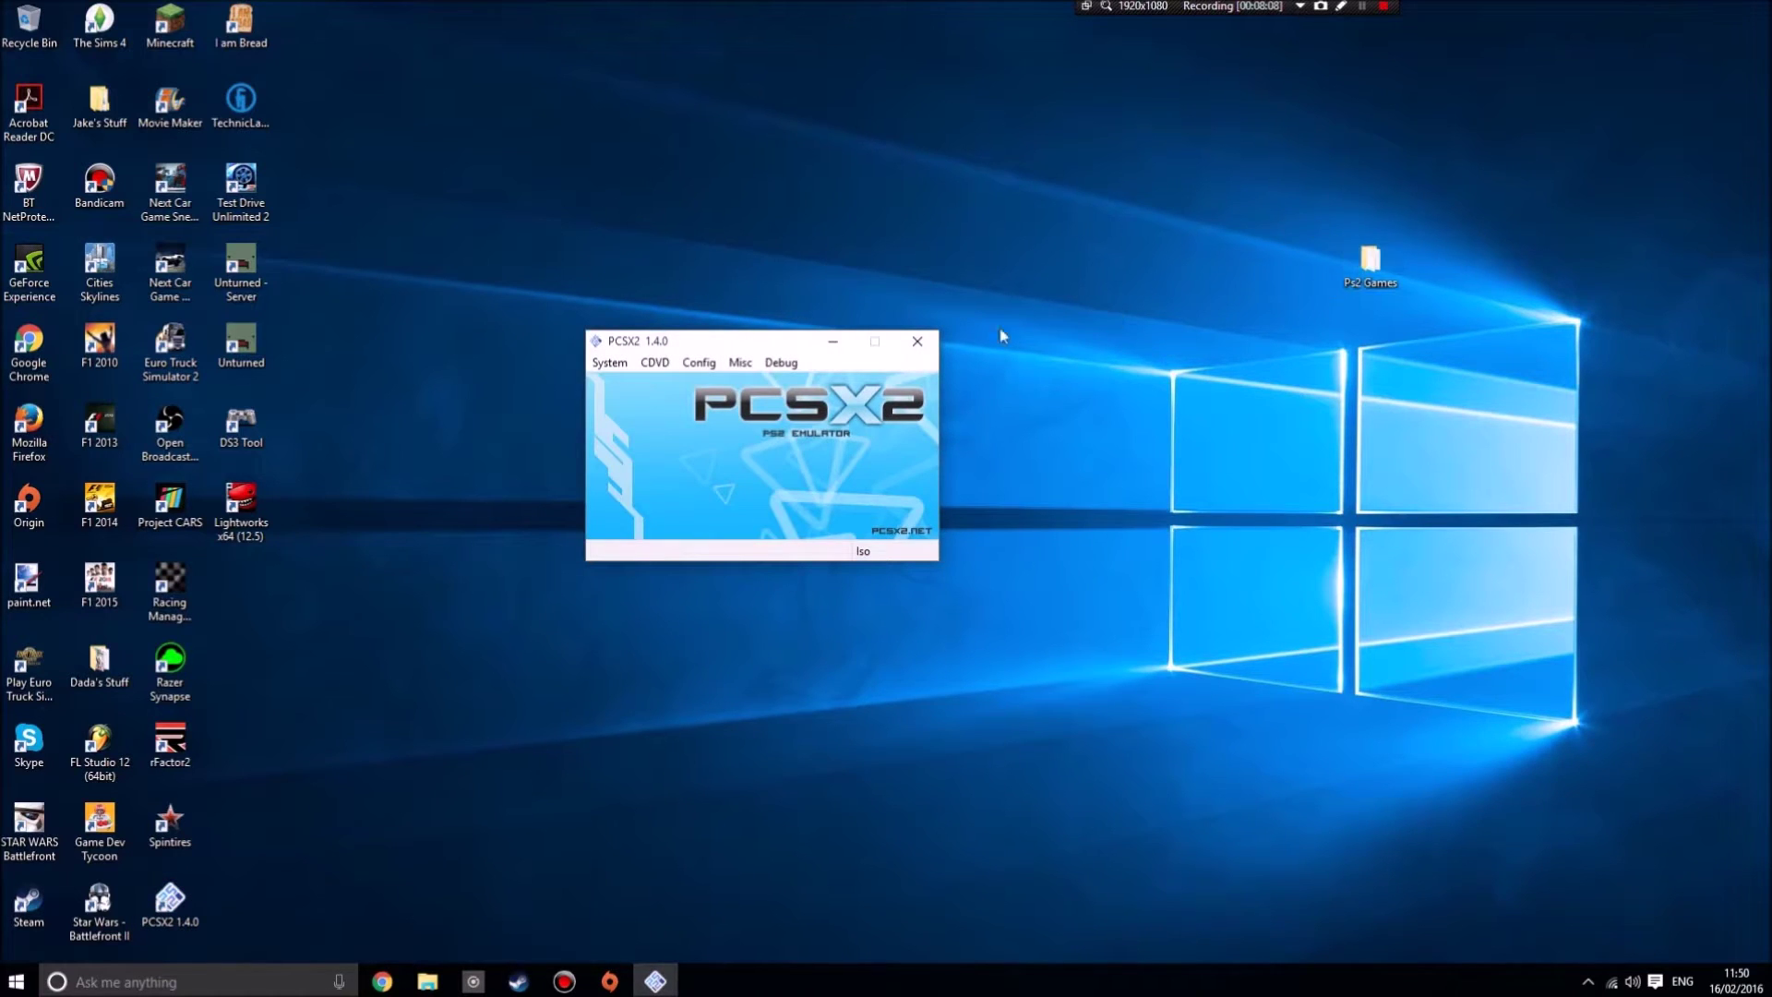
Browse the Debug, Misc and Config menus to reach Config > Video (GS)
left_click_drag(782, 338, 725, 188)
left_click(722, 212)
left_click(684, 213)
left_click(684, 213)
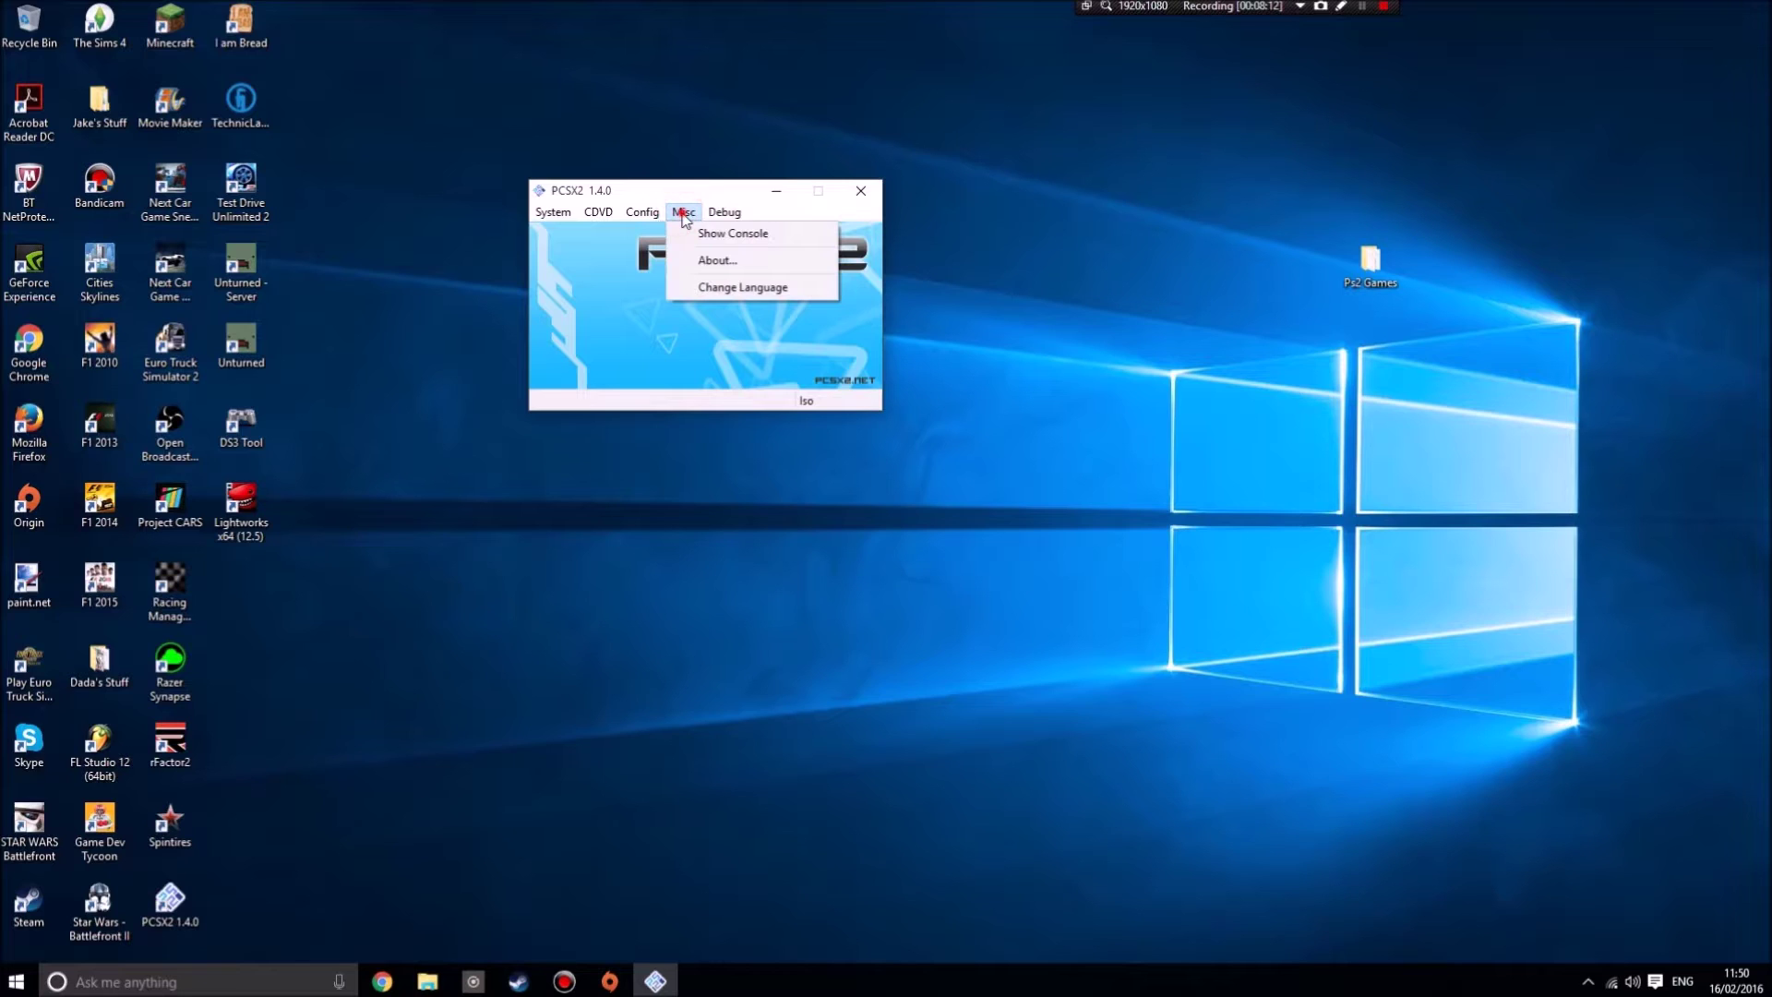
left_click(684, 212)
left_click(642, 212)
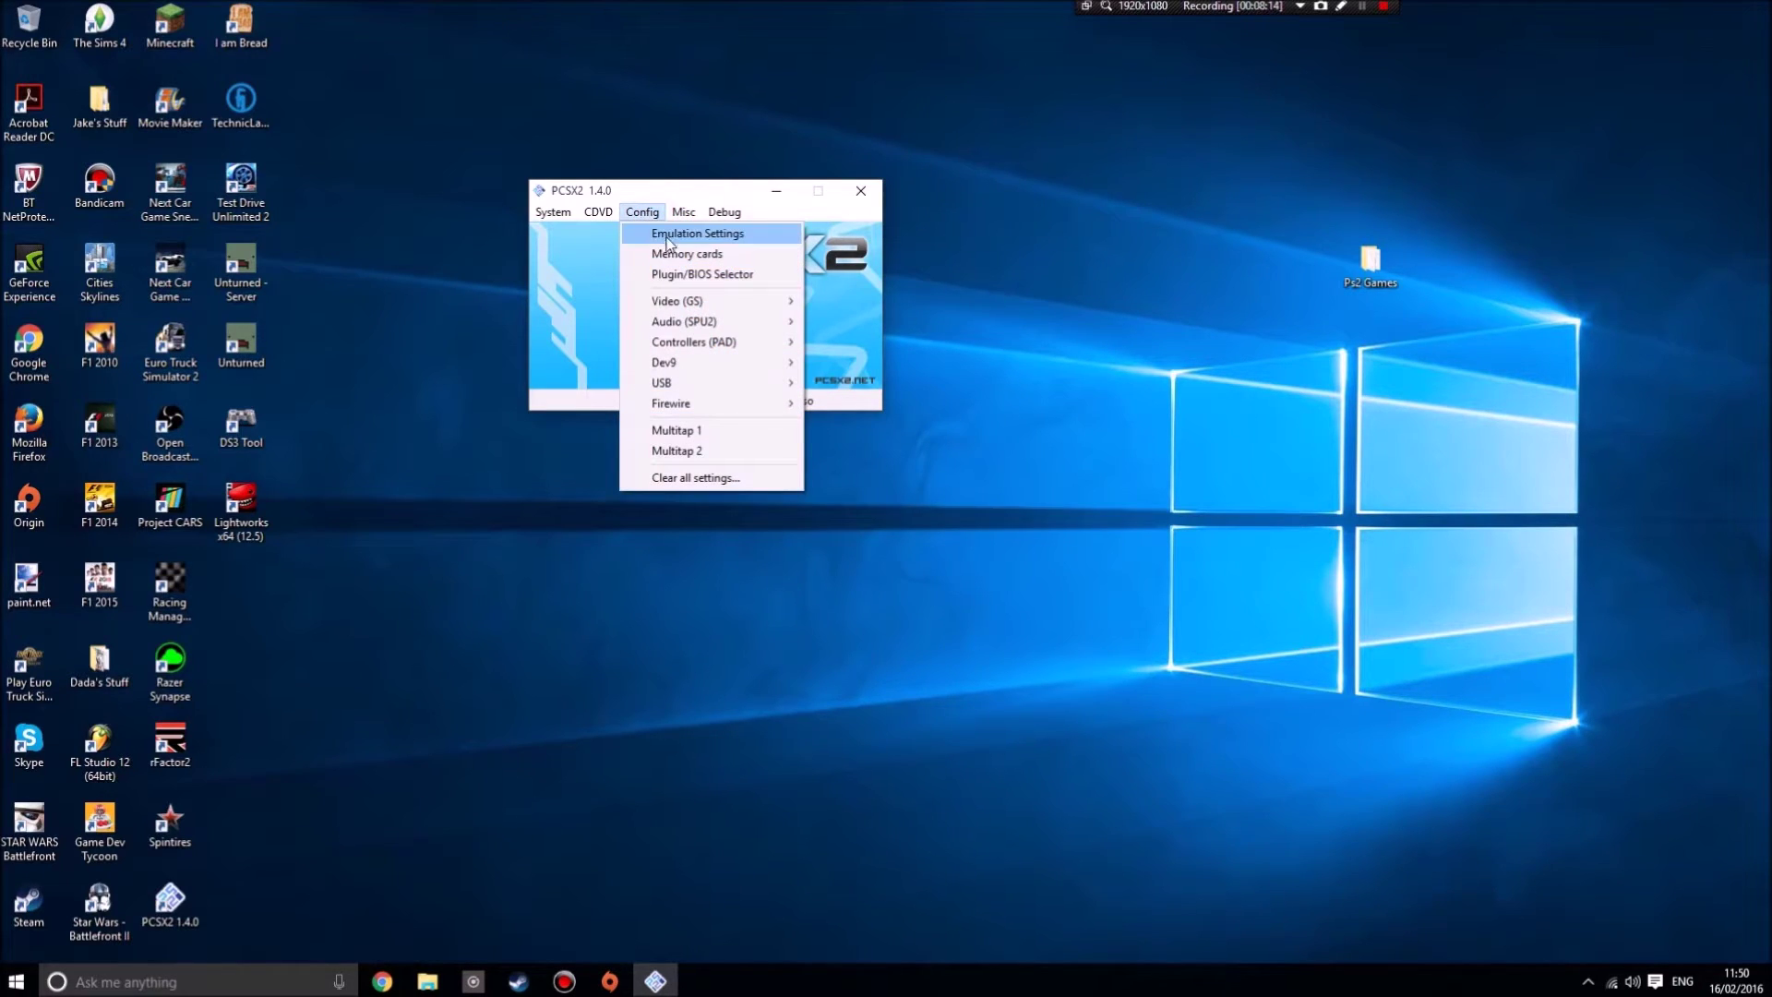
mouse_move(669, 306)
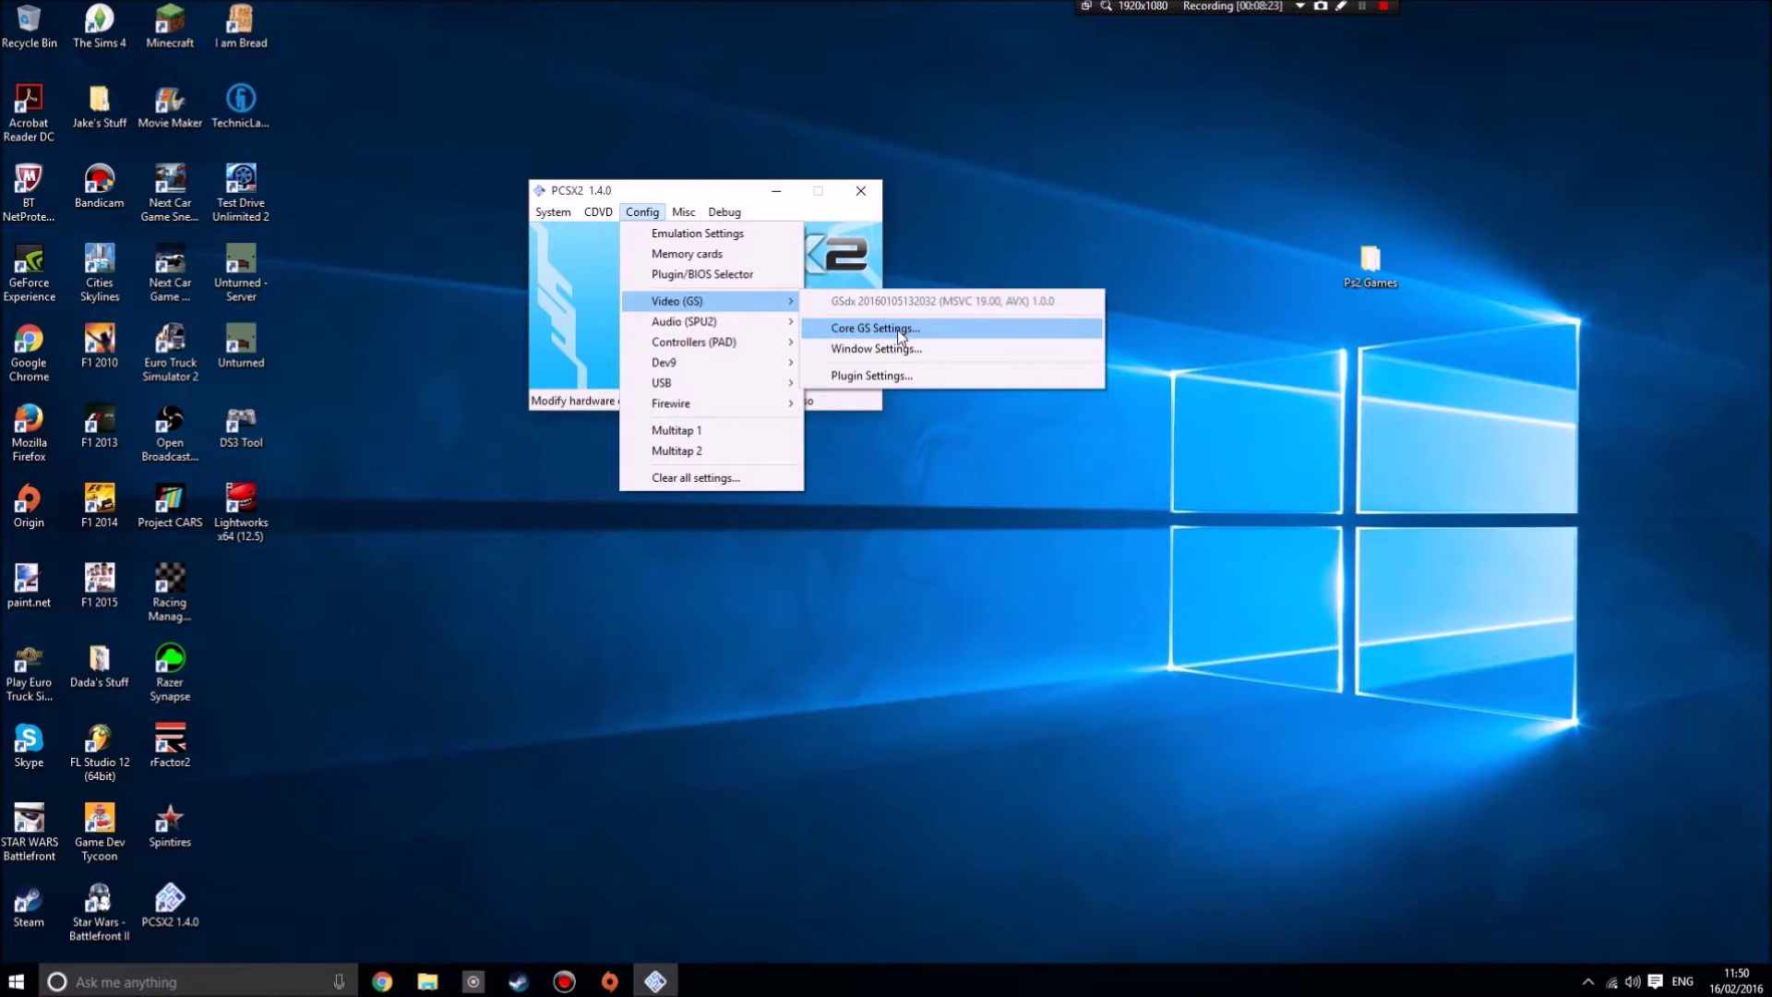
In Core GS Settings, keep the GeForce GTX 960 adapter and Direct3D11 (Software) renderer, then confirm
left_click(874, 375)
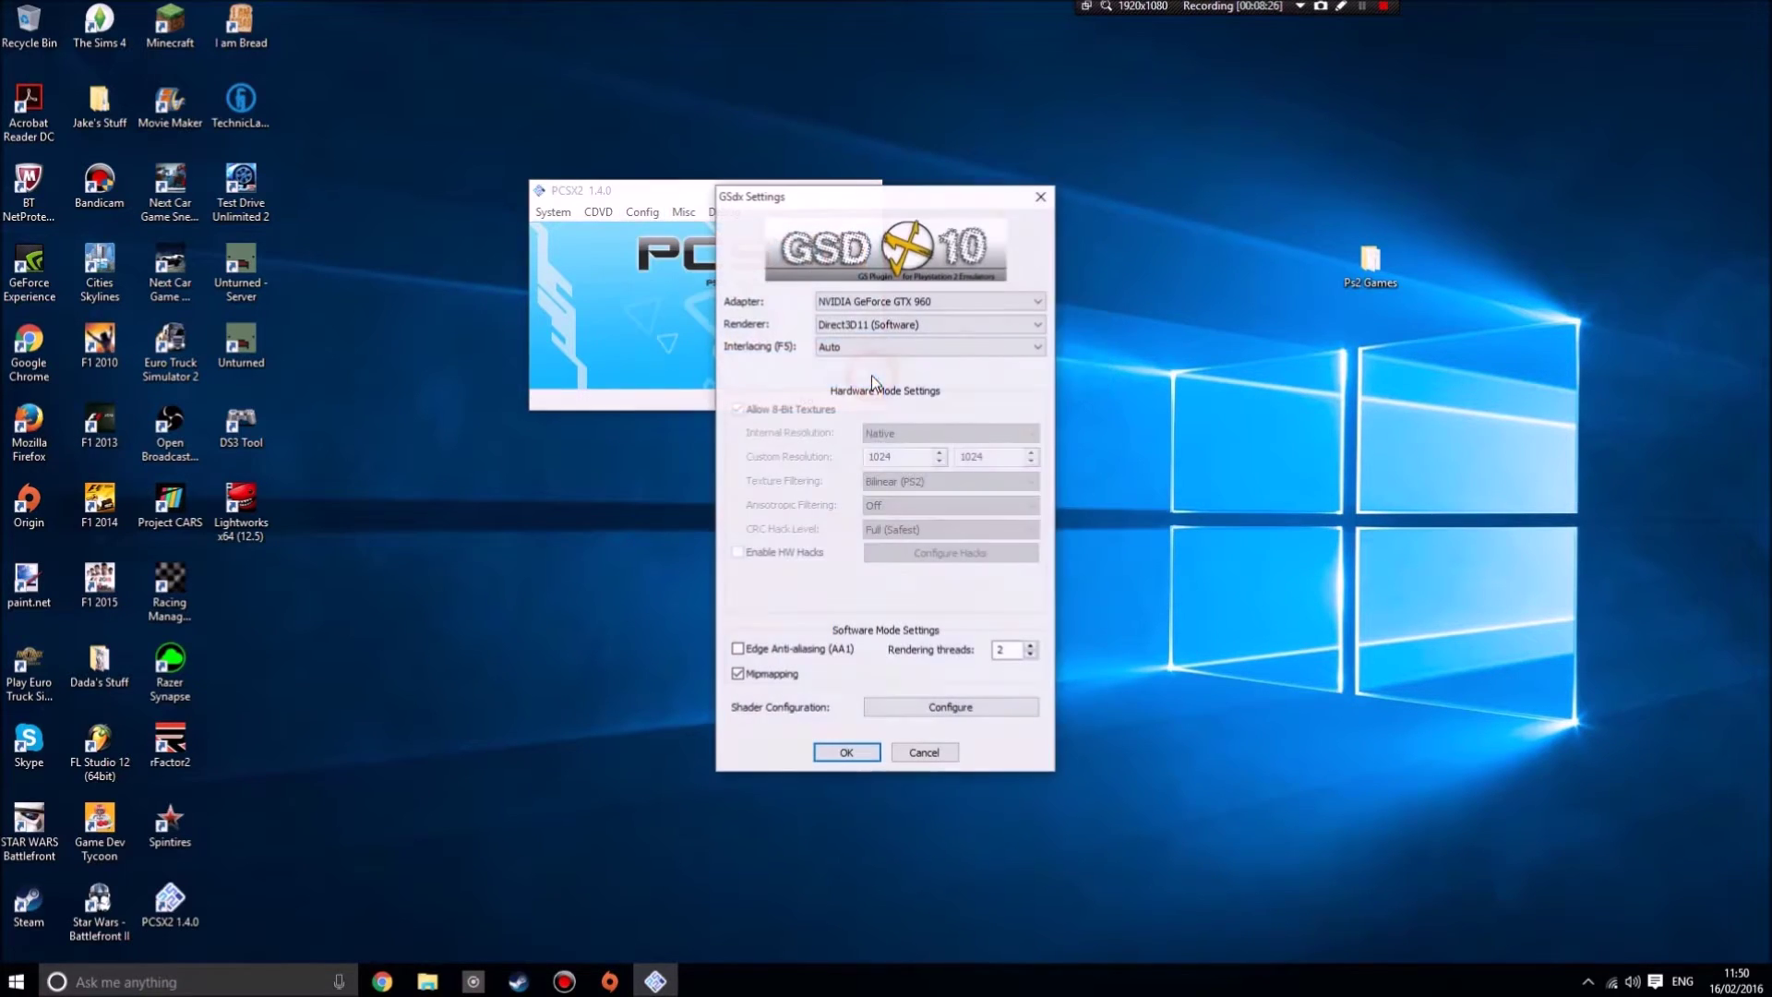
left_click(967, 300)
left_click(956, 301)
left_click(934, 322)
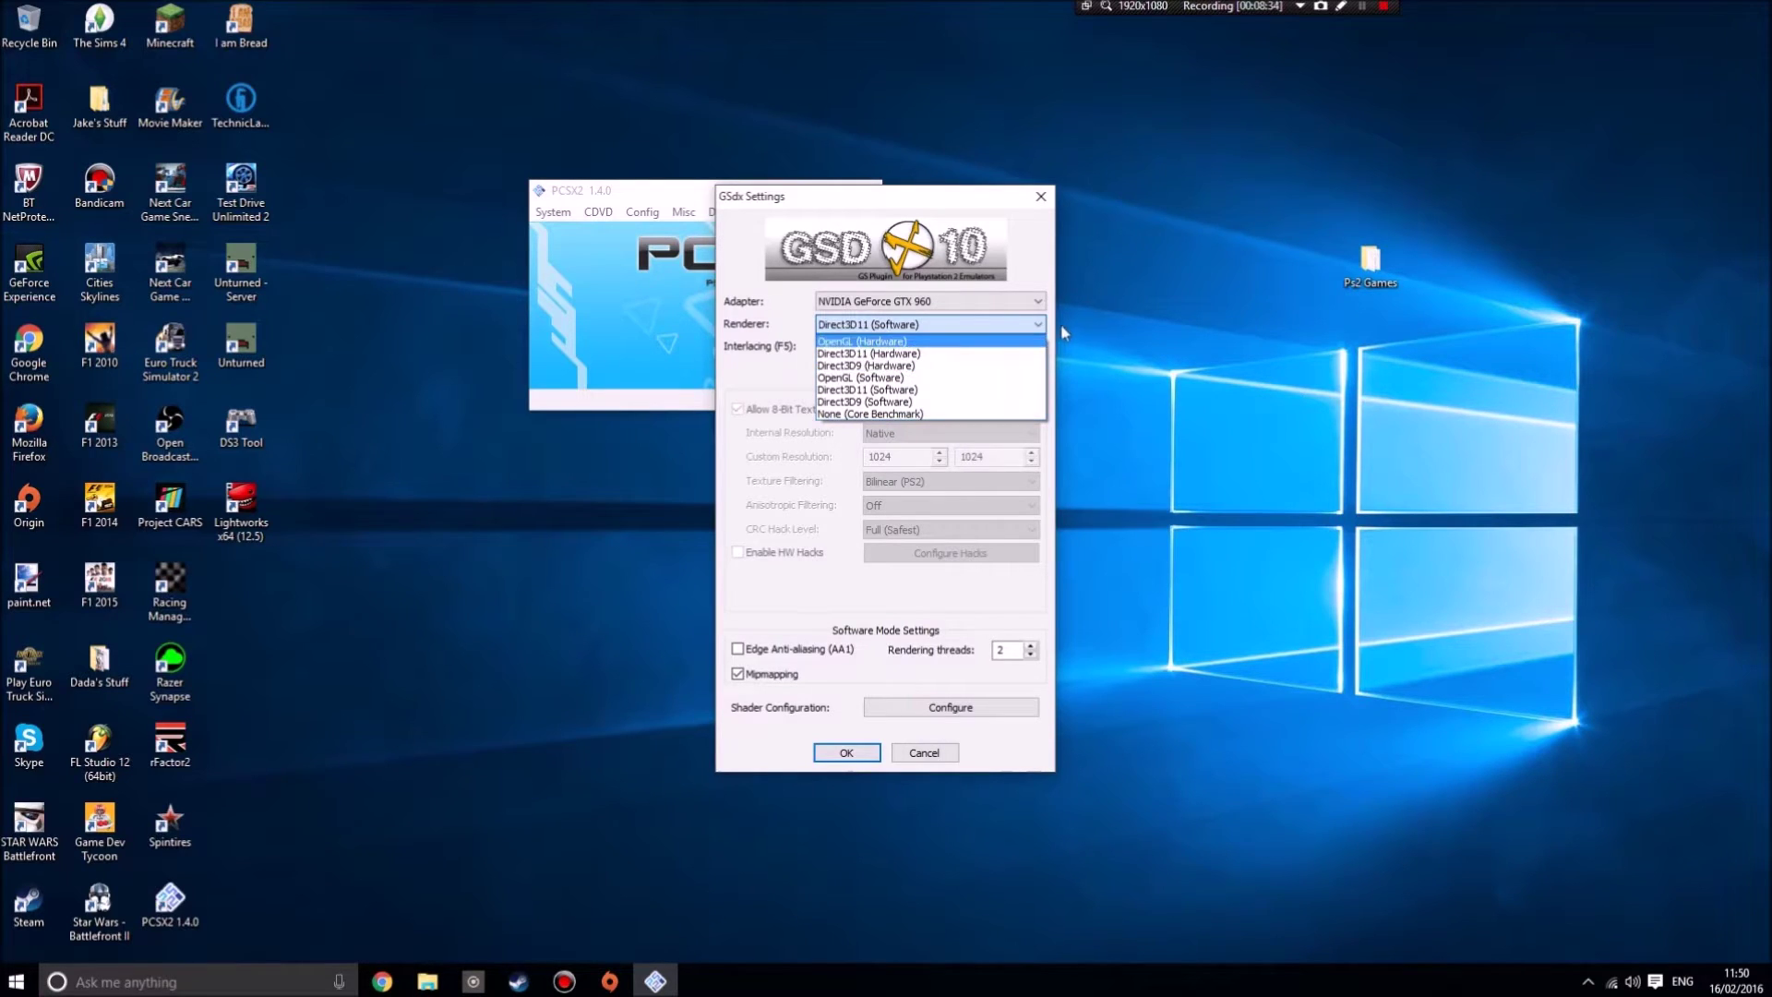
left_click(1032, 325)
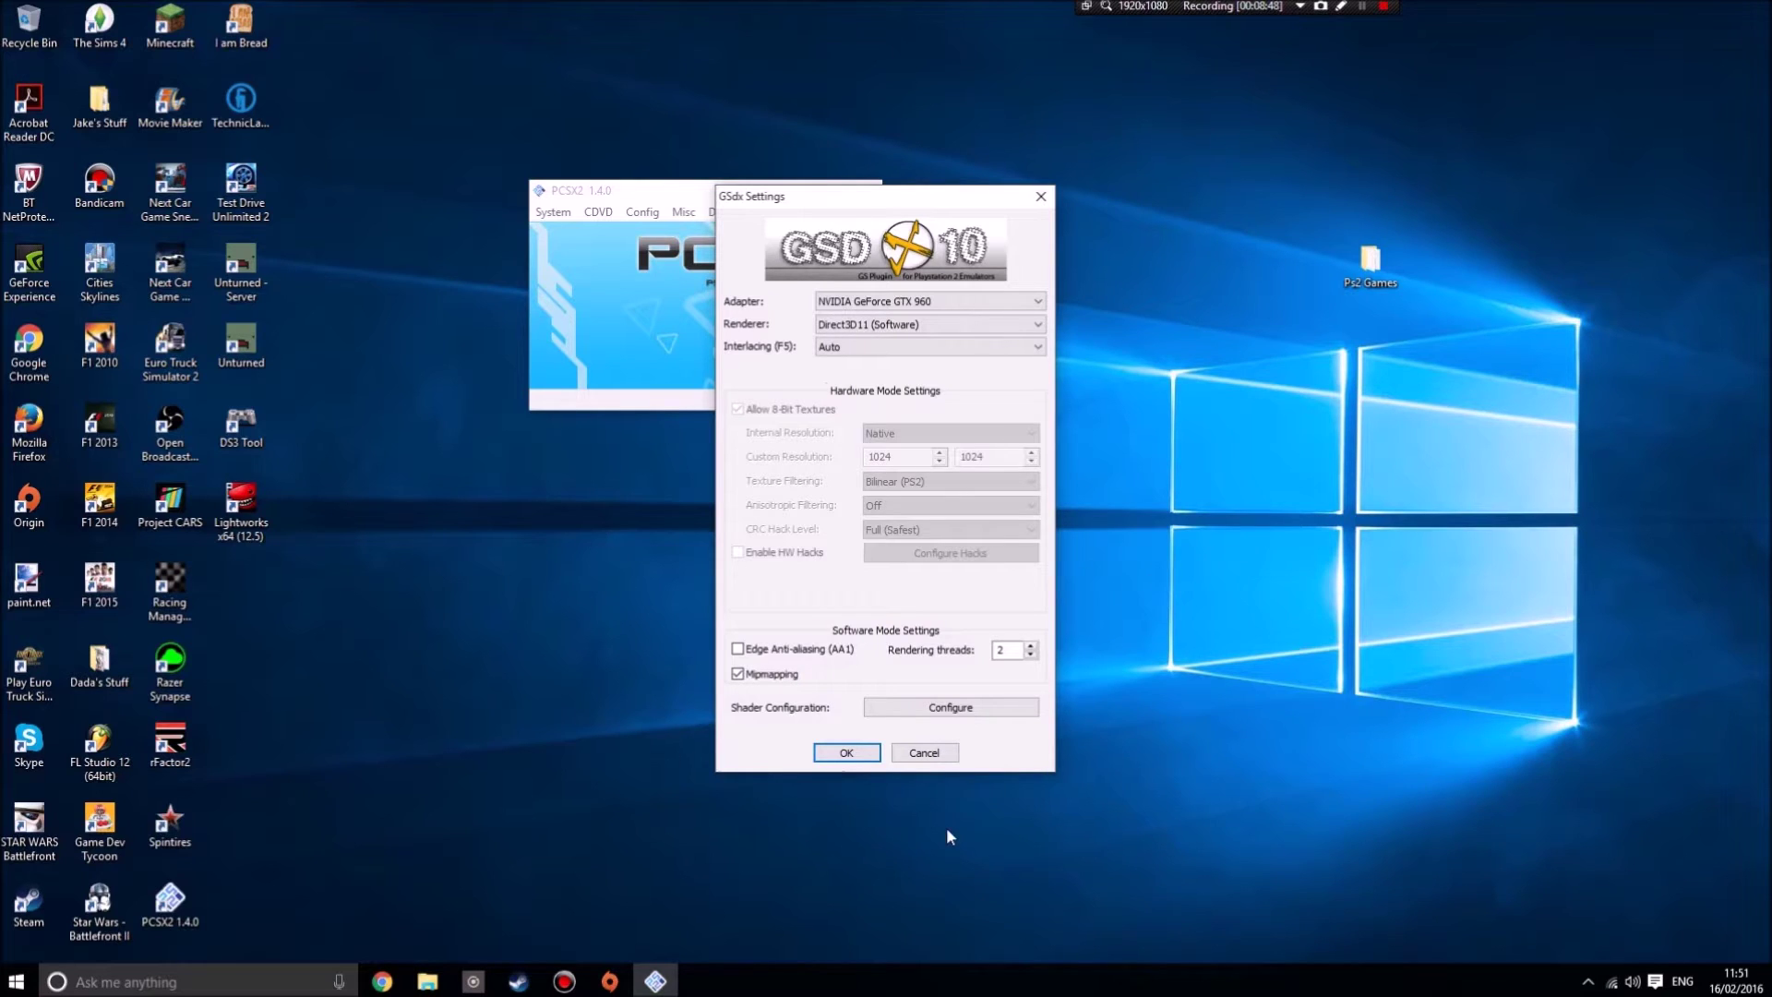
left_click(844, 752)
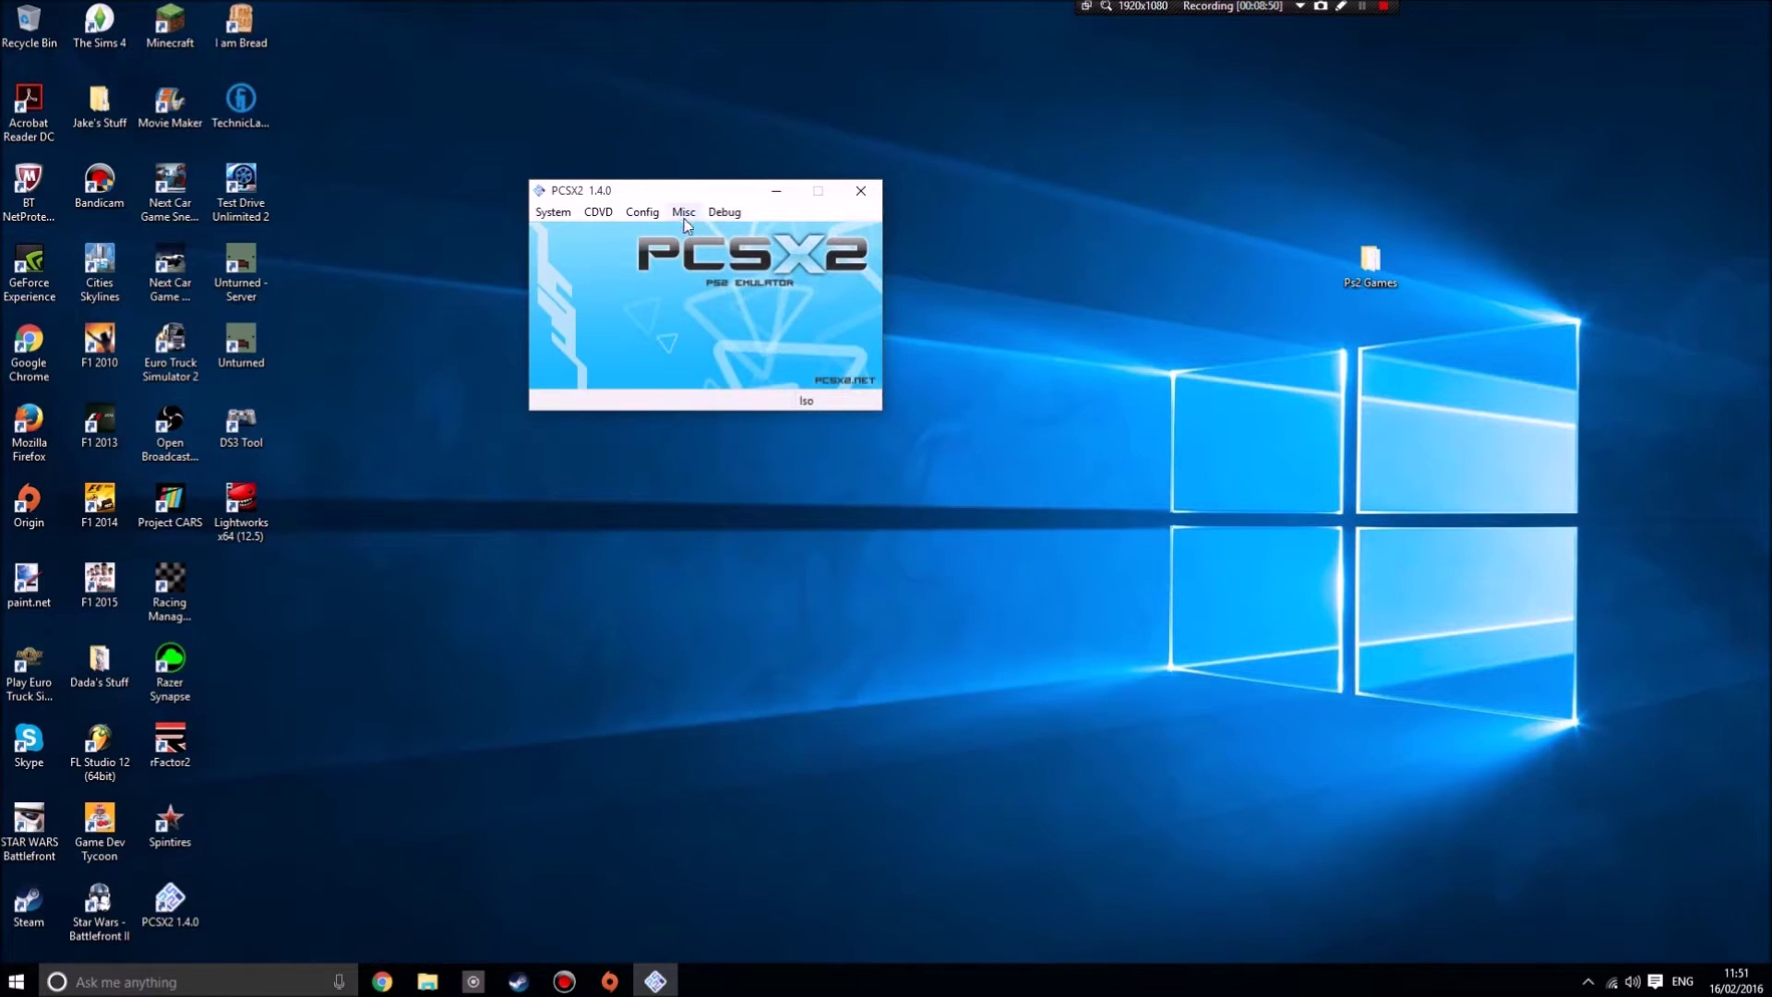
Look over the EE/IOP, VUs, GS Window, Speedhacks and Game Fixes pages, leaving the 3 - Balanced preset unchanged
left_click(683, 212)
mouse_move(642, 211)
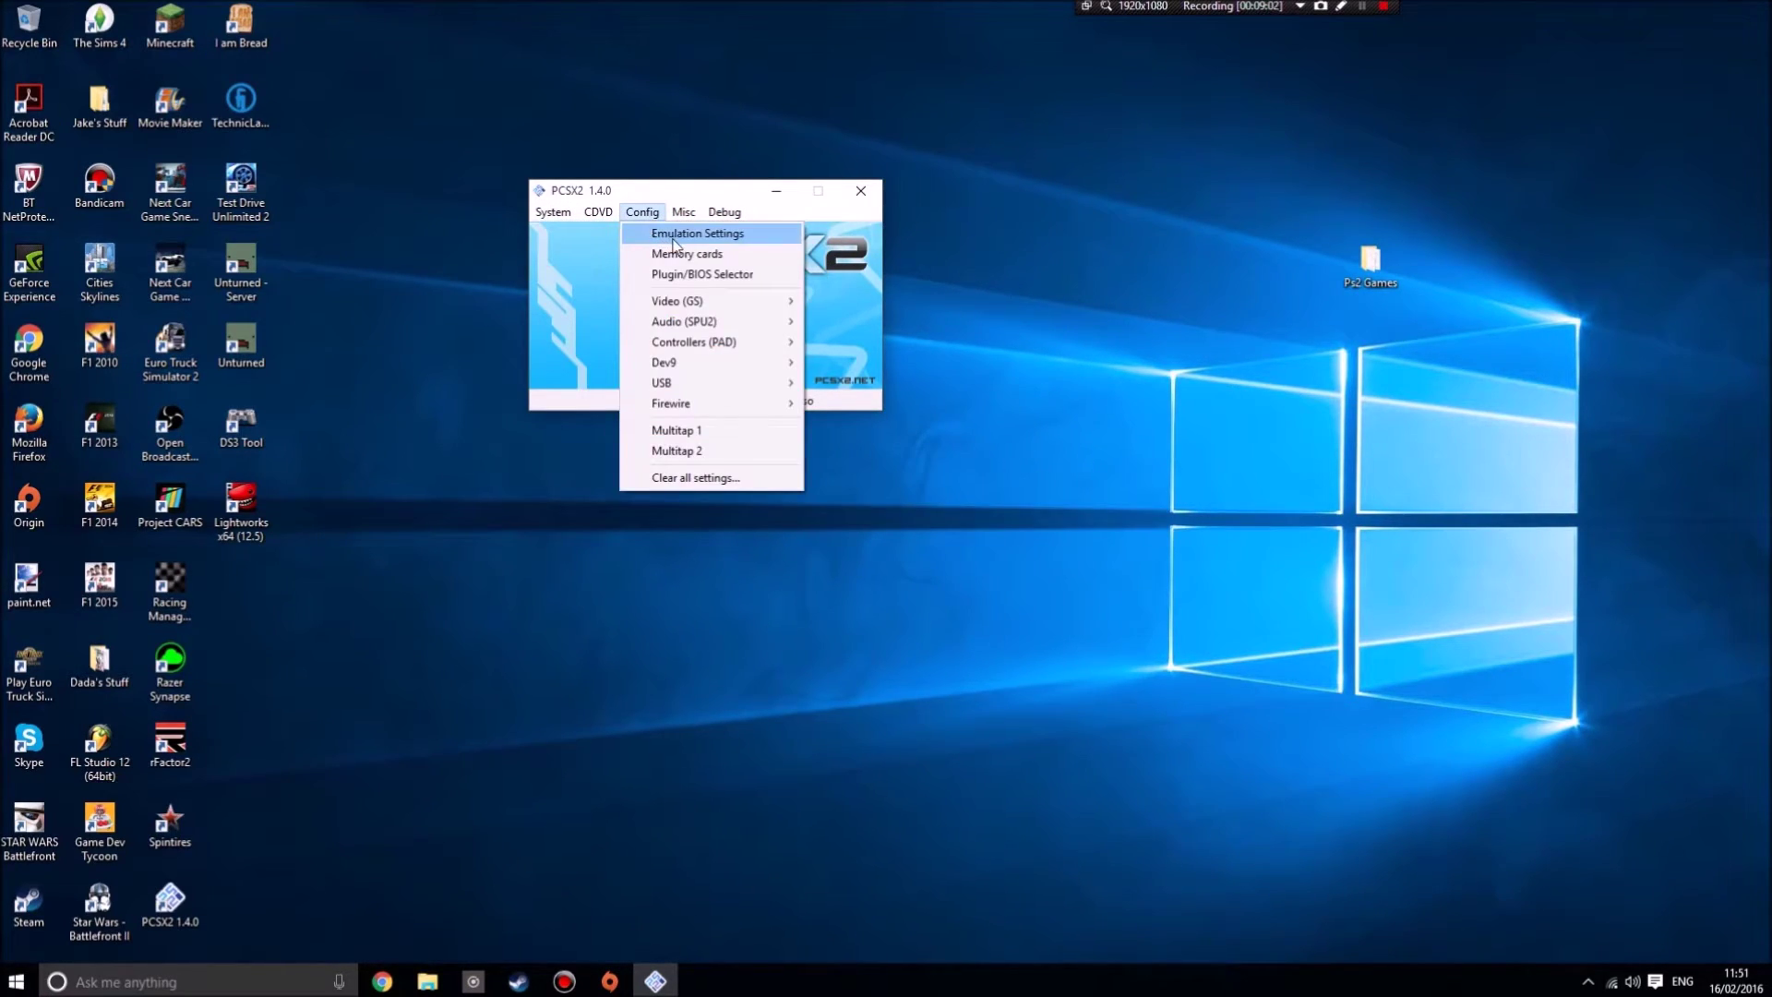
left_click(663, 236)
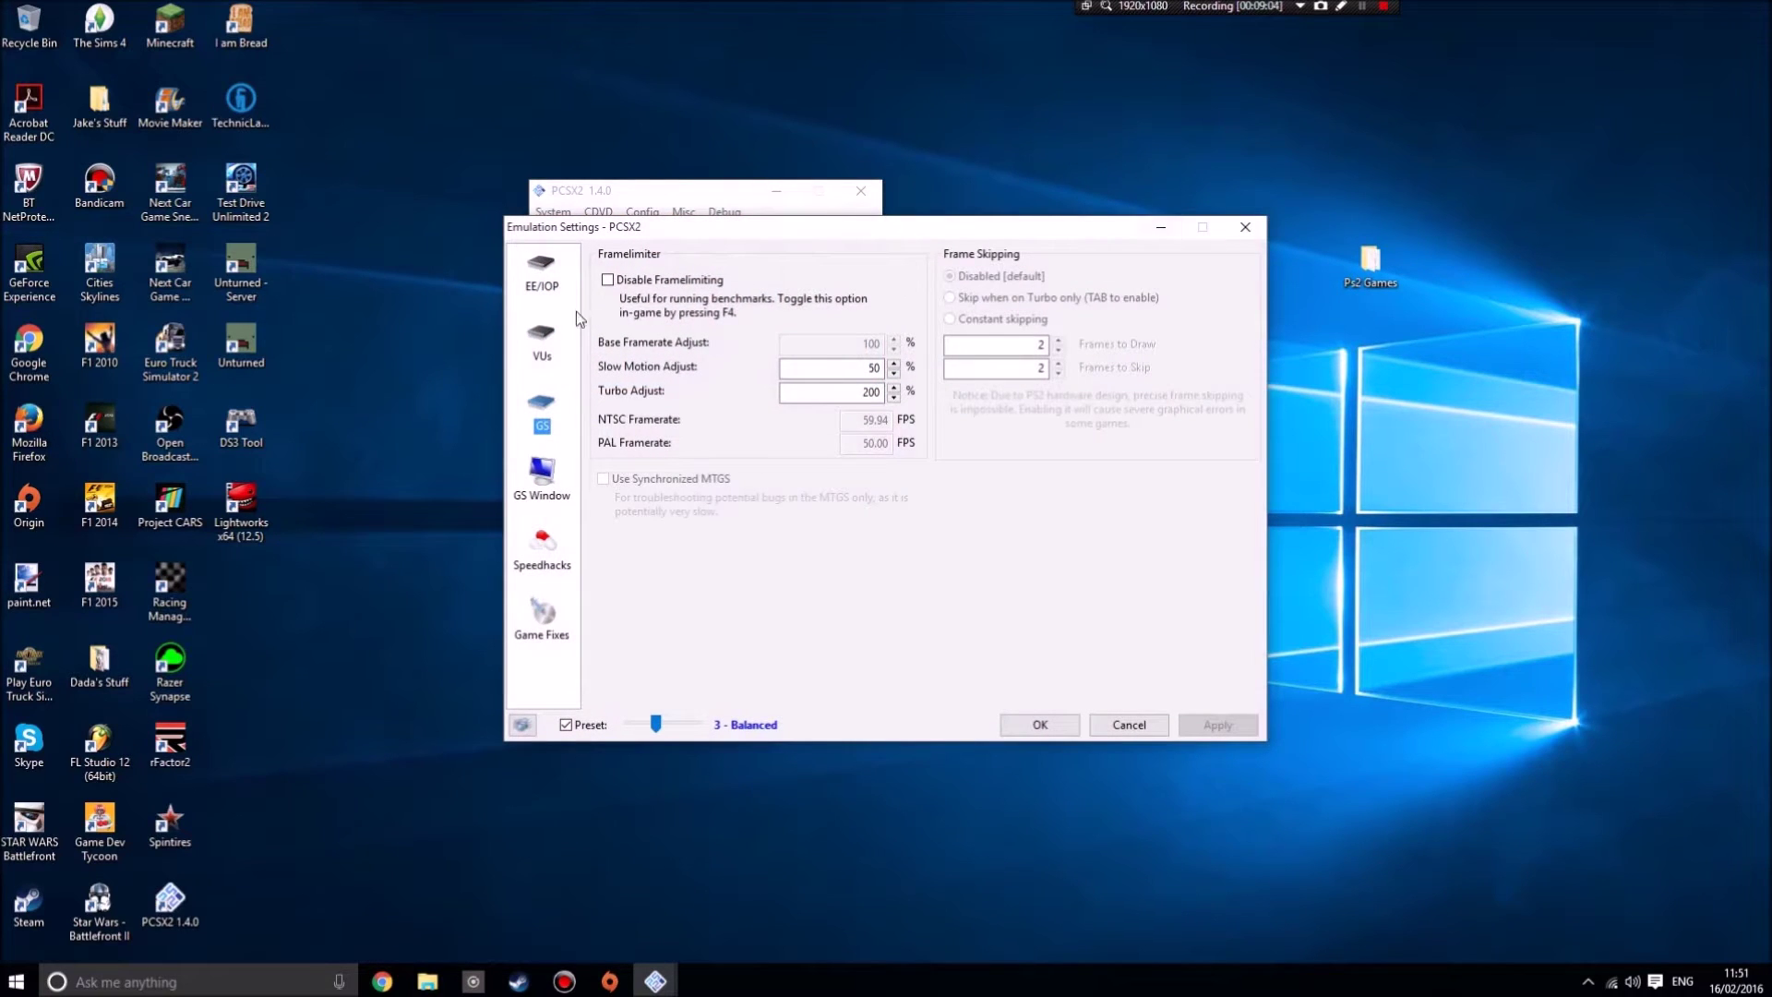
left_click(554, 263)
left_click(526, 346)
left_click(533, 464)
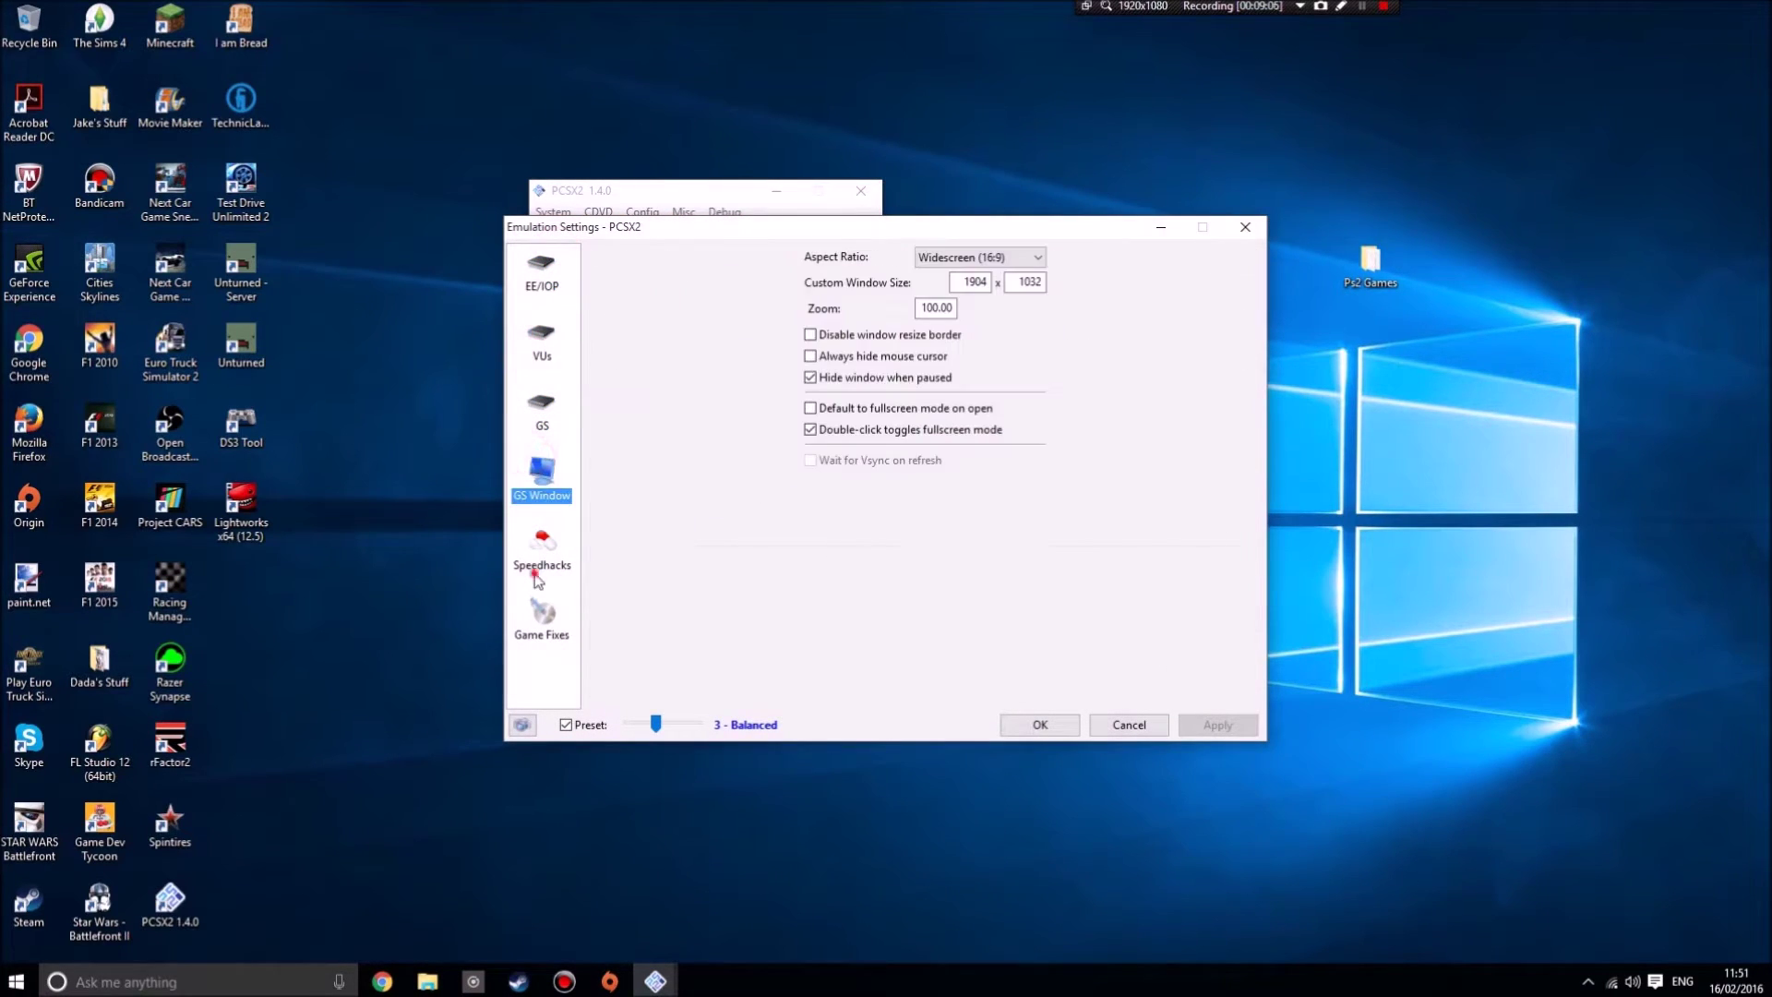
left_click(541, 544)
left_click(545, 614)
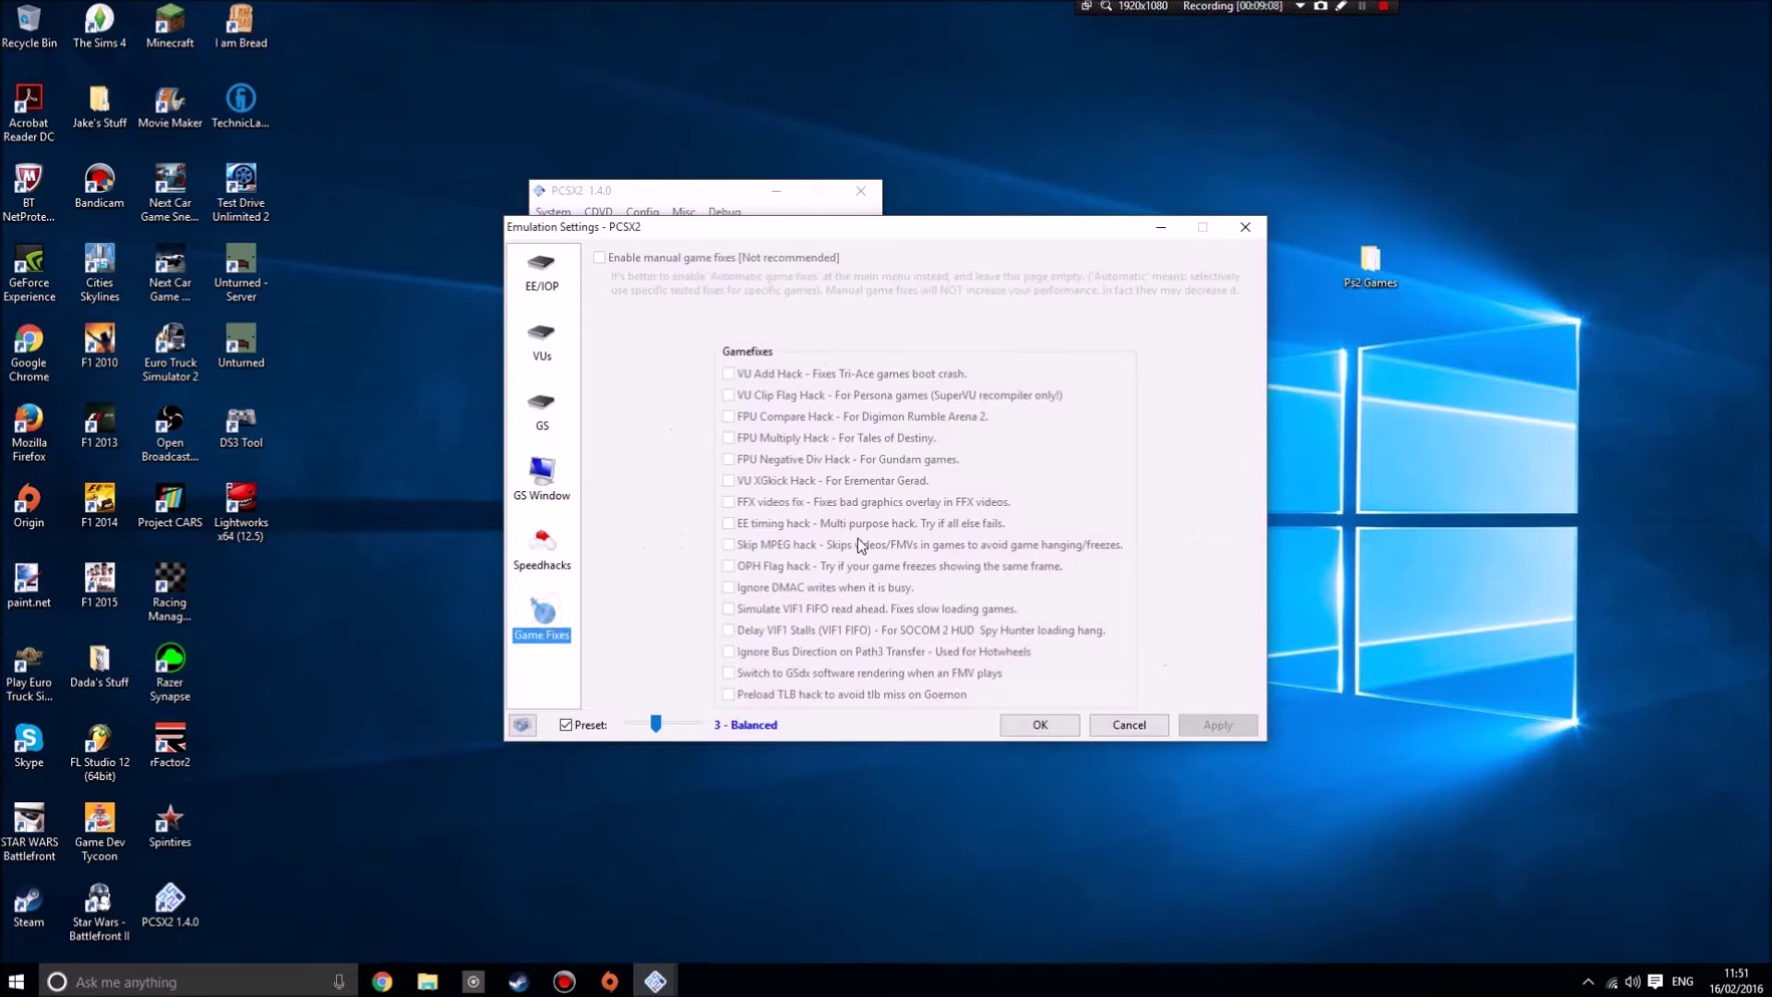
left_click(1244, 227)
left_click(656, 212)
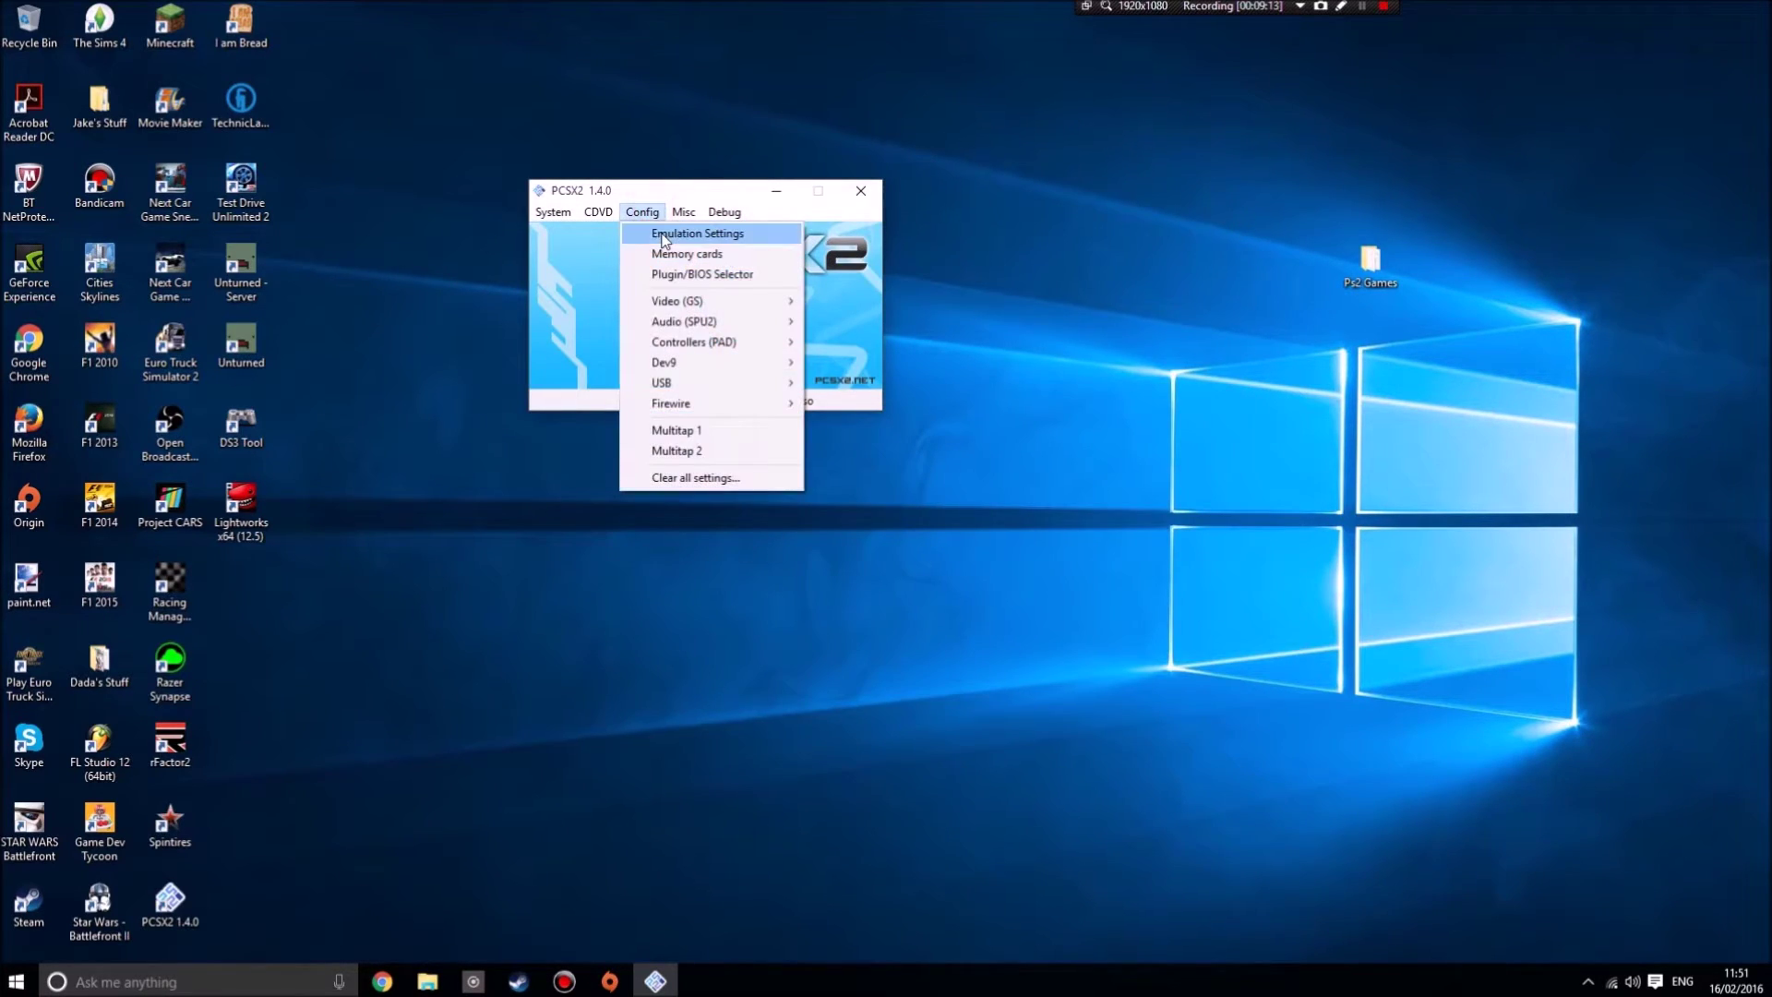
In the MemoryCard Manager, inspect and then deselect the existing cards, and start creating a new card
left_click(705, 255)
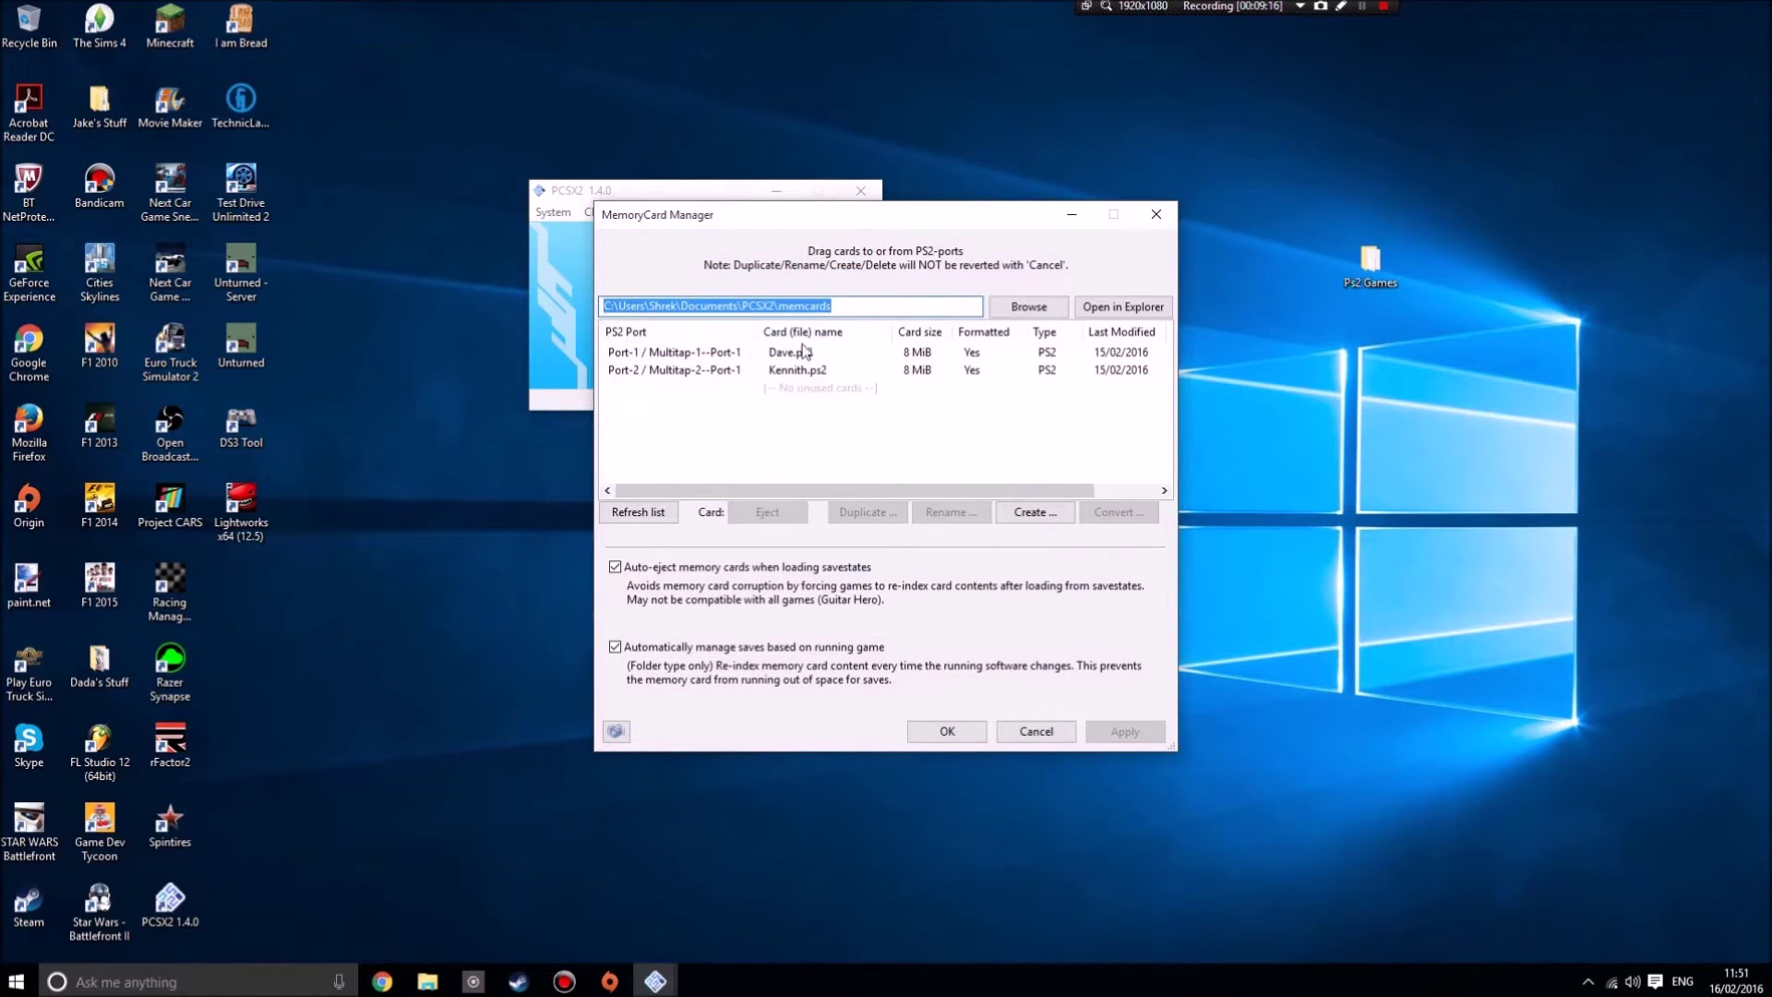
left_click(795, 354)
left_click(811, 371)
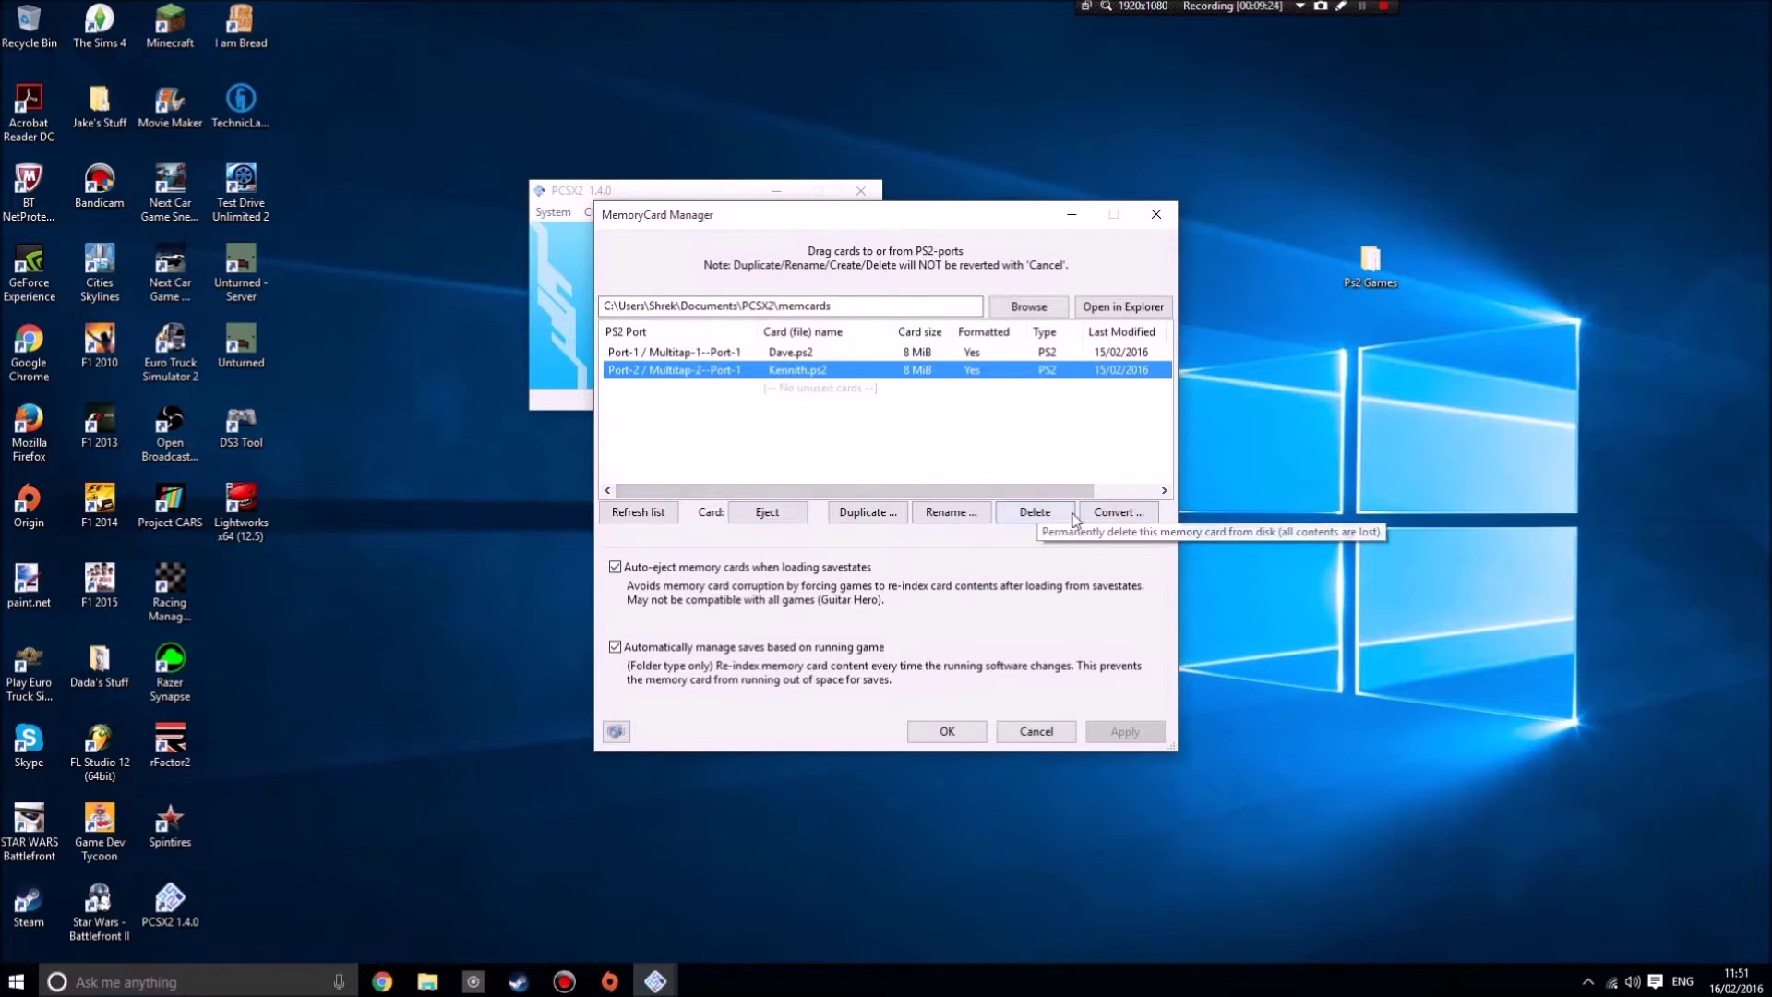
left_click(837, 434)
left_click(865, 416)
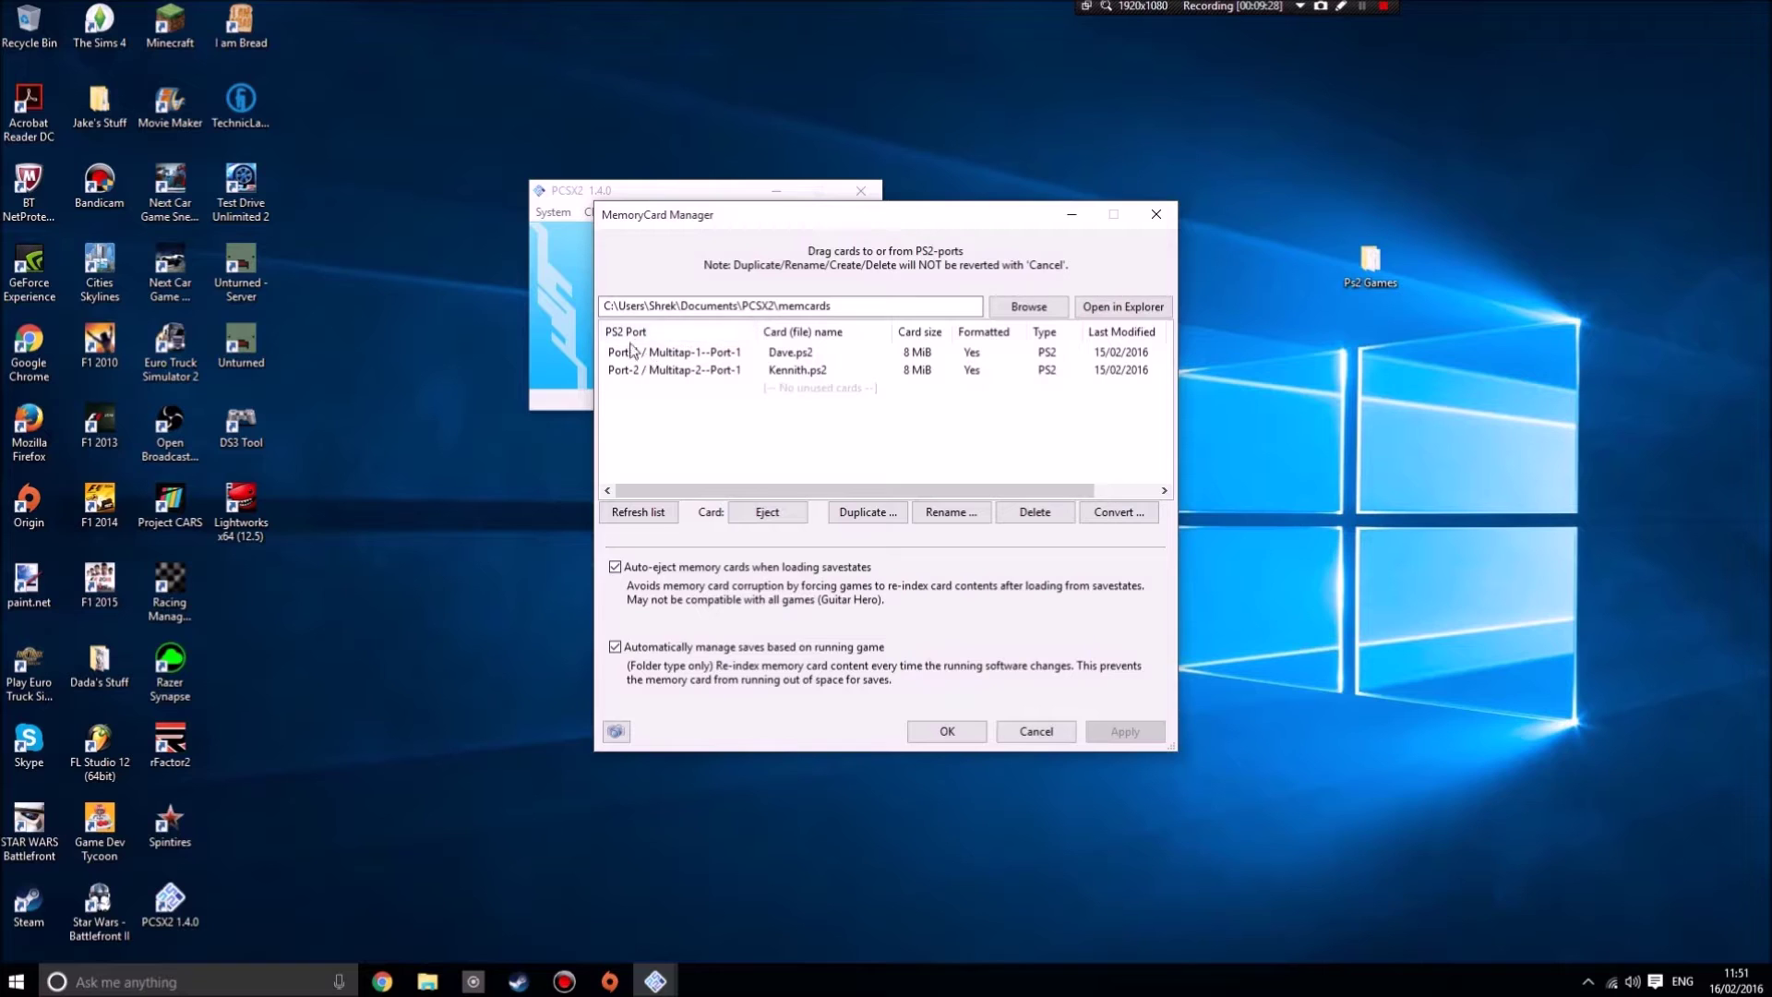
left_click(646, 369)
left_click(711, 413)
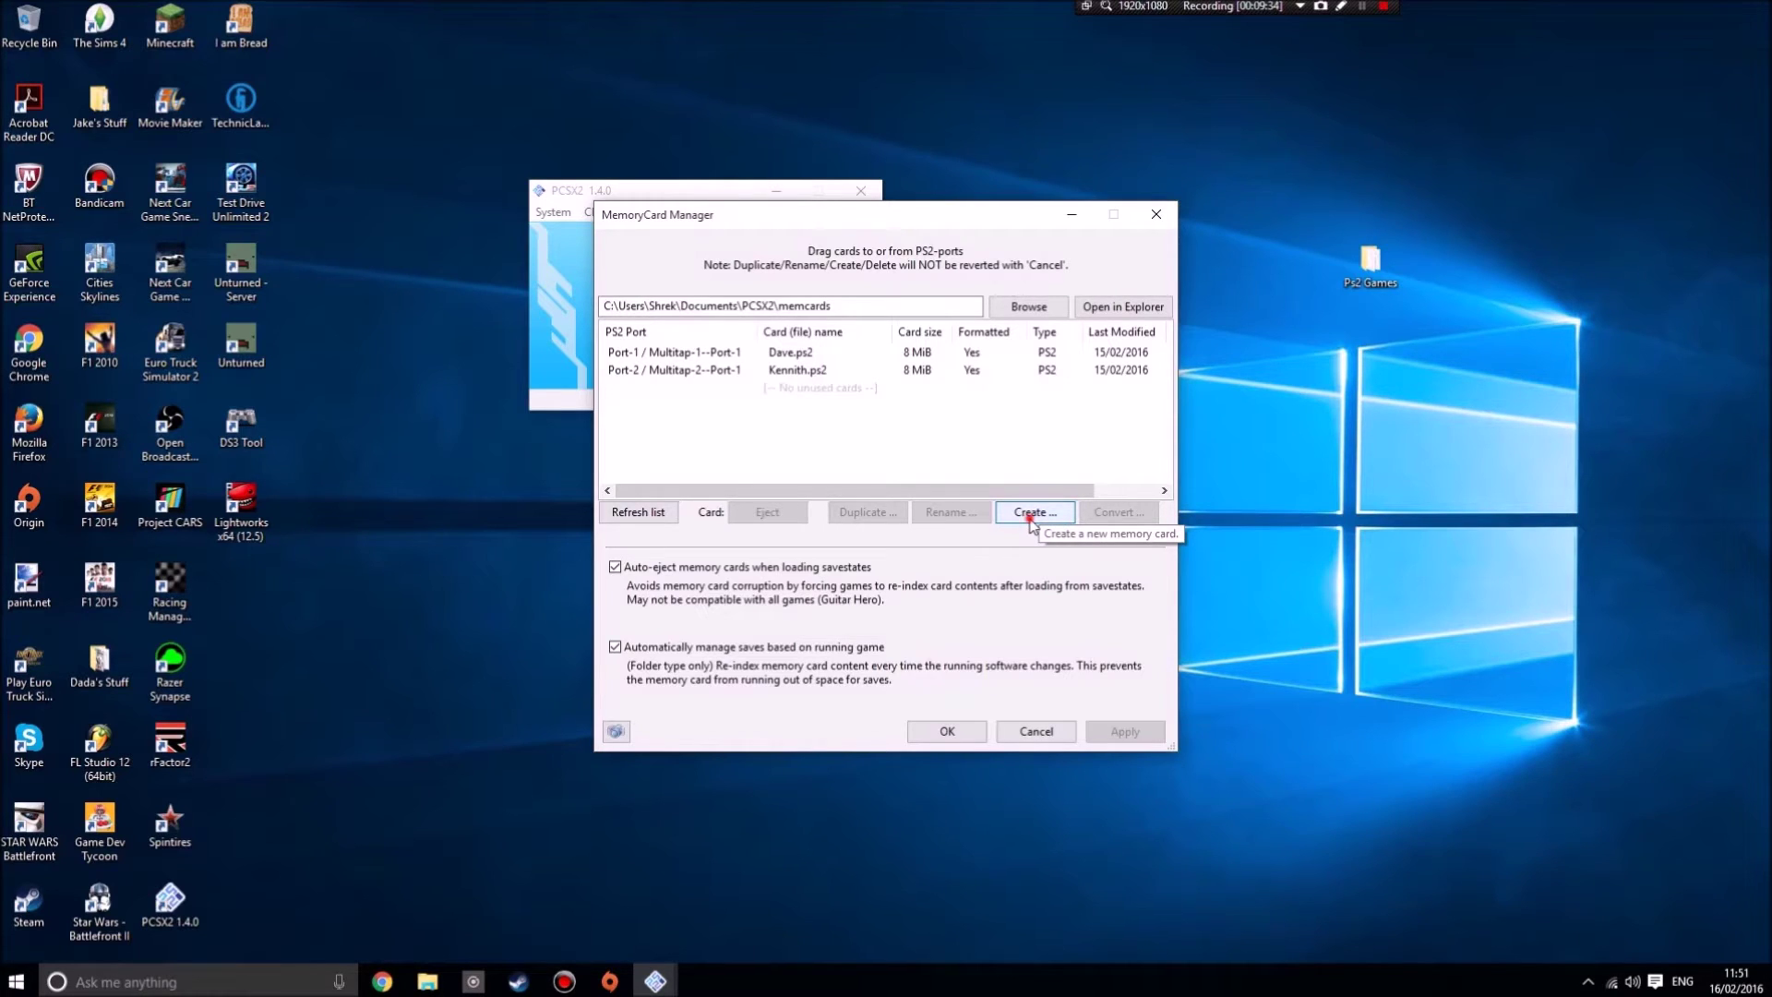
left_click(1029, 516)
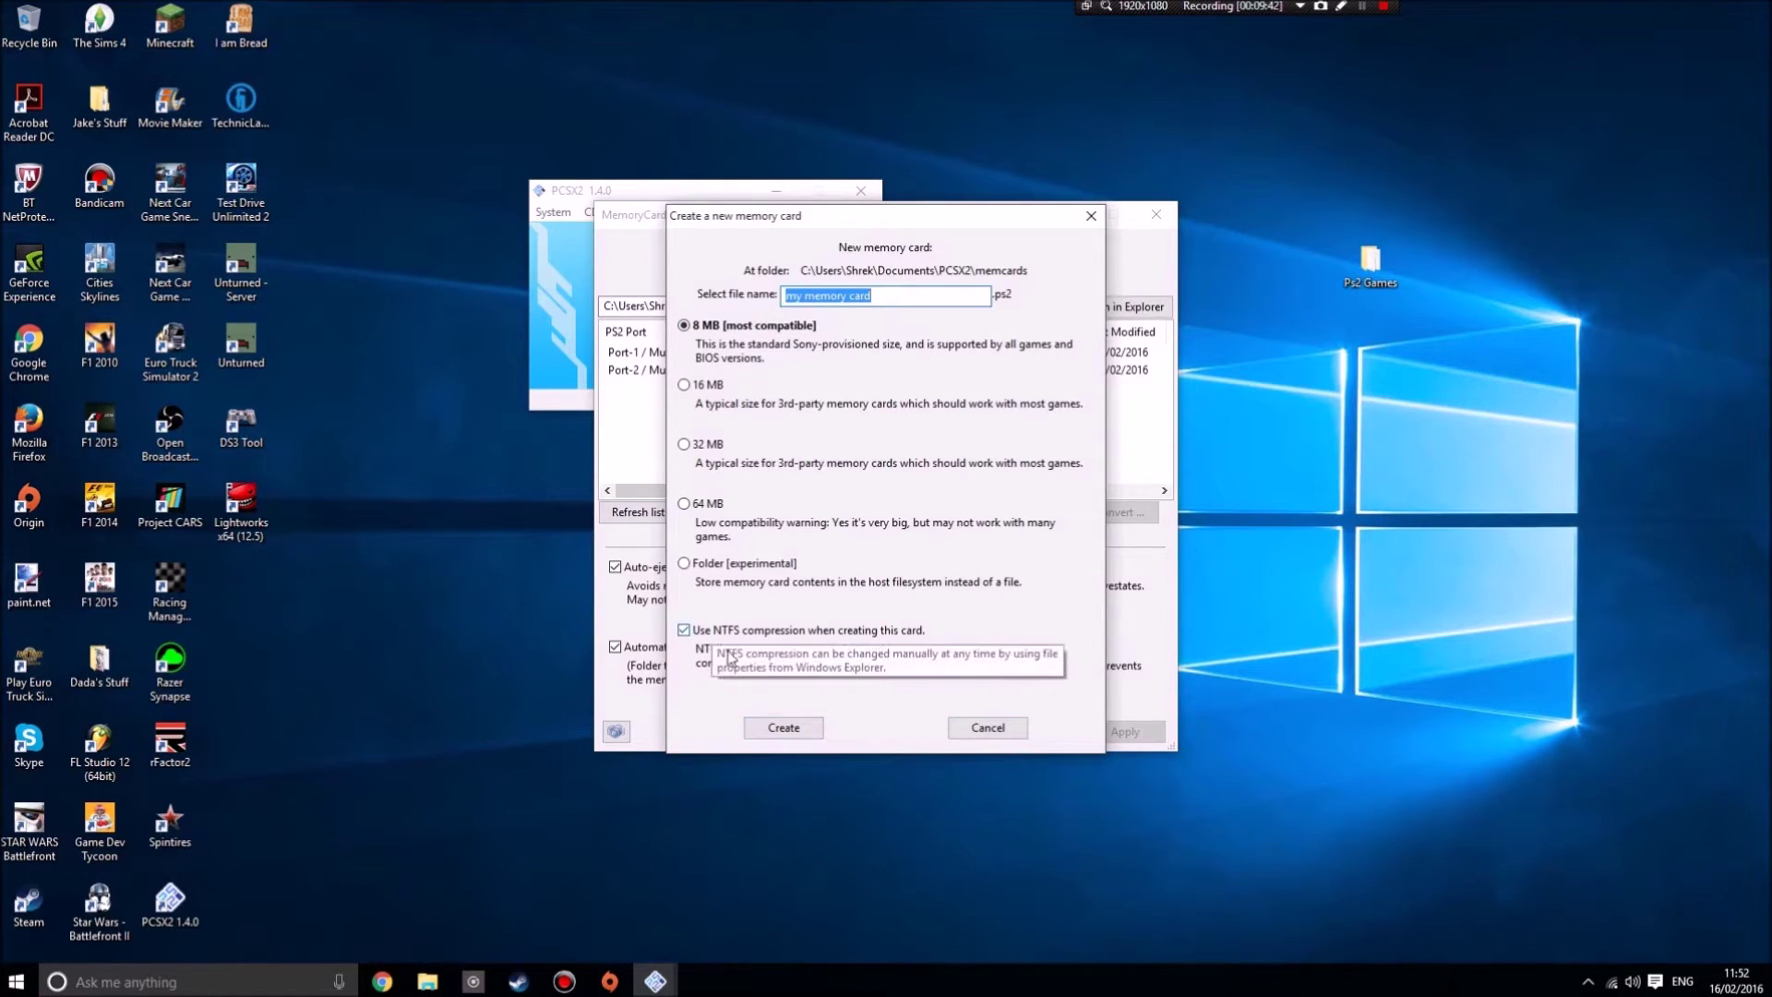
Create the 8 MB card my memory card.ps2, then try choosing a port for it before cancelling
left_click(782, 728)
left_click(812, 410)
mouse_move(814, 412)
left_mouse_down()
mouse_move(811, 391)
mouse_move(812, 406)
left_mouse_up()
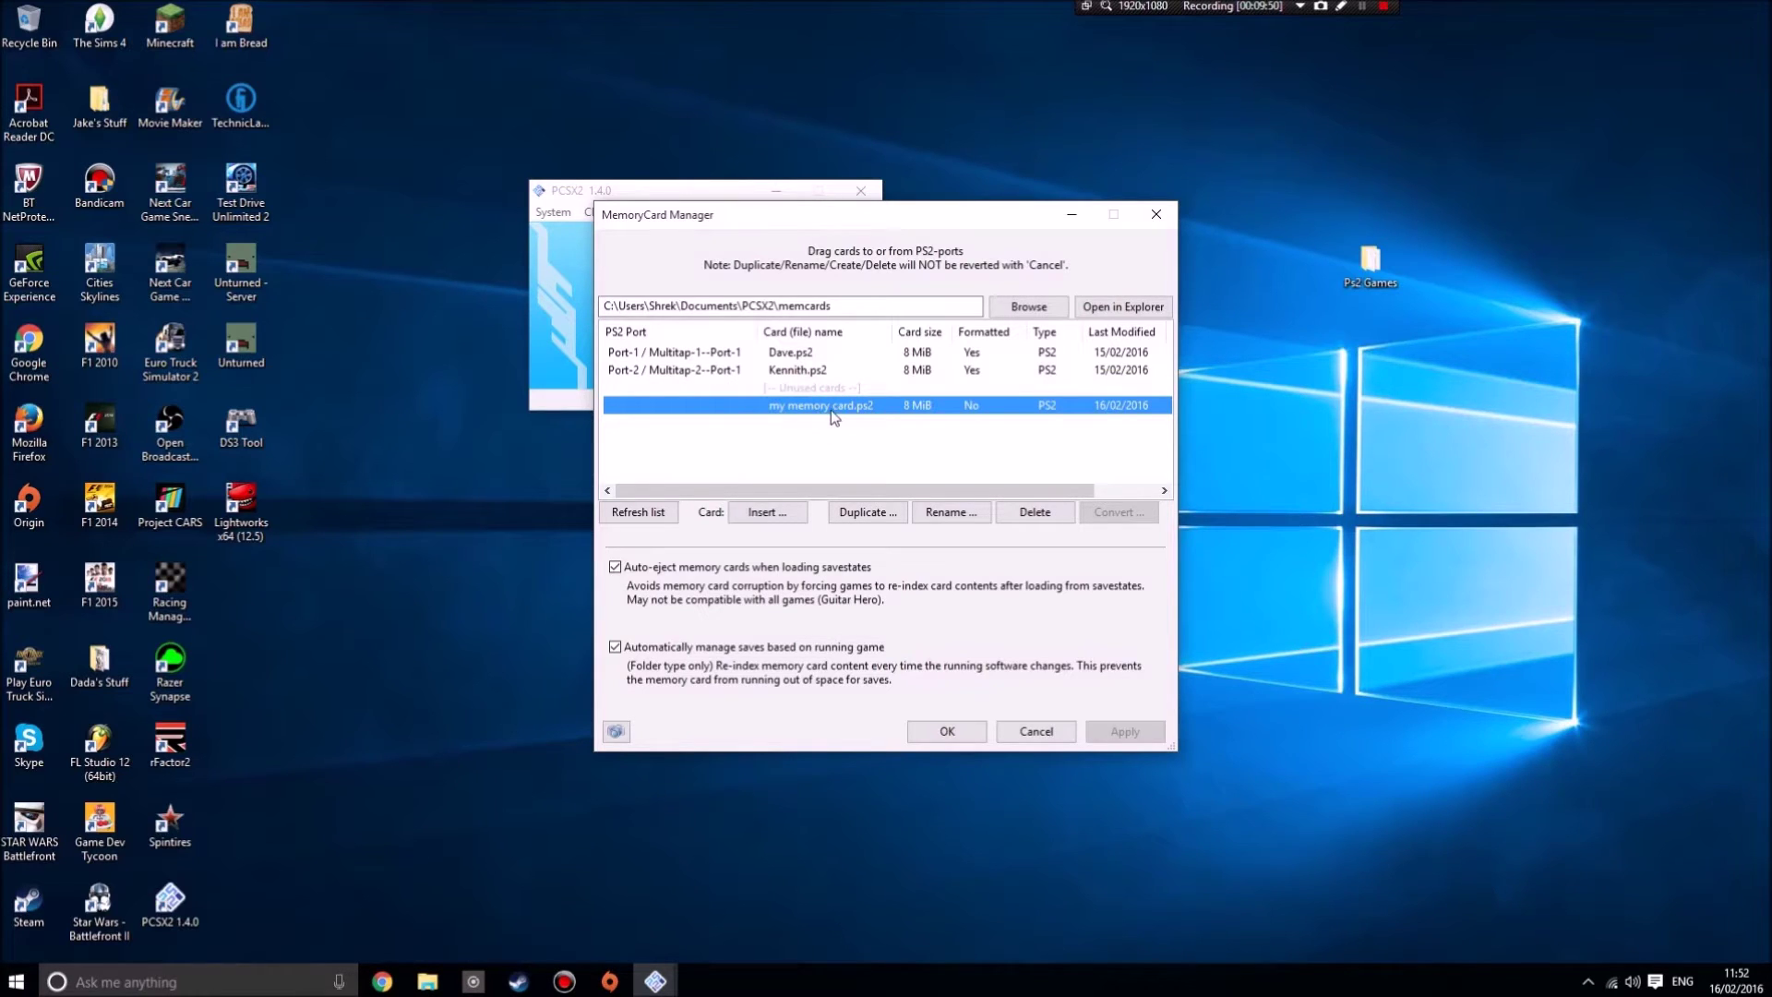
left_click(765, 513)
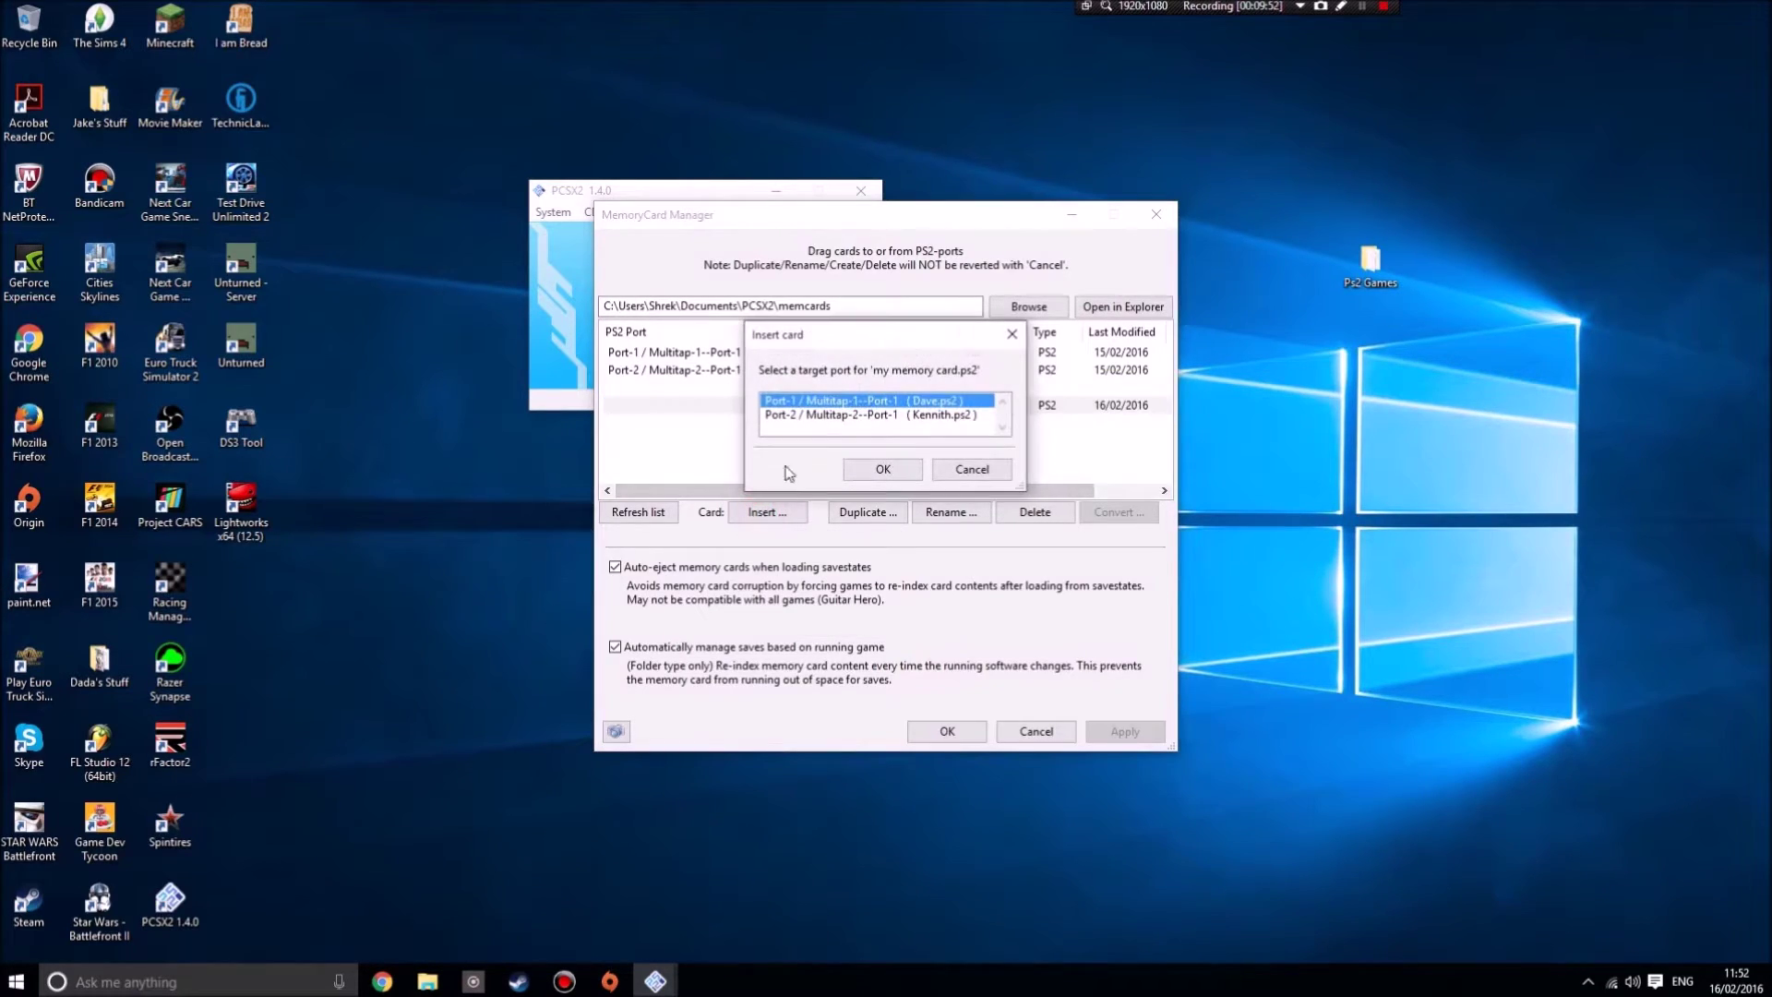
left_click(842, 416)
left_click(846, 402)
left_click(845, 415)
left_click(845, 401)
left_click(845, 414)
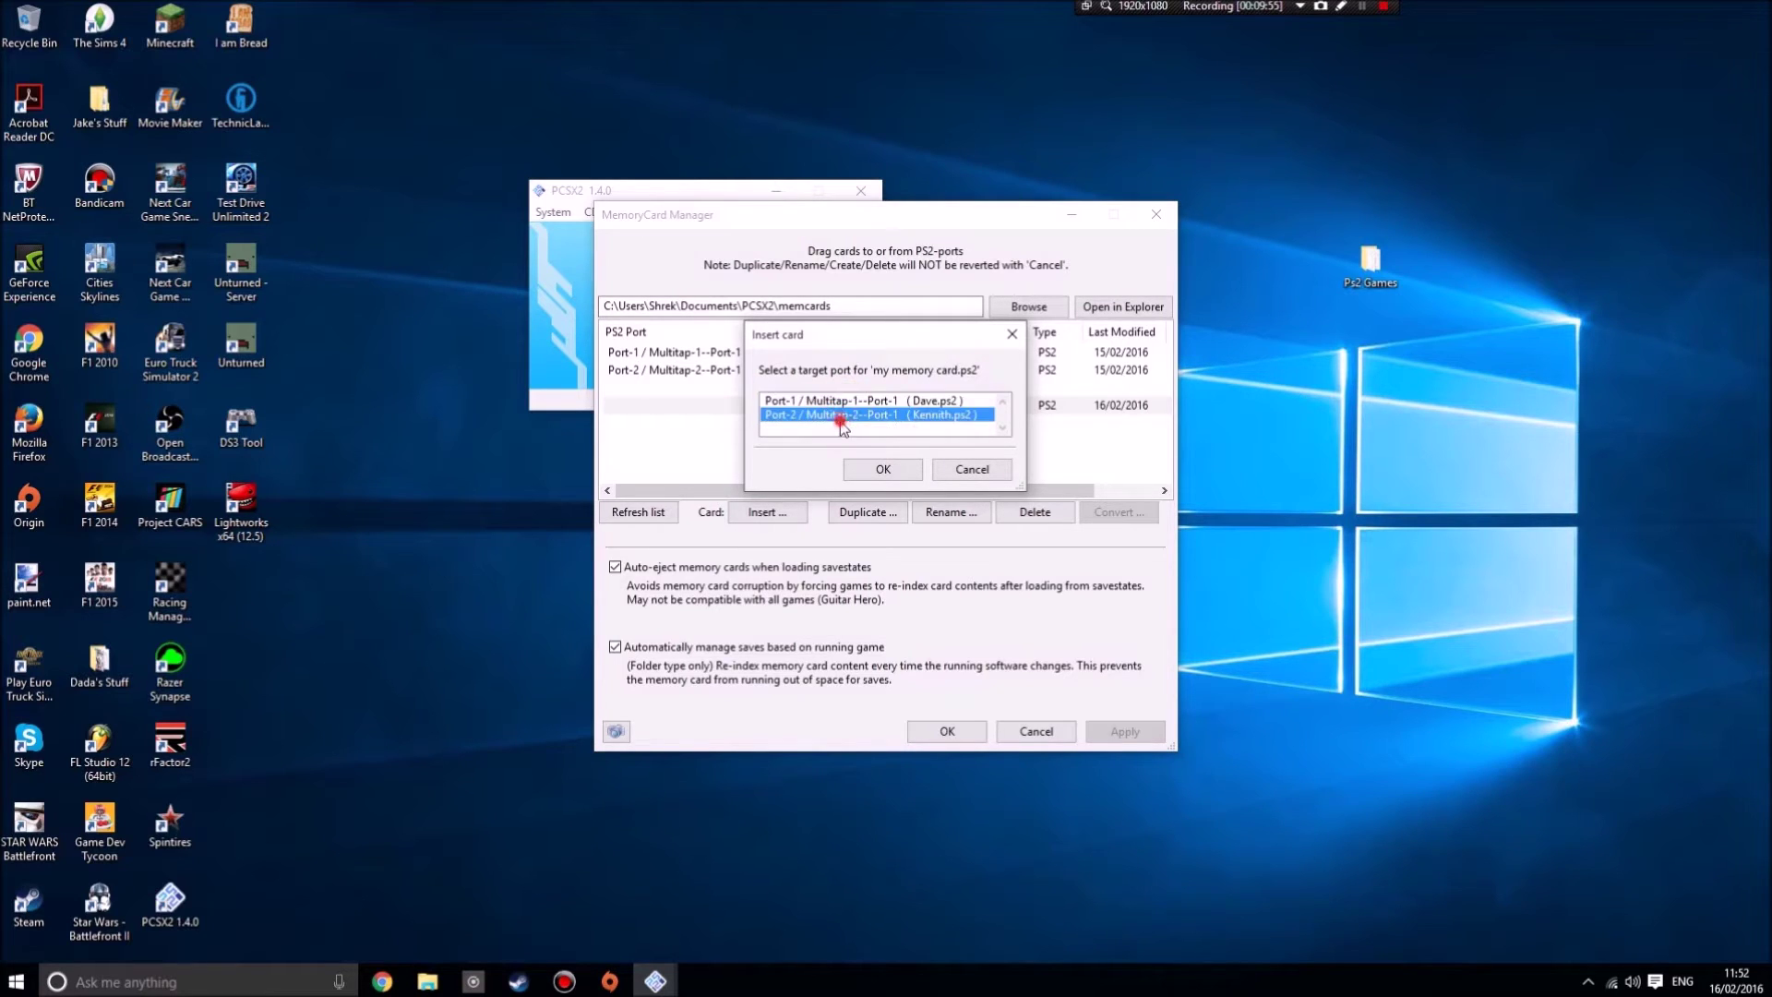
left_click(1012, 335)
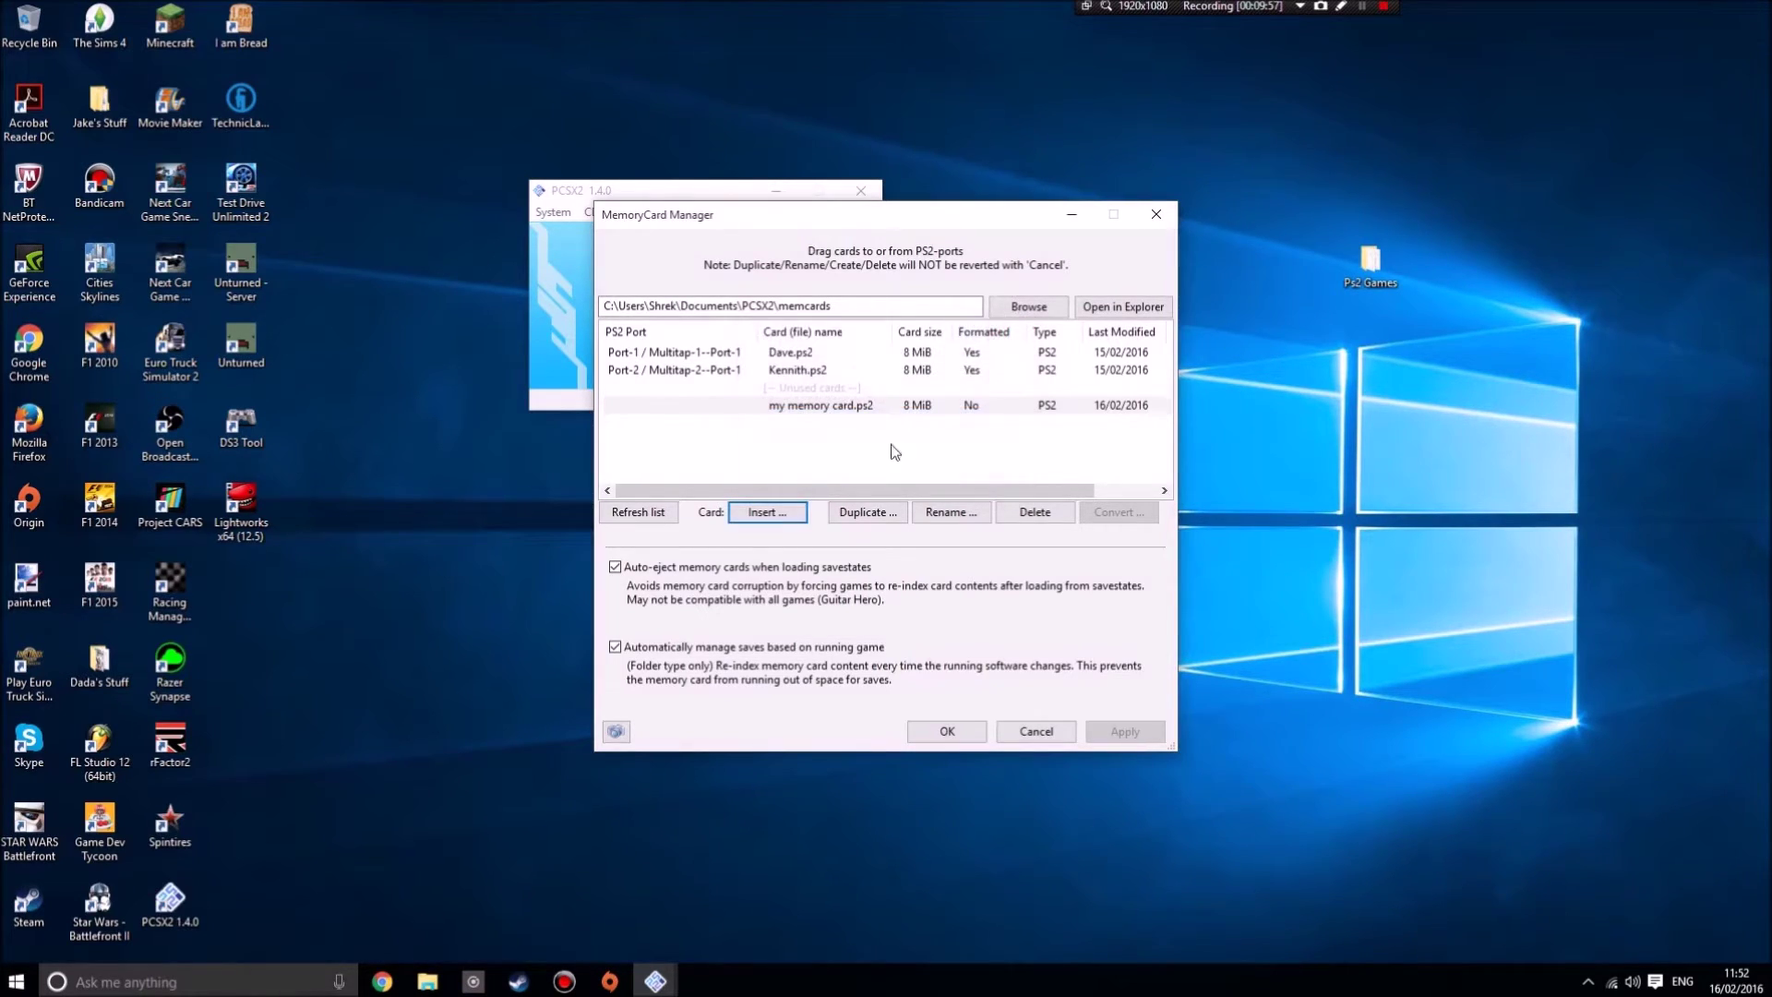
Insert my memory card.ps2 into Port-2
left_click(801, 408)
left_click(767, 512)
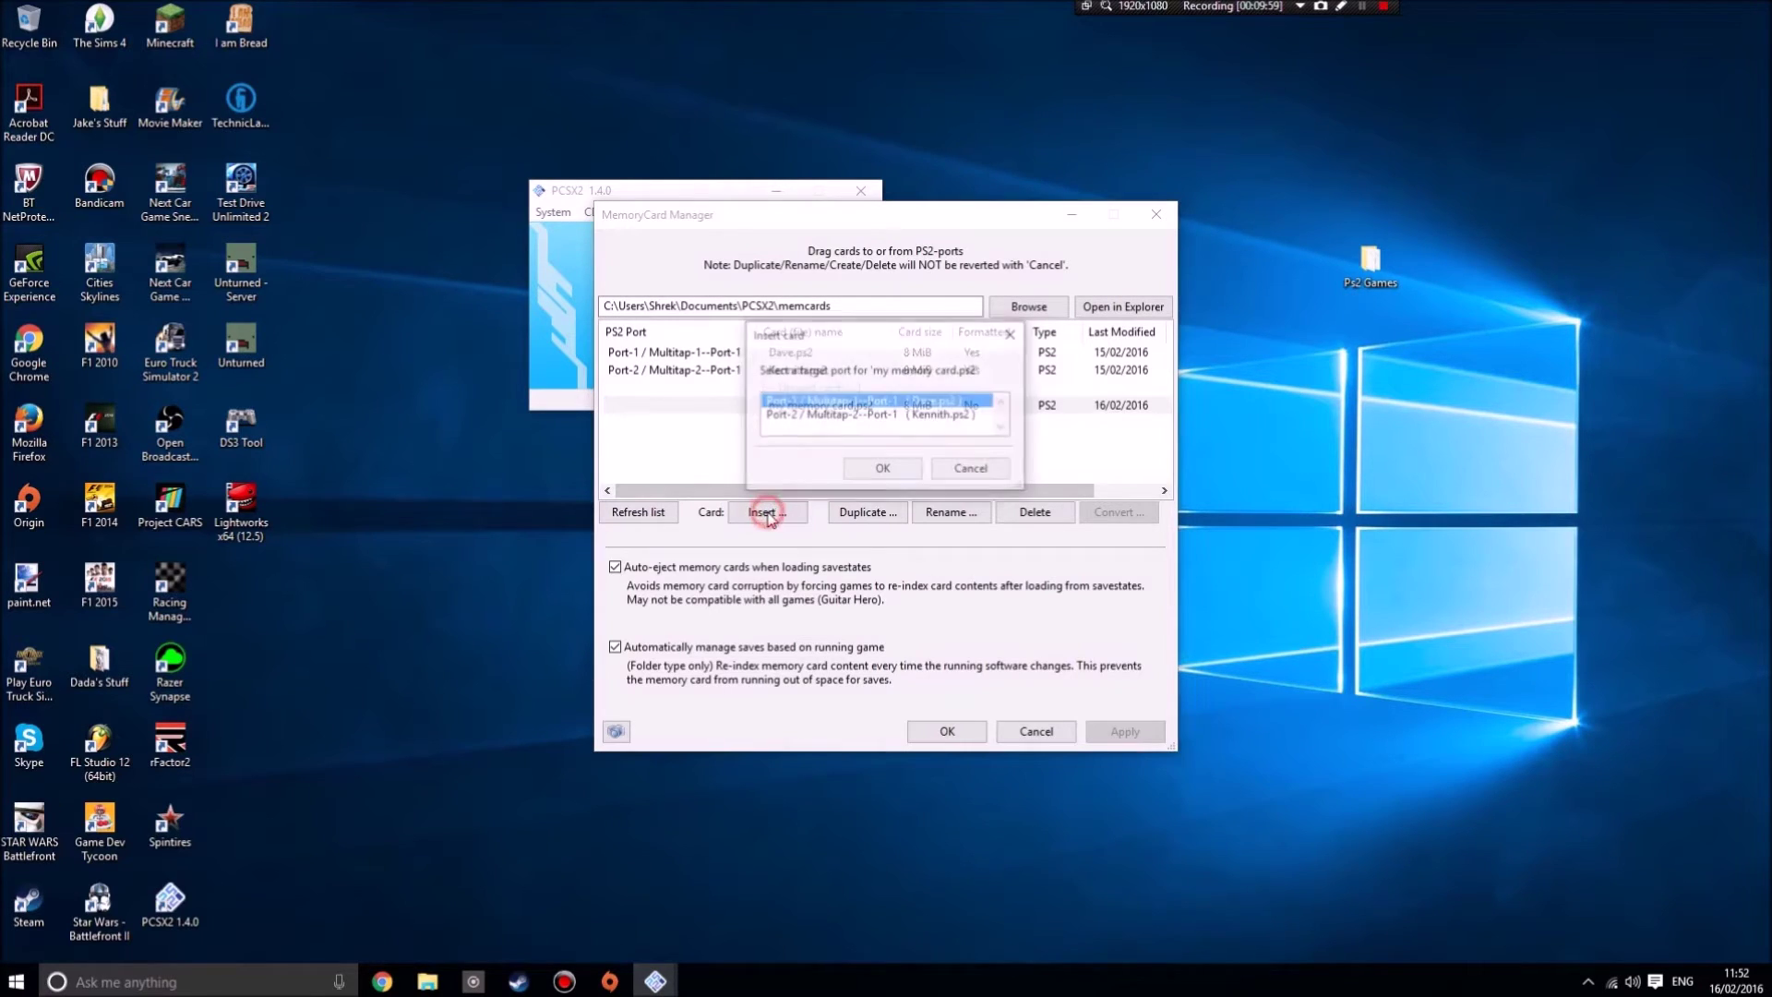
left_click(897, 415)
left_click(882, 469)
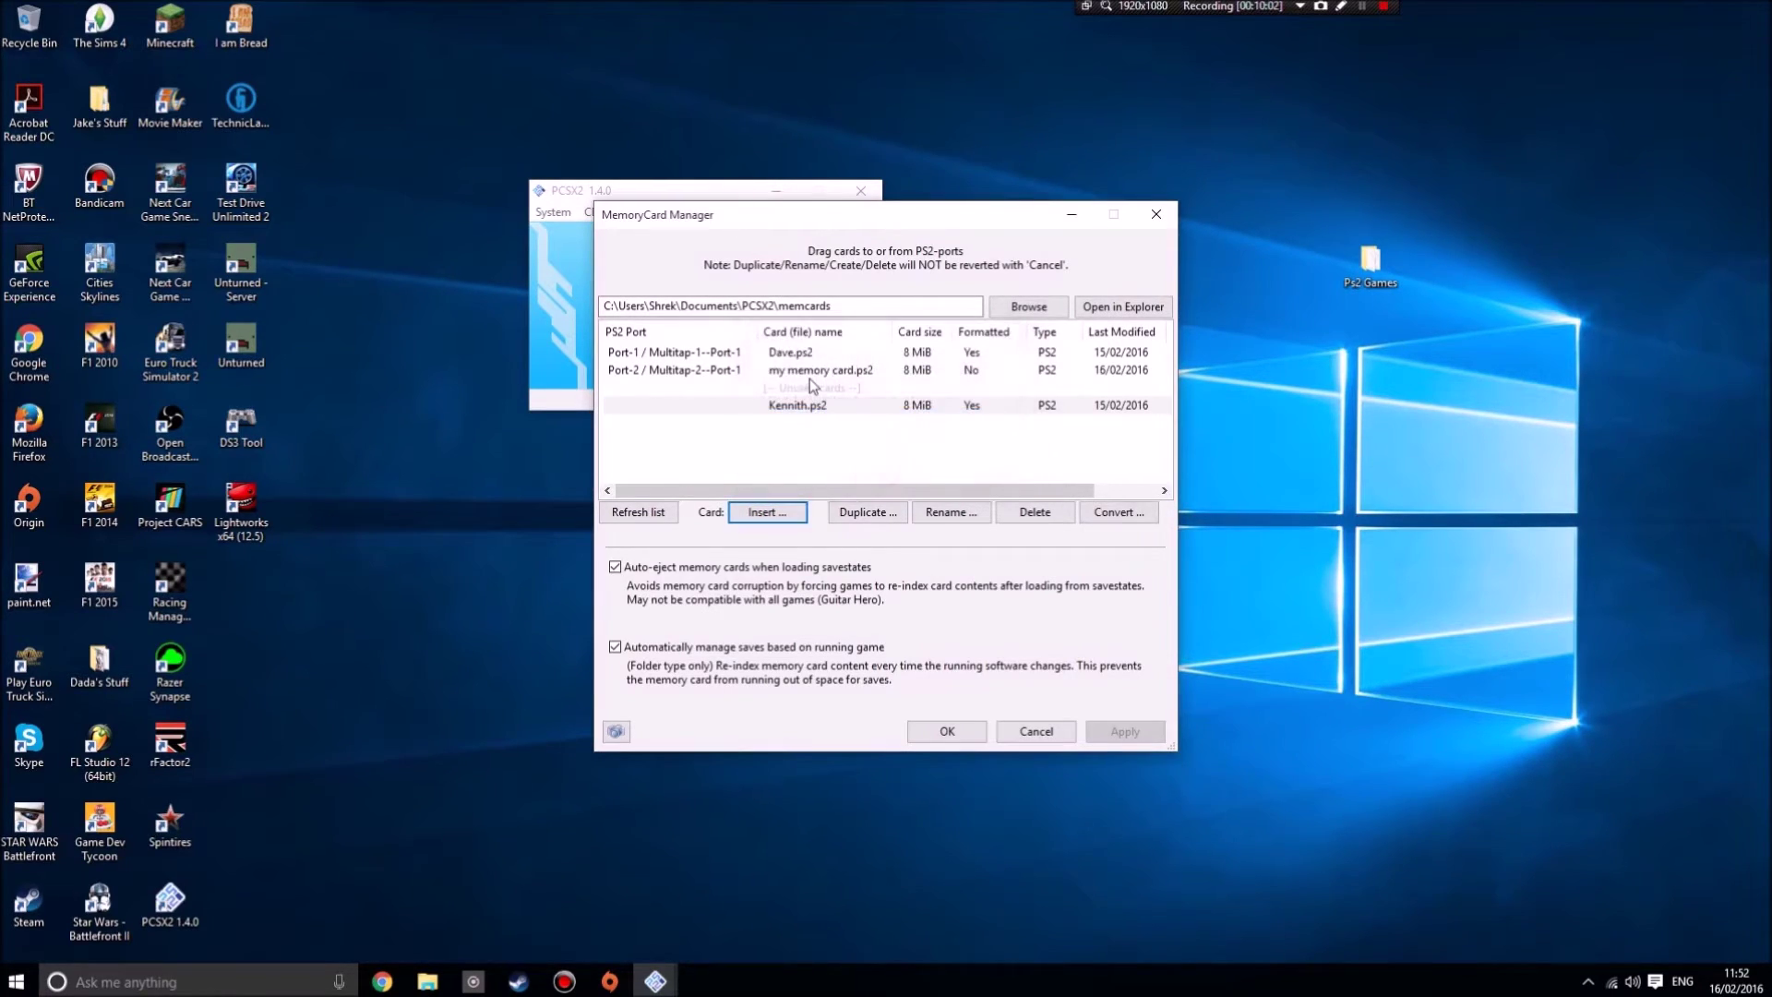
Review the Dave.ps2, Kennith.ps2 and Port-2 card entries, then accept the memory card changes
left_click(839, 370)
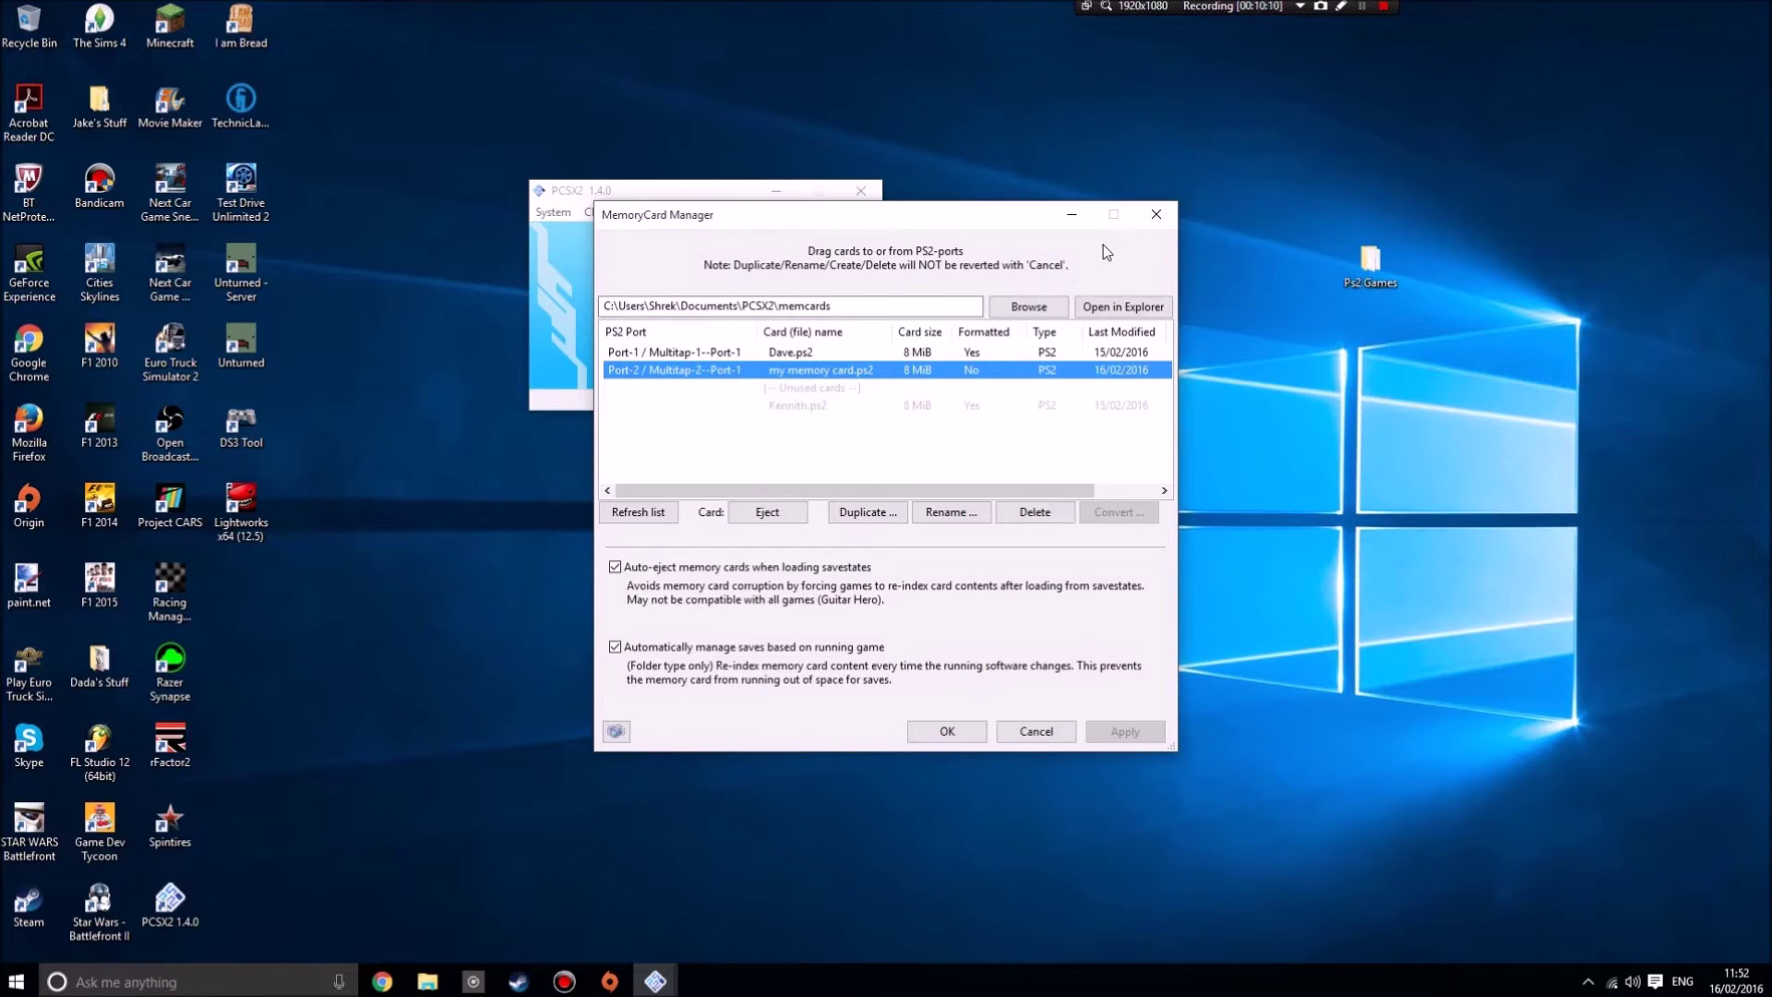
left_click(972, 352)
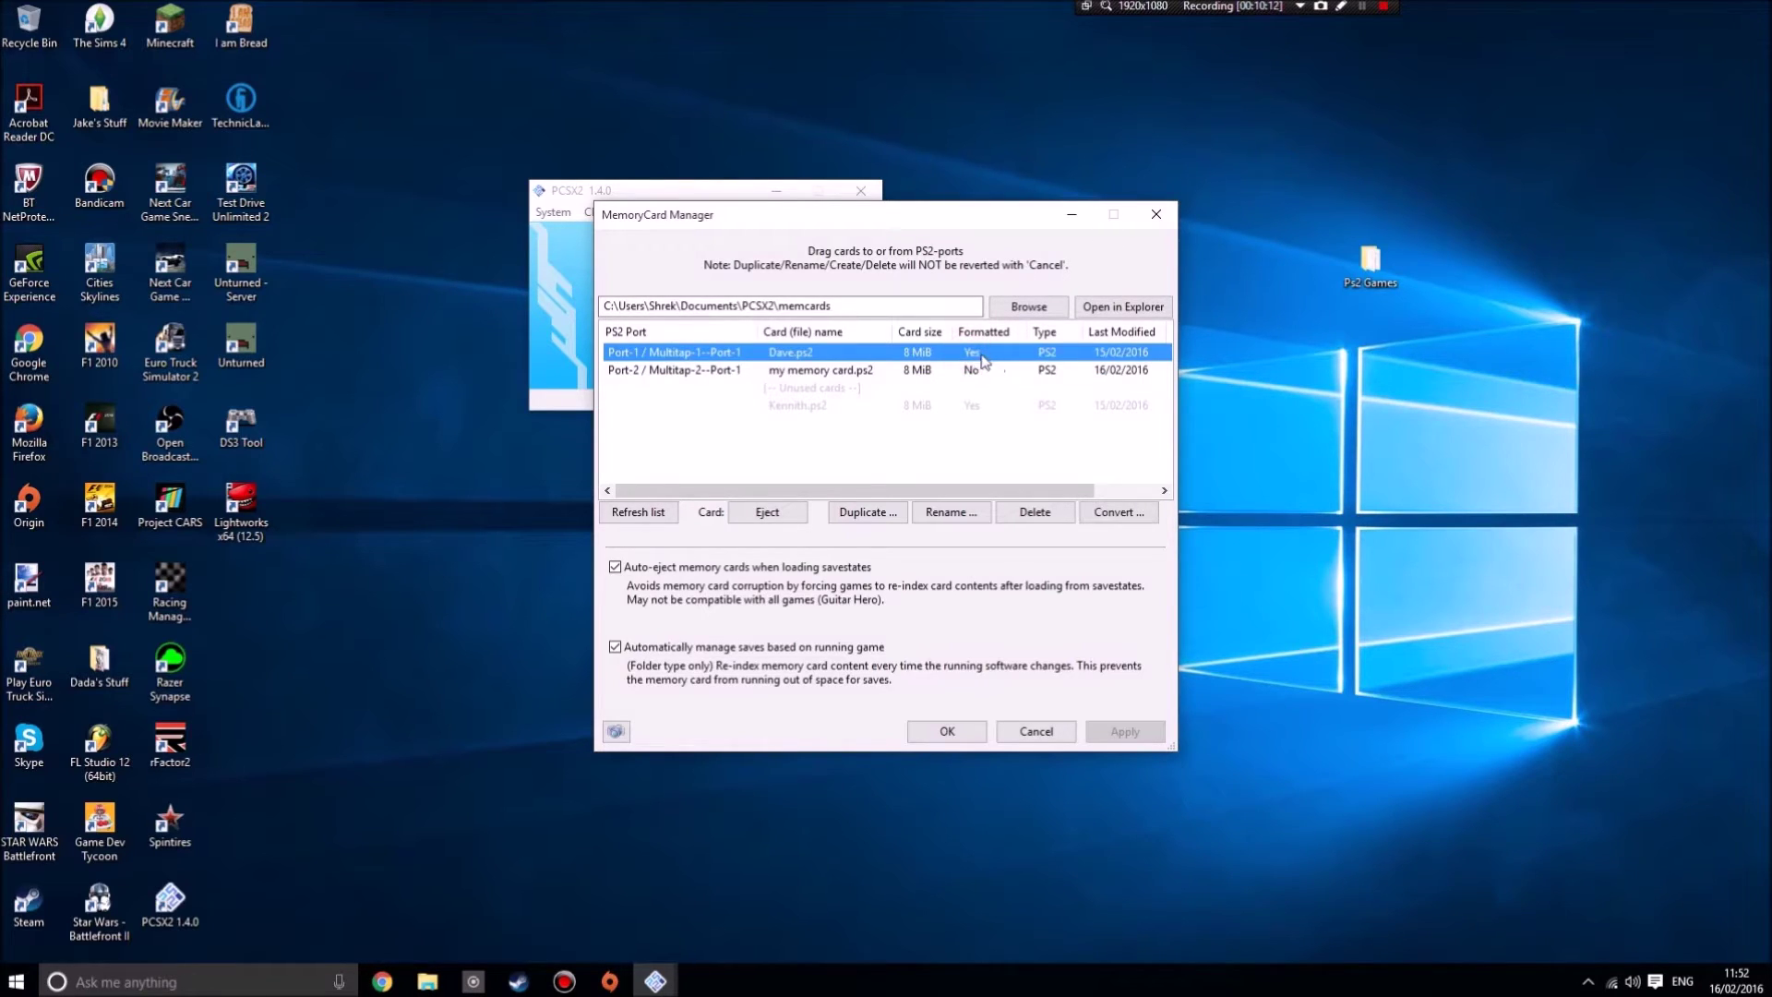
left_click(978, 408)
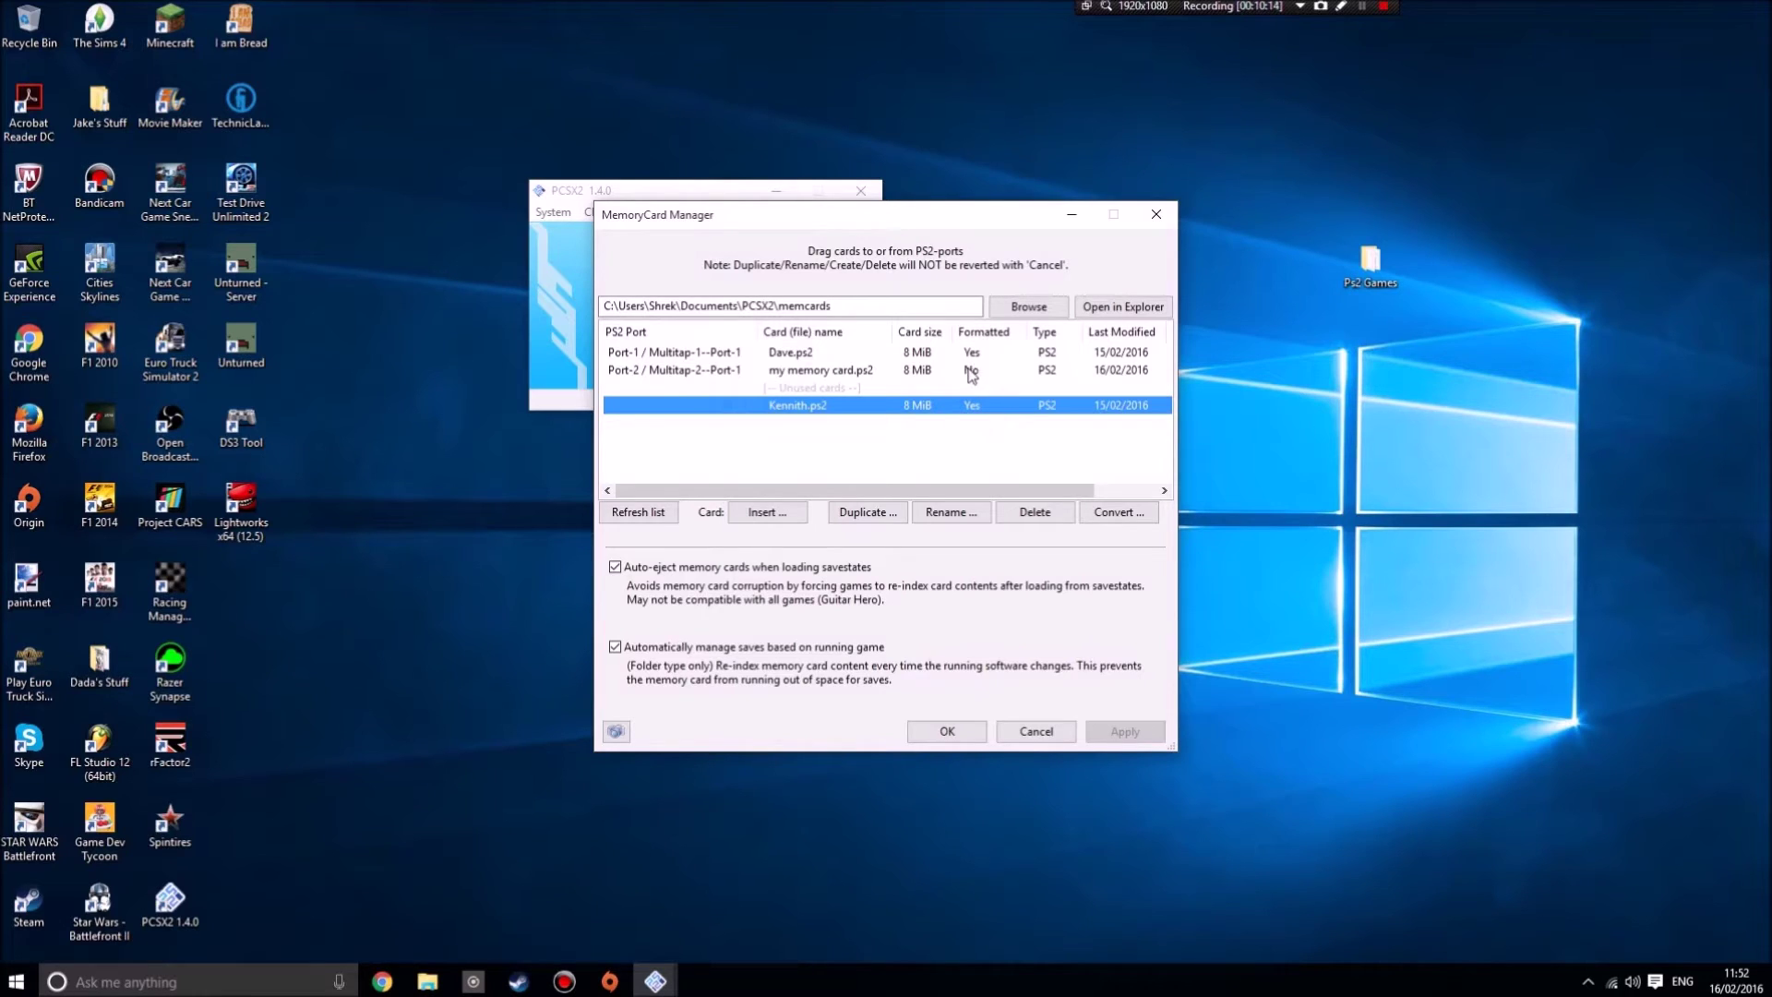
left_click(972, 371)
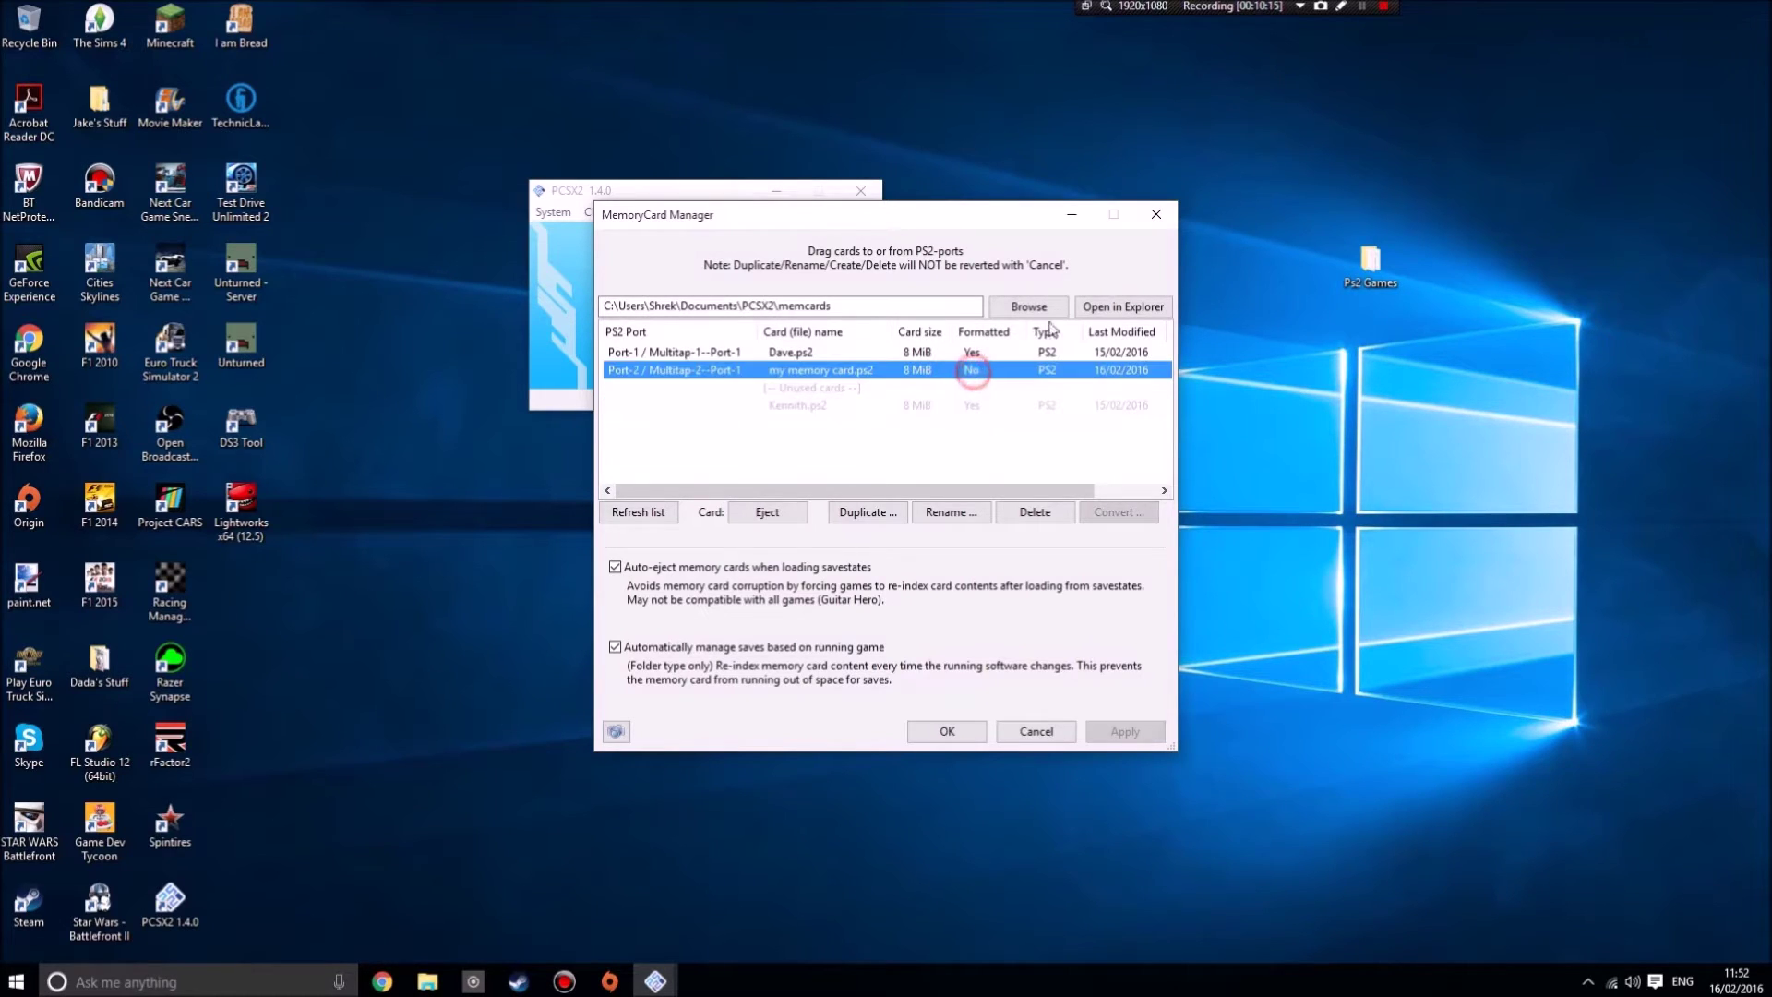
left_click(941, 732)
Set the CDVD source to No disc
left_click(572, 211)
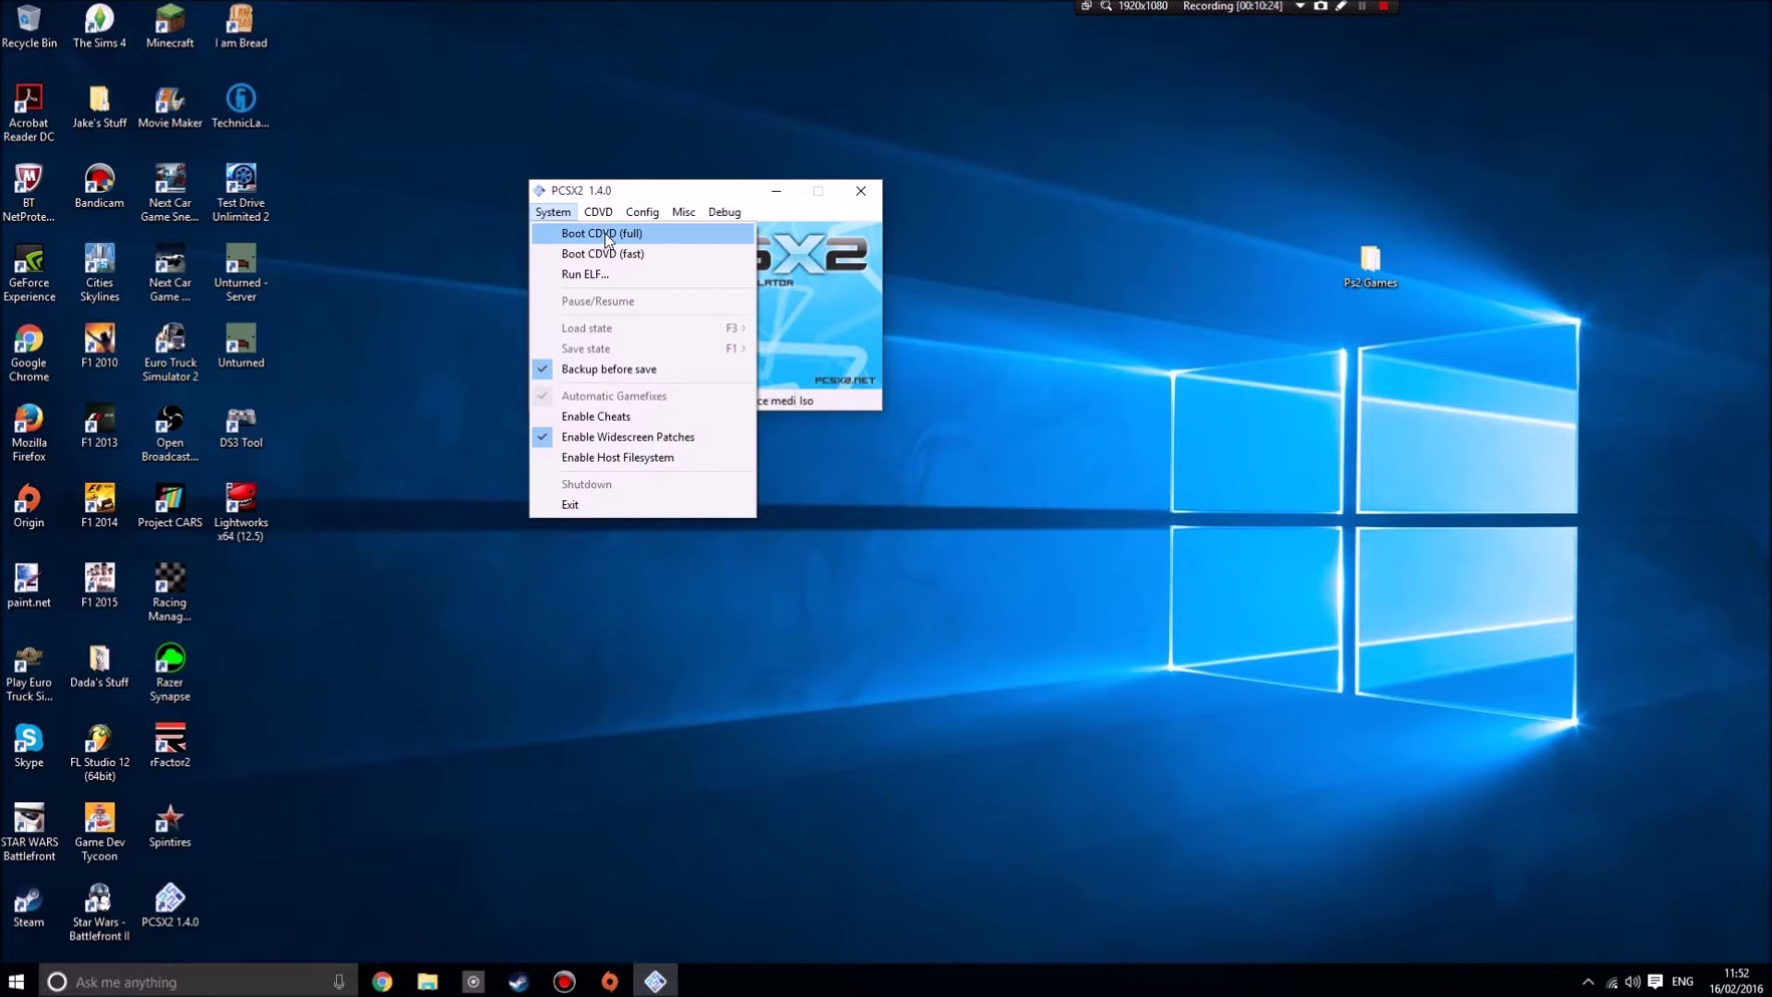
left_click(642, 211)
mouse_move(553, 211)
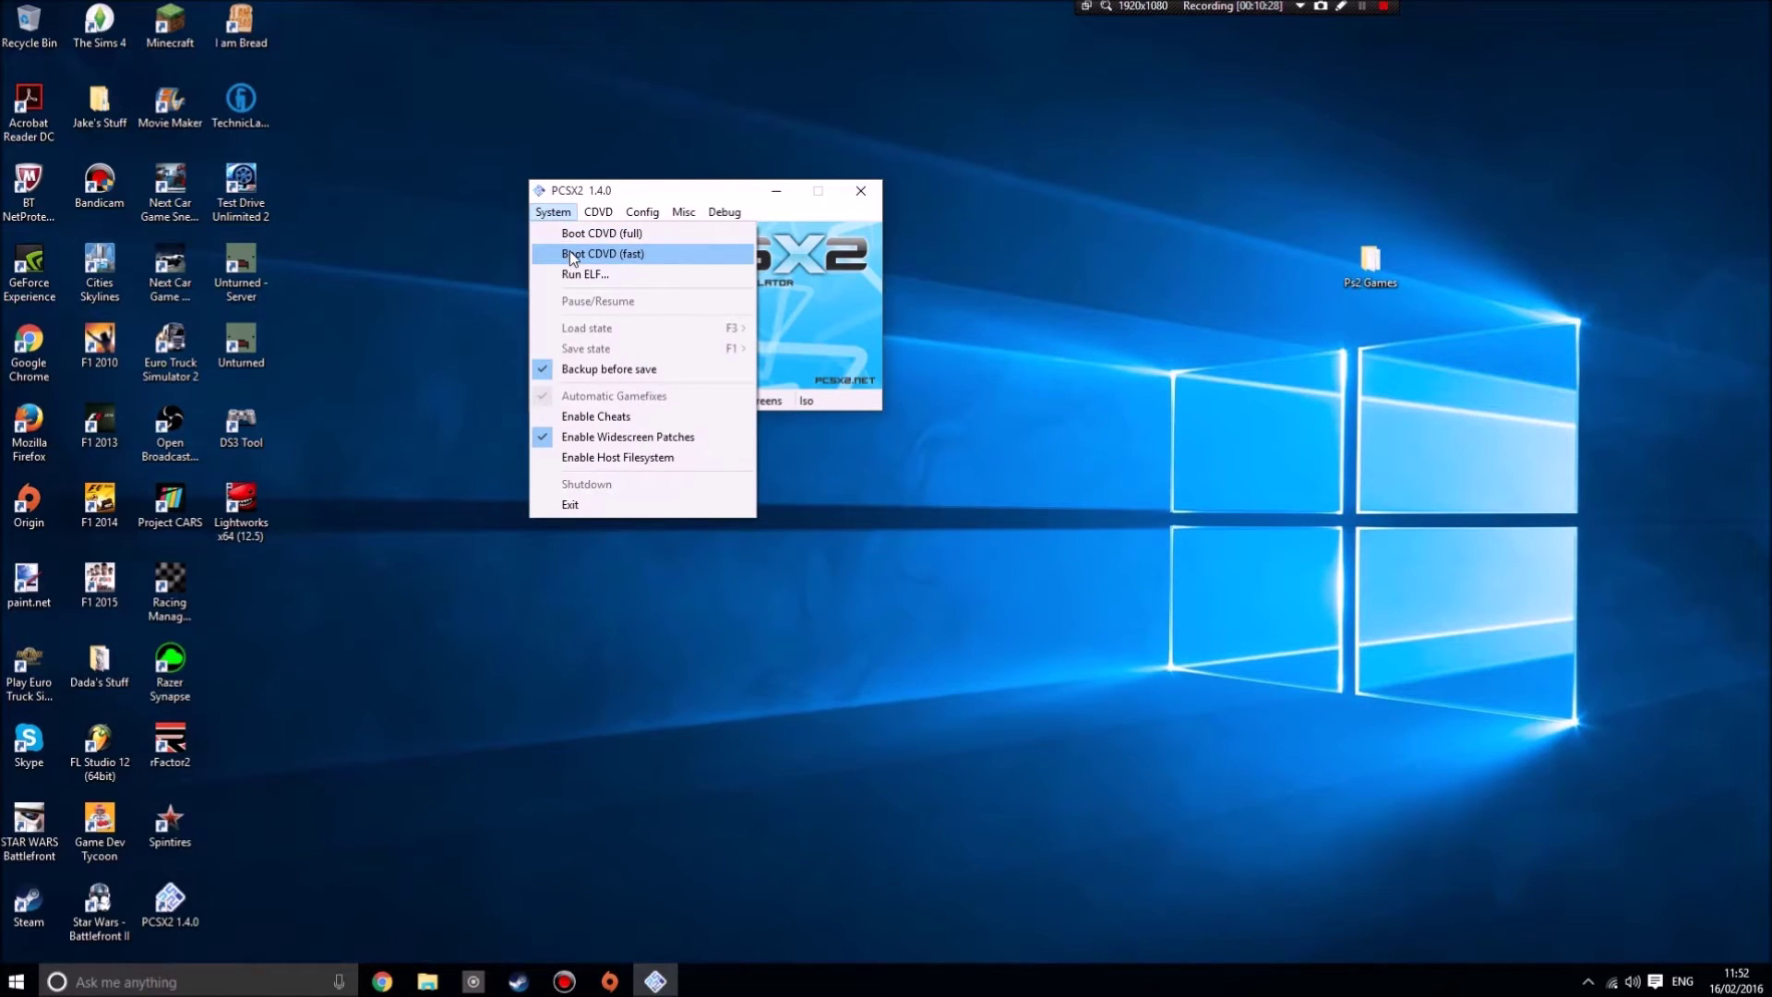
left_click(620, 319)
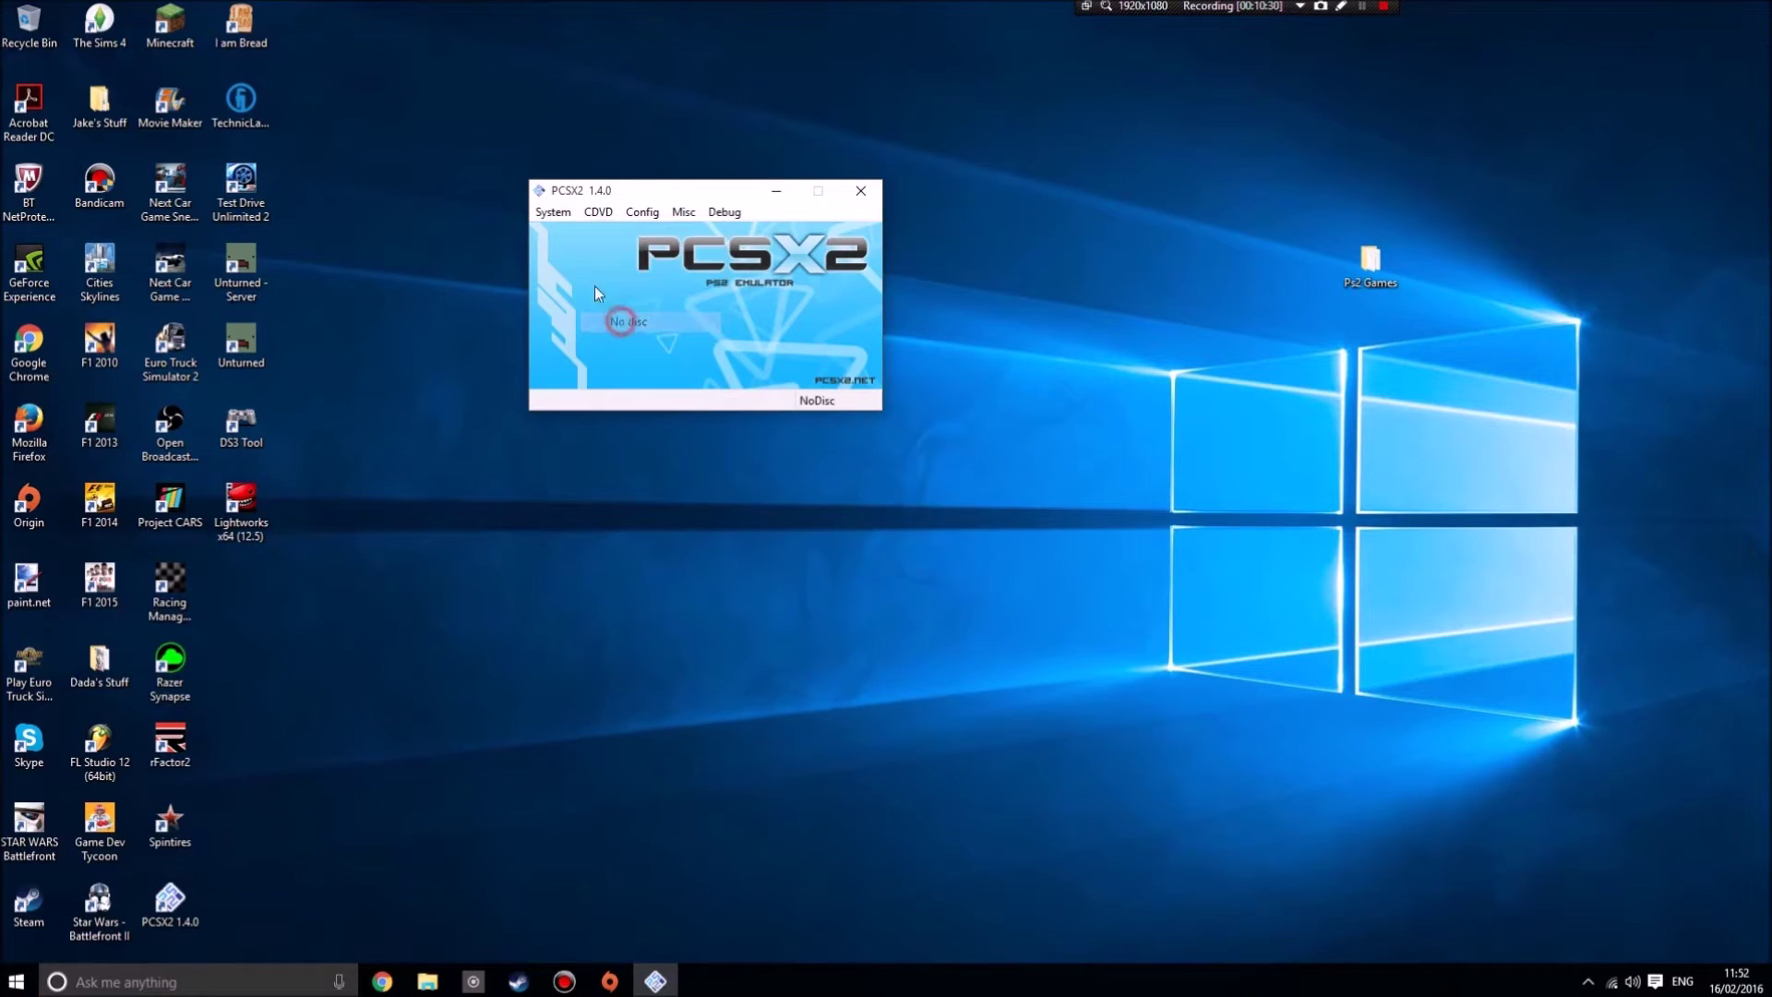
Check the recent ISO list, then start a full CDVD boot from the System menu
left_click(604, 212)
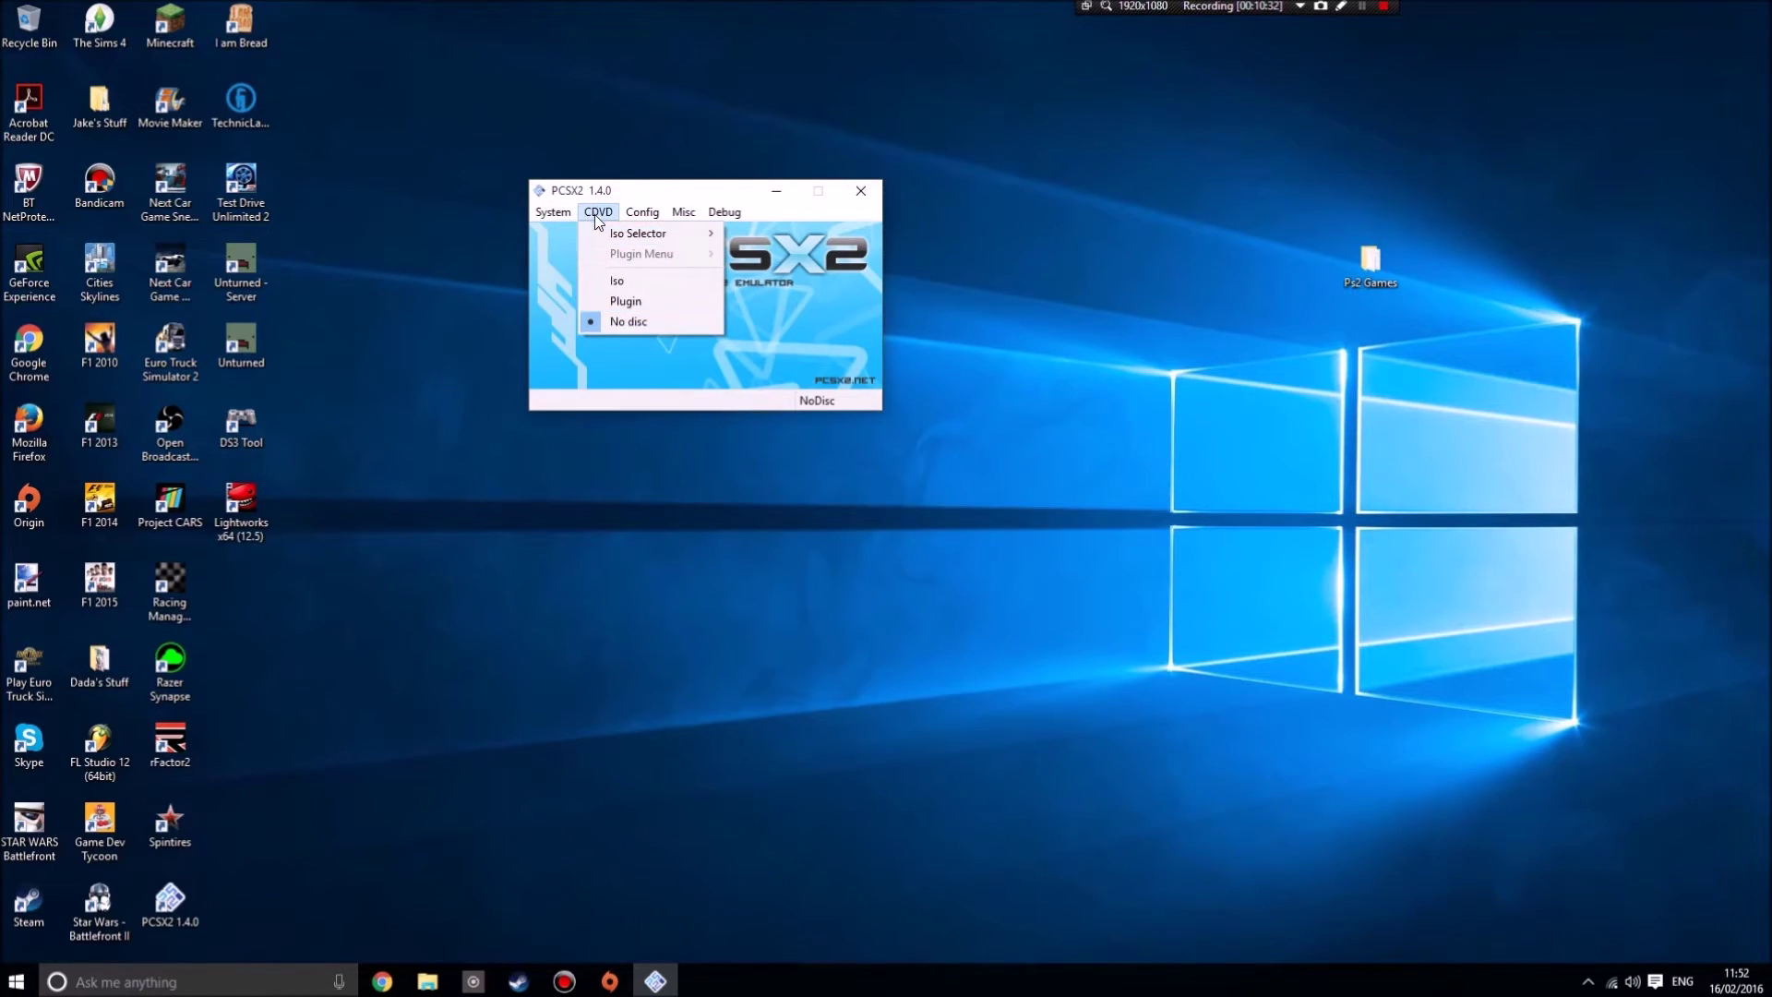
left_click(649, 237)
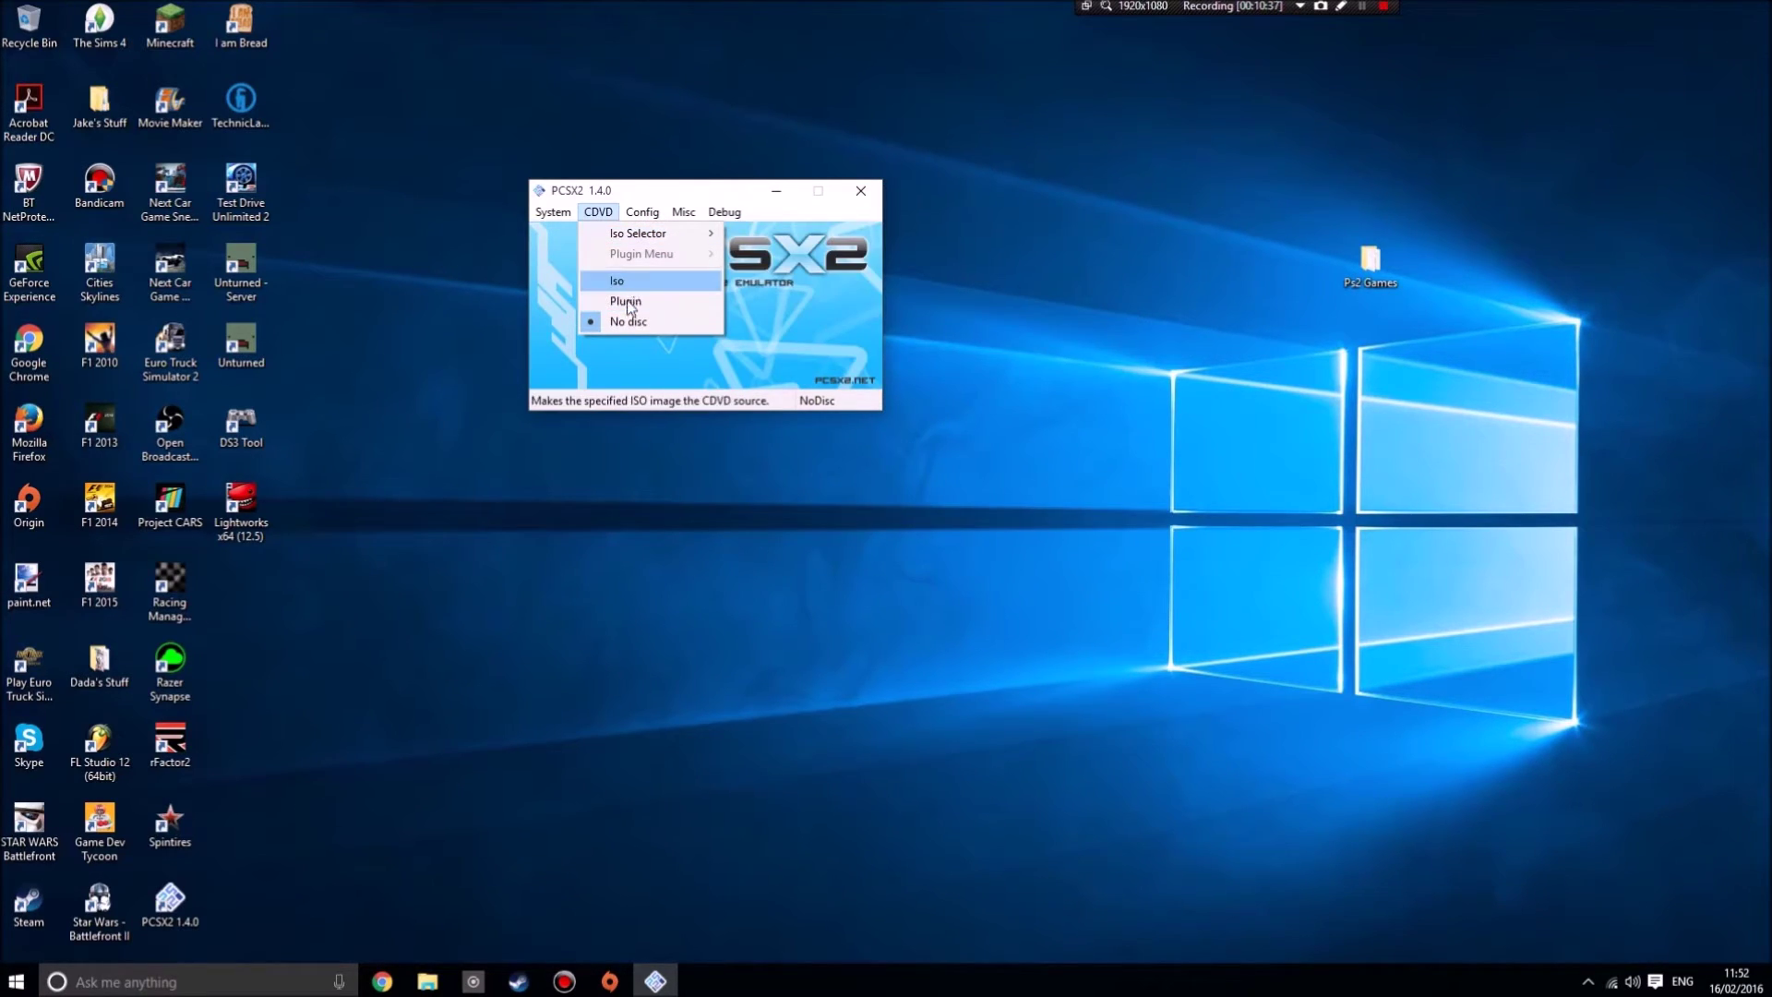
left_click(587, 216)
left_click(561, 218)
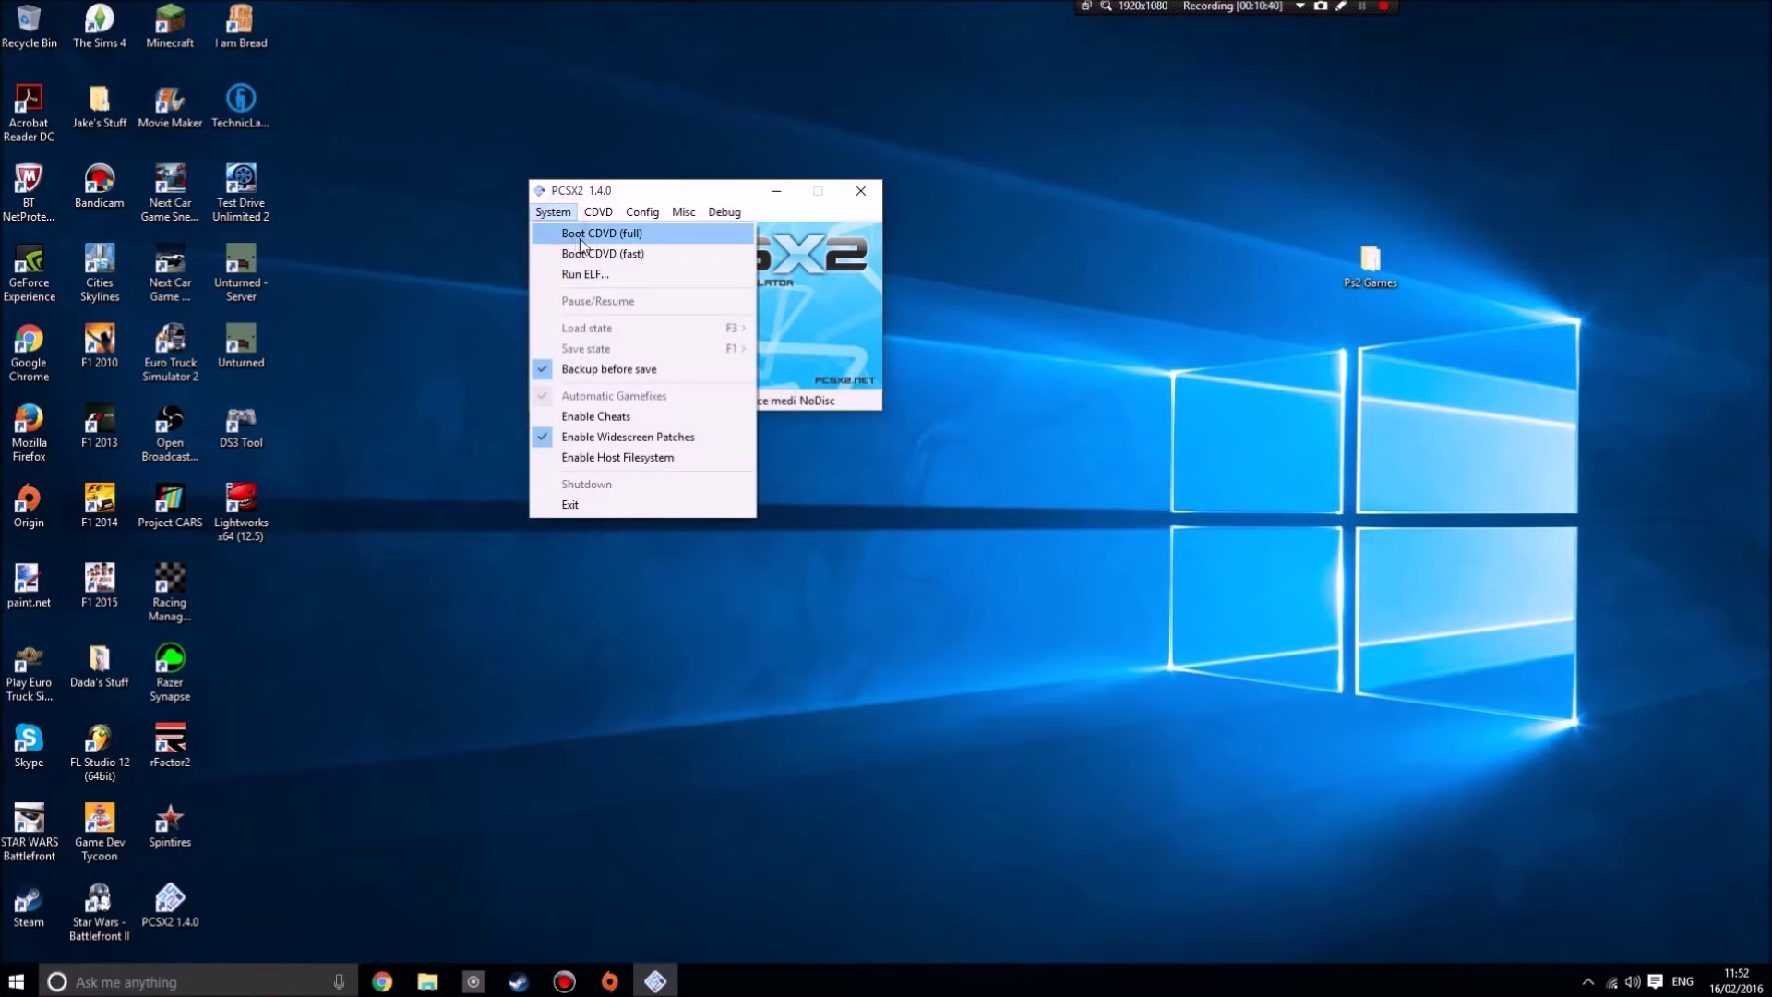
left_click(599, 234)
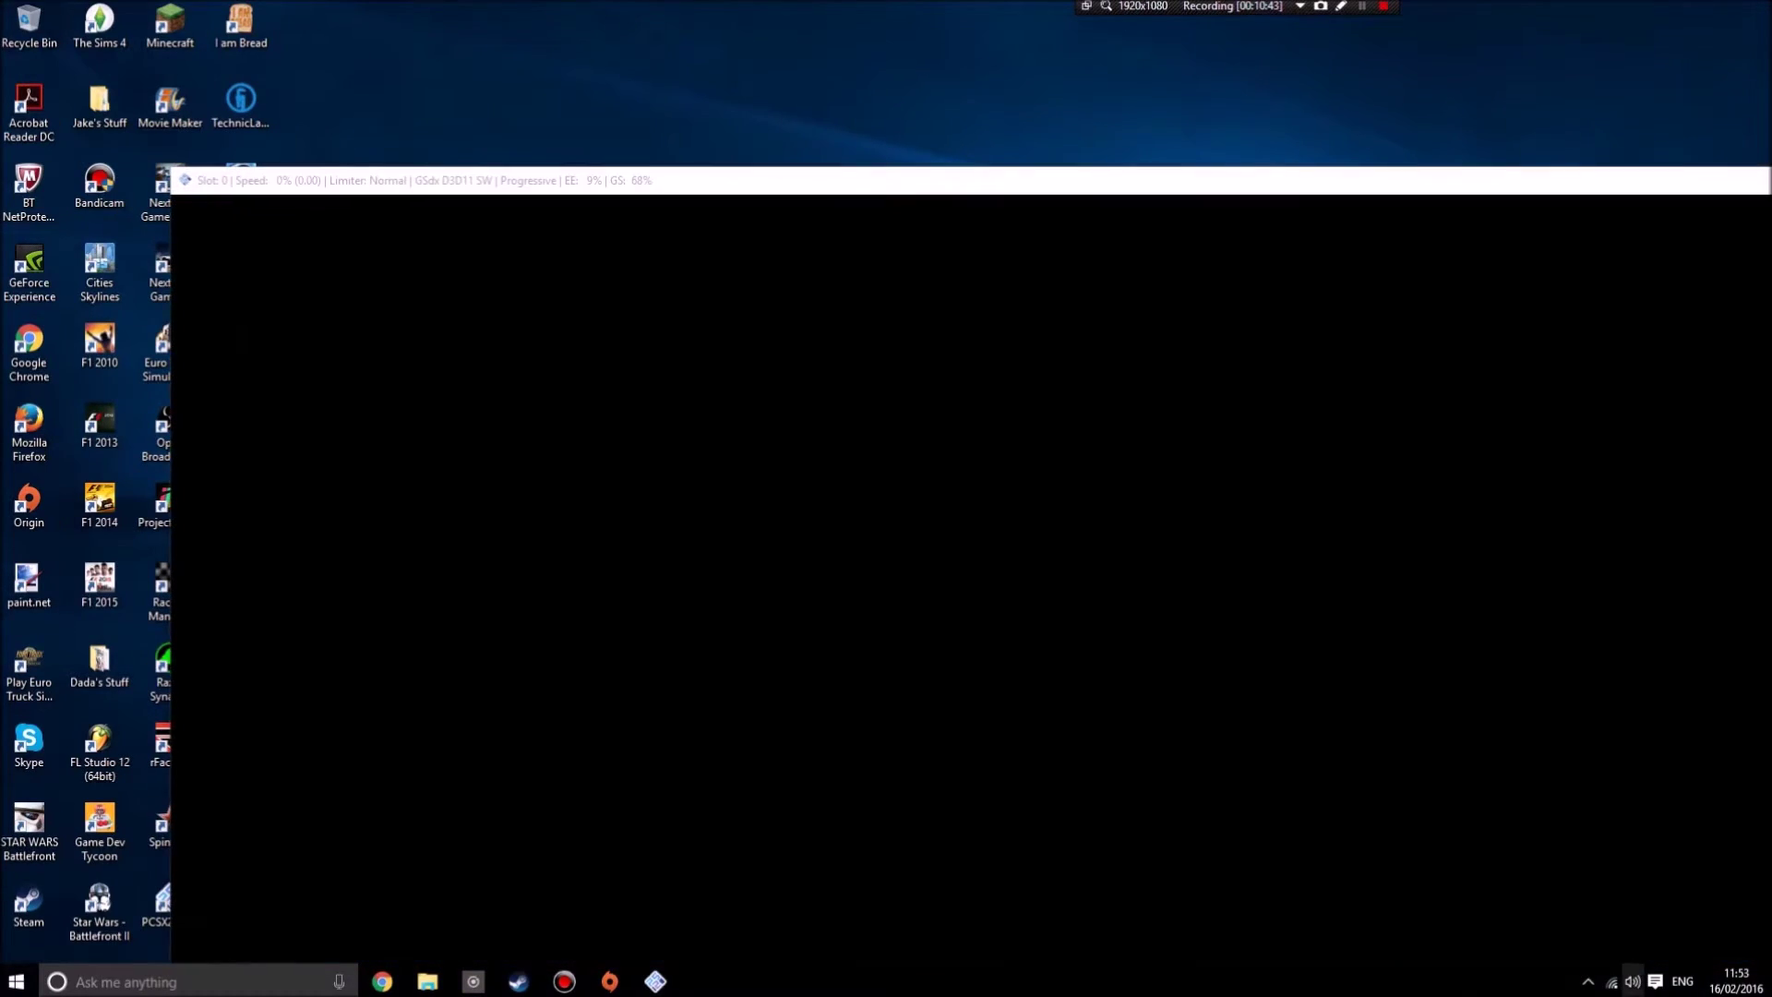
Lower PCSX2's volume to 16 in the Volume Mixer, then maximize and close the game display
right_click(1569, 803)
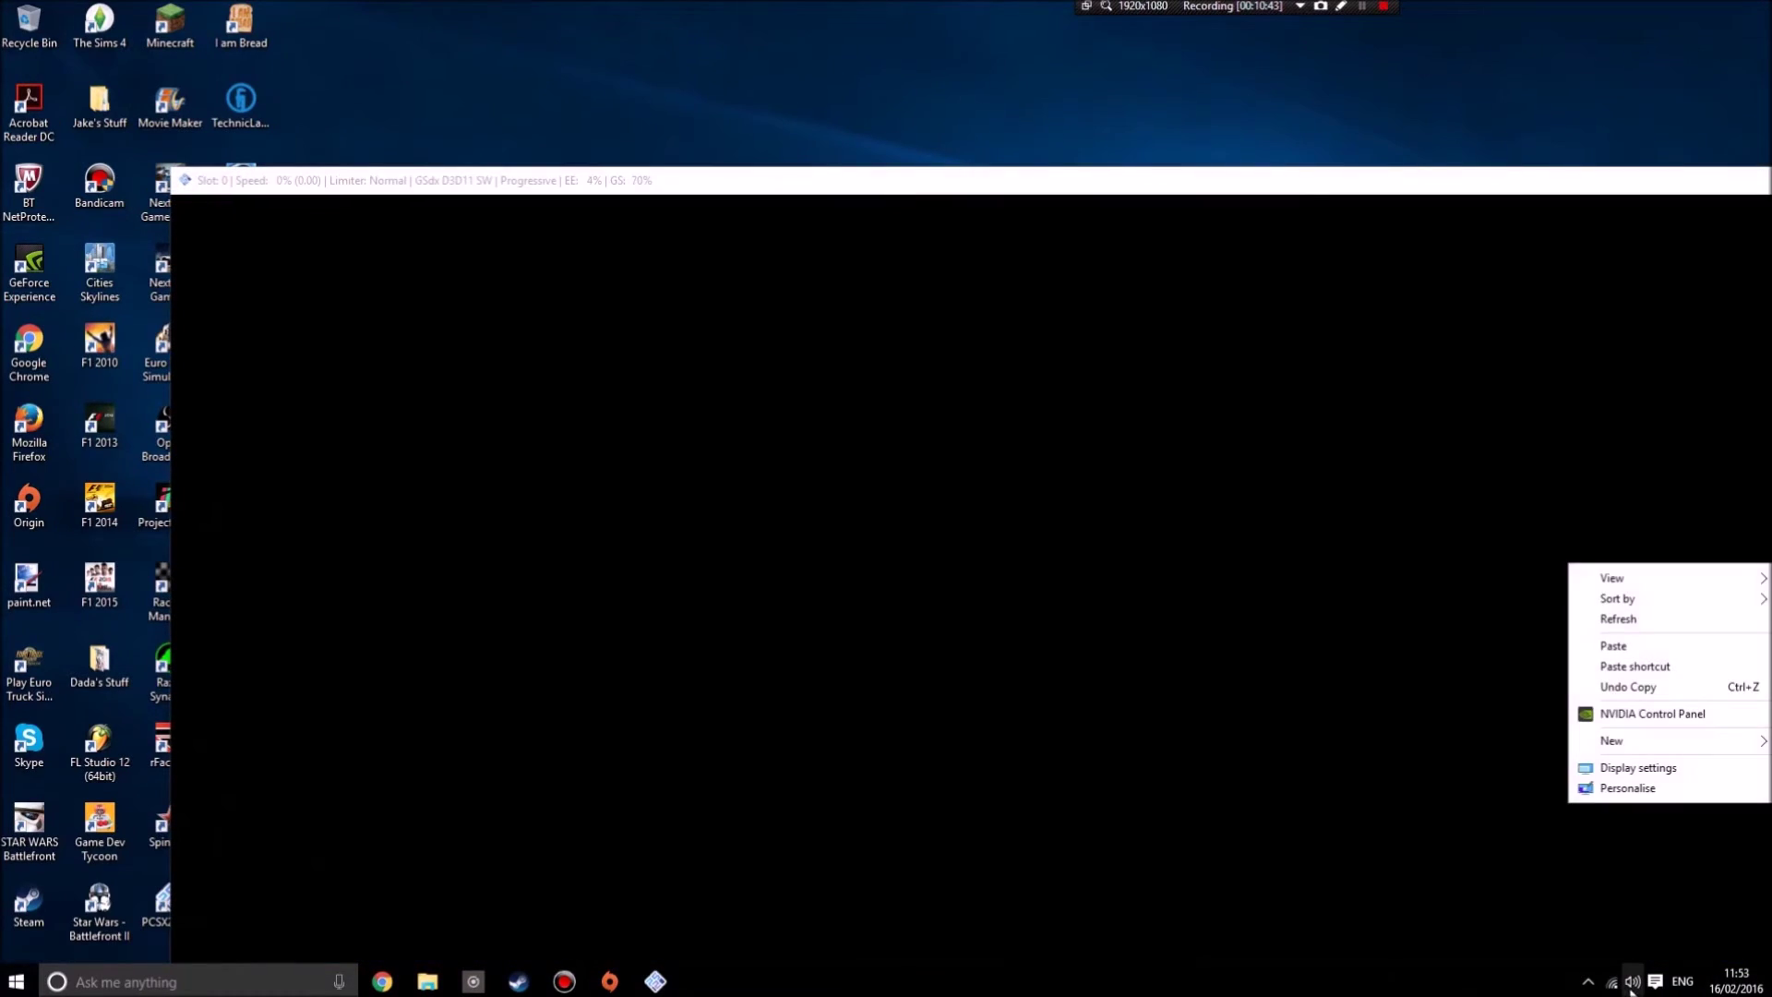
left_click(1333, 114)
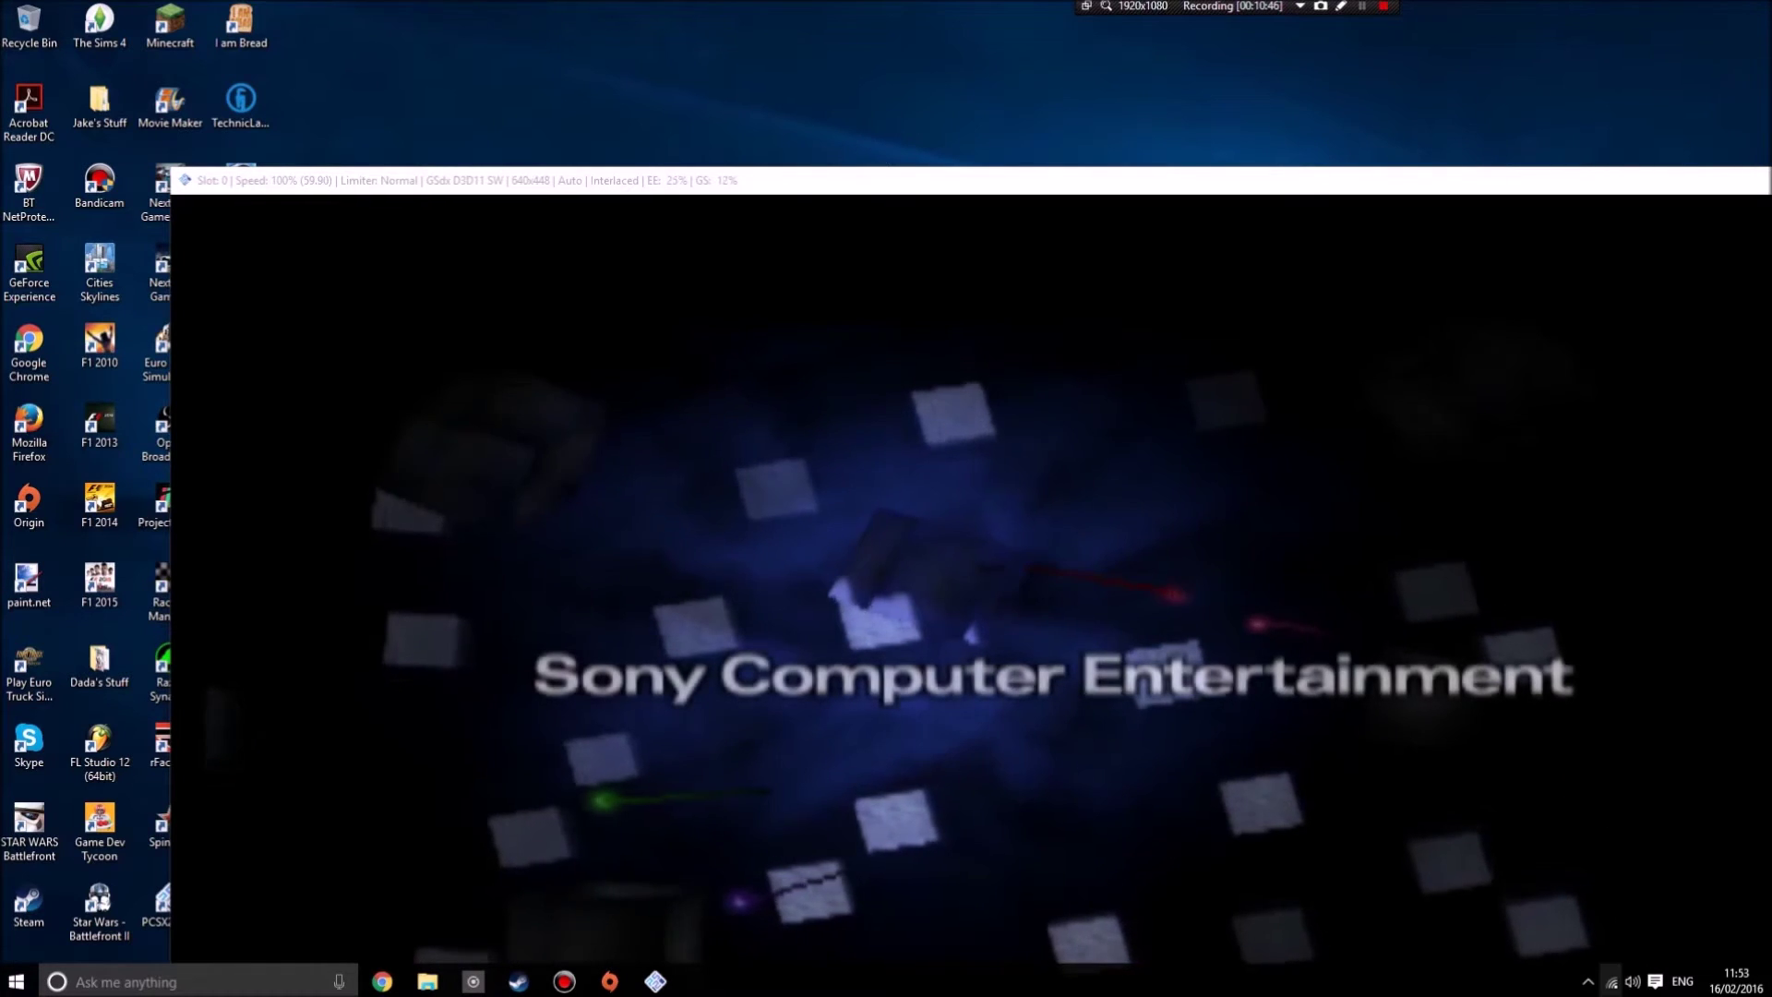
right_click(1632, 980)
left_click(1635, 875)
left_click_drag(1523, 933, 1615, 933)
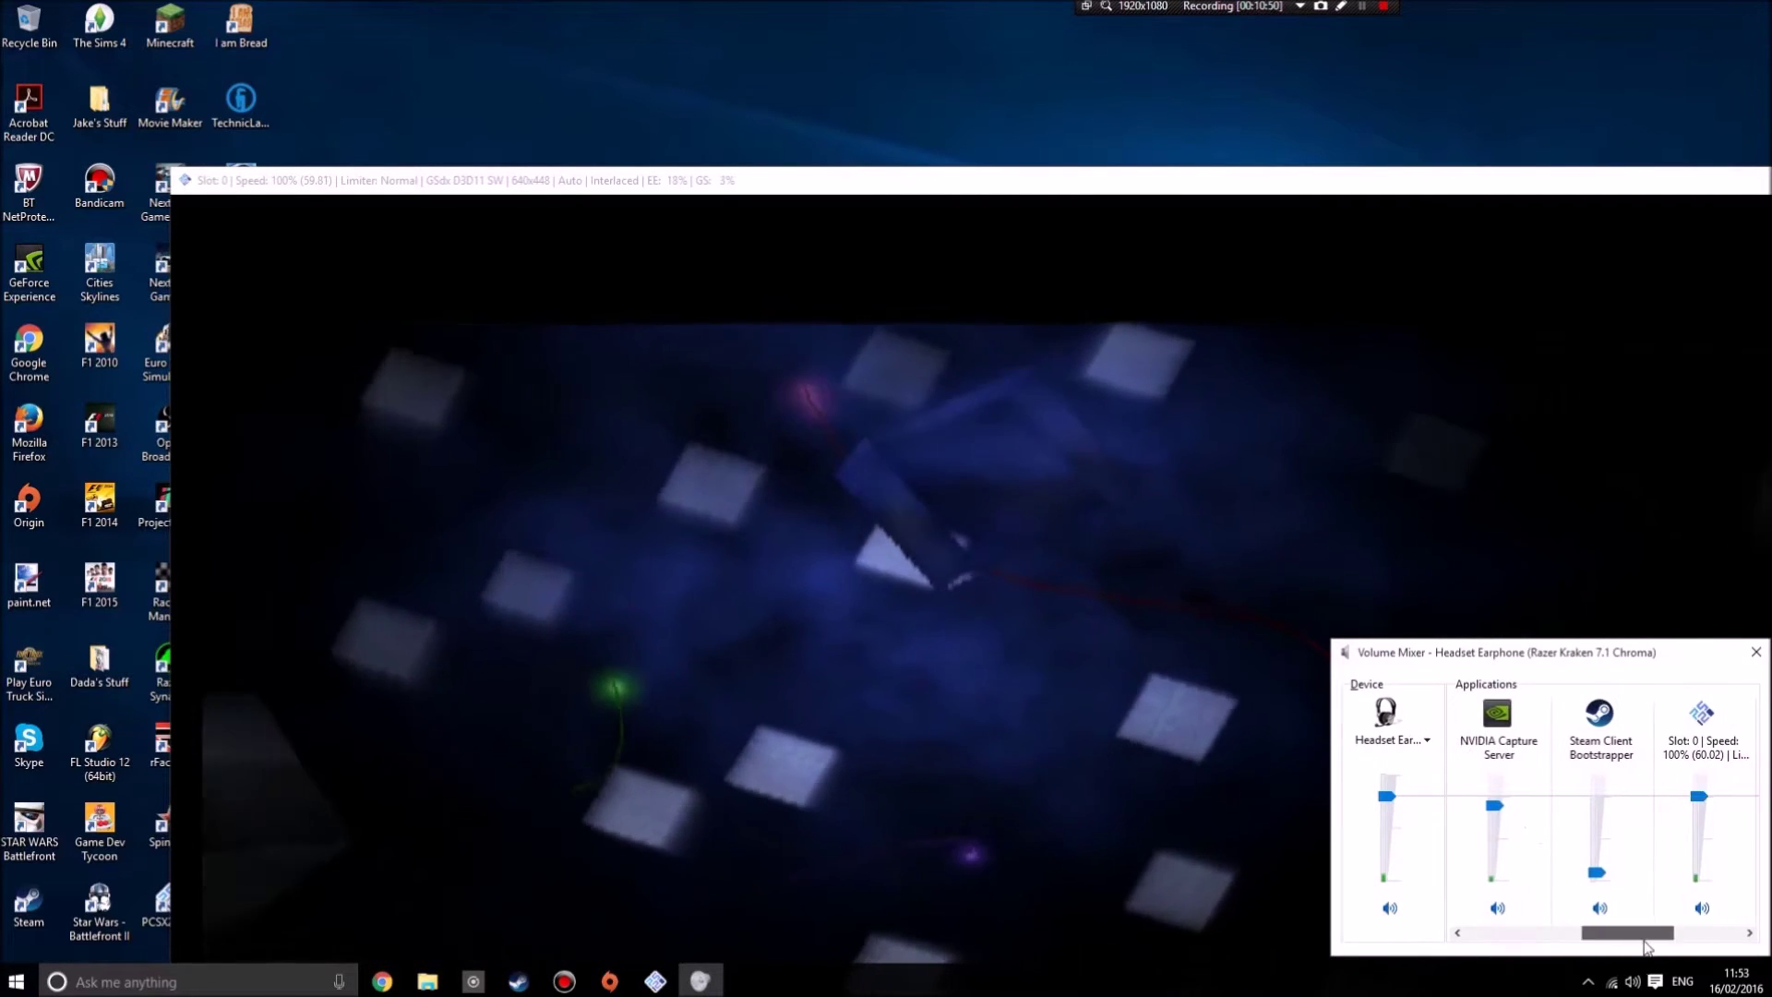
left_click_drag(1698, 803, 1707, 872)
left_click(1756, 651)
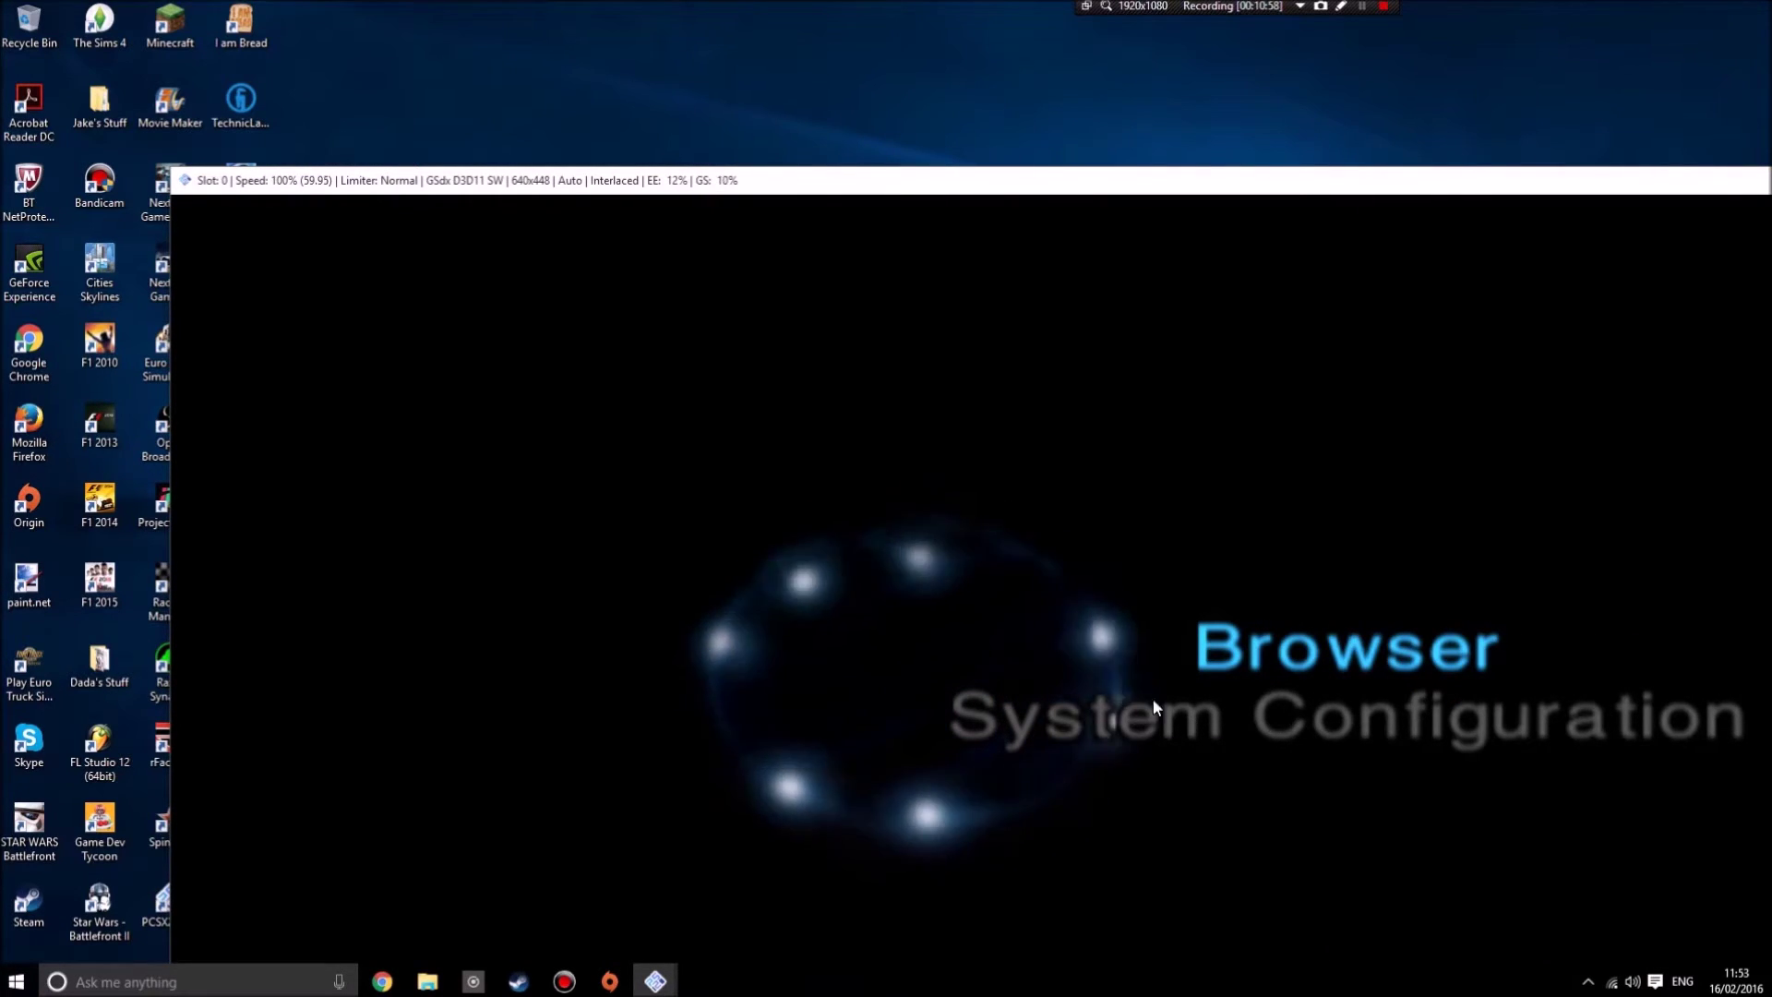
double_click(858, 181)
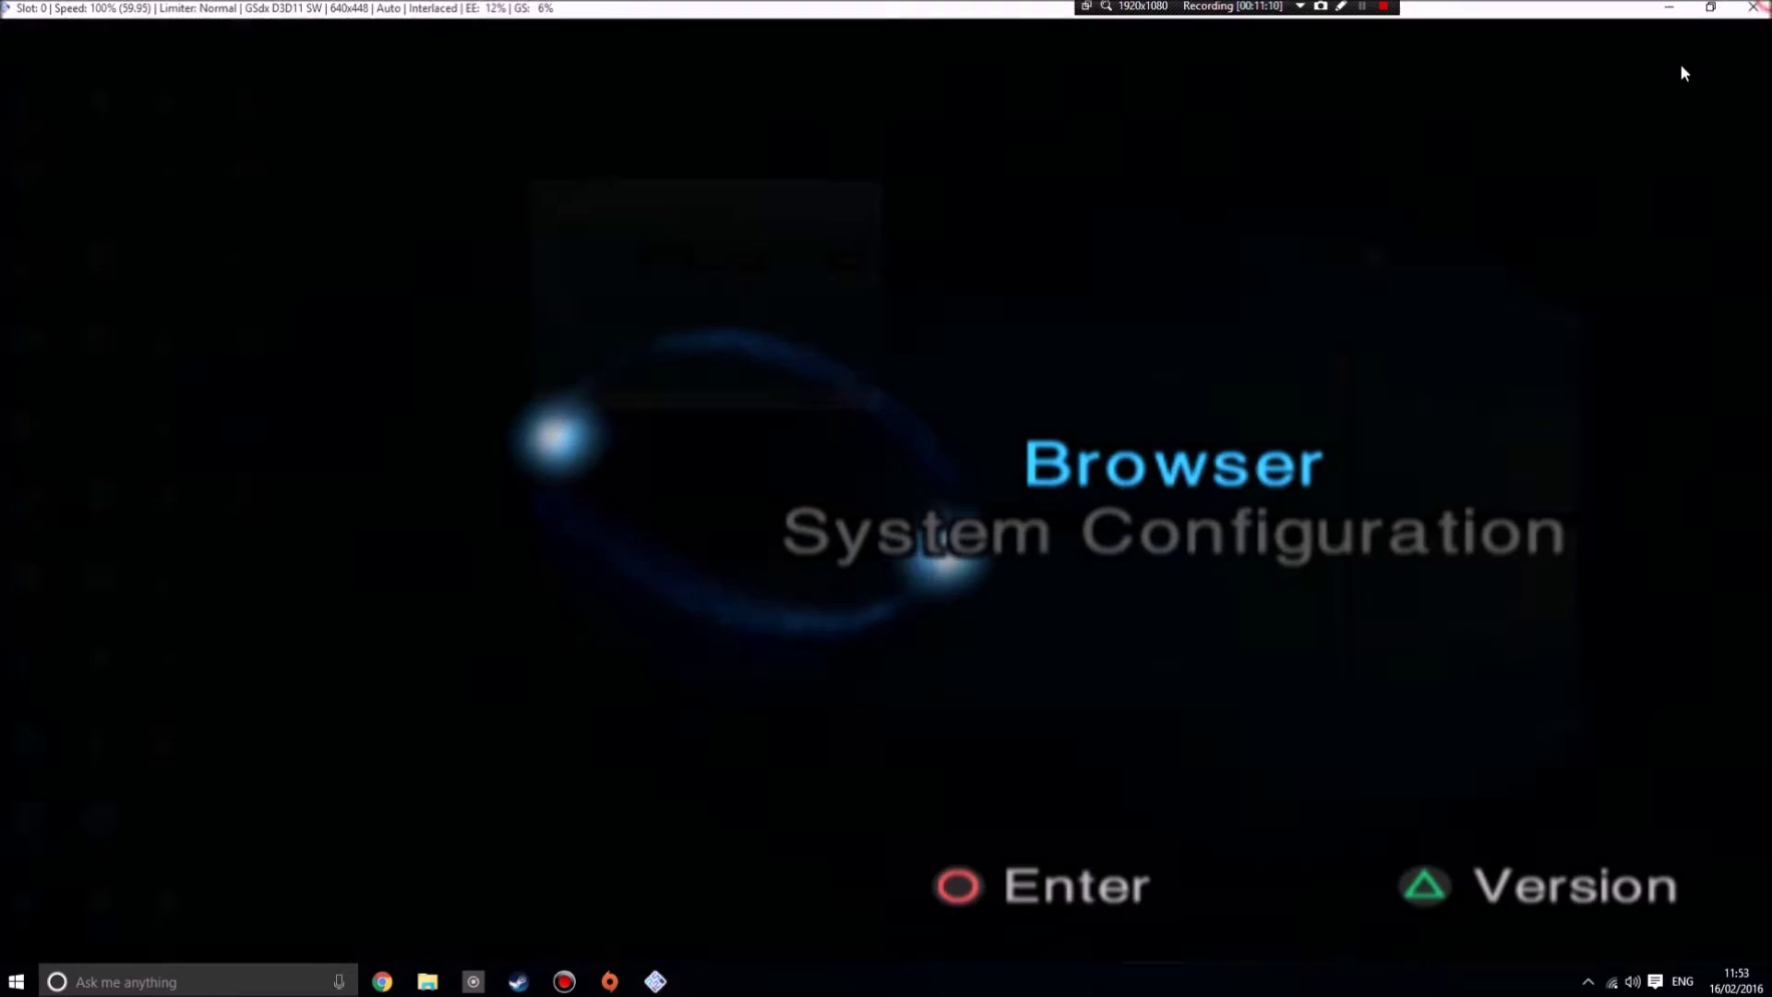
key("Escape")
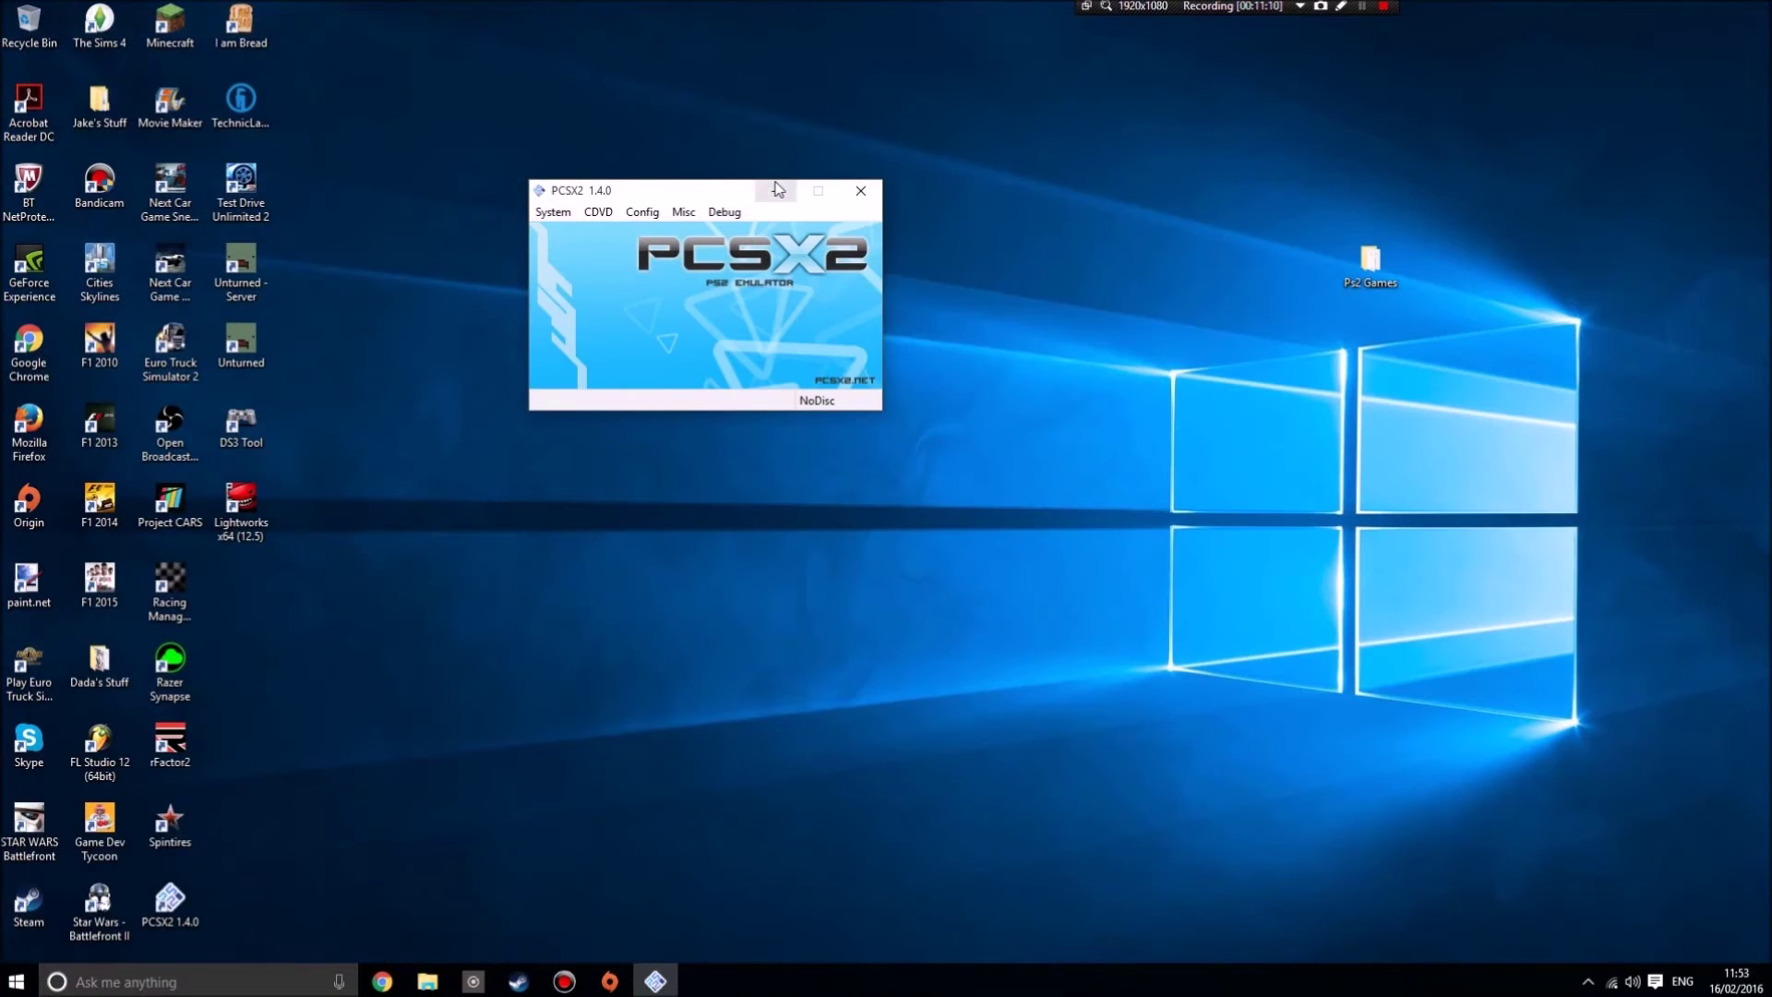
Rebind Pad 1's Triangle and Circle buttons in LilyPad settings, then apply and save with OK
left_click(554, 212)
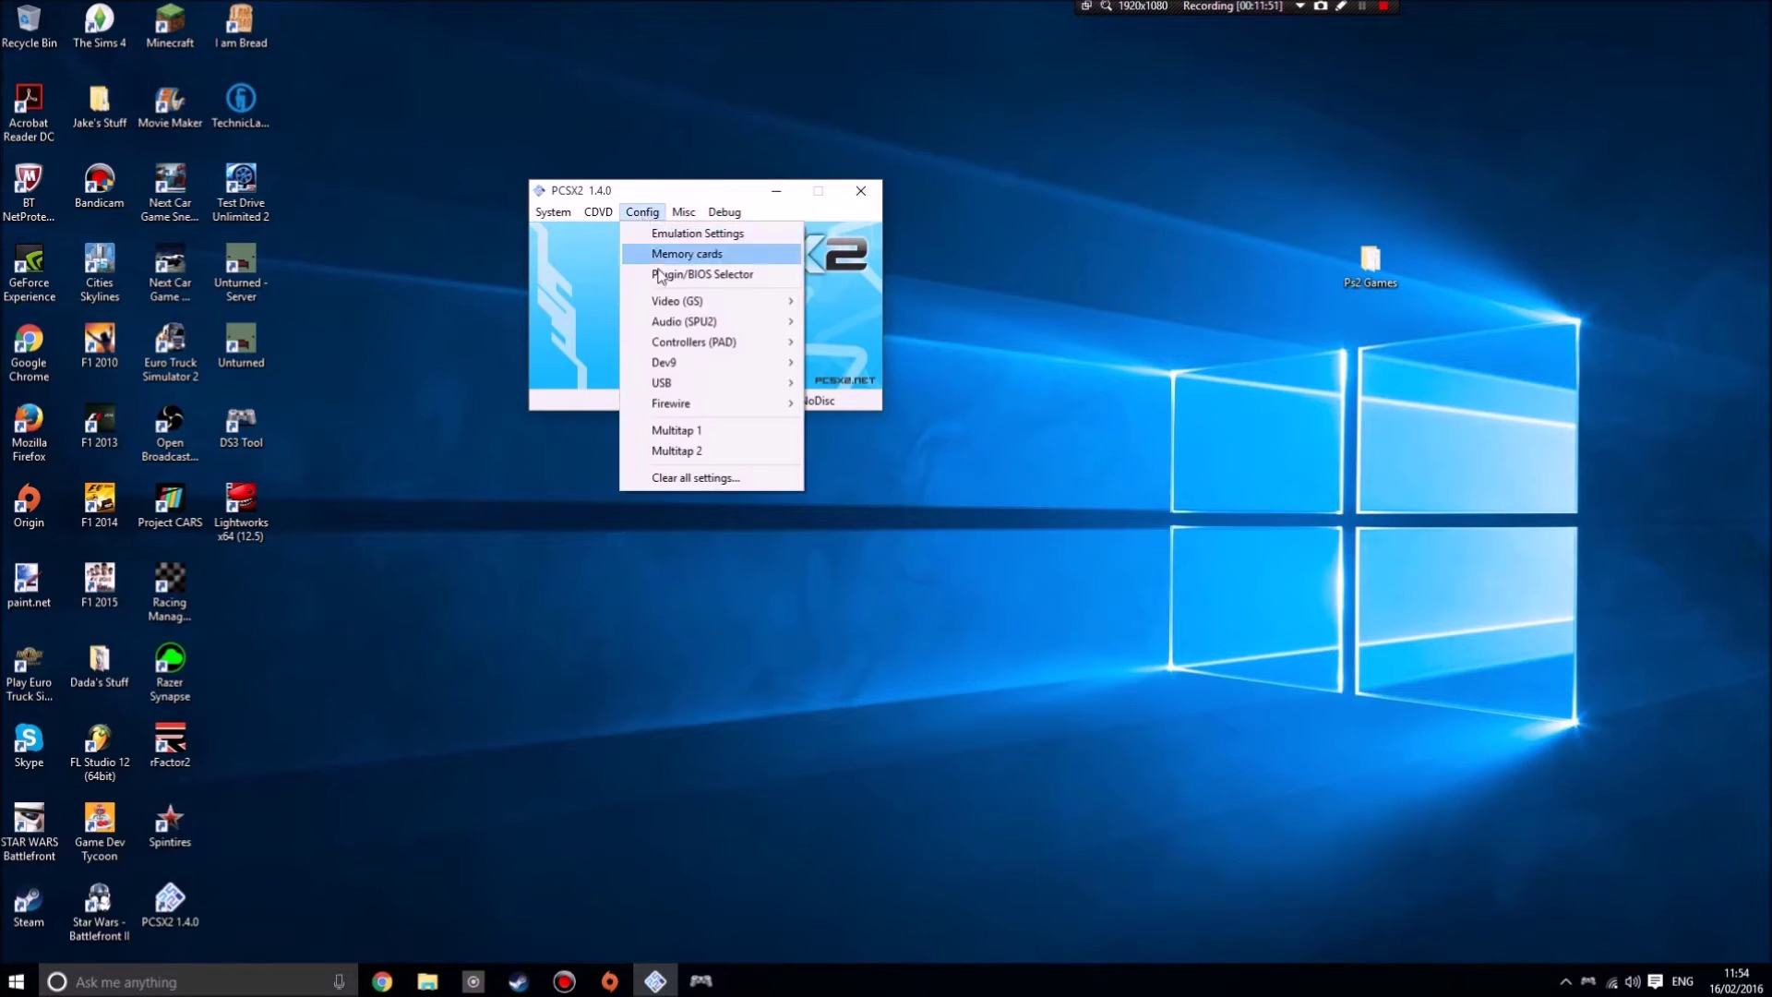
left_click(705, 348)
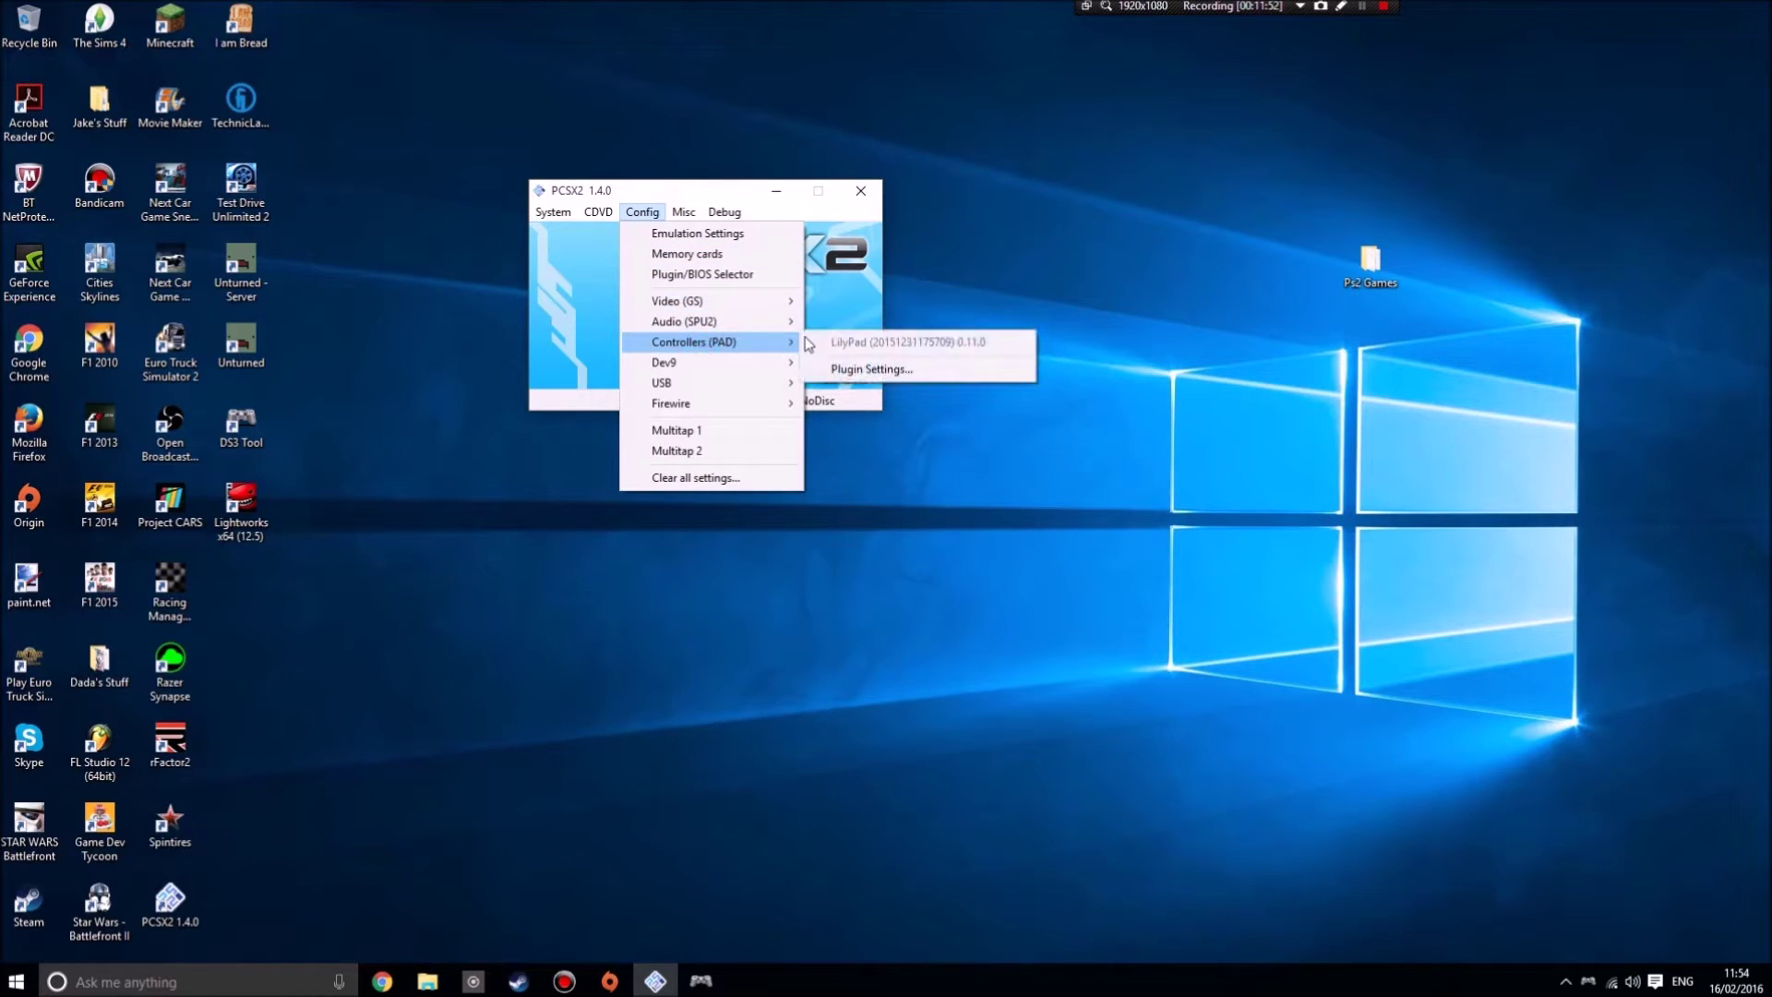
left_click(872, 368)
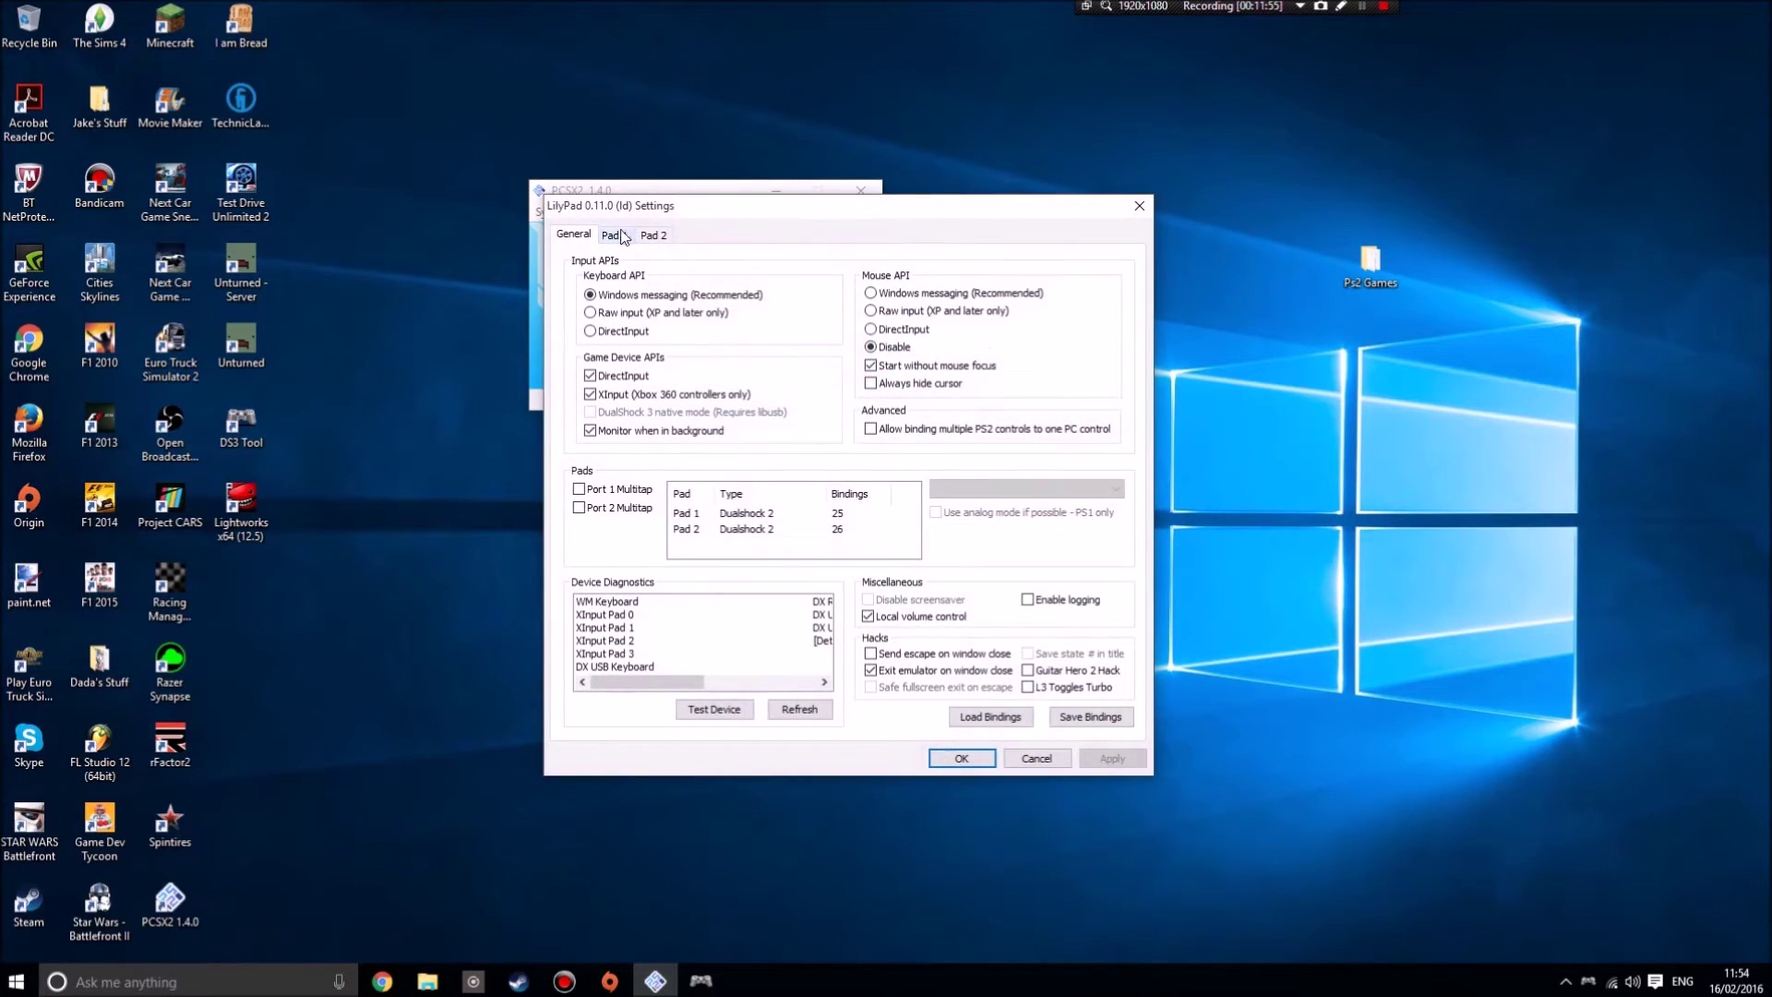
left_click(616, 236)
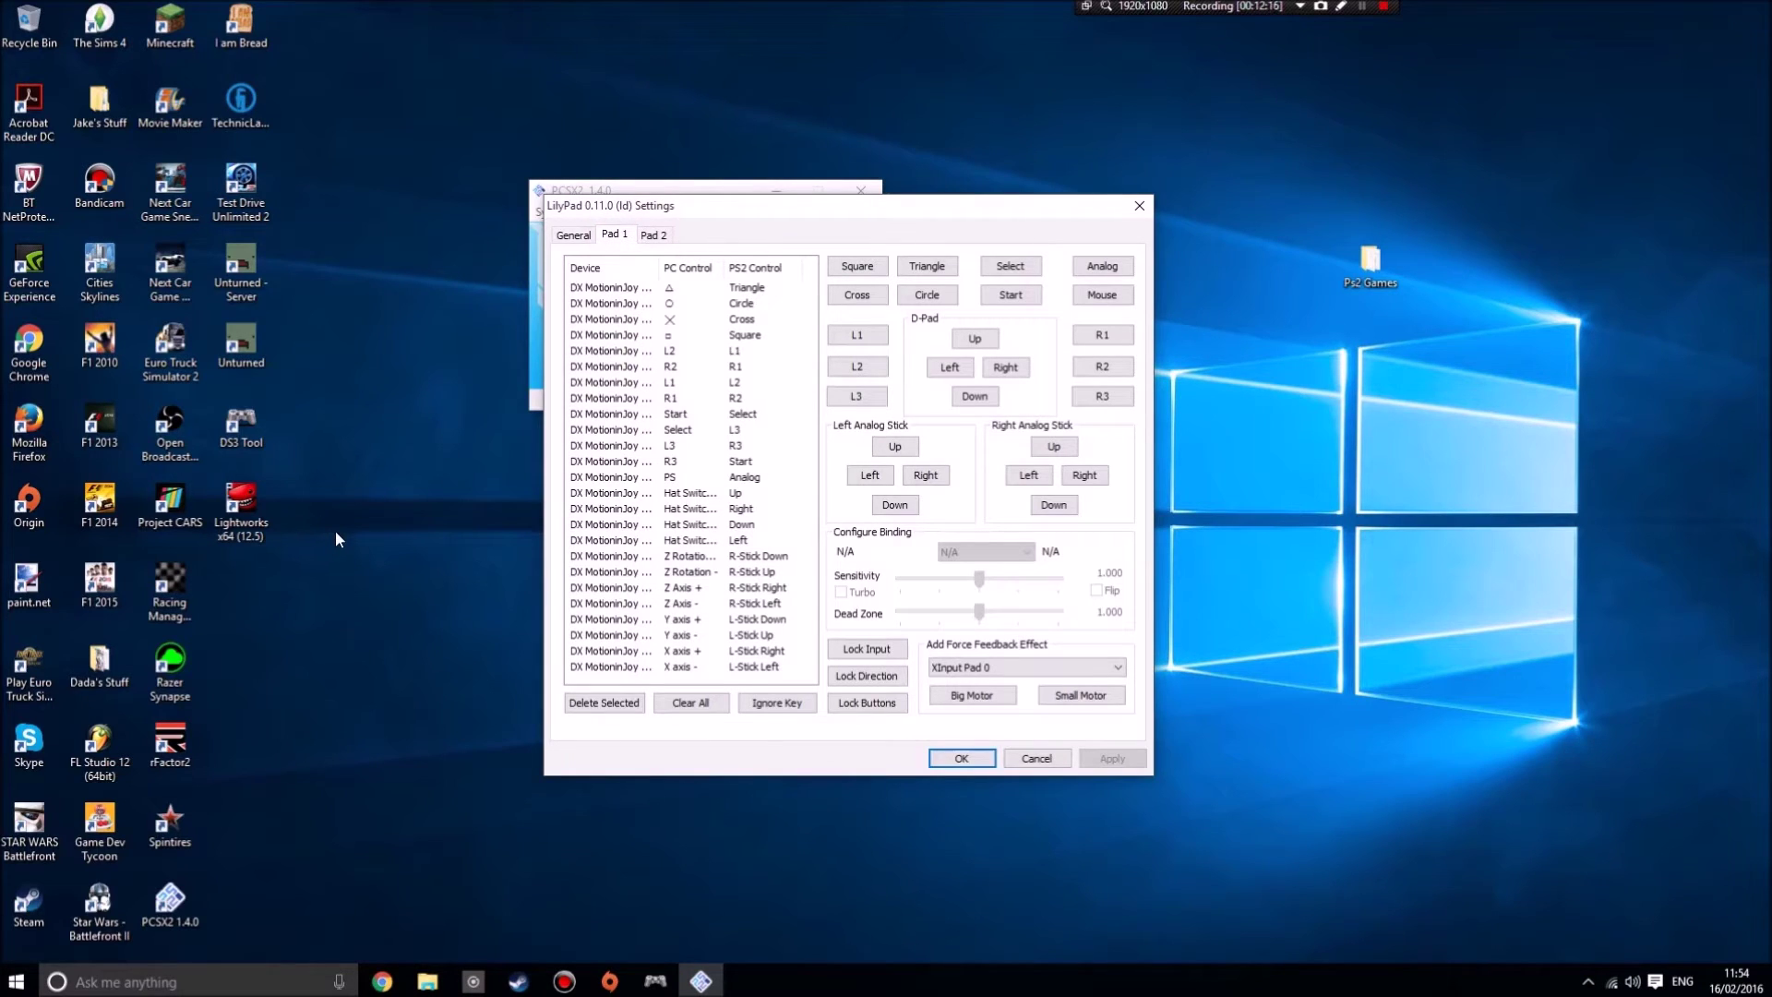
left_click(668, 292)
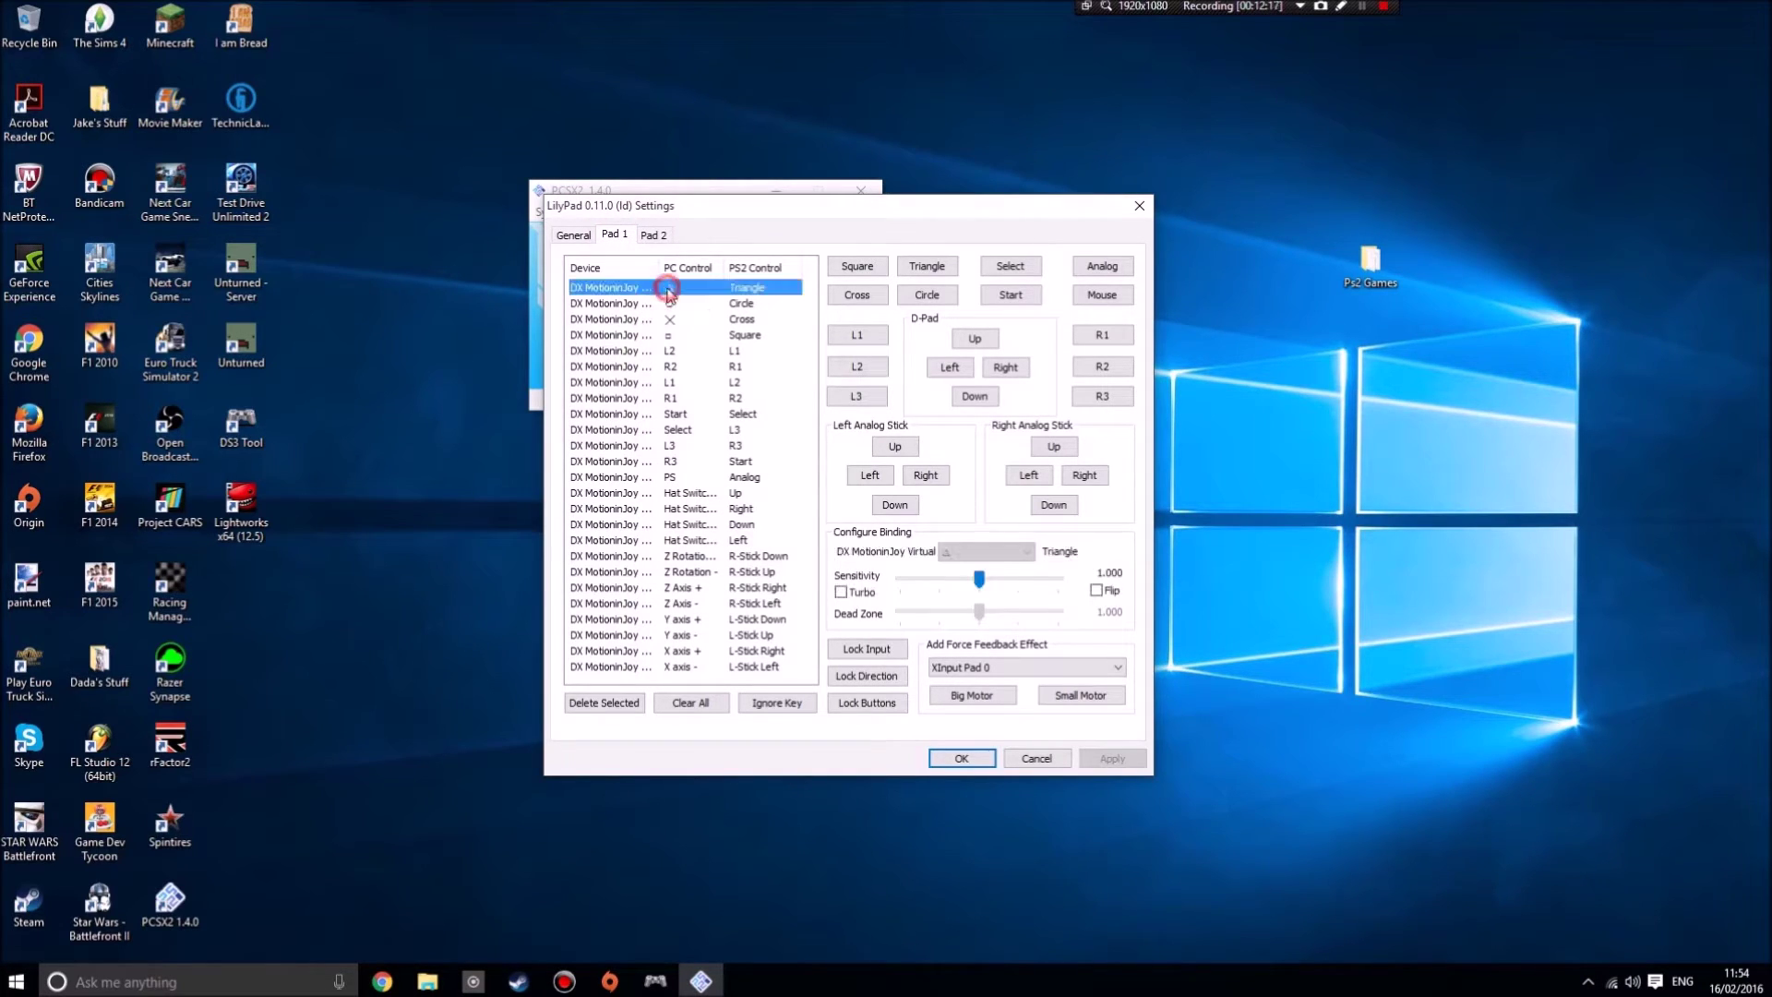
left_click(917, 270)
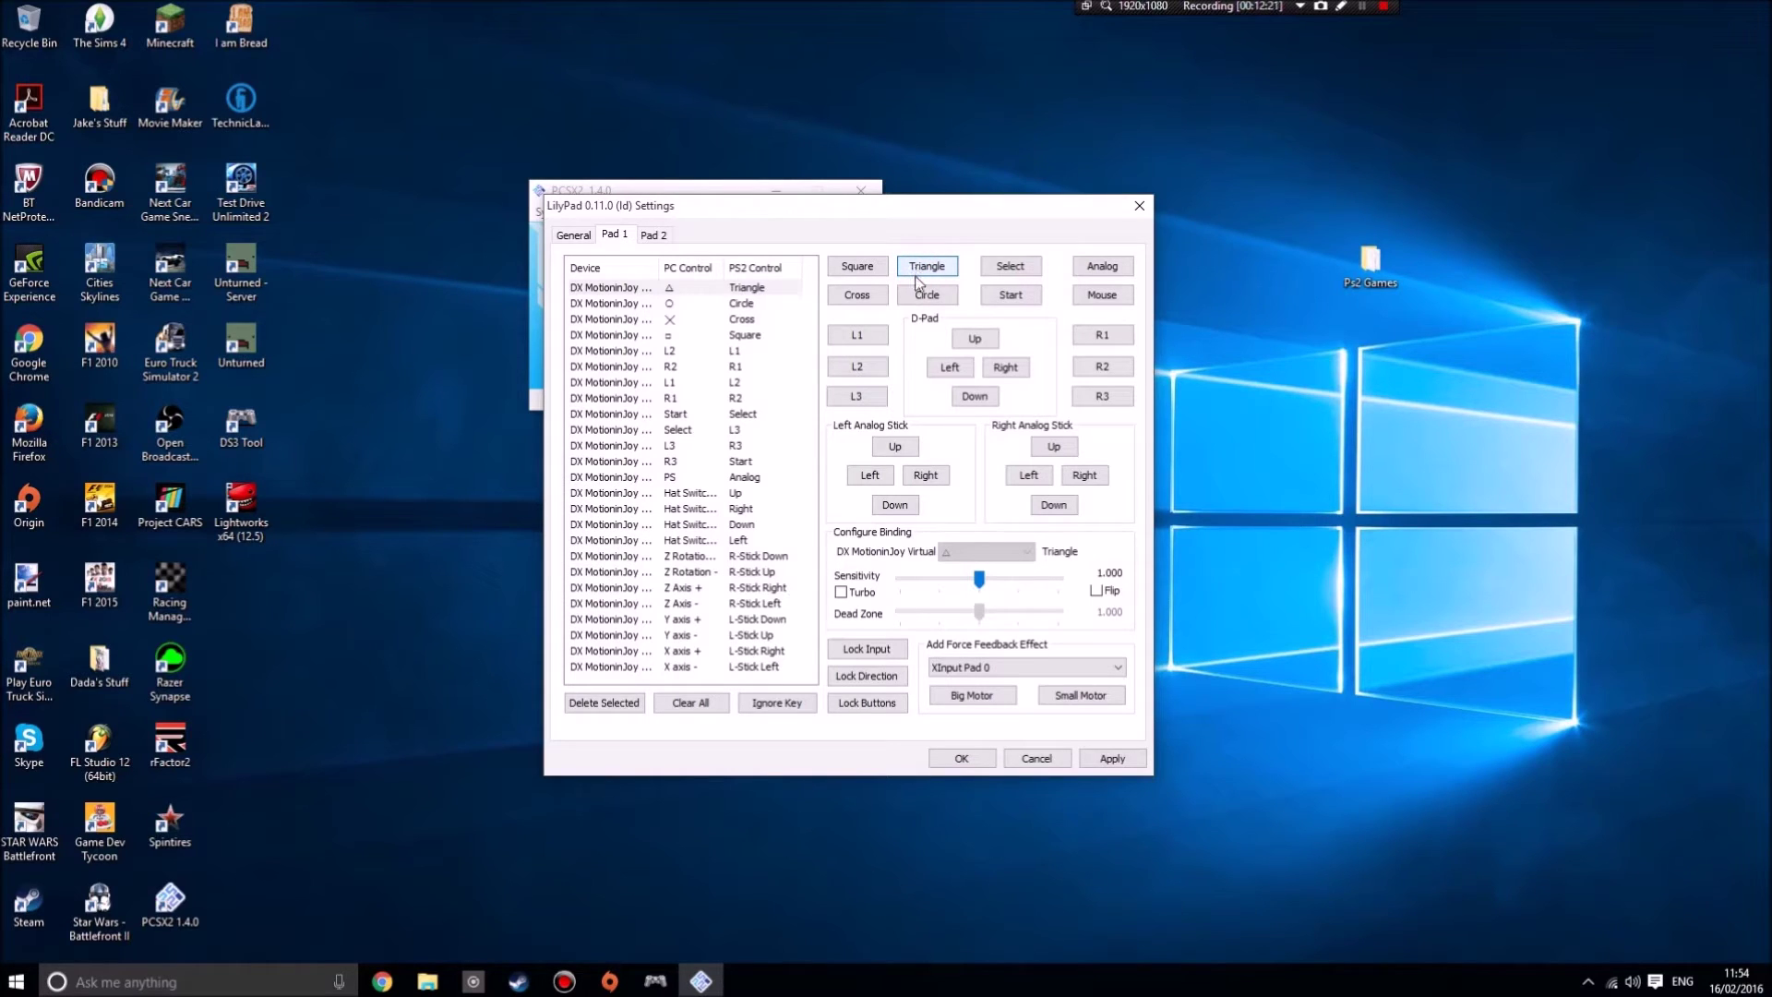
left_click(920, 296)
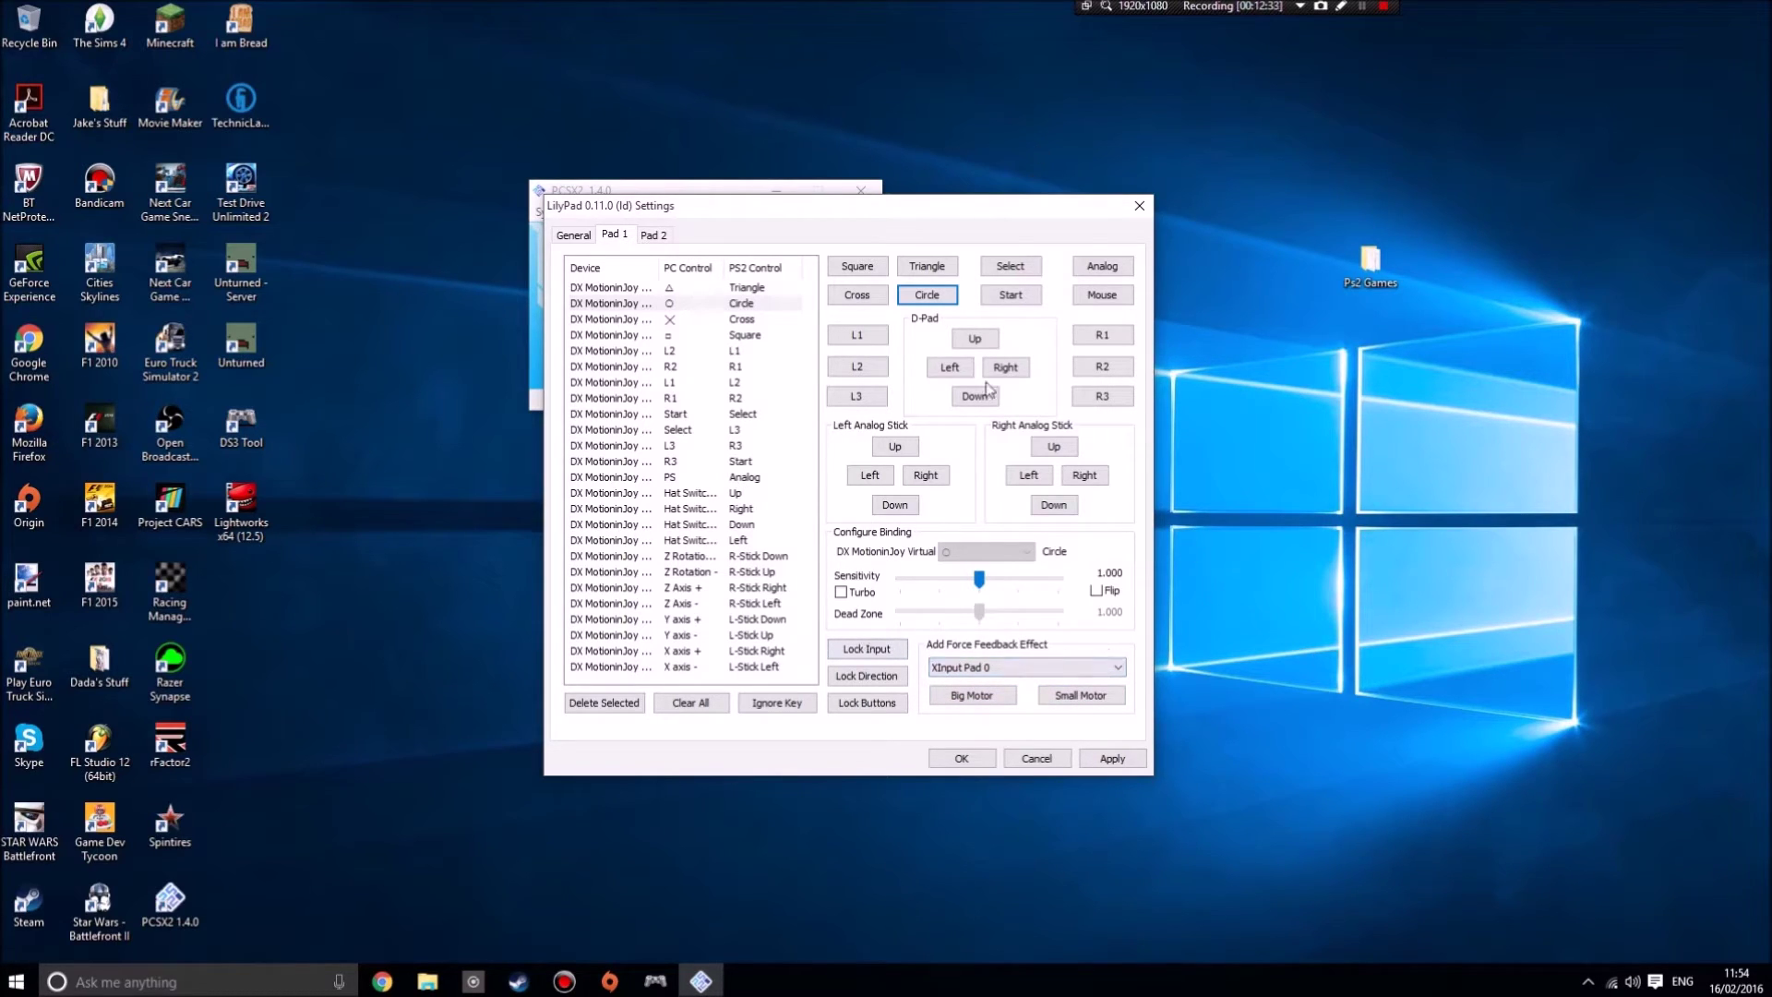
left_click(1112, 760)
left_click(960, 758)
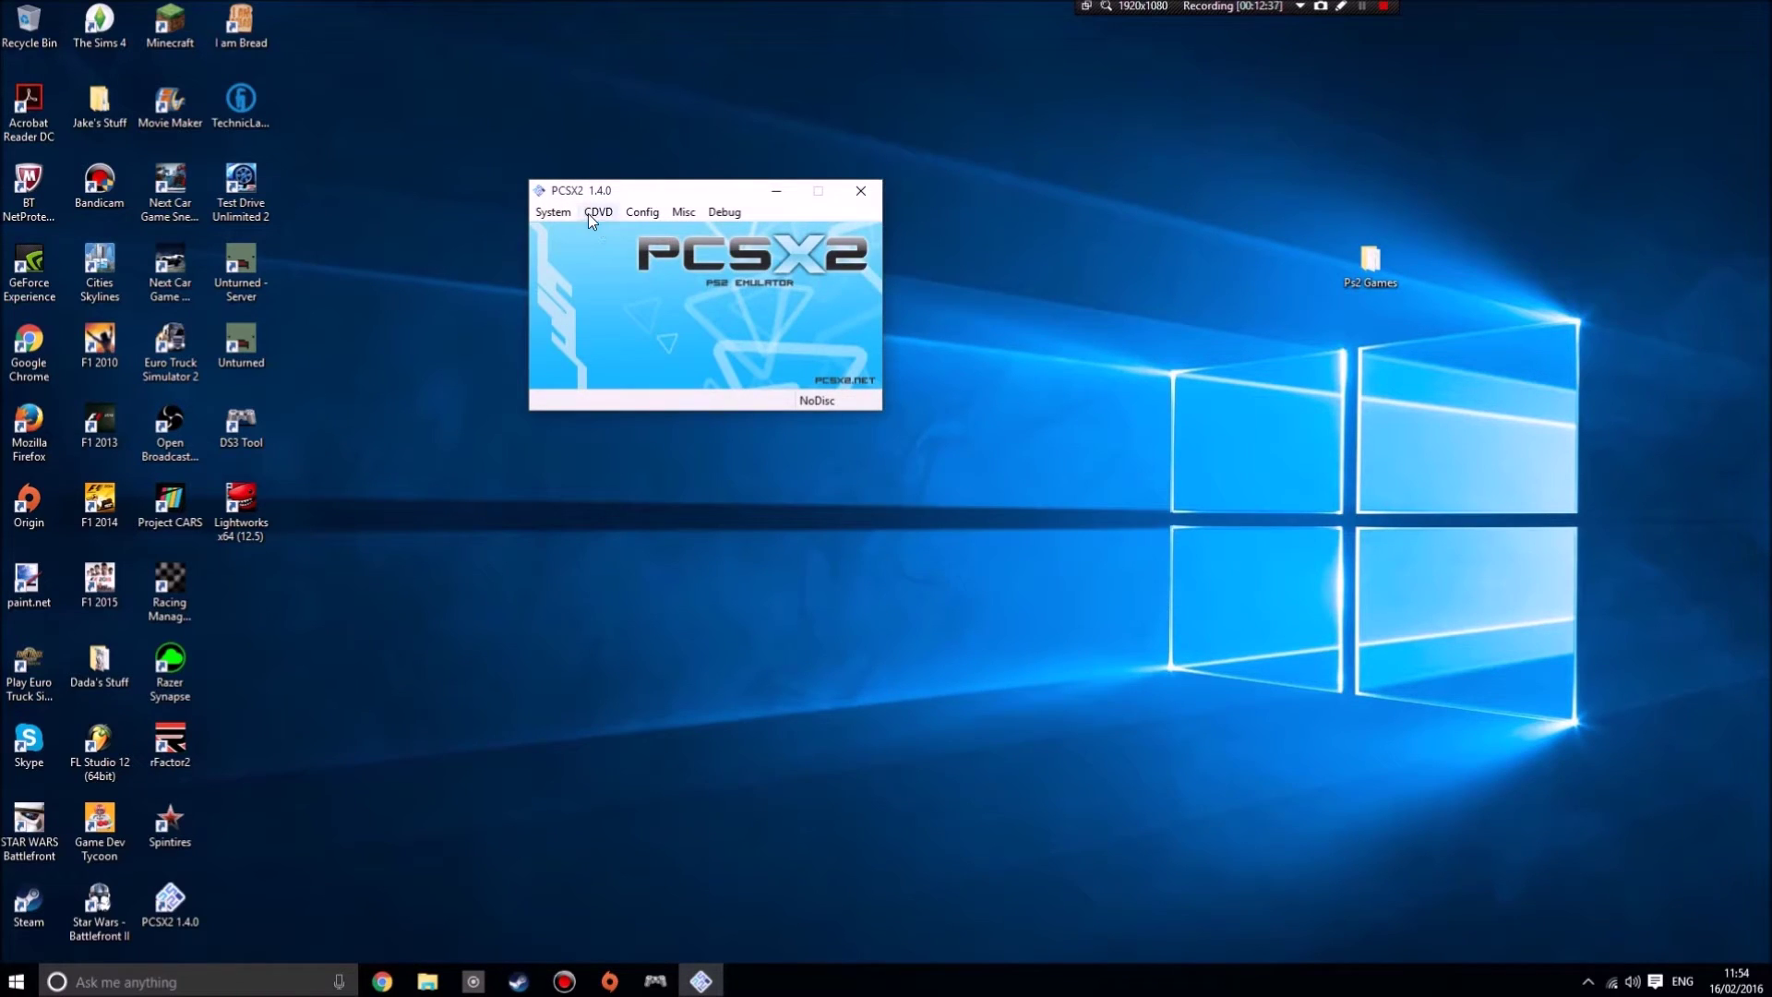
Boot the BIOS with Boot CDVD (full) and enter its Browser to see the memory cards
left_click(554, 211)
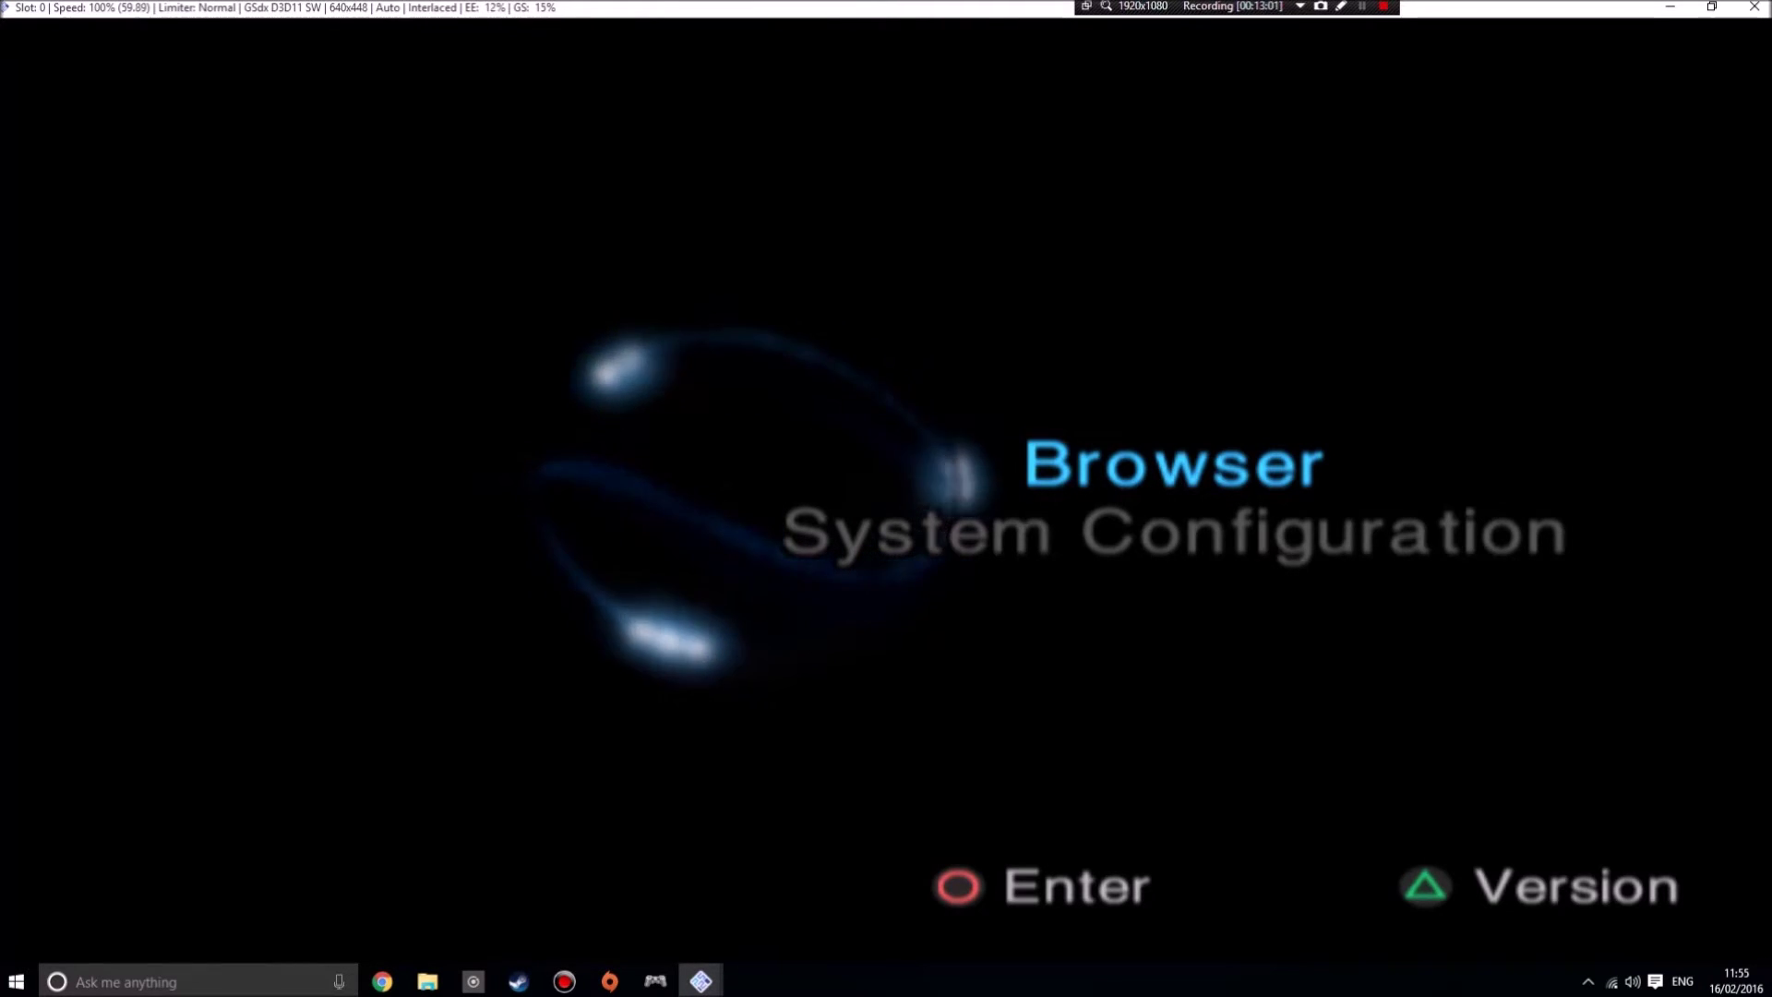
key("Down")
key("Up")
key("Down")
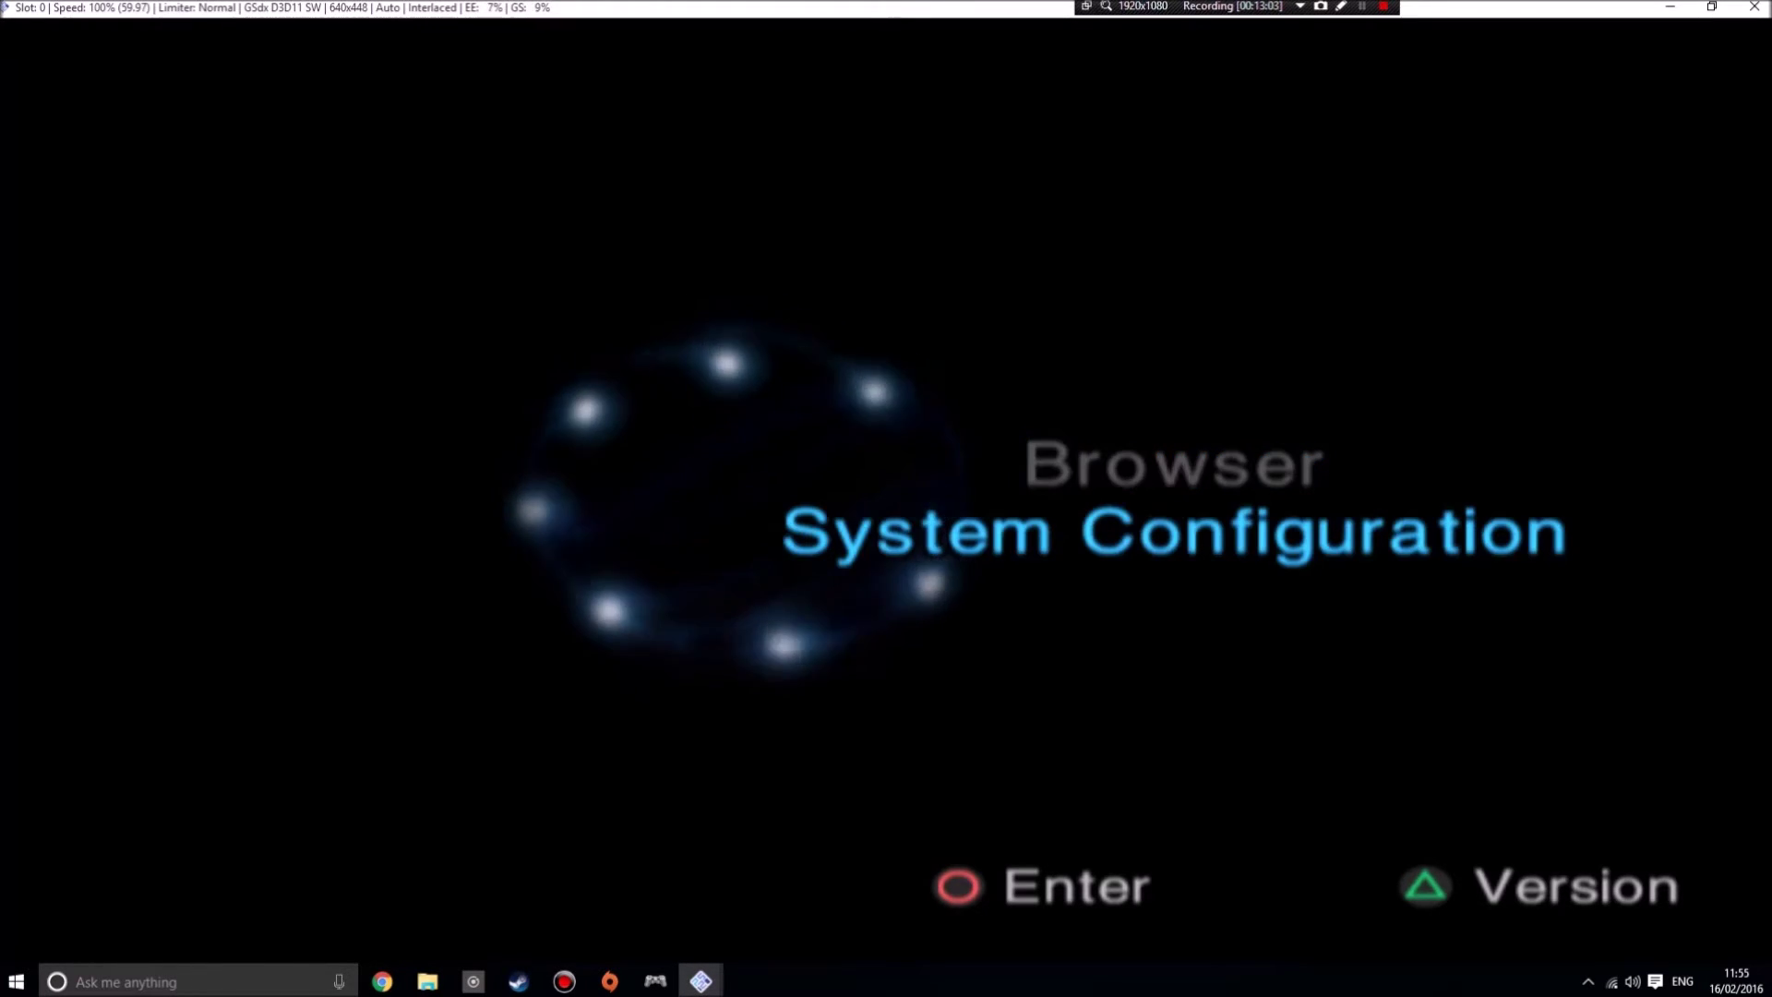
key("Return")
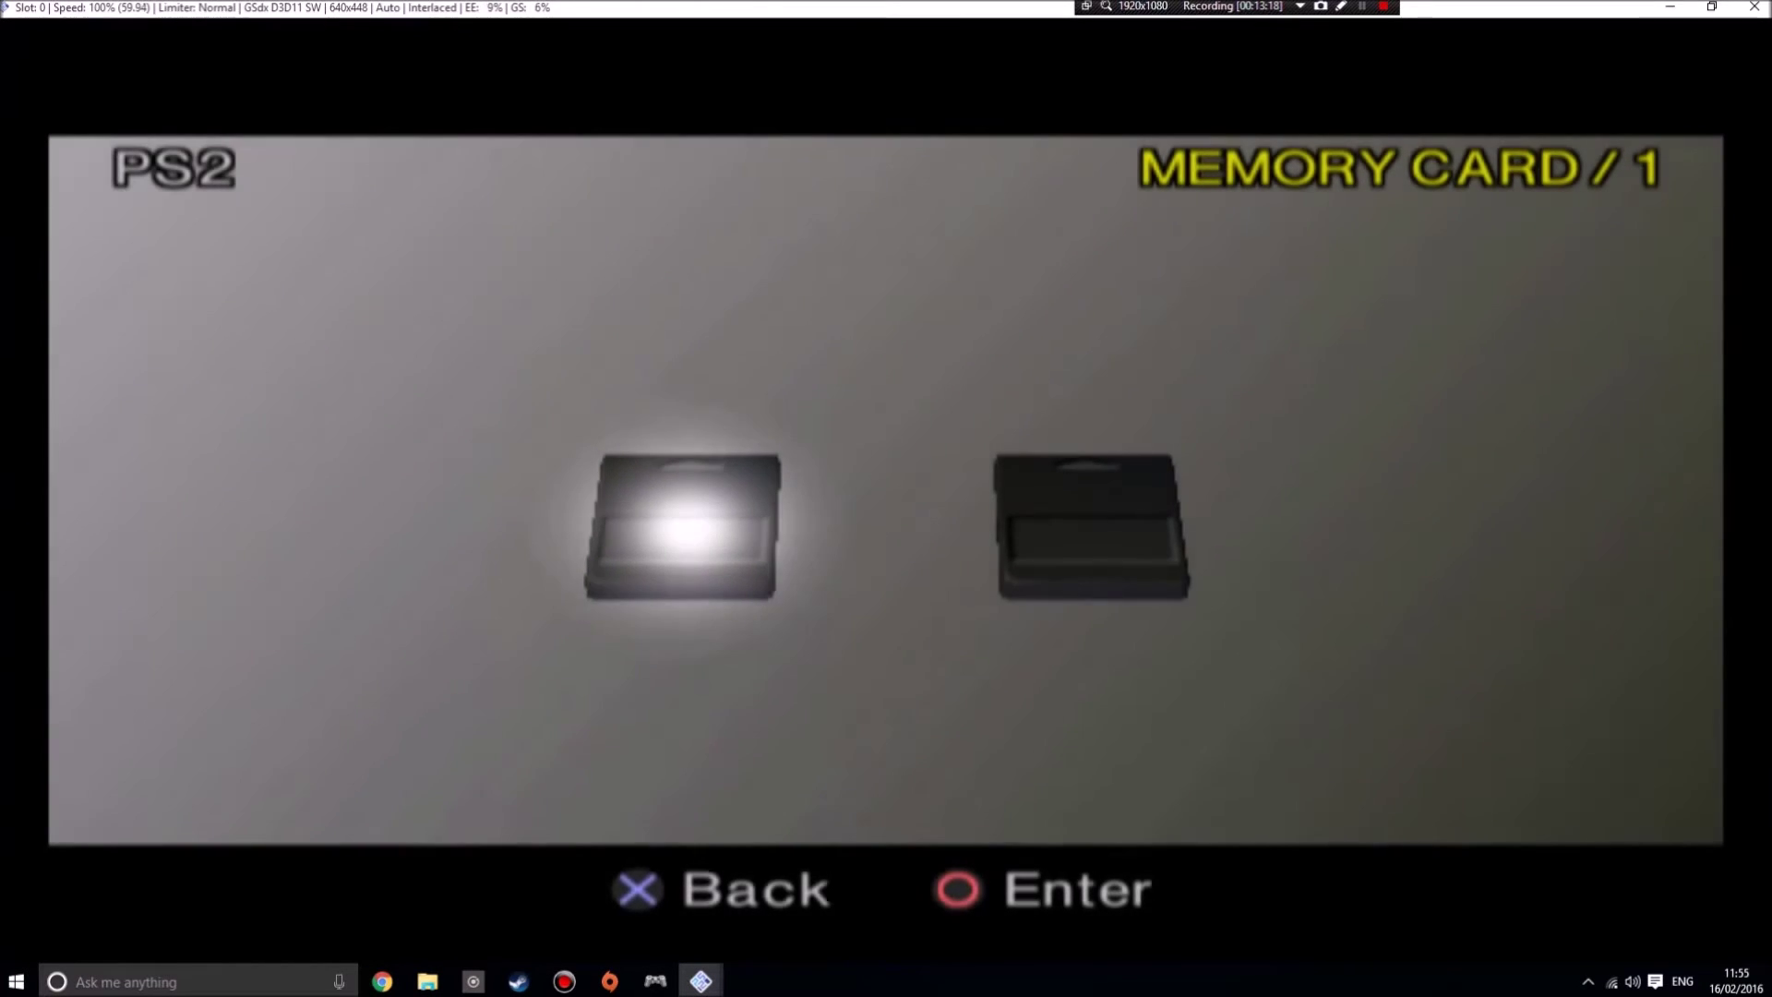
Open memory card 1 and browse its saved games, including the Ratchet & Clank and LEGO Star Wars saves
key("Return")
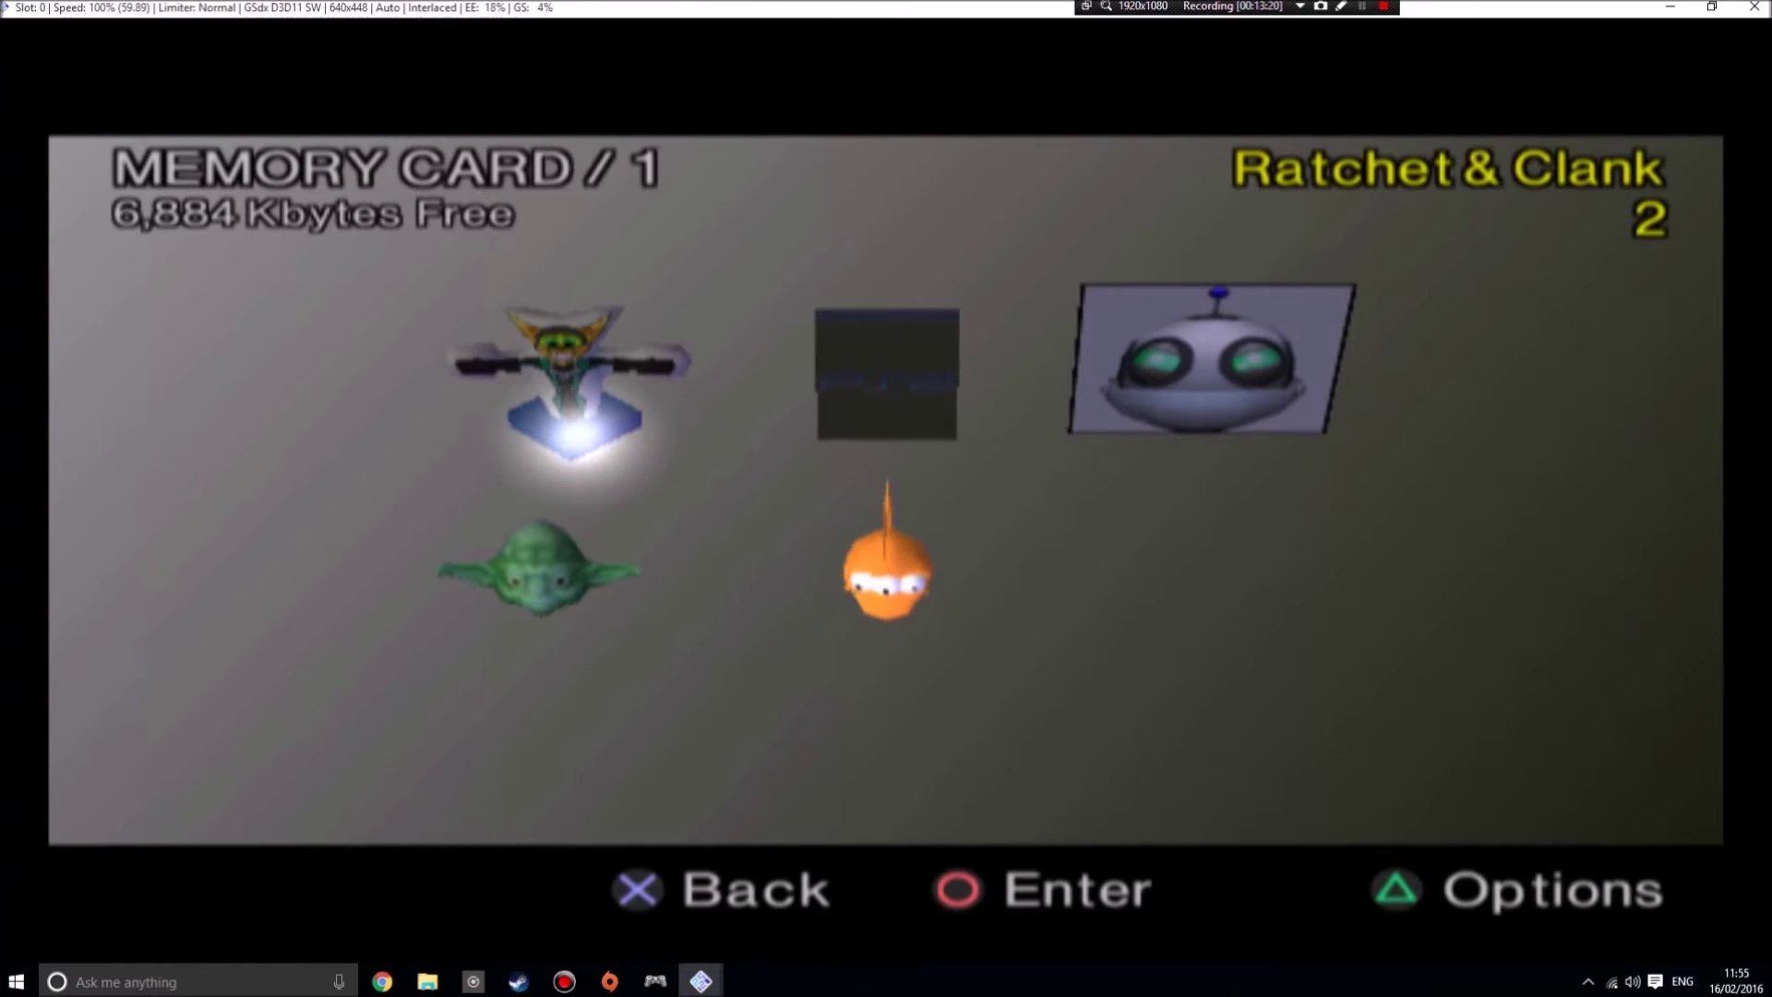
key("Down")
key("Right")
key("Up")
key("Right")
key("Left")
key("Left")
key("Right")
key("Right")
key("Down")
key("Left")
key("Up")
key("Right")
key("Right")
key("Left")
key("Left")
Format memory card 2, then go back to the memory card list
key("Down")
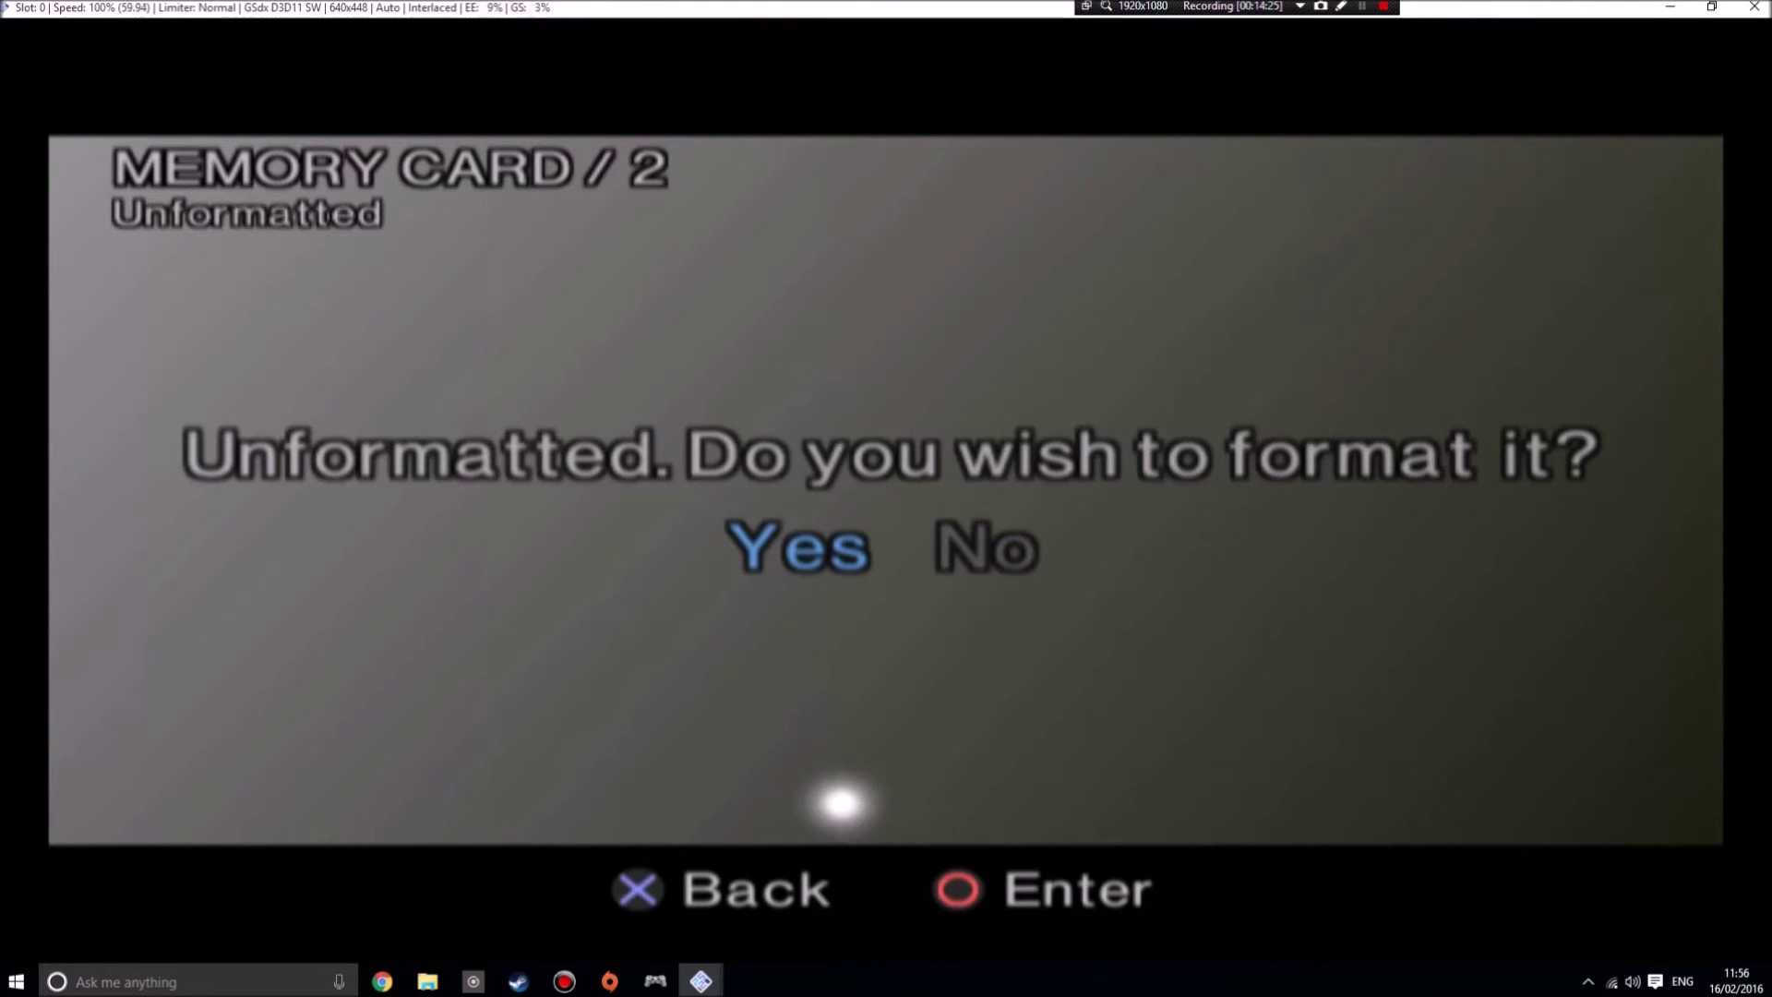
key("Return")
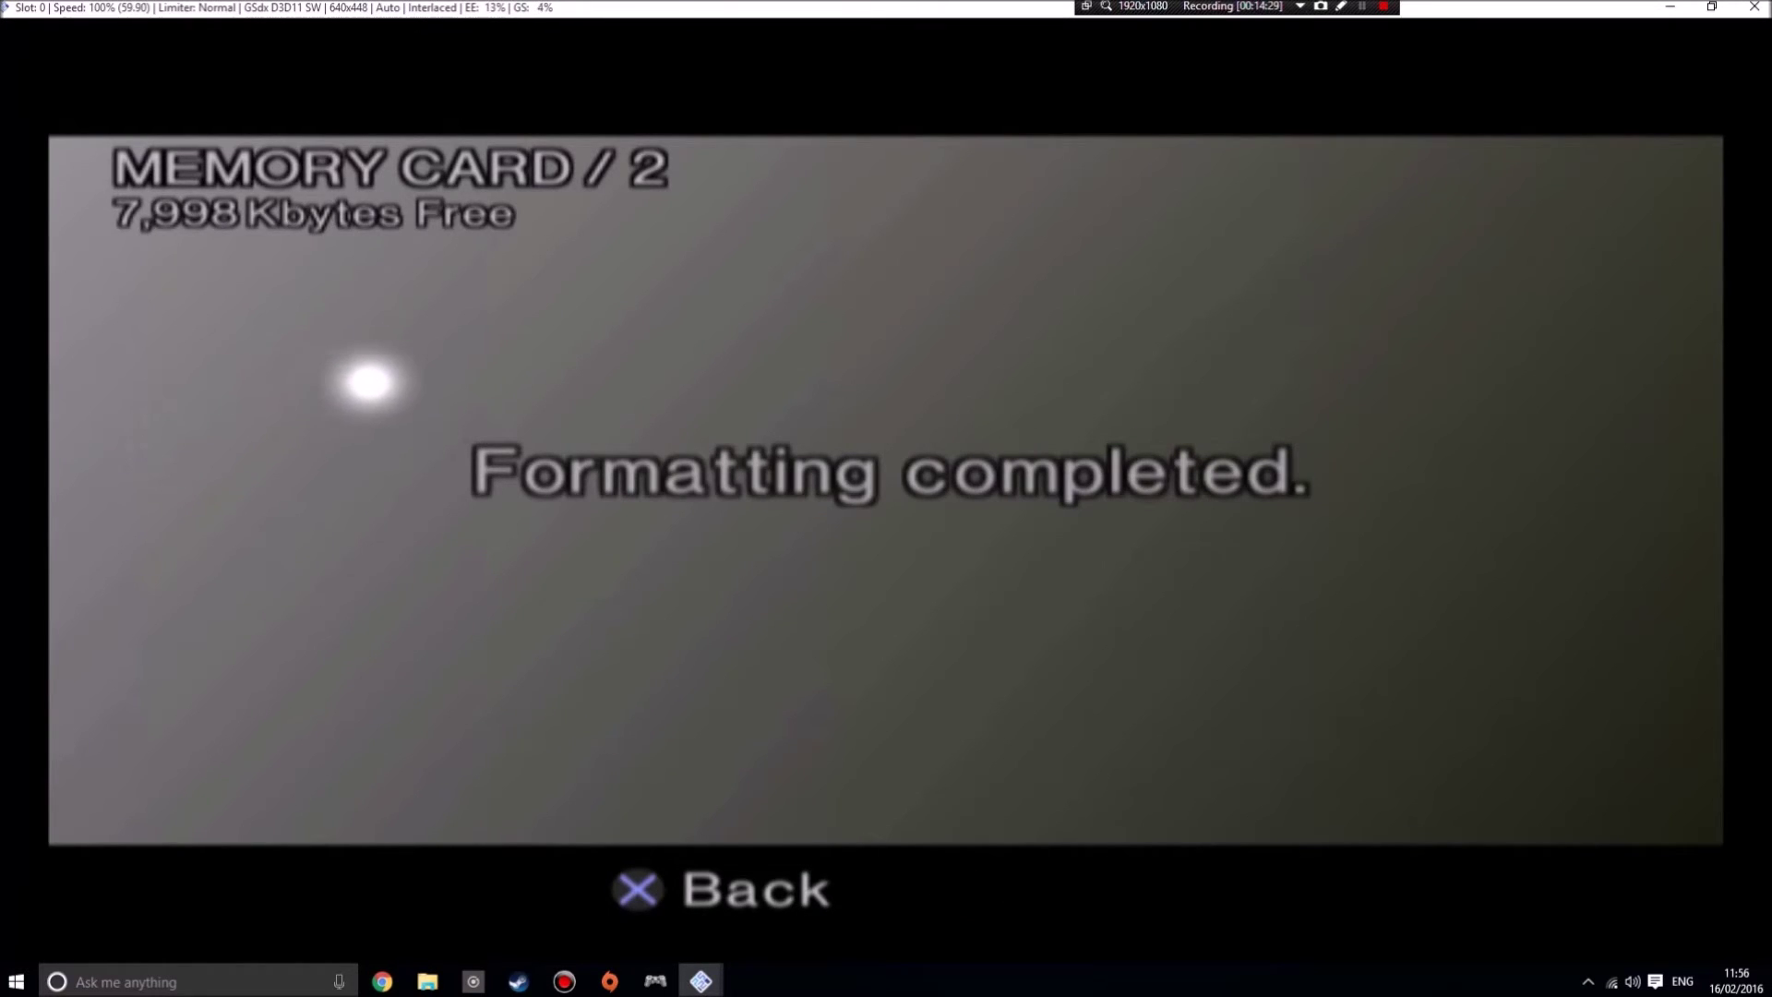
key("Escape")
key("Escape")
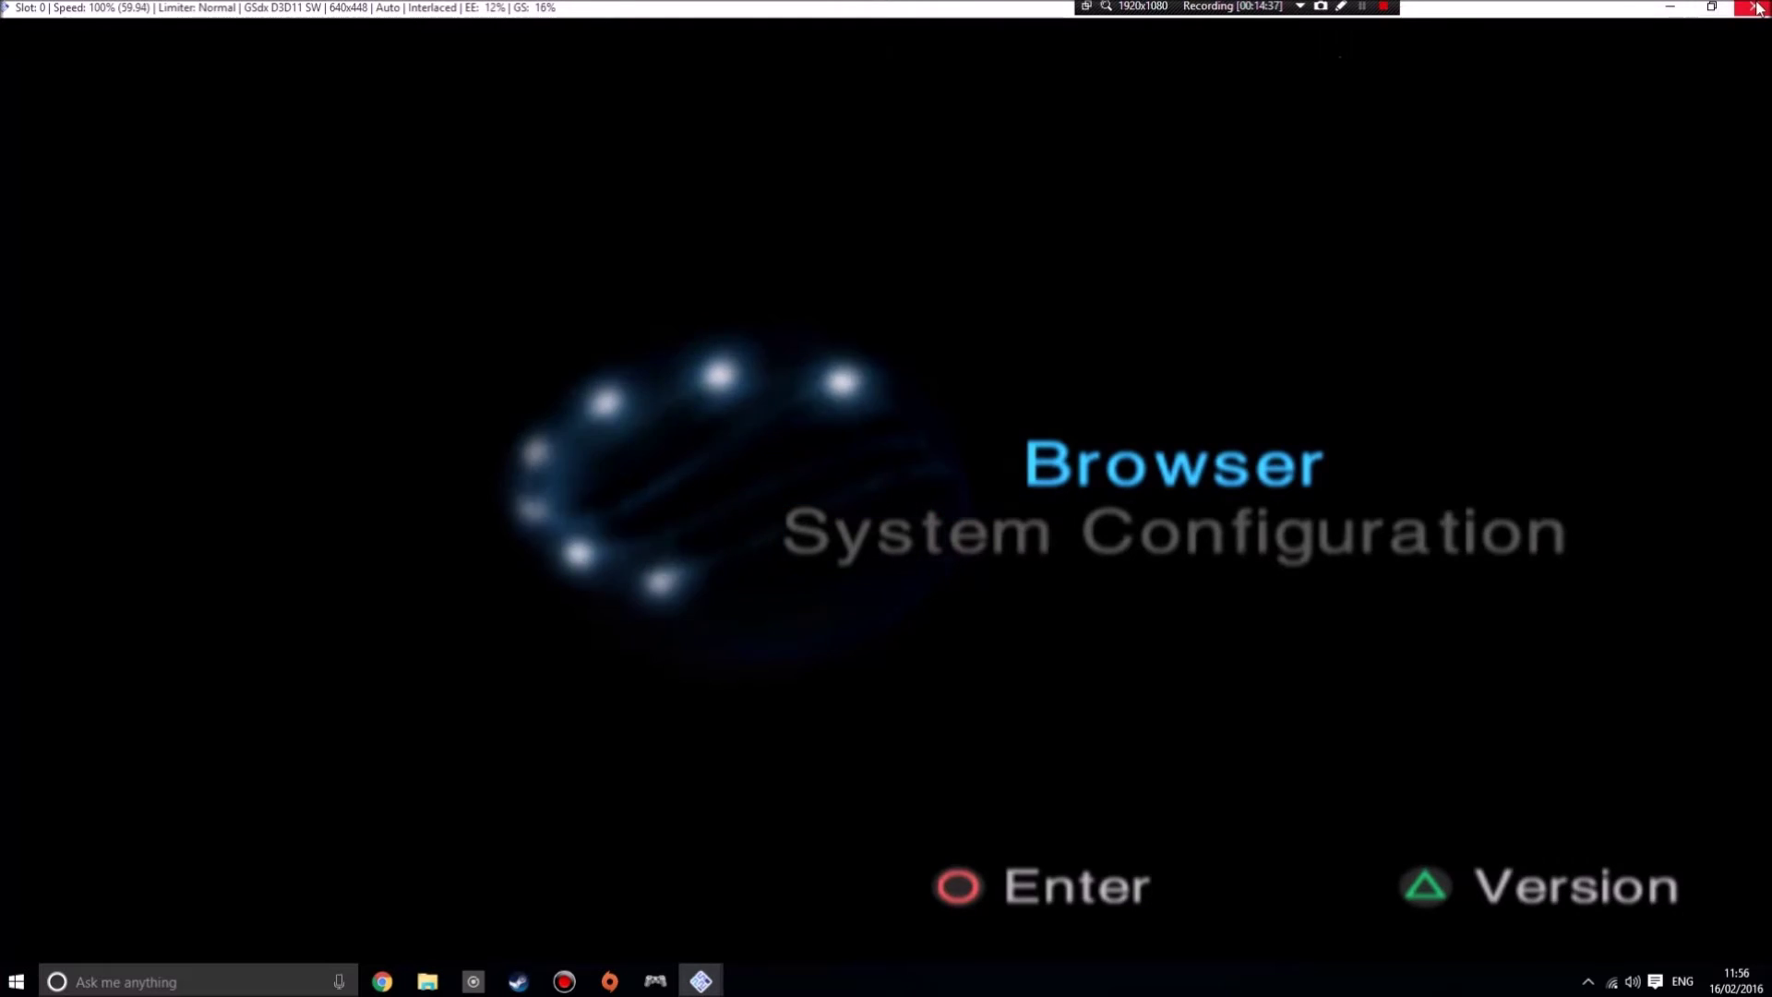
Leave fullscreen, briefly resume the BIOS, then shut down the running emulation
left_click(1756, 8)
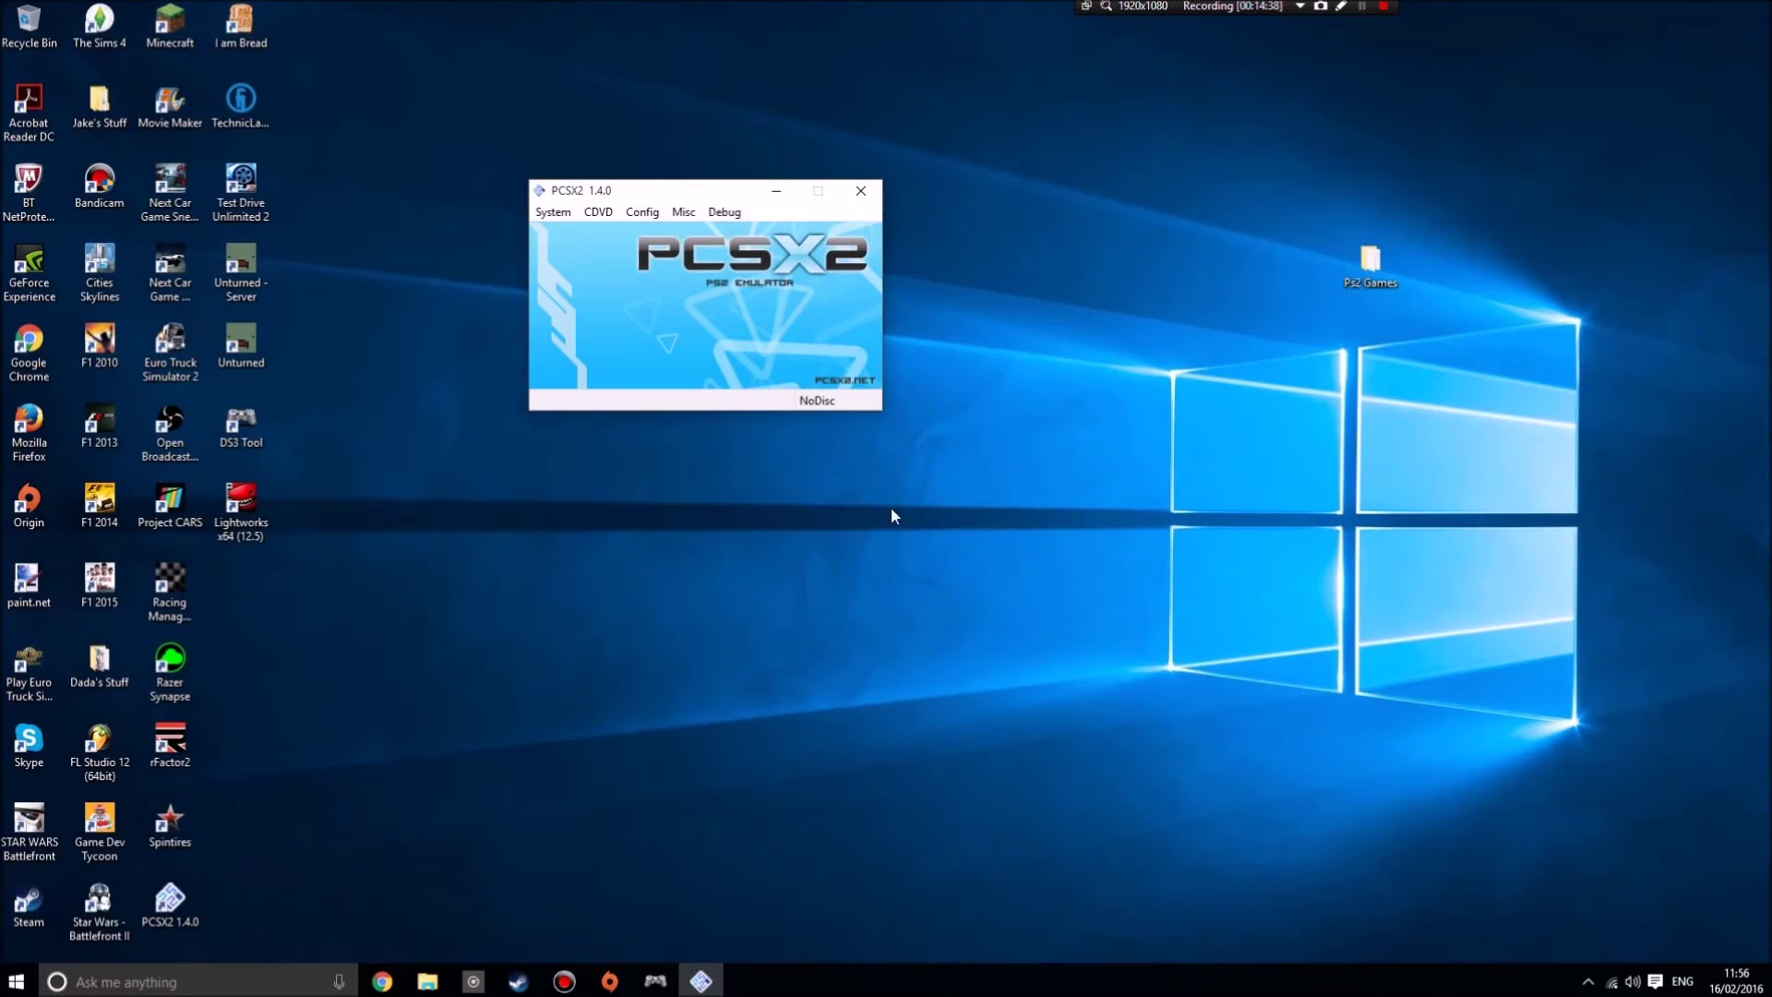
left_click(551, 213)
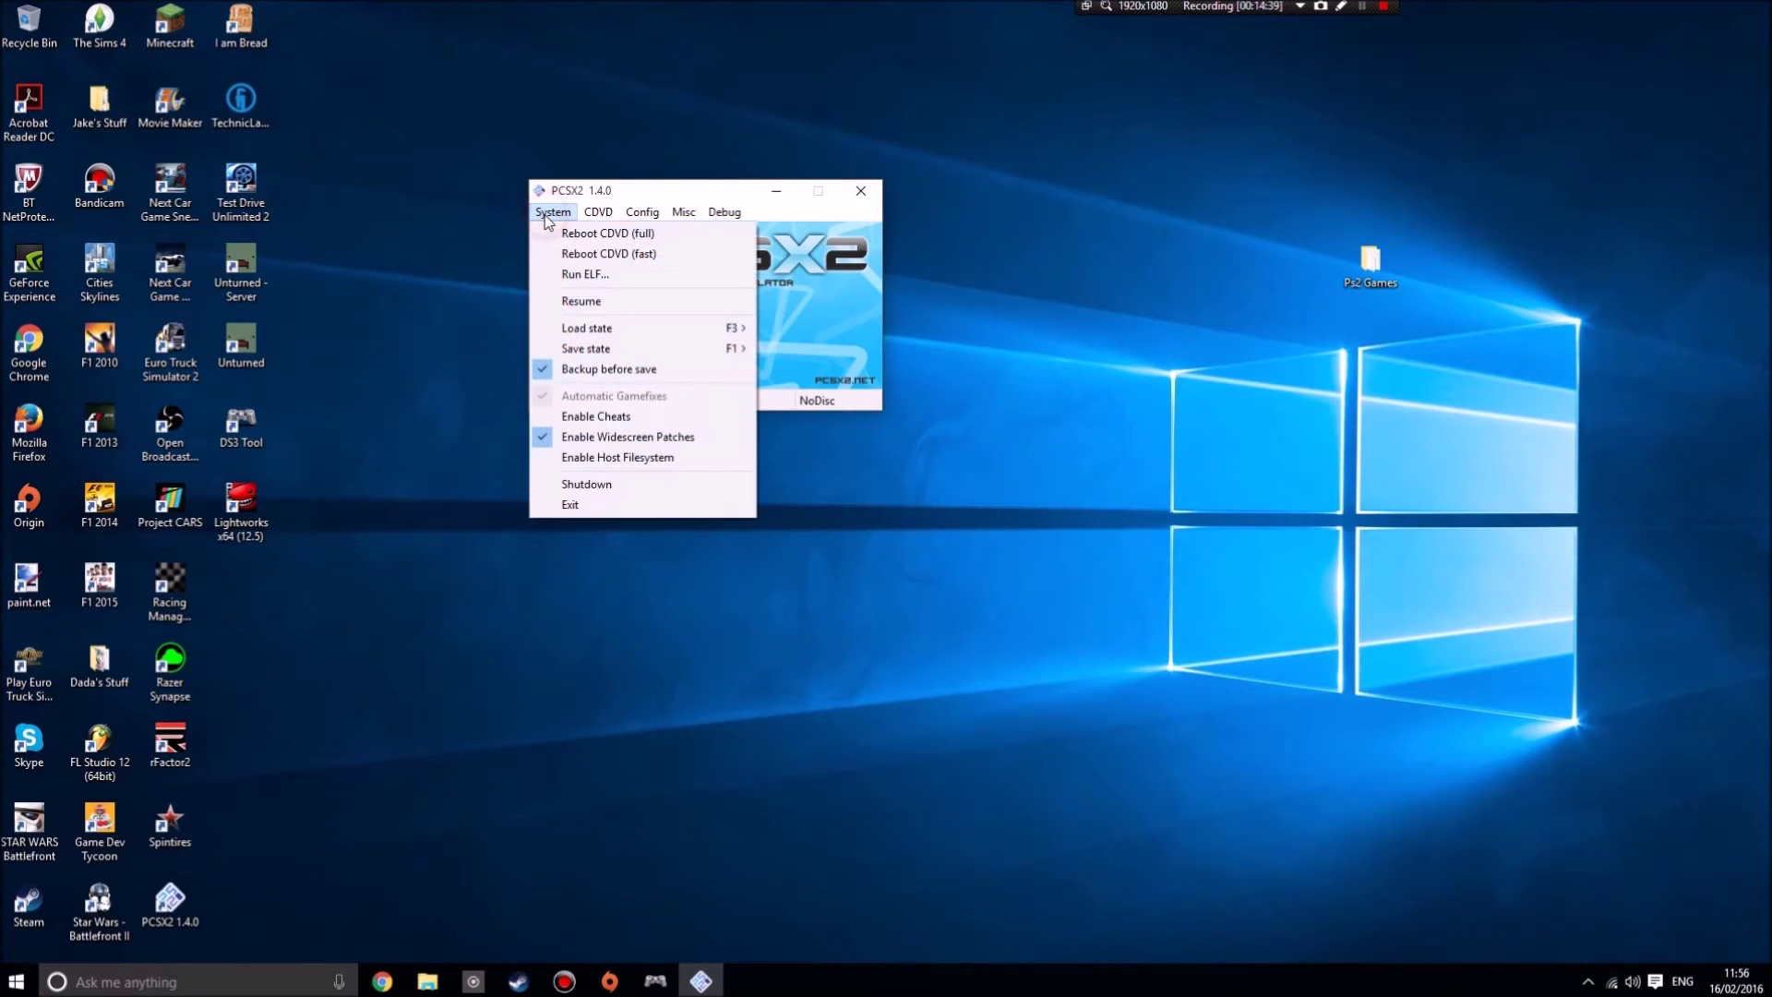
left_click(573, 300)
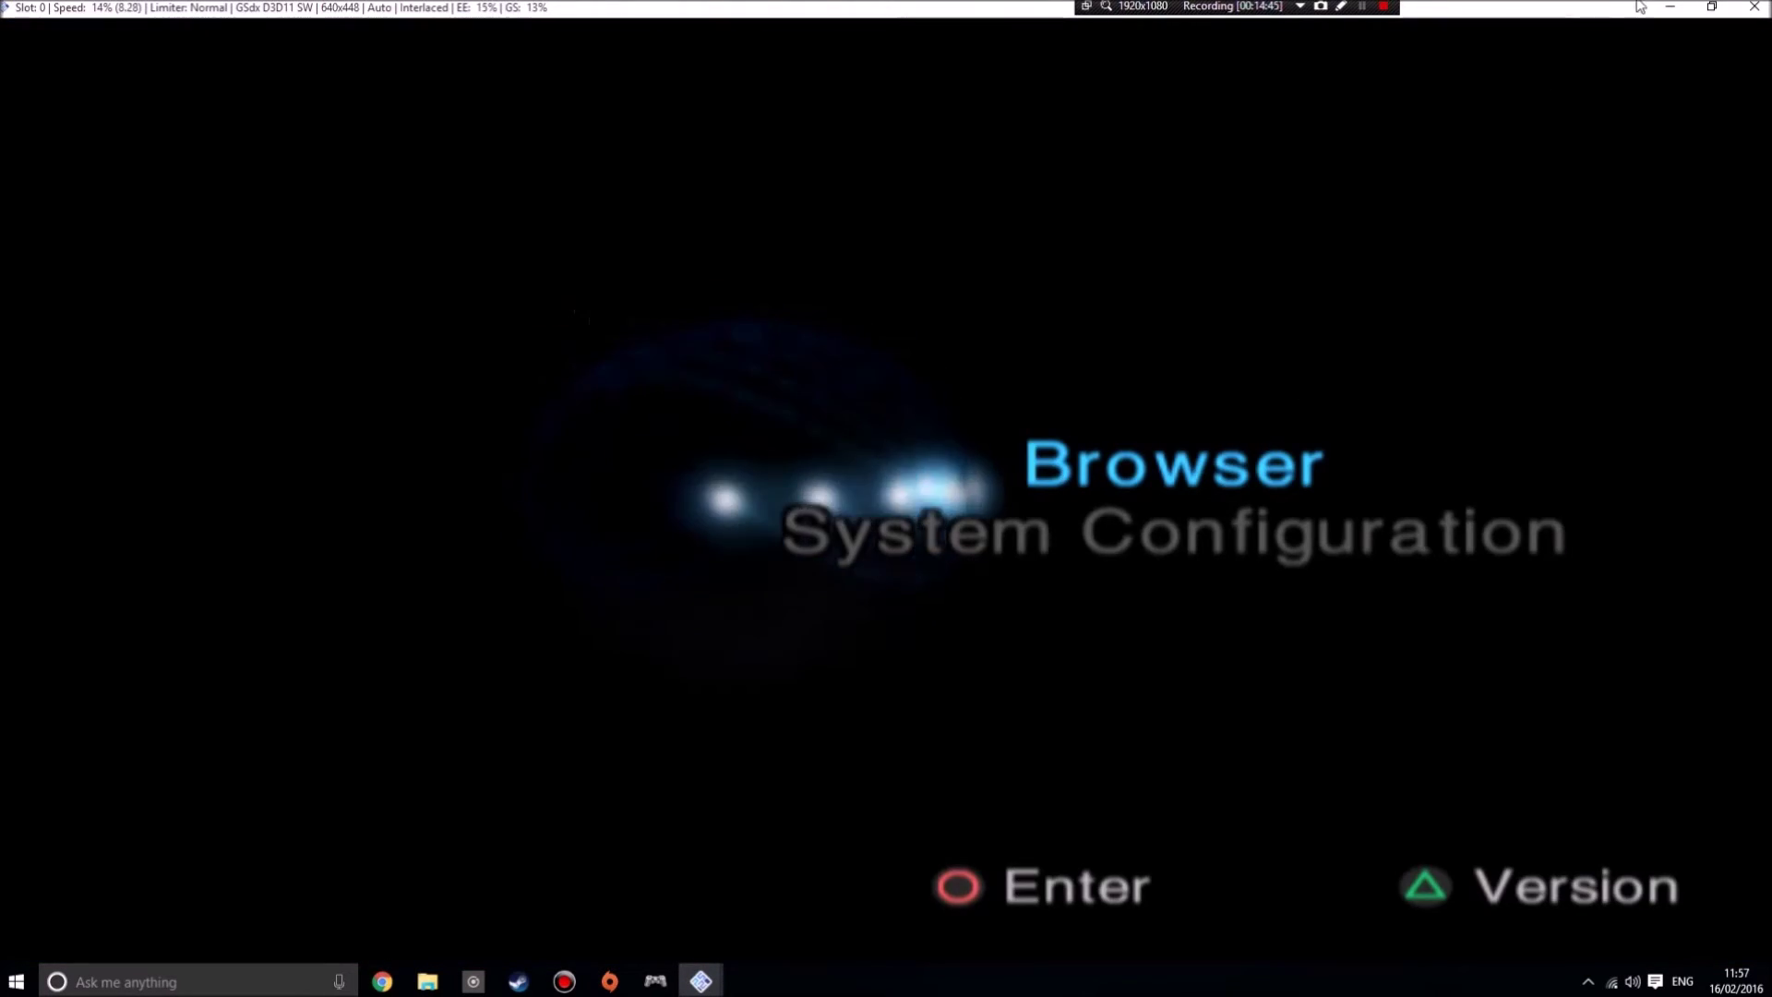
key("Escape")
left_click(545, 211)
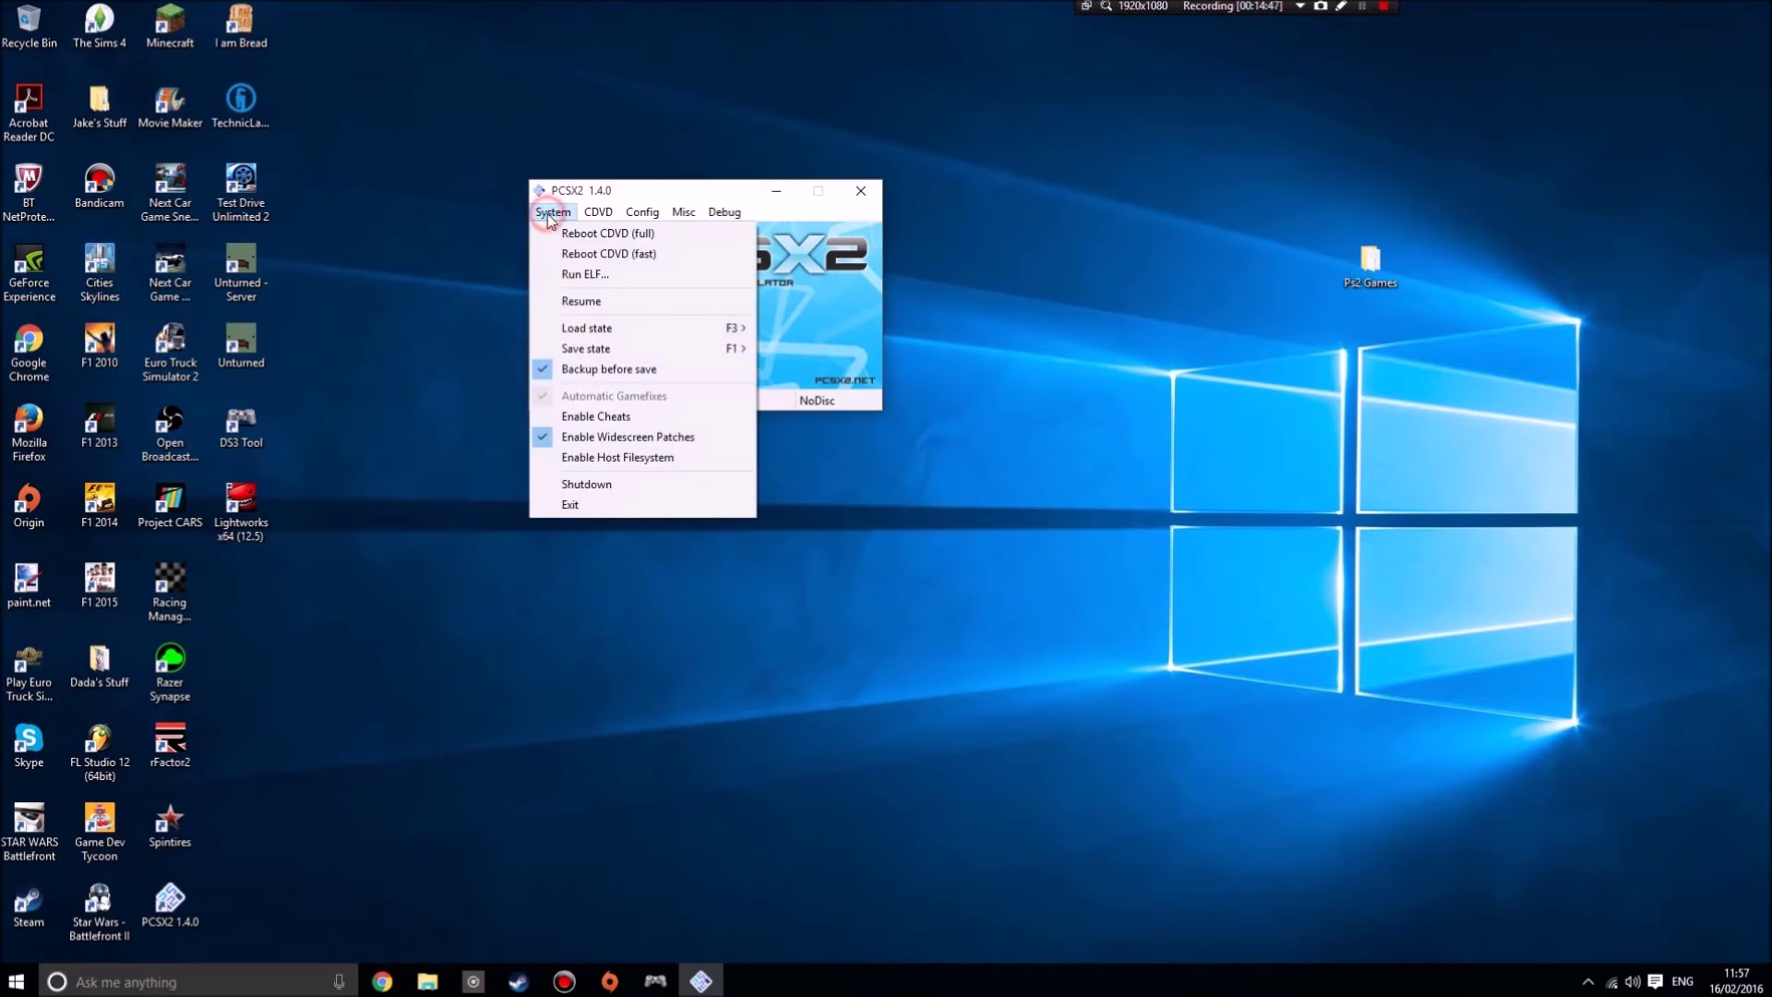
left_click(600, 488)
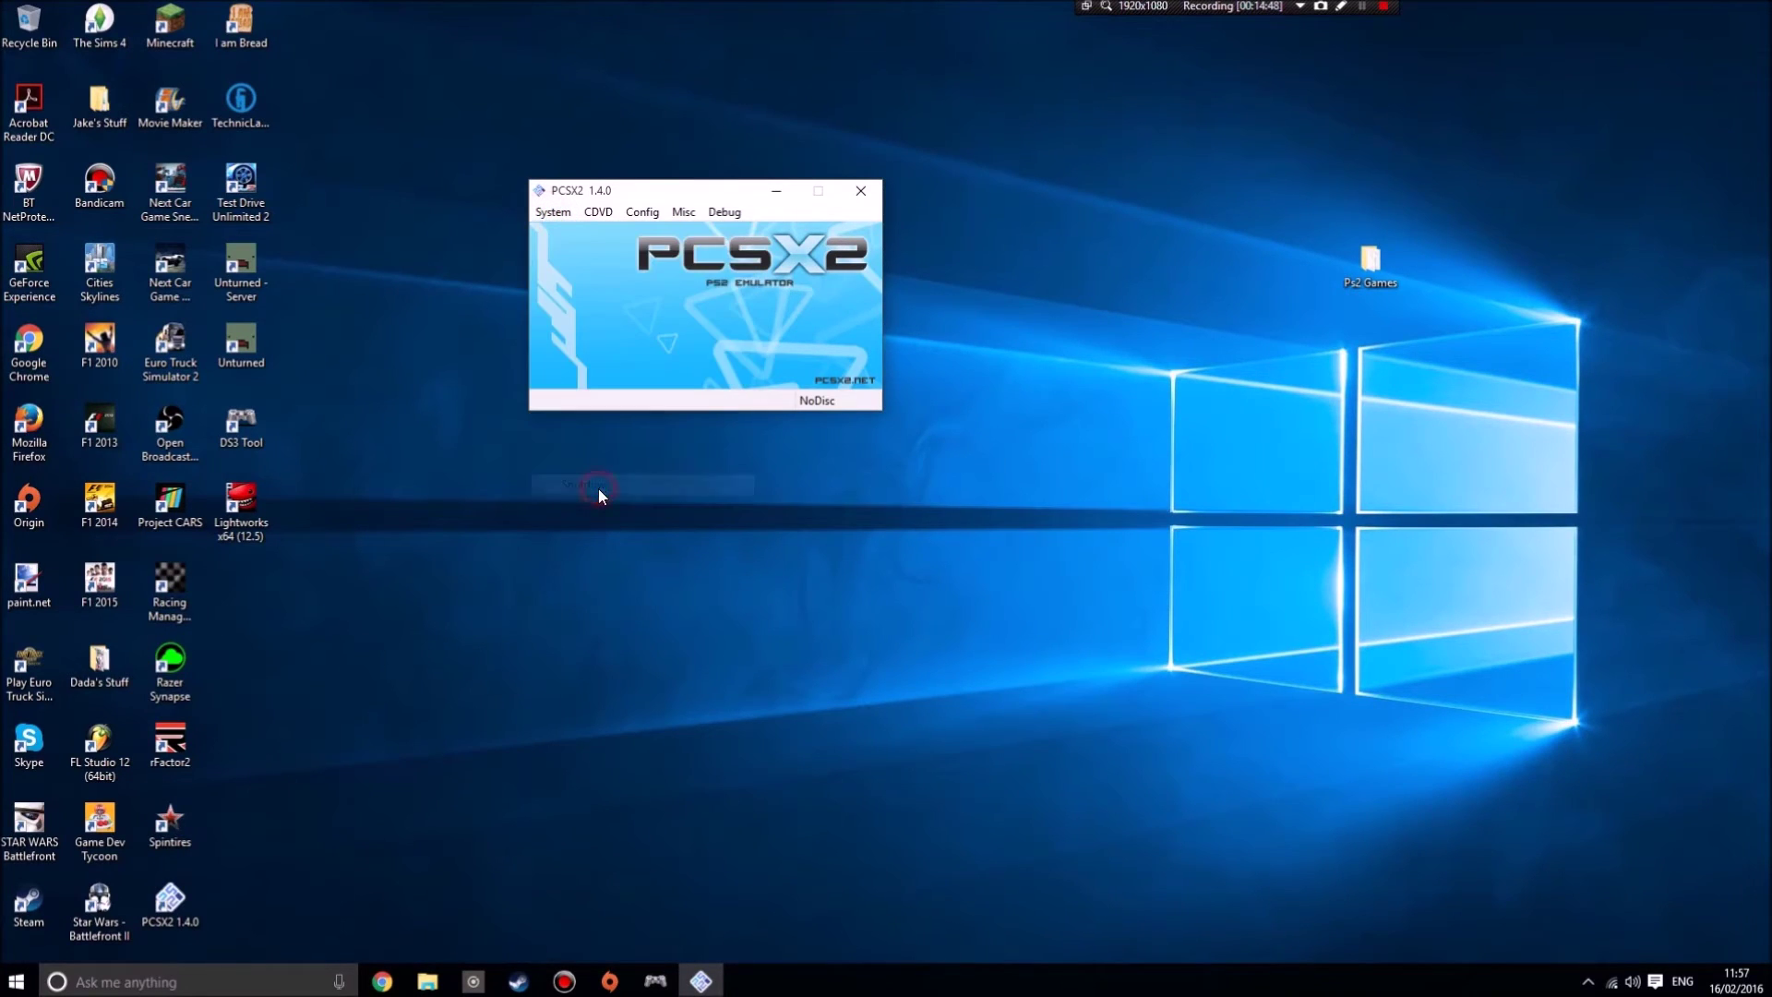
Look through the disc, controller plugin and video plugin options without changing anything
left_click(598, 211)
mouse_move(632, 238)
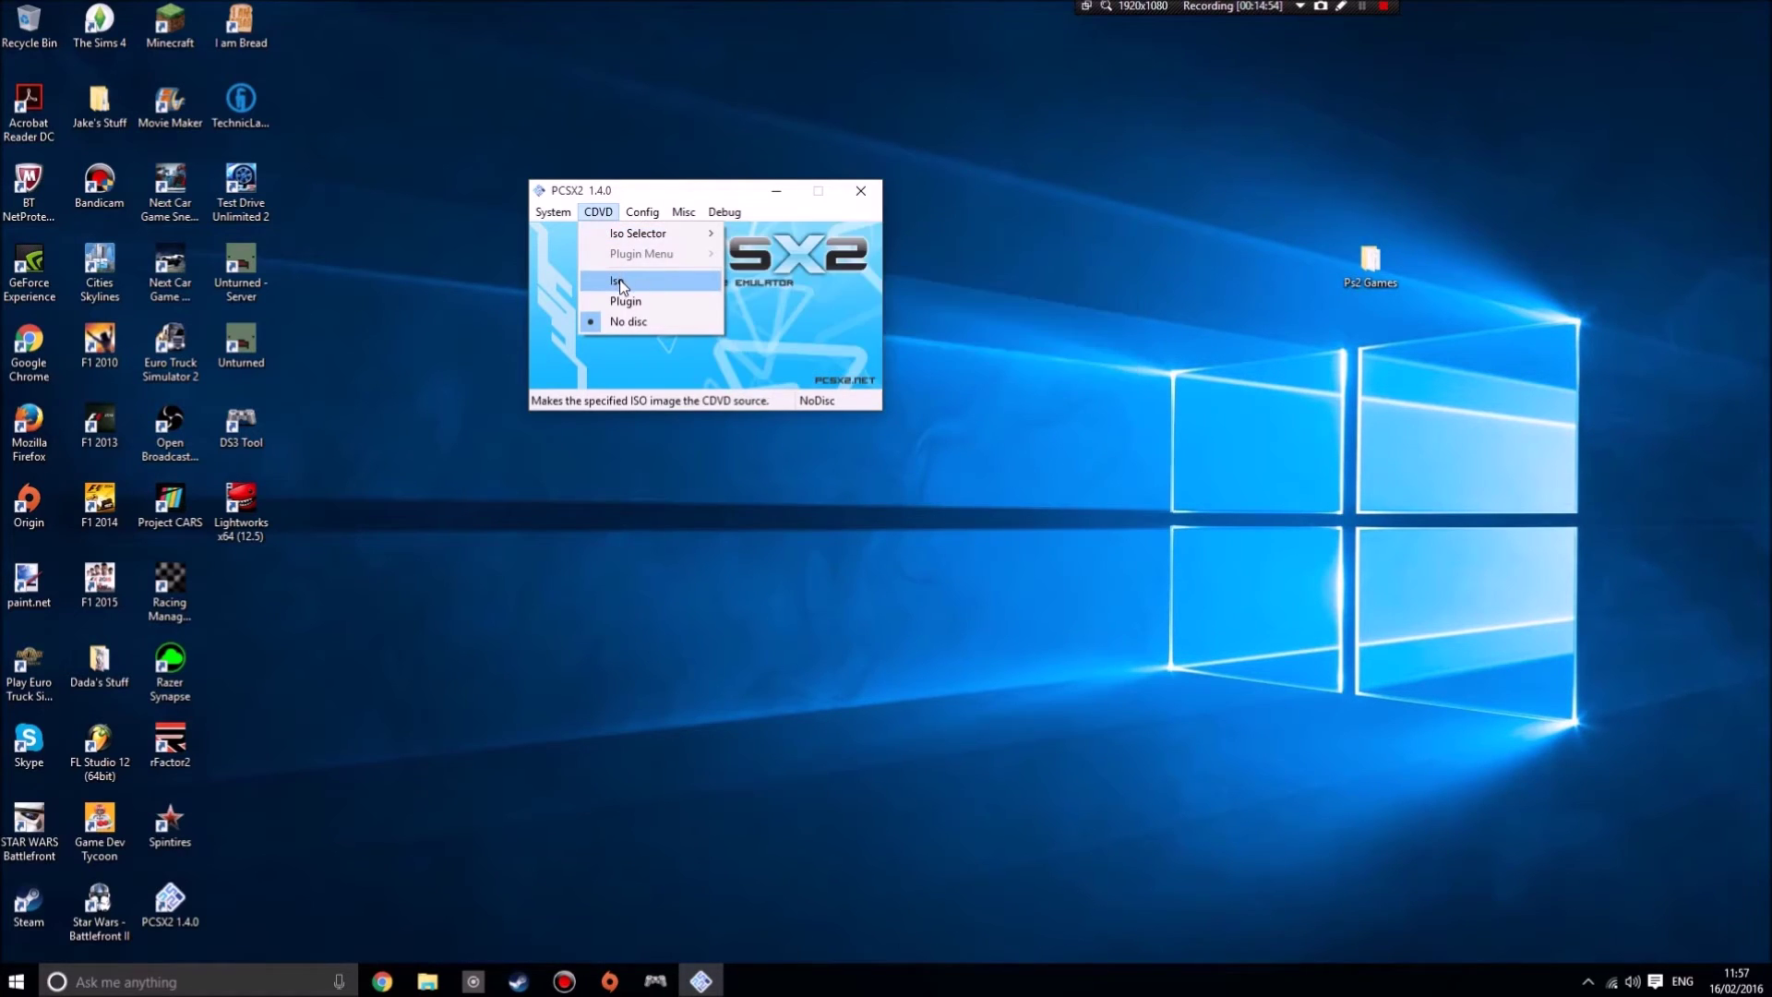
left_click(598, 211)
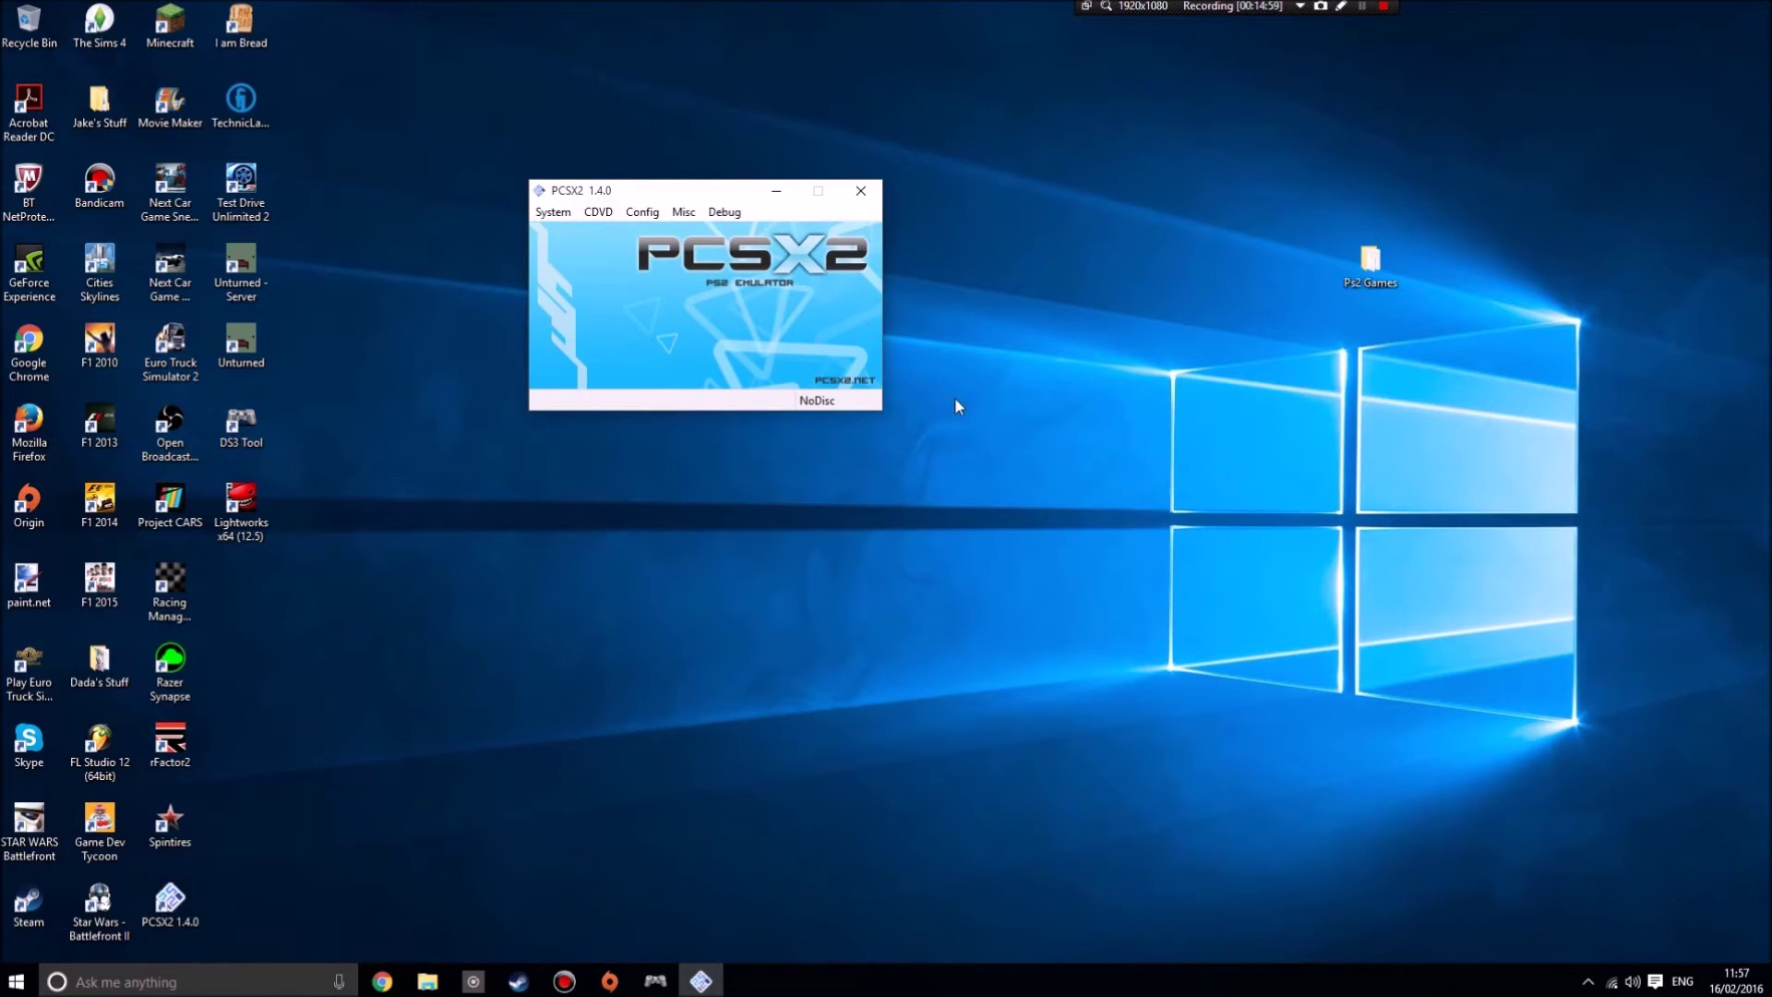
left_click(650, 216)
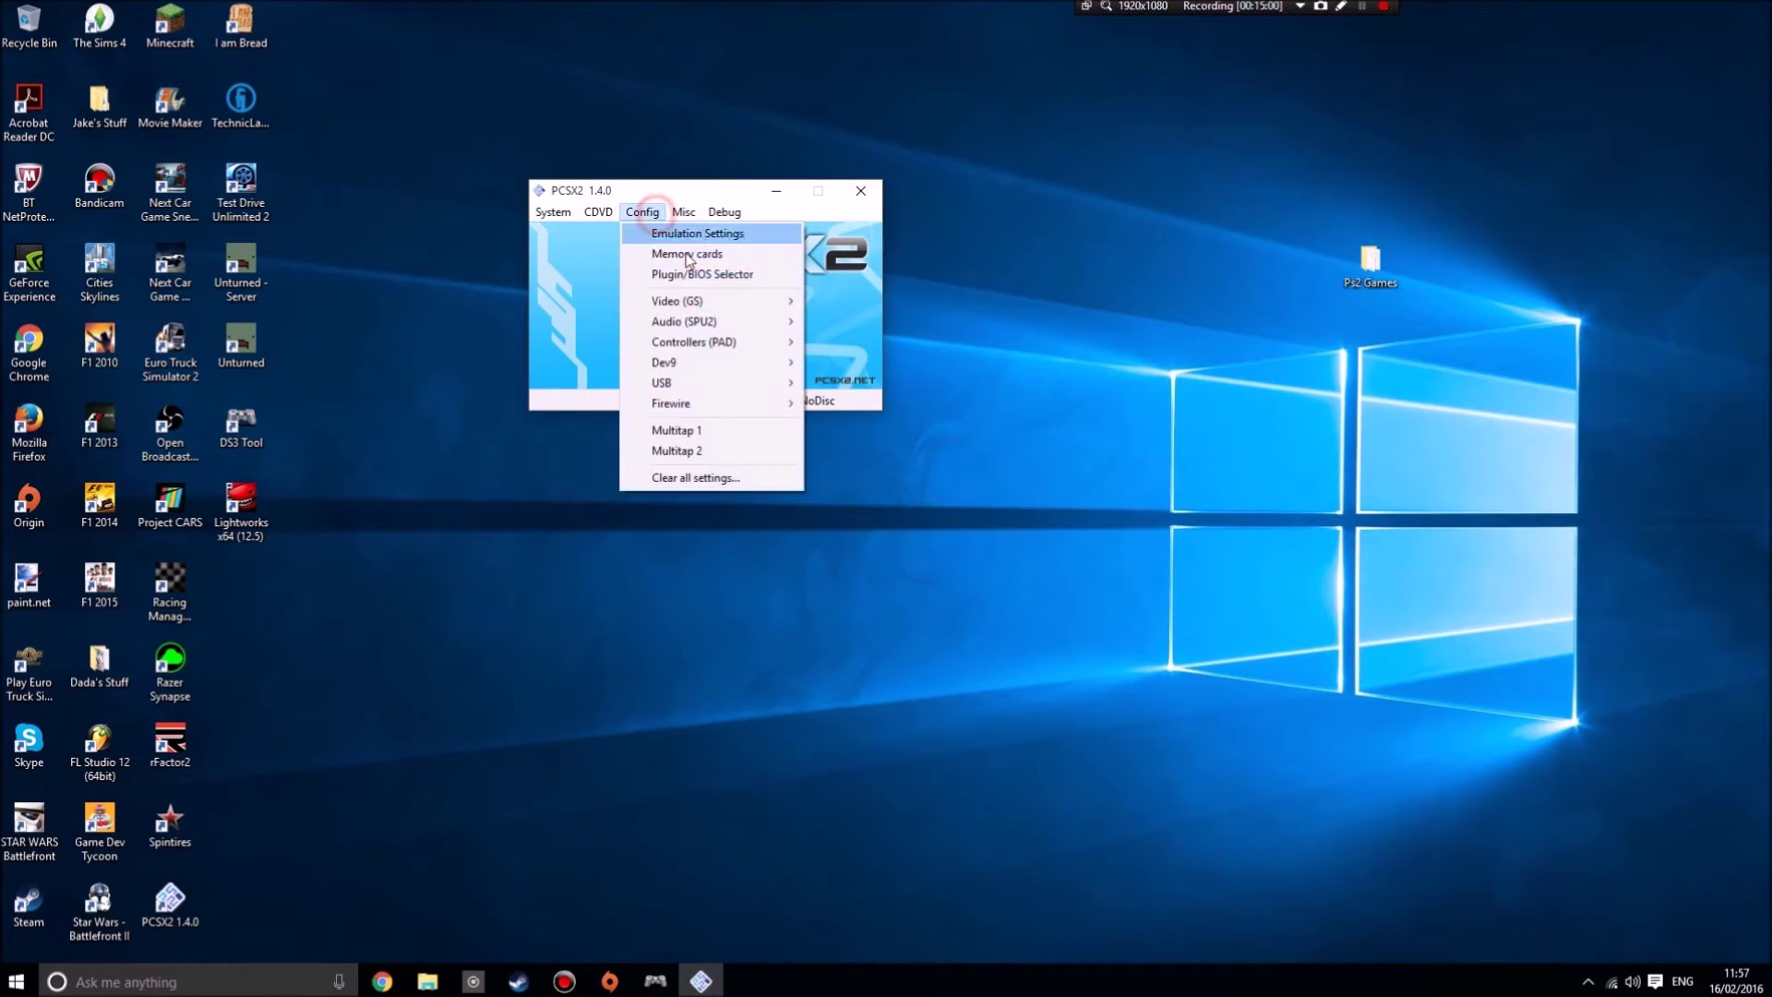
mouse_move(757, 347)
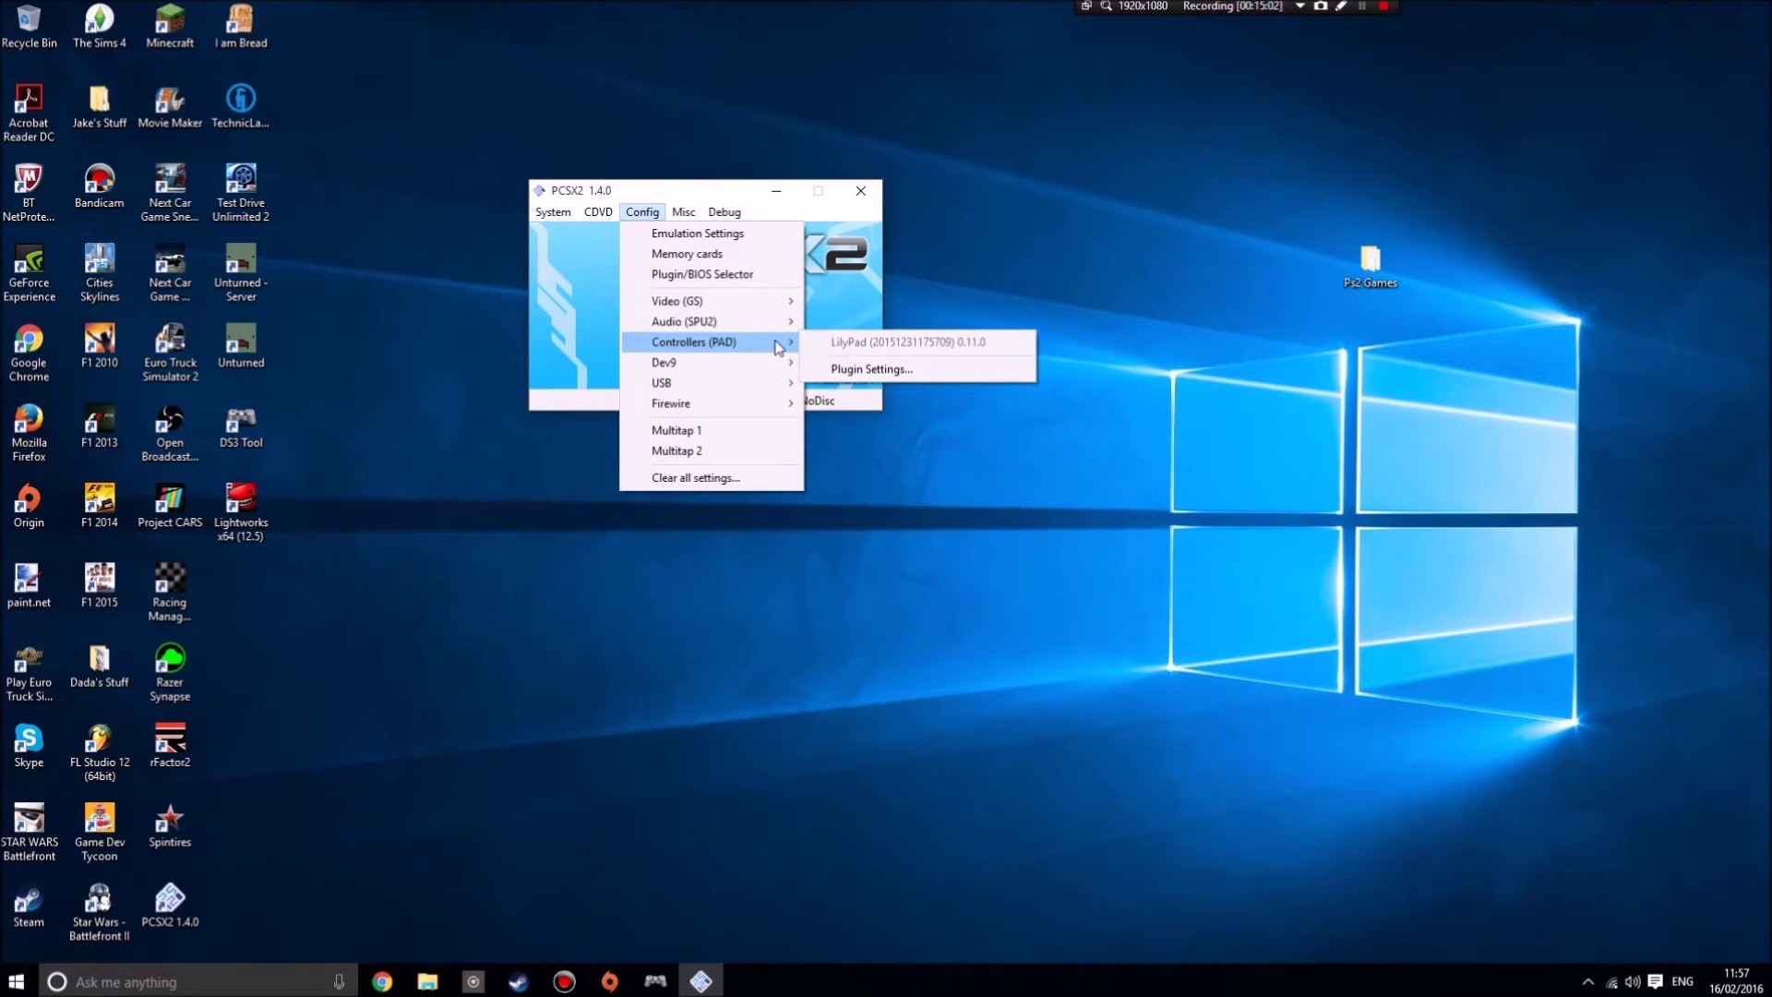
left_click(826, 275)
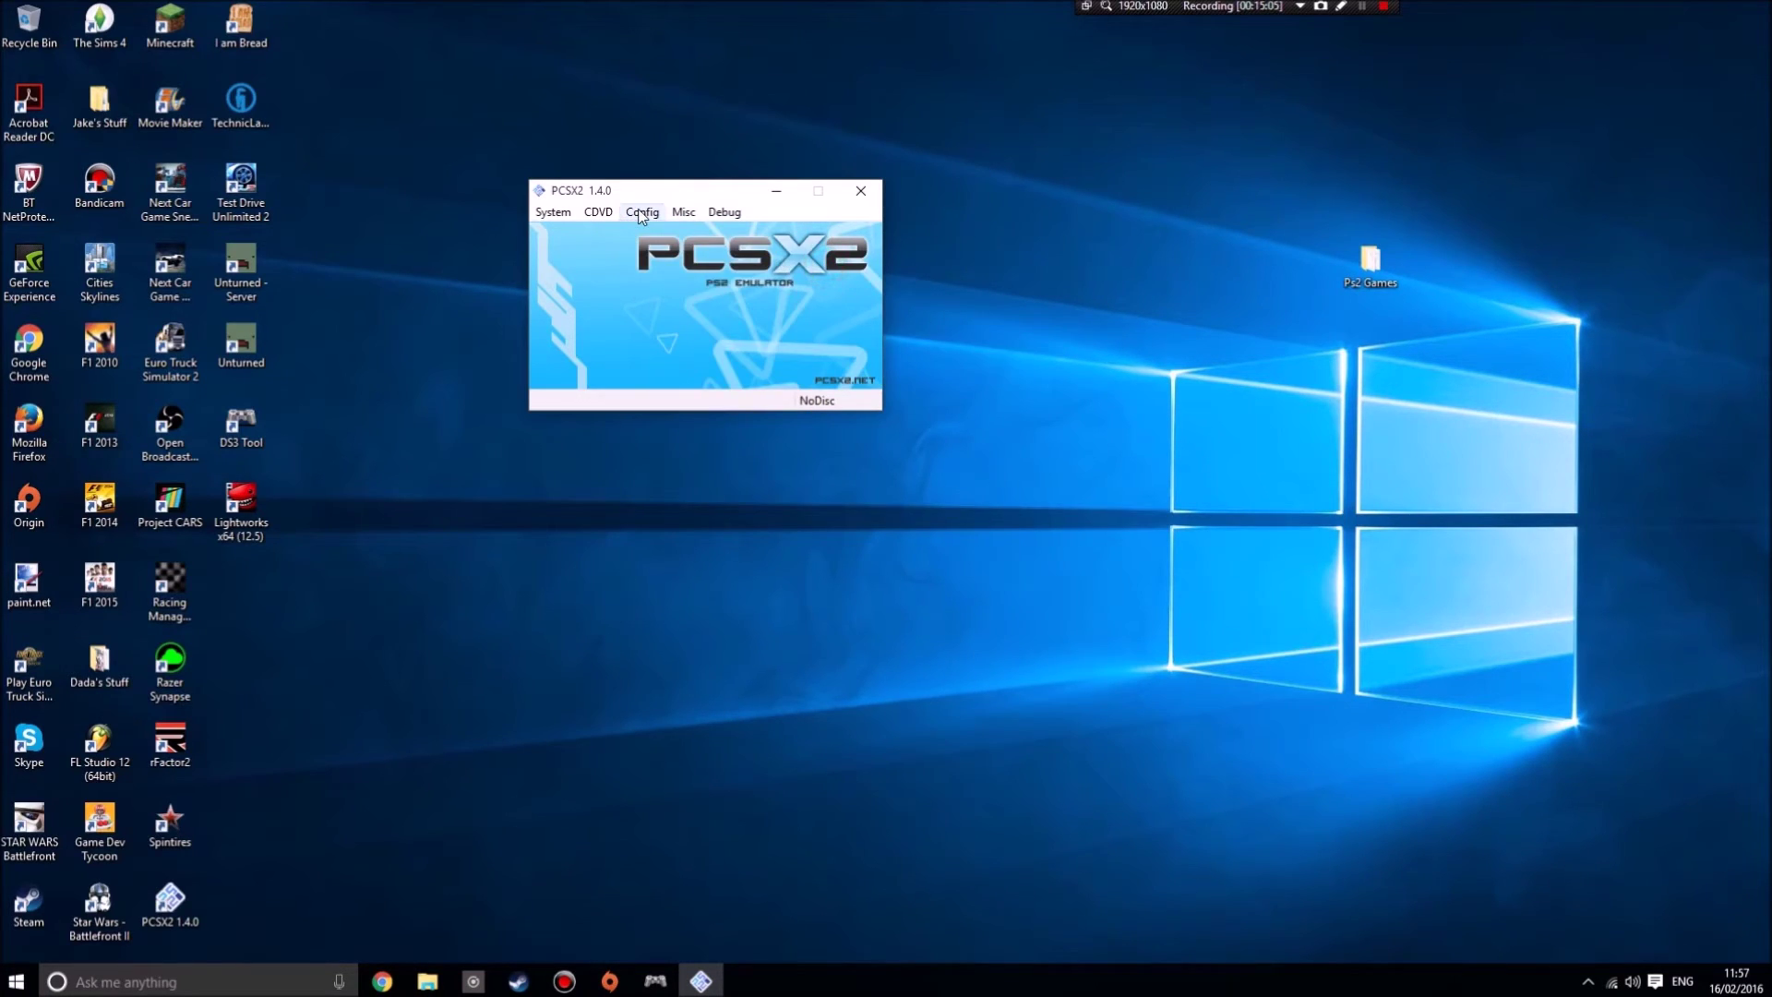
left_click(643, 216)
mouse_move(745, 304)
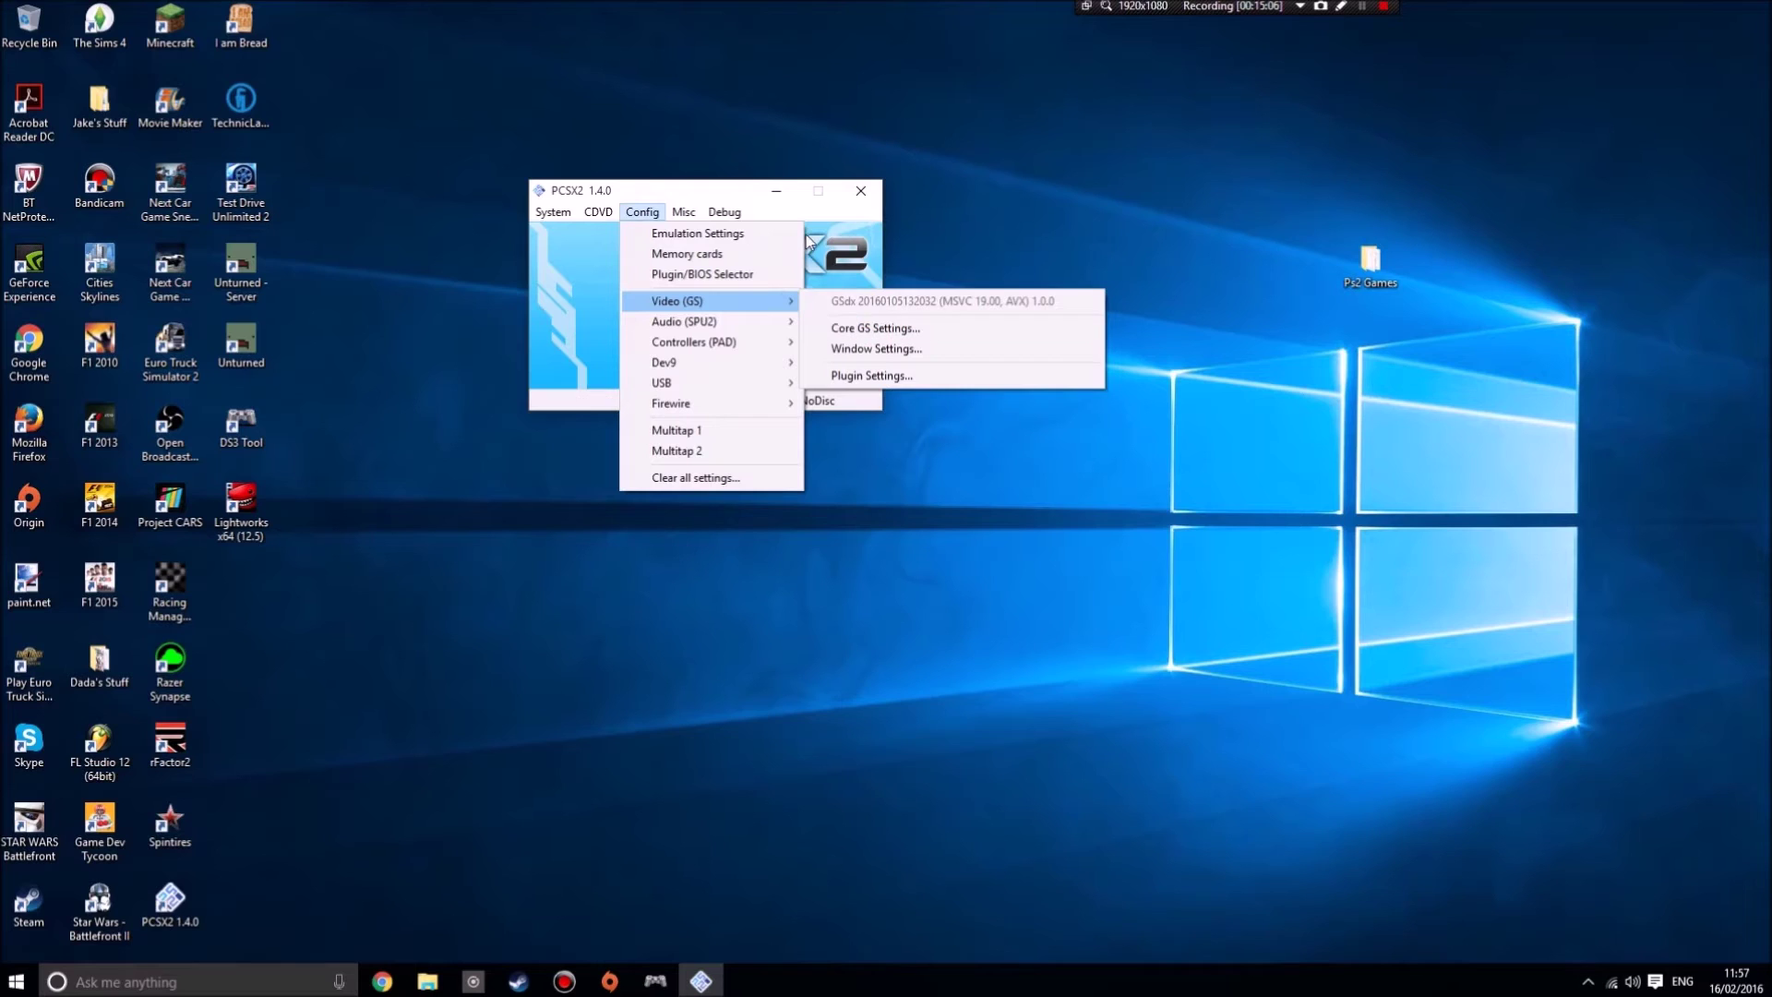
left_click(831, 266)
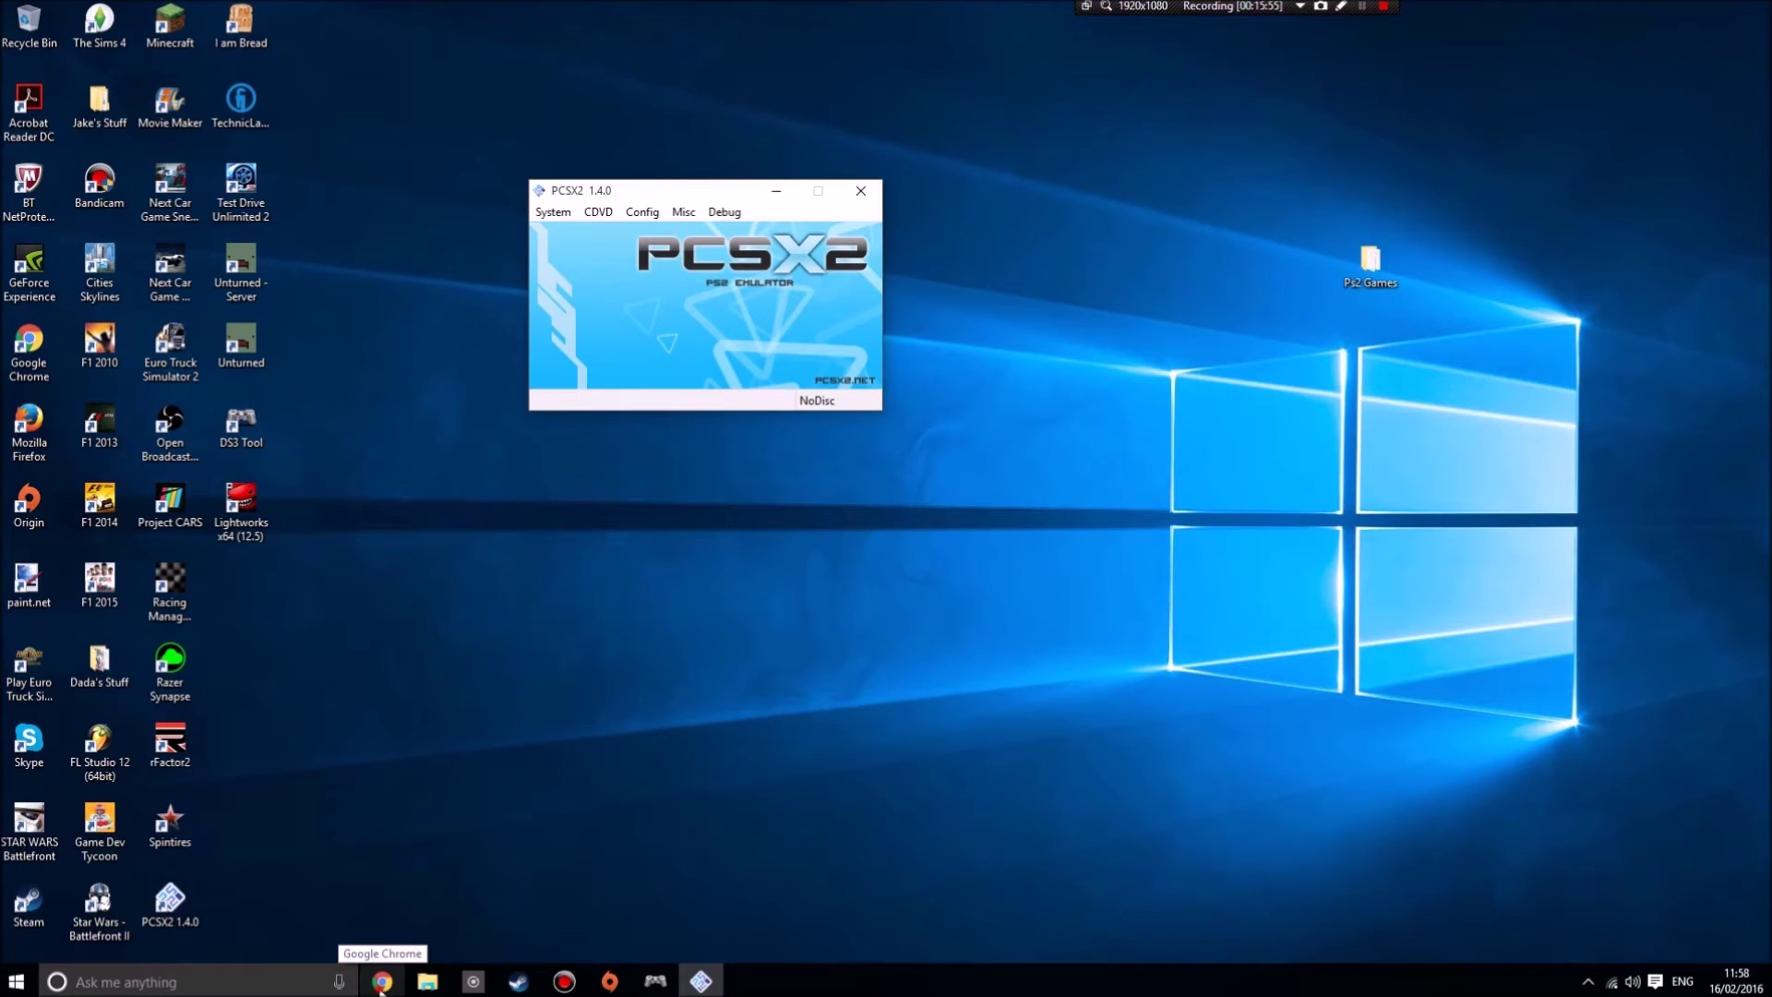
Launch Chrome on emuparadise.me and go to the ROMs, ISOs, & Games section
left_click(381, 984)
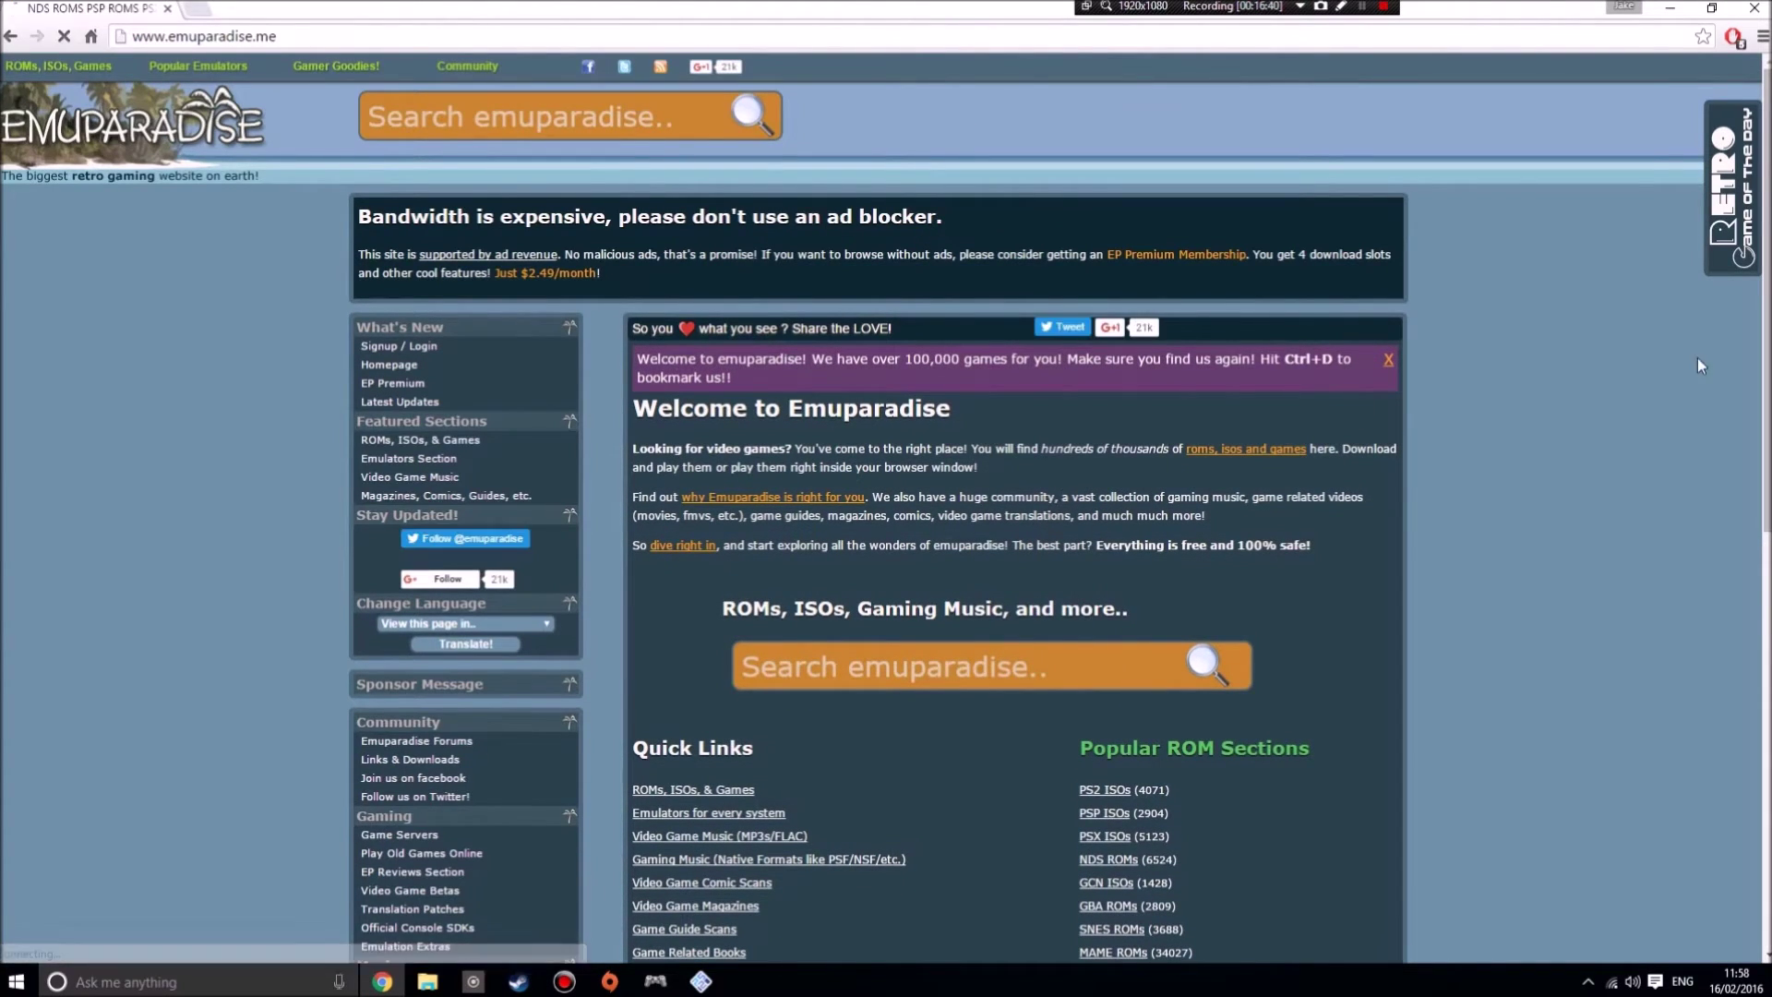
scroll(894, 605, "down", 4)
scroll(884, 583, "up", 4)
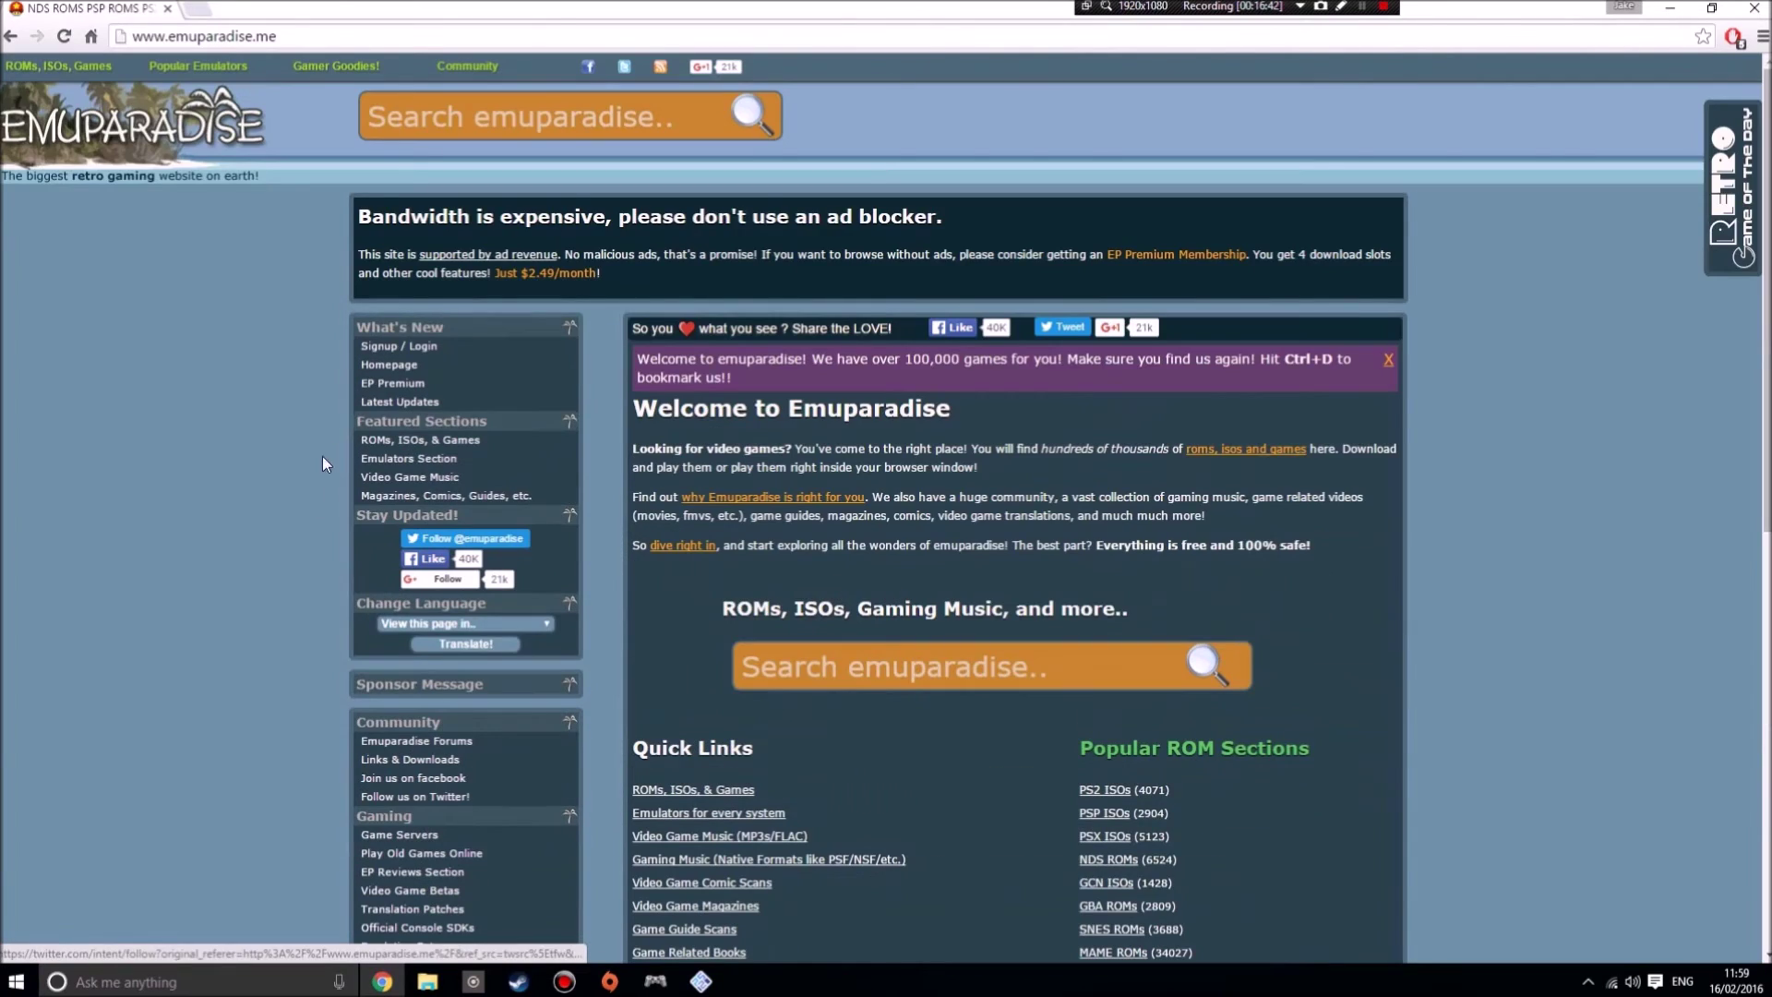
left_click(392, 443)
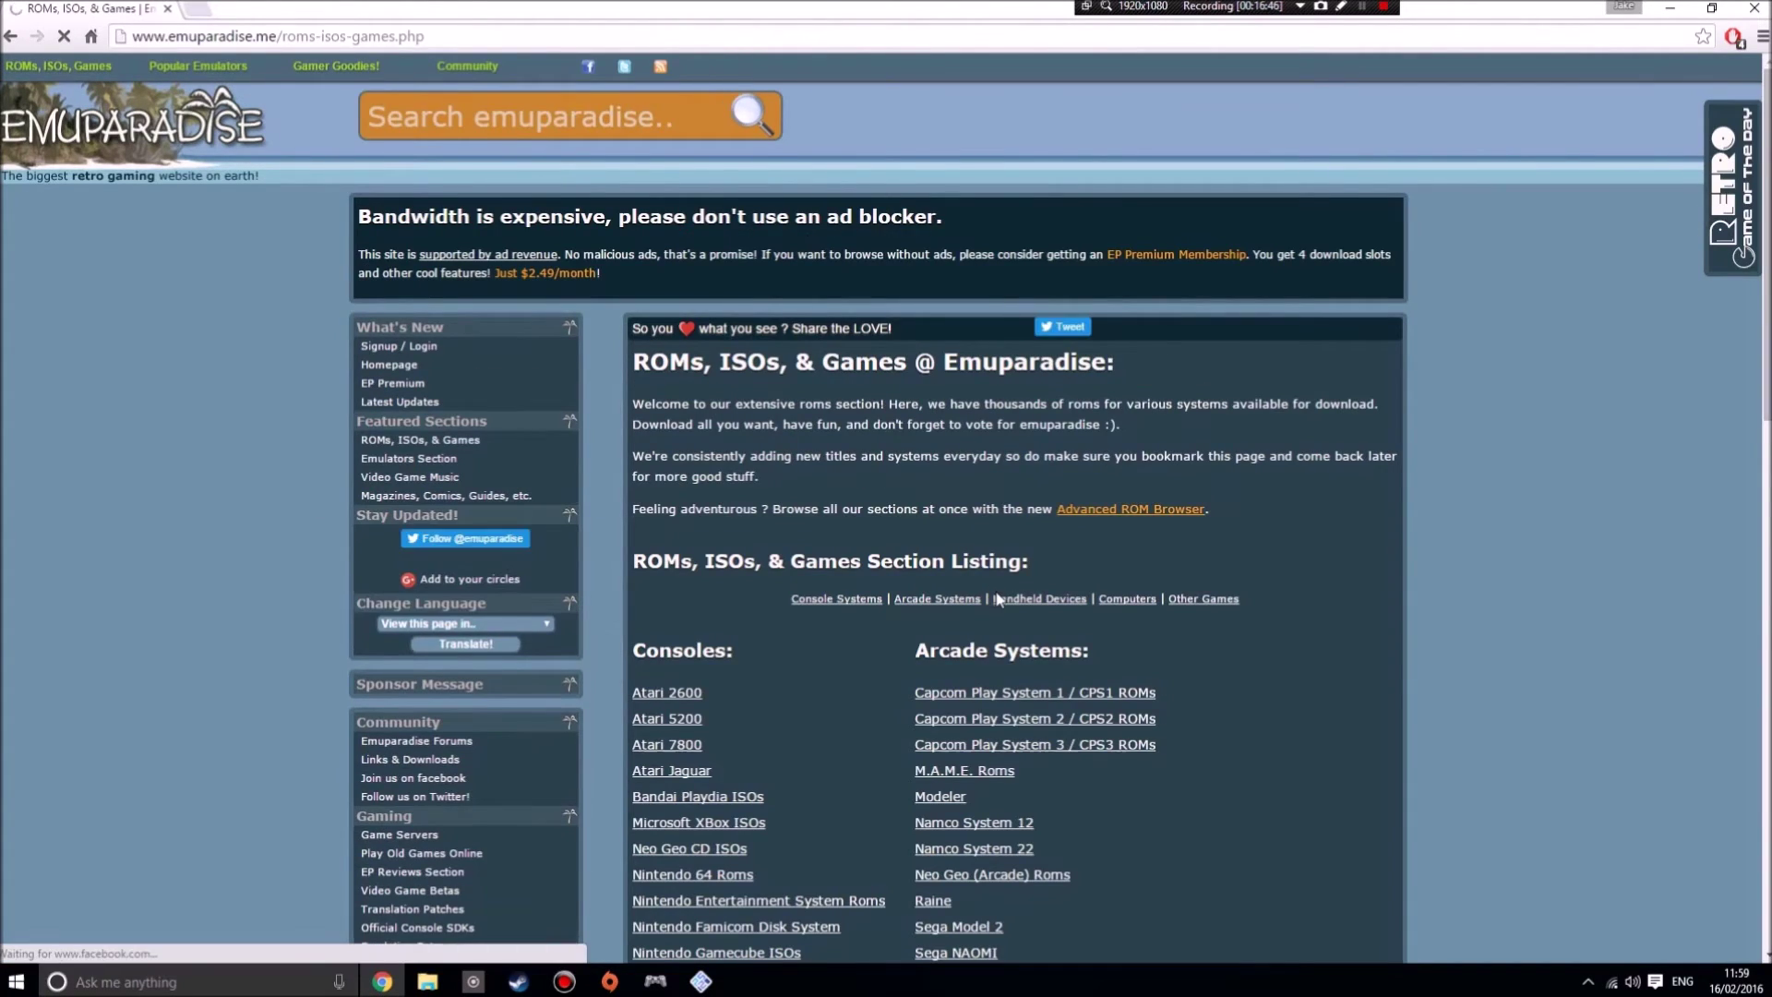
scroll(753, 618, "down", 4)
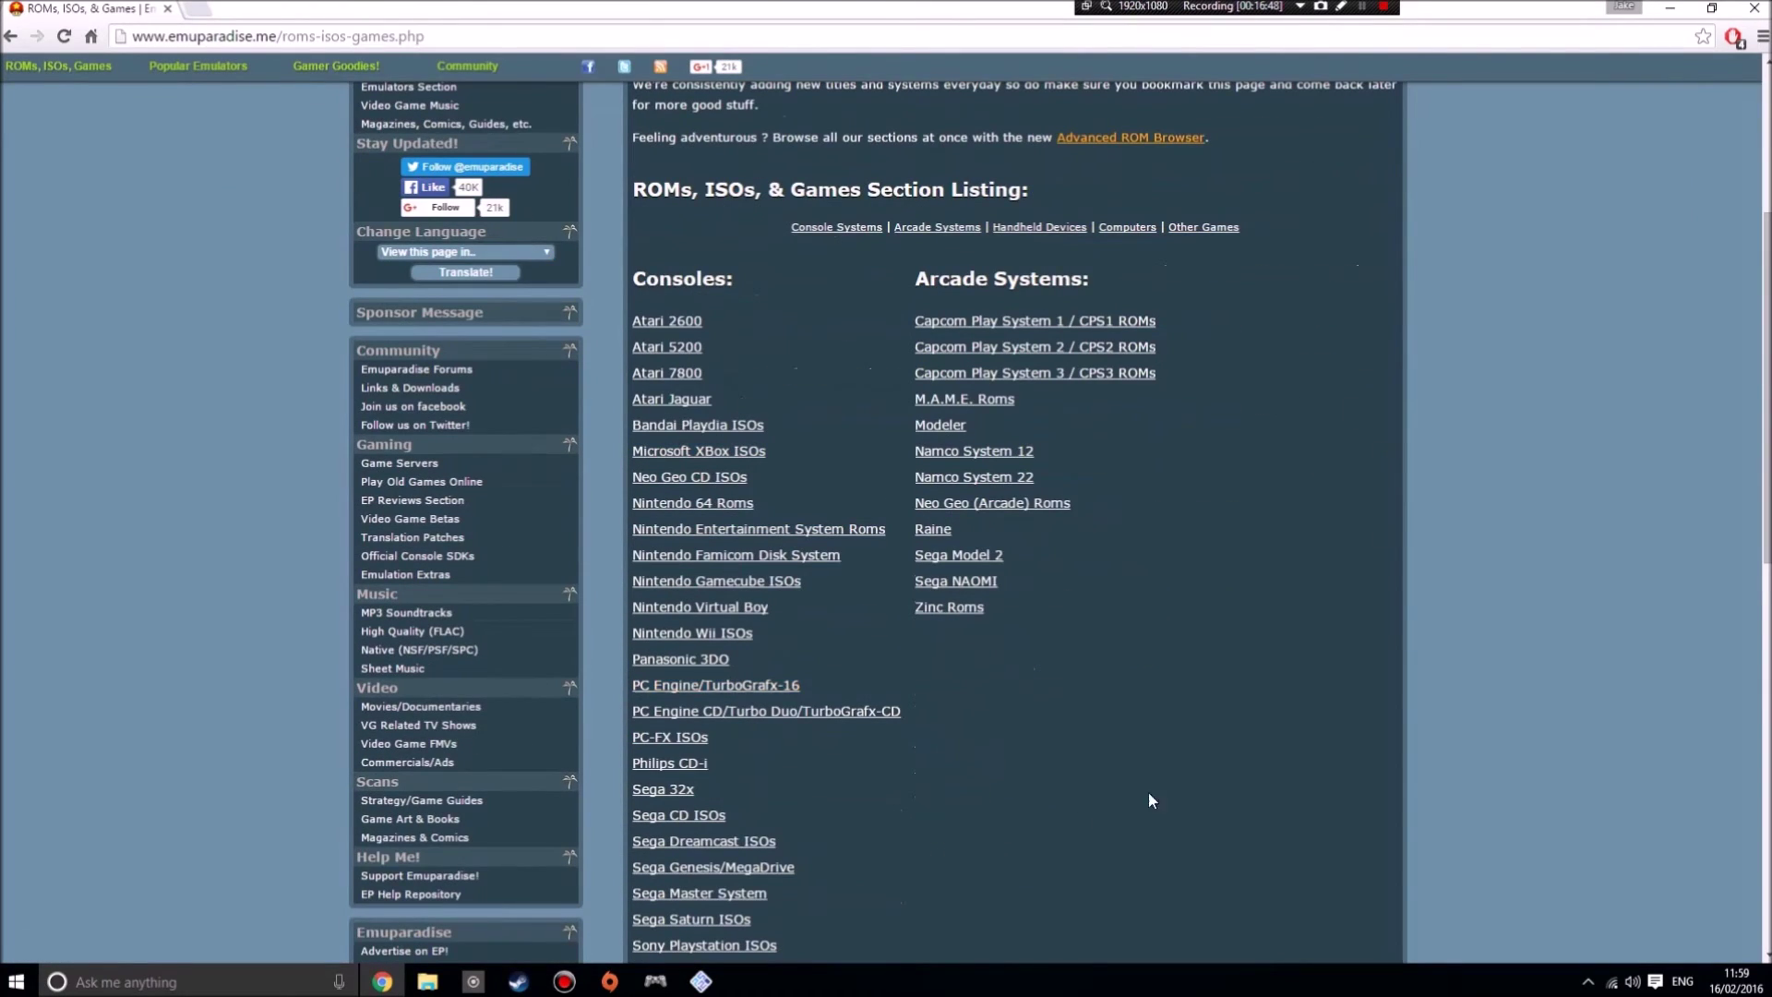
scroll(633, 490, "down", 1)
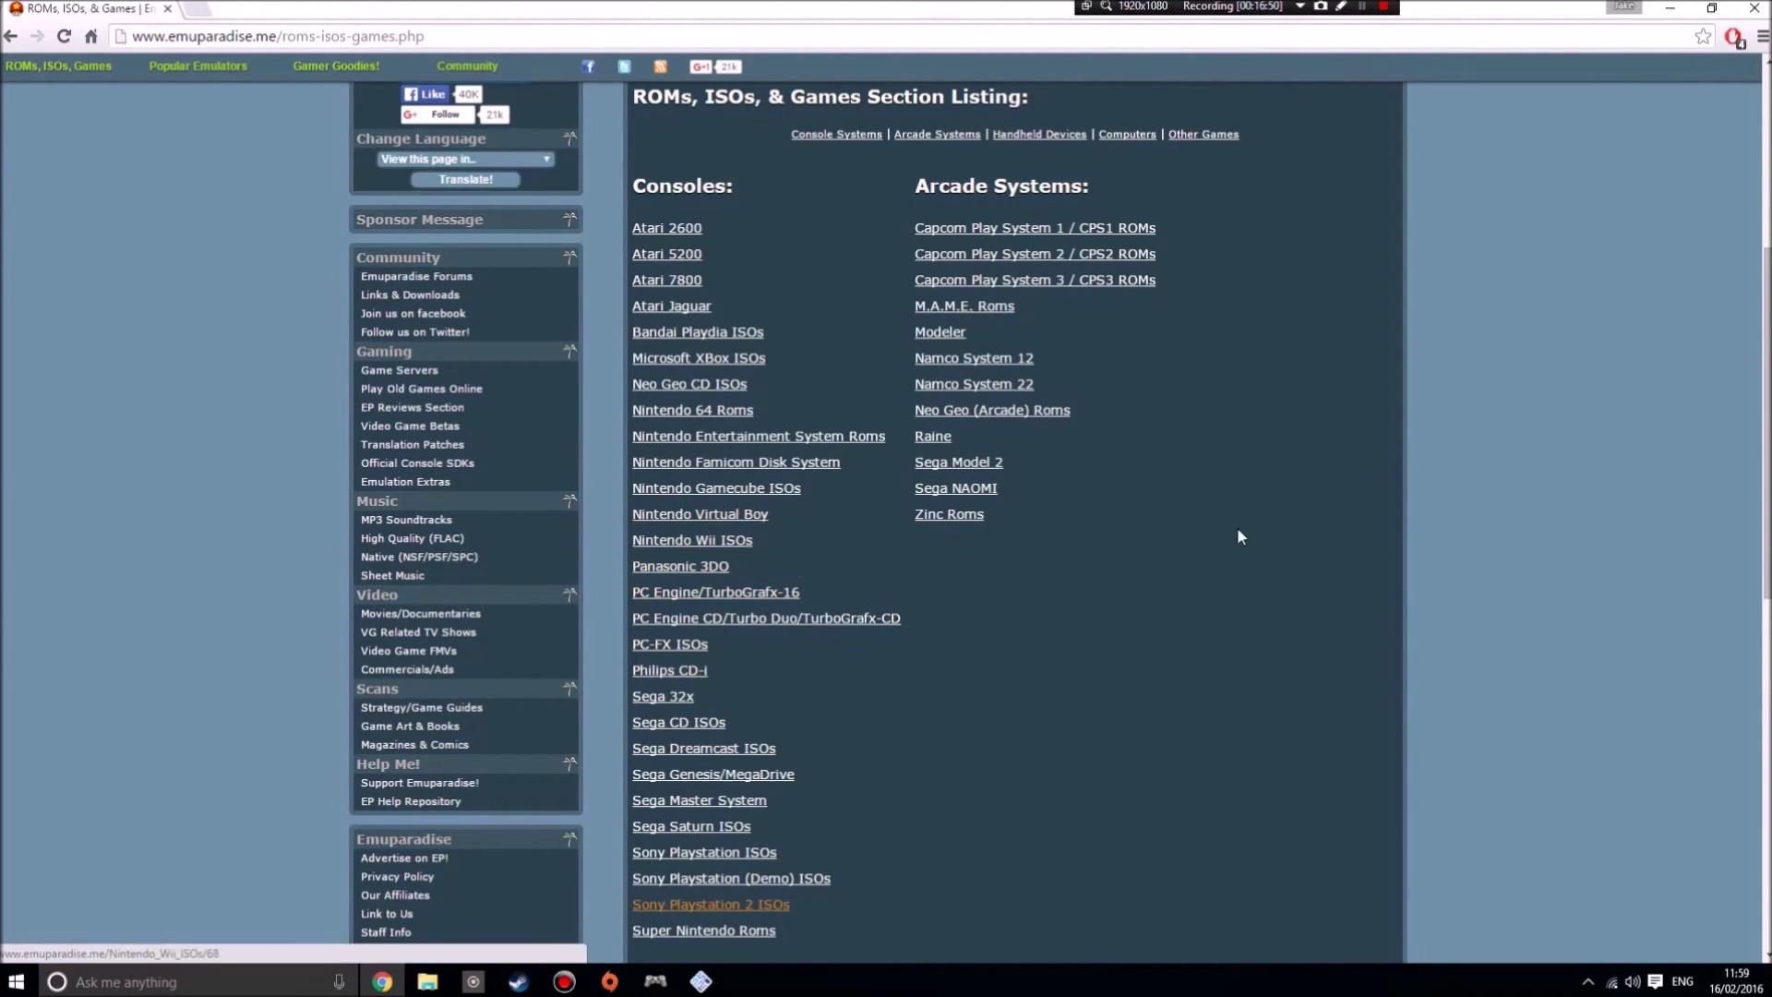
Open Emuparadise's PS2 ISOs F list and scroll down to Formula One 06 (Europe)
left_click(713, 905)
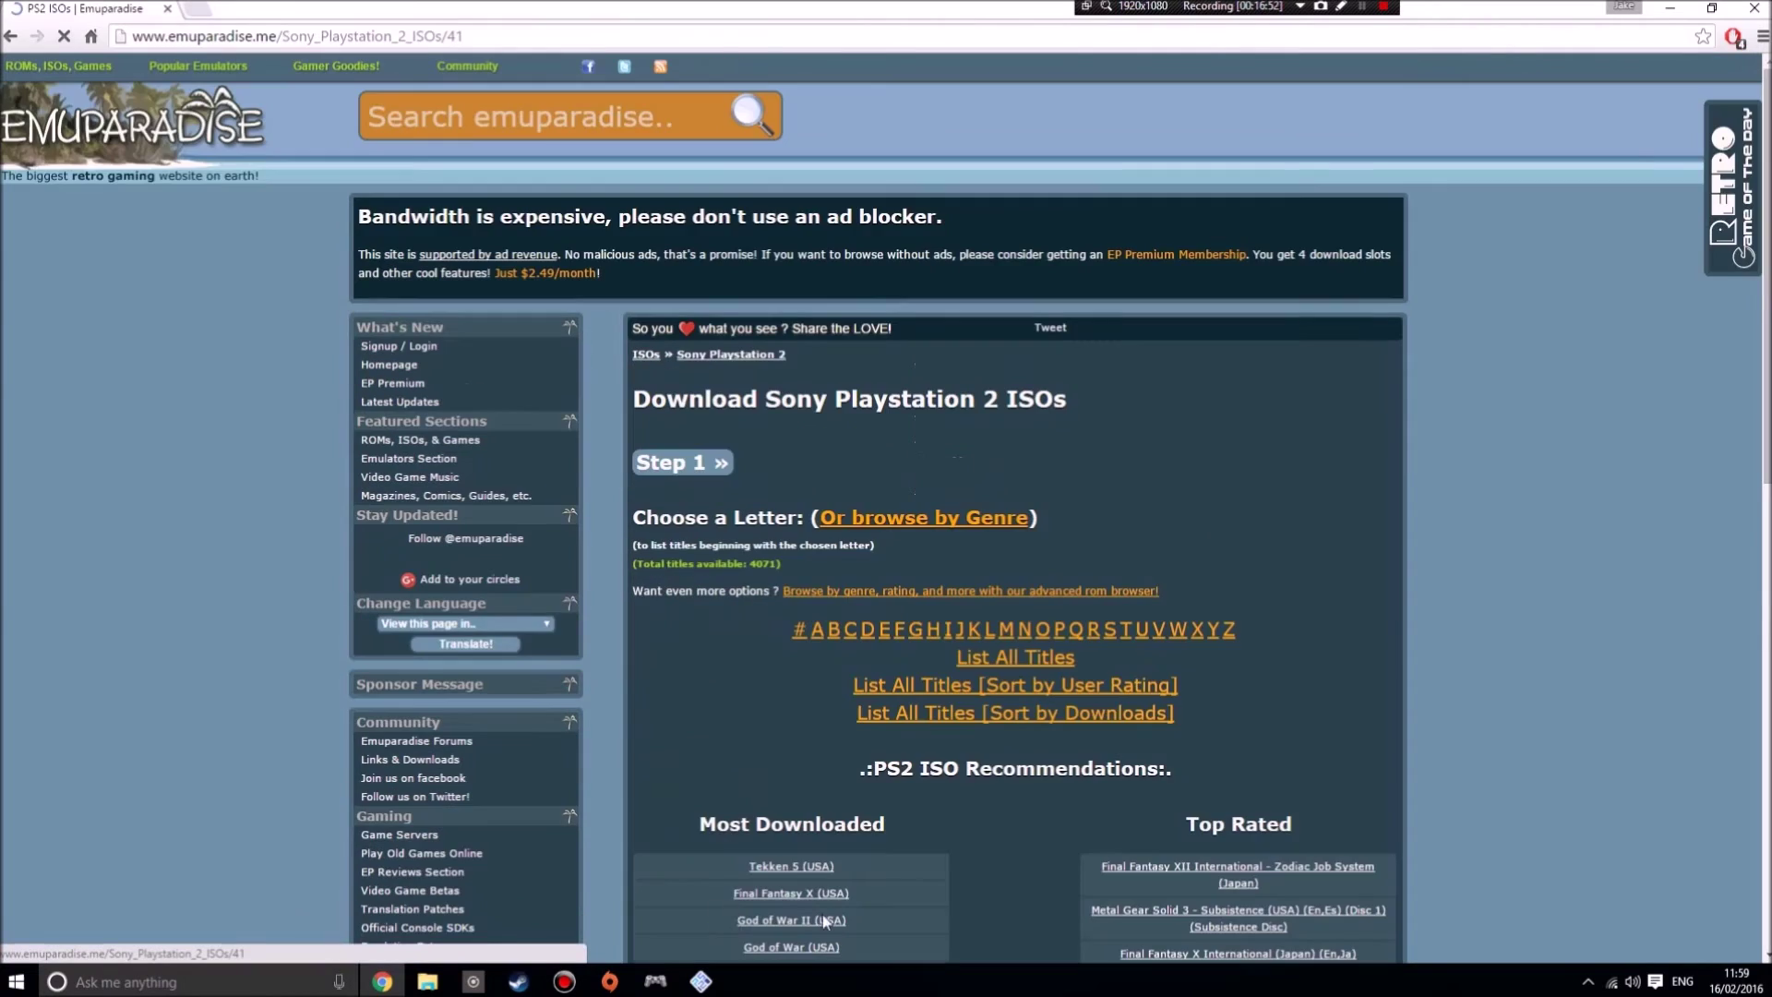
scroll(961, 417, "down", 3)
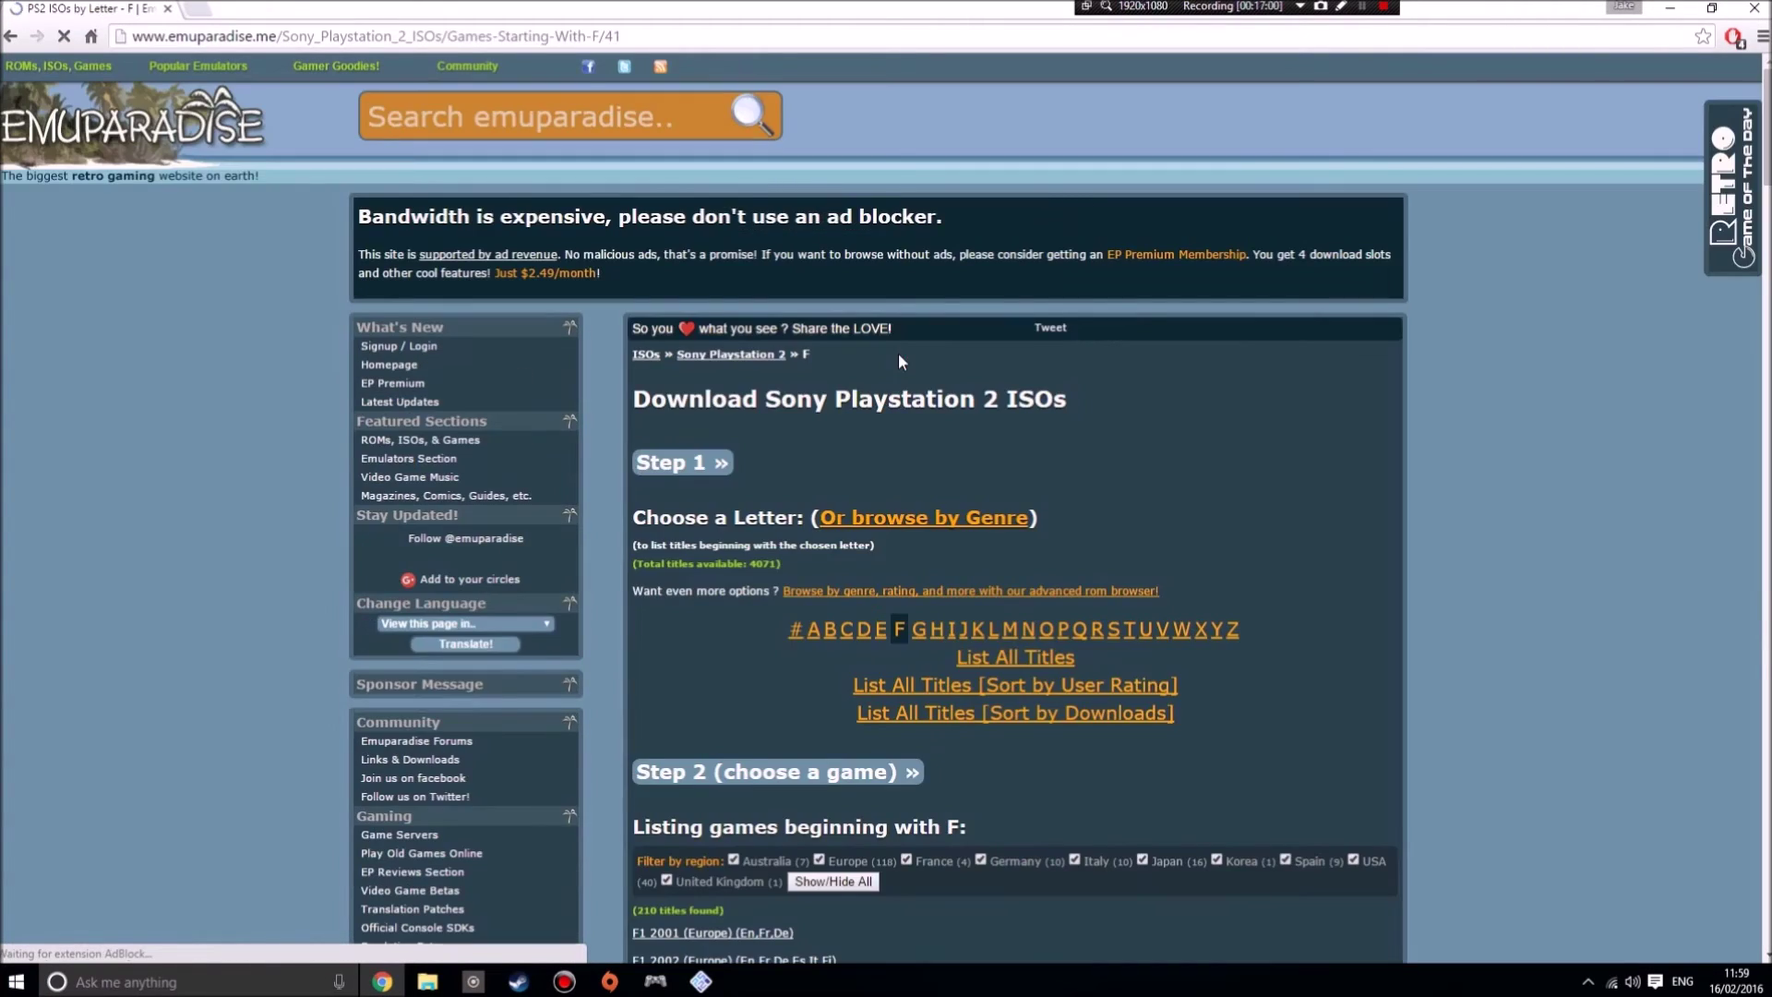
scroll(833, 648, "down", 20)
scroll(828, 585, "down", 18)
scroll(829, 590, "down", 5)
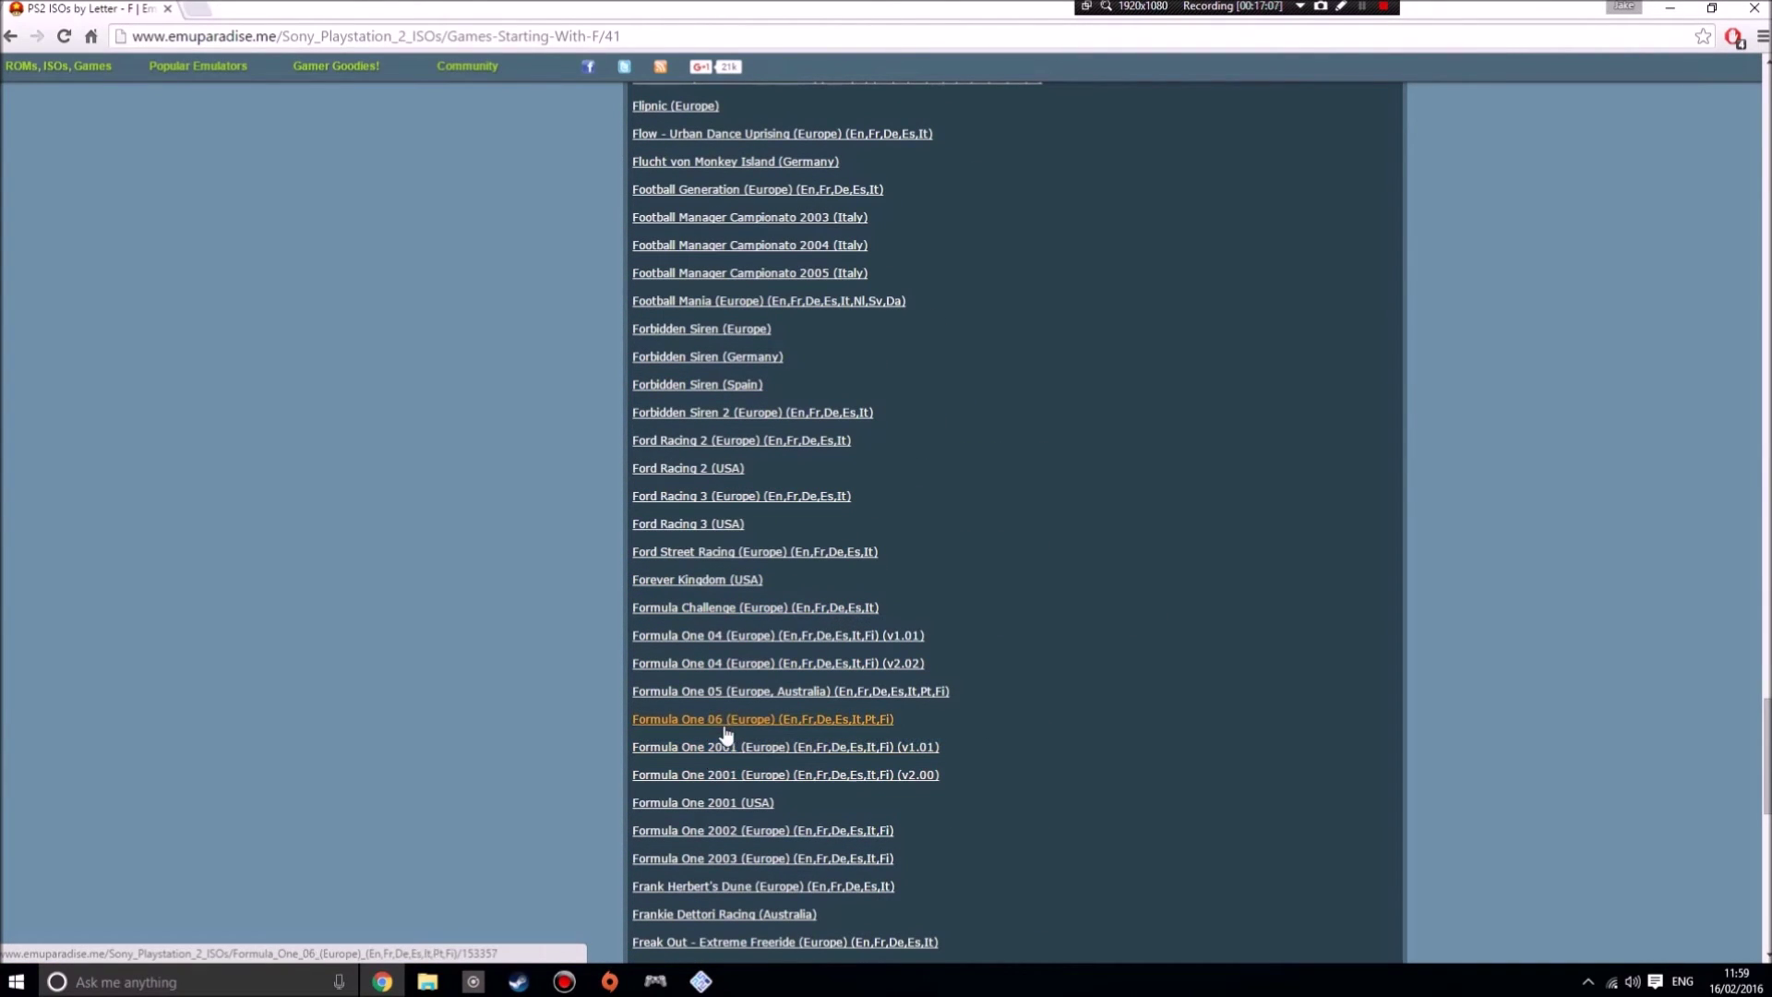
scroll(1028, 415, "up", 19)
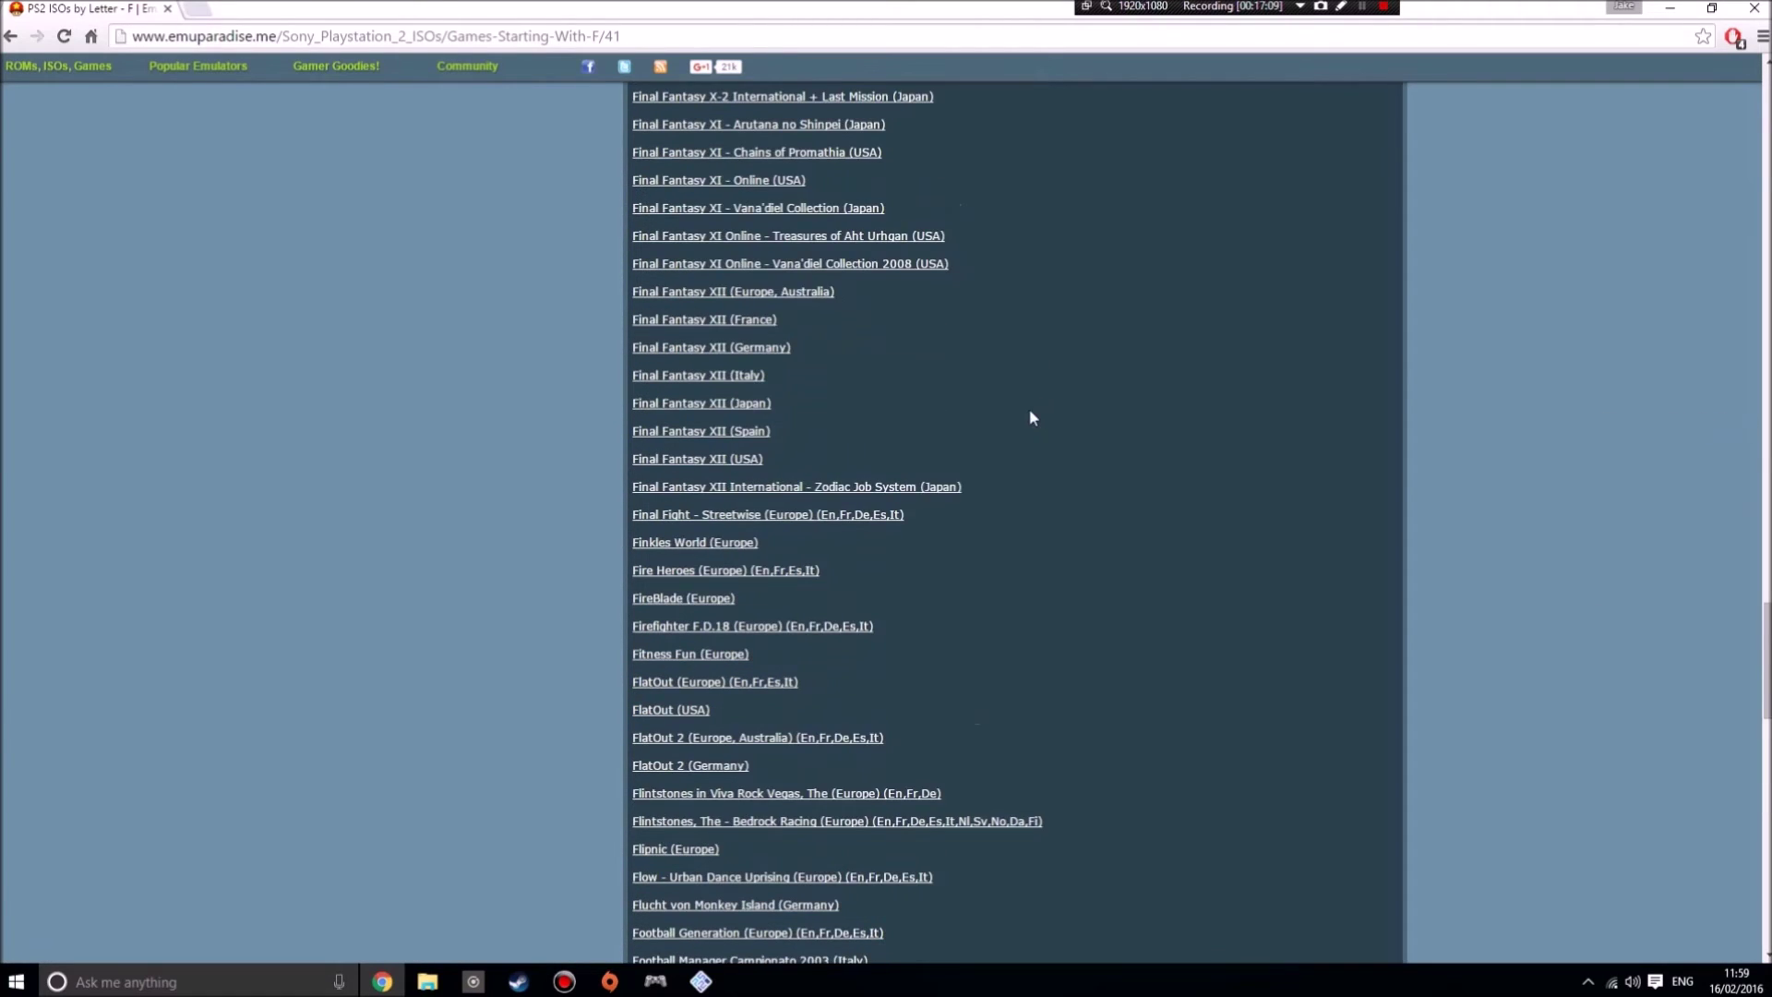
scroll(1015, 461, "down", 3)
scroll(1005, 503, "down", 10)
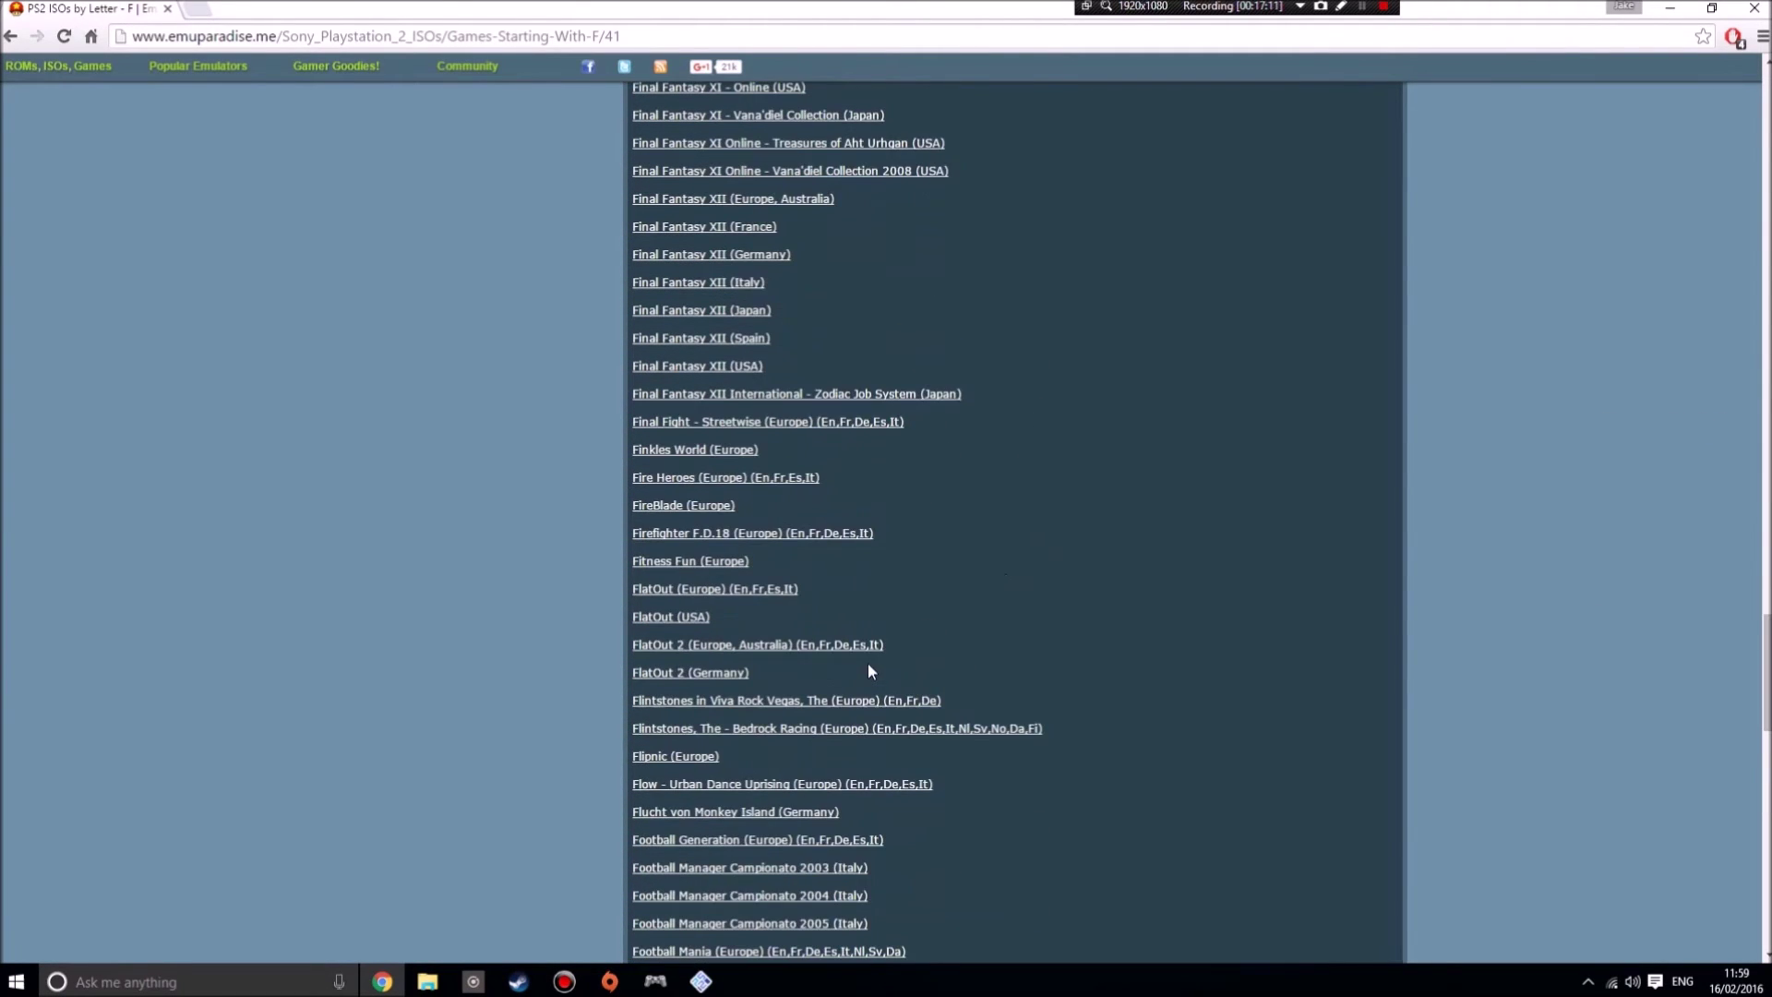
scroll(729, 844, "down", 2)
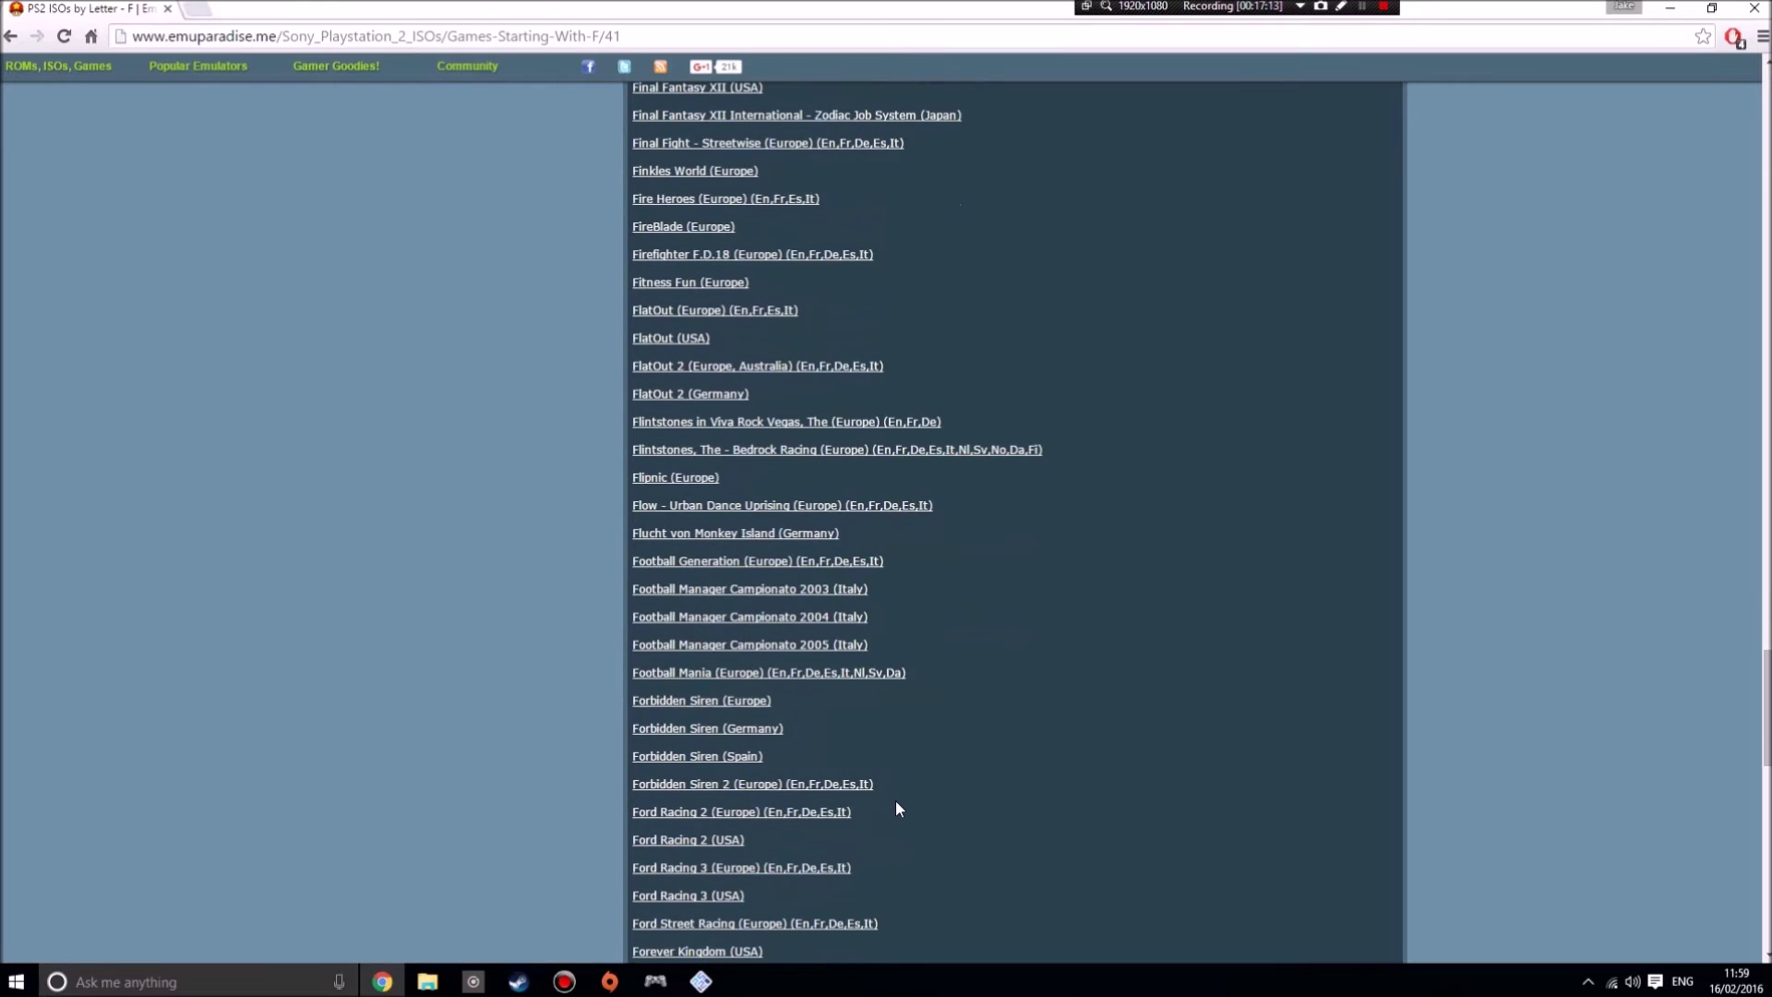
scroll(702, 814, "down", 1)
scroll(729, 812, "down", 1)
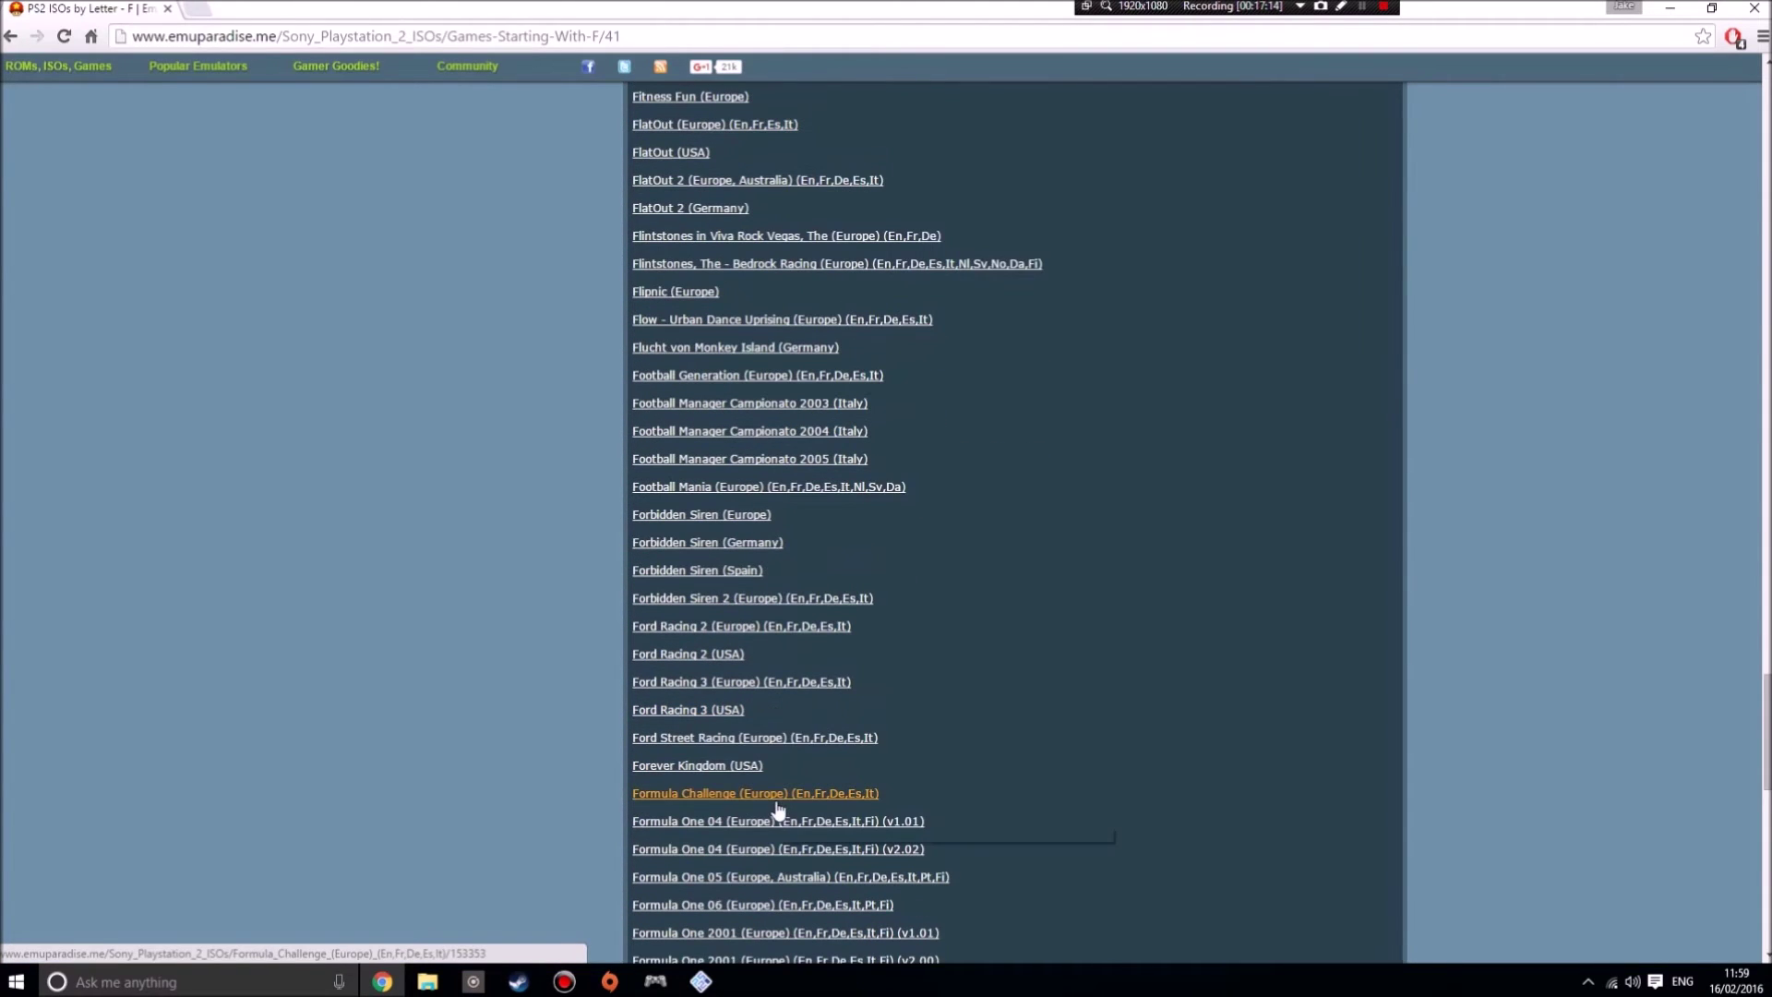
Open the Formula One 06 (Europe) game page, then its Direct Download page
left_click(740, 911)
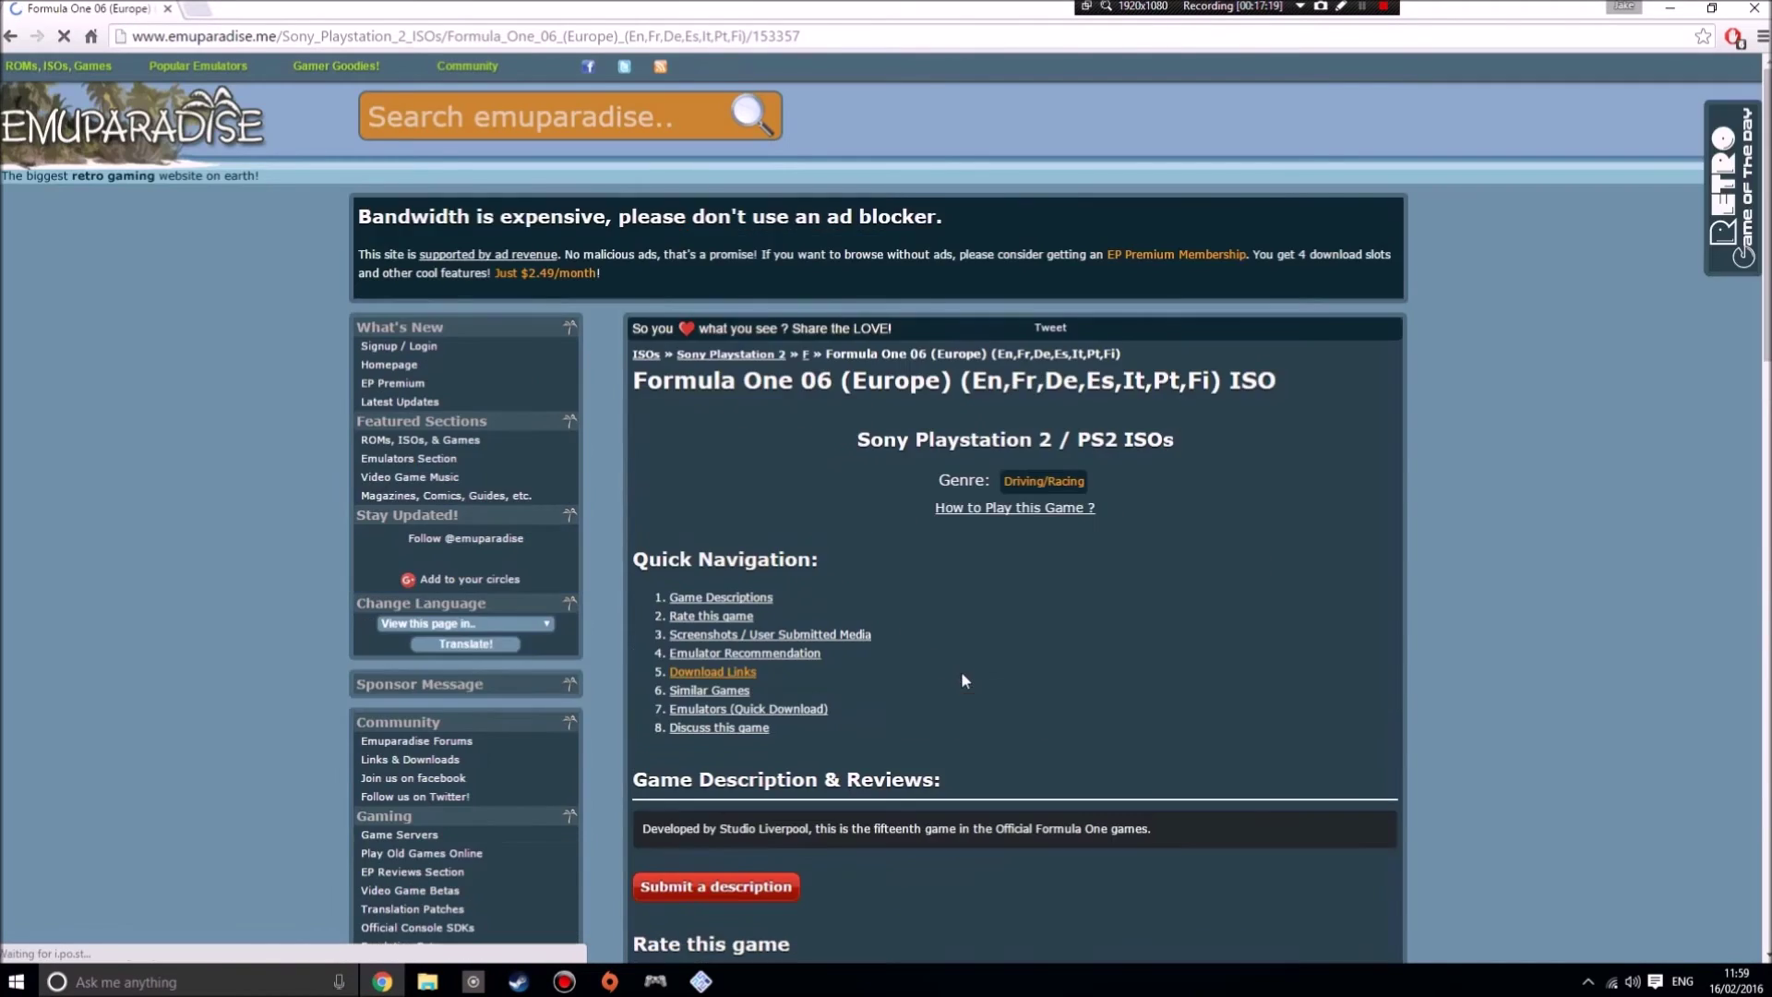
scroll(960, 672, "down", 7)
scroll(934, 627, "down", 10)
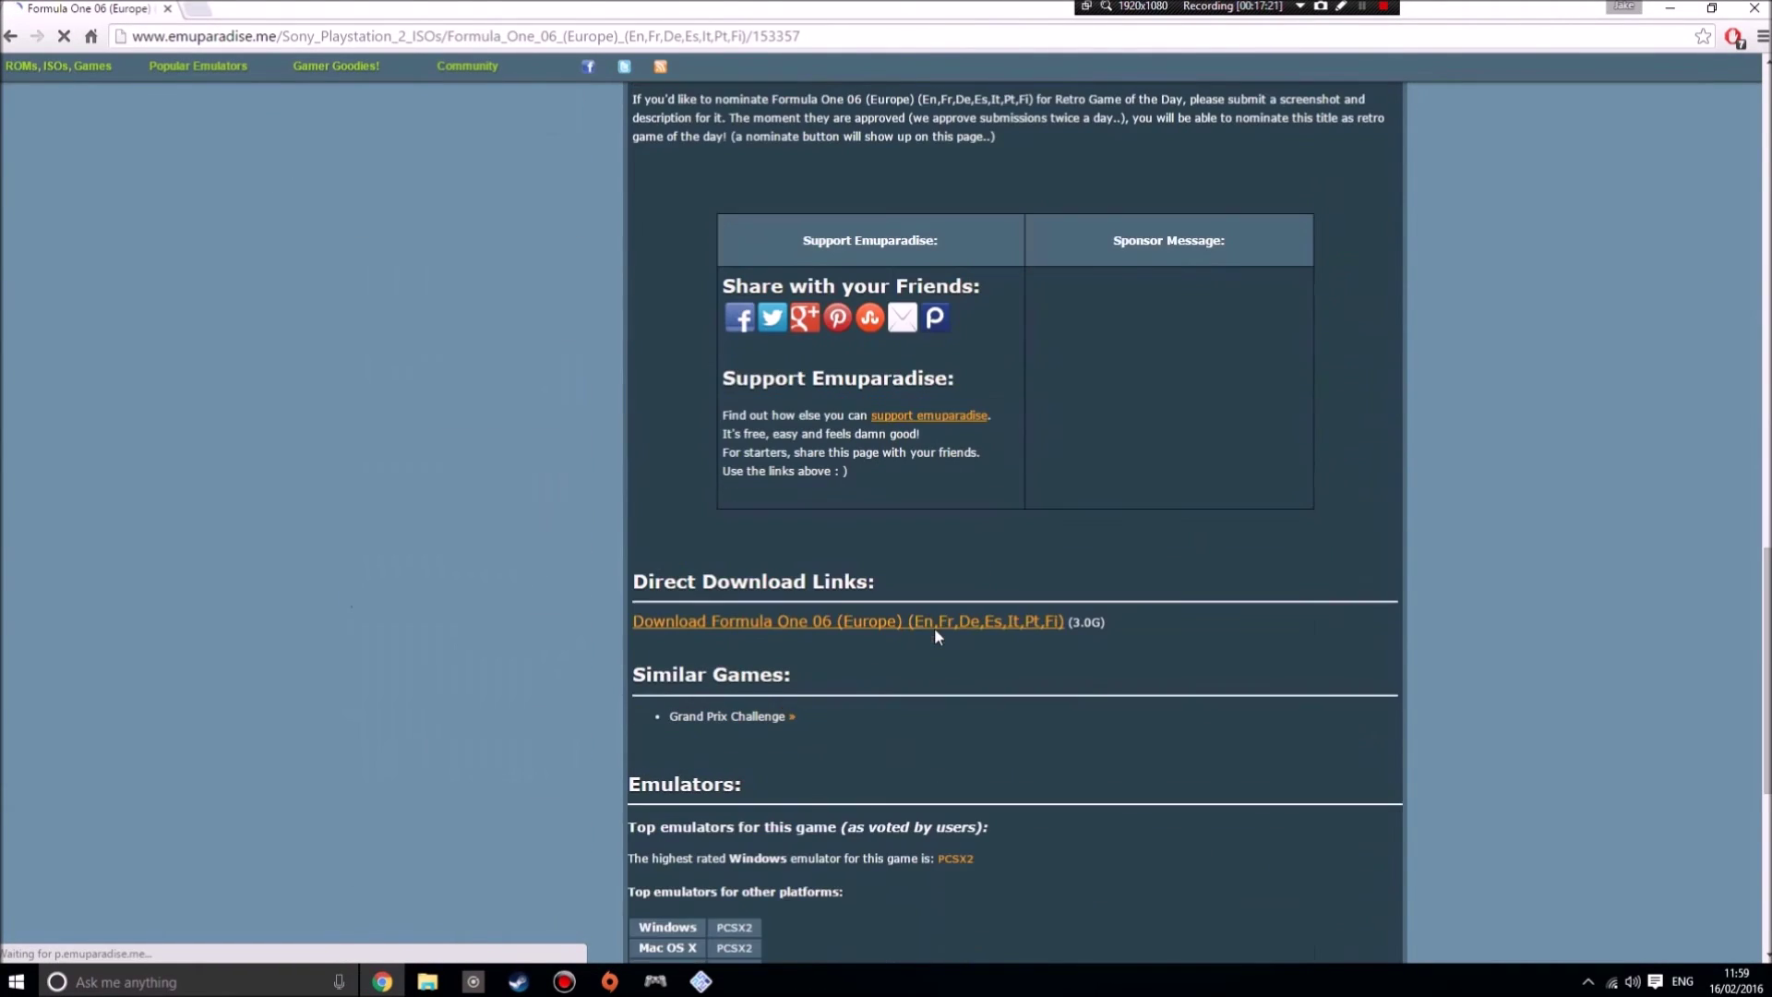
left_click(776, 622)
Start the 3.0G Formula One 06 ISO download, then cancel it
scroll(775, 621, "down", 4)
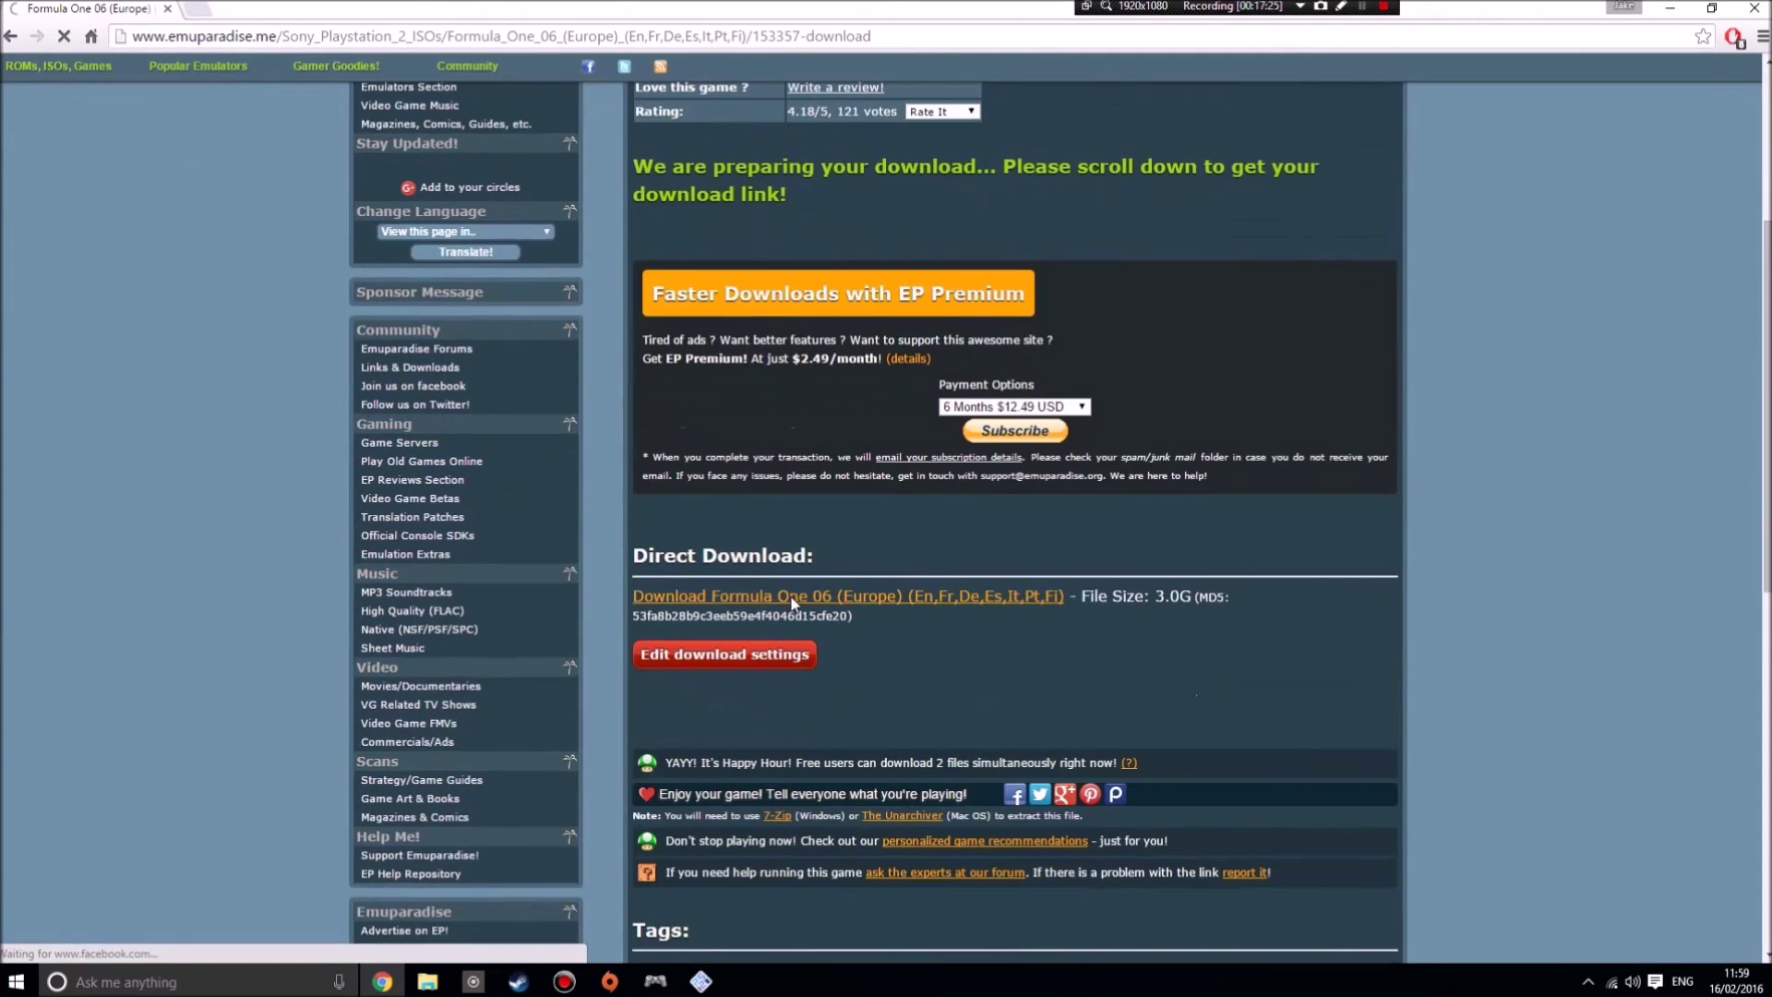
left_click(790, 602)
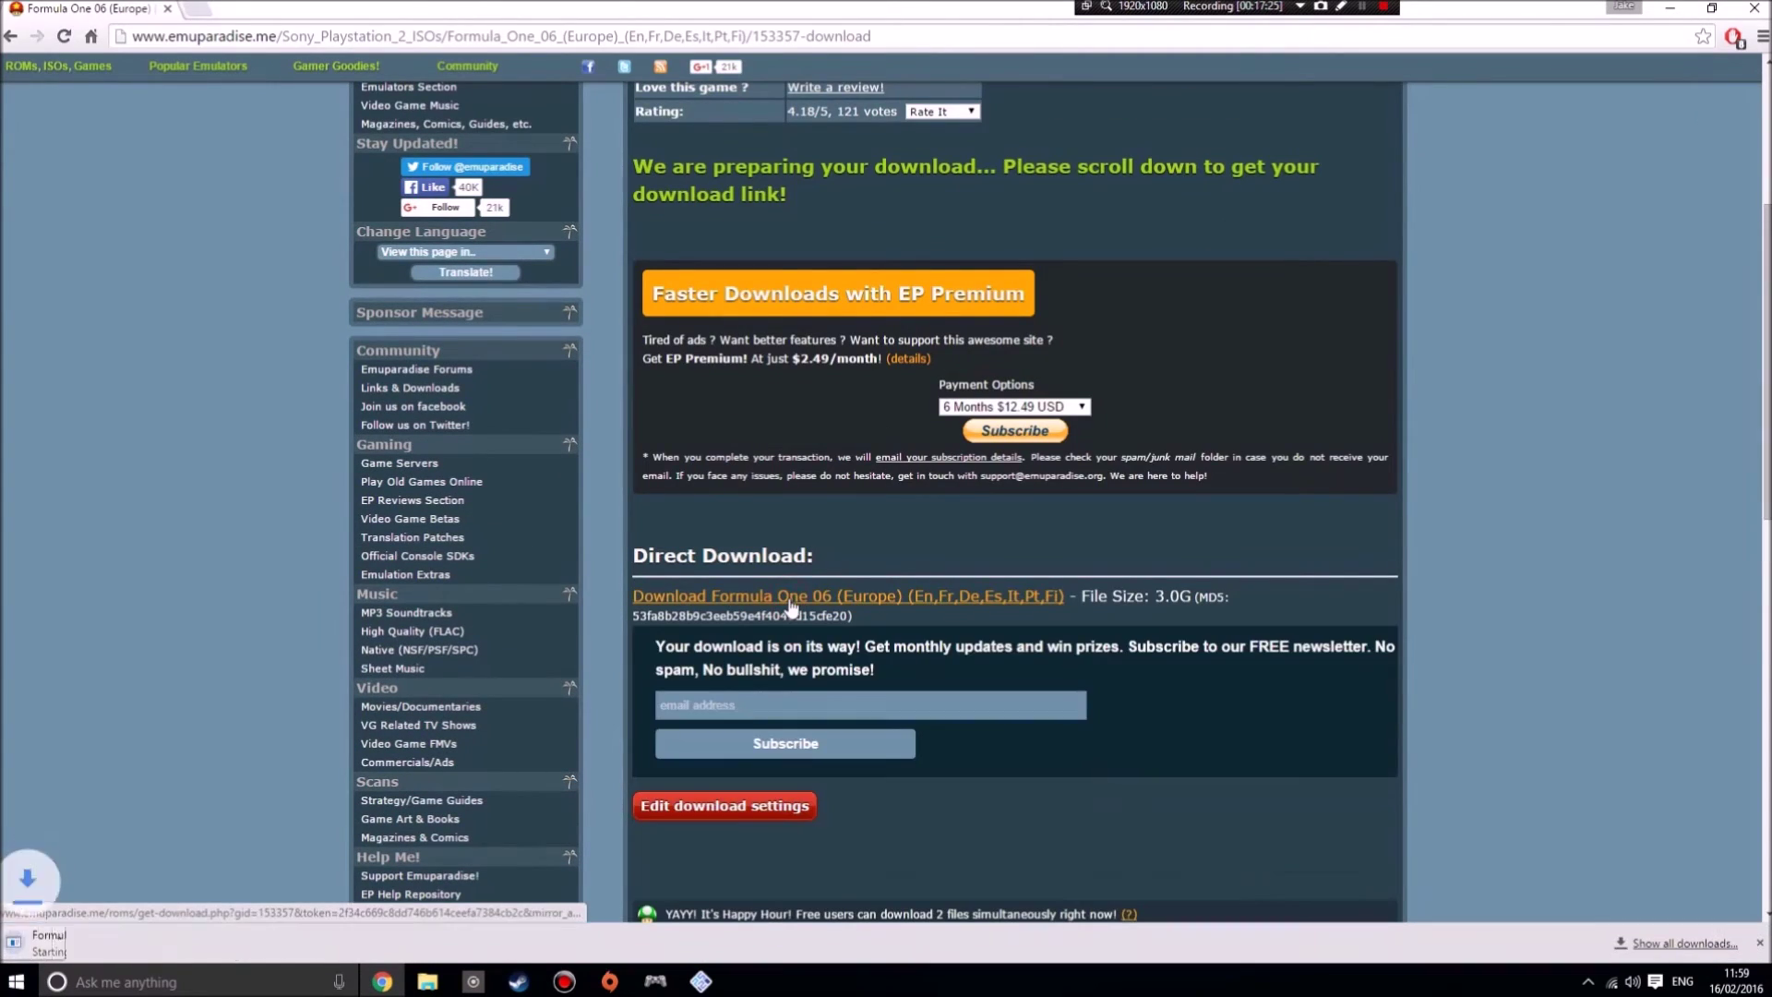
left_click(185, 938)
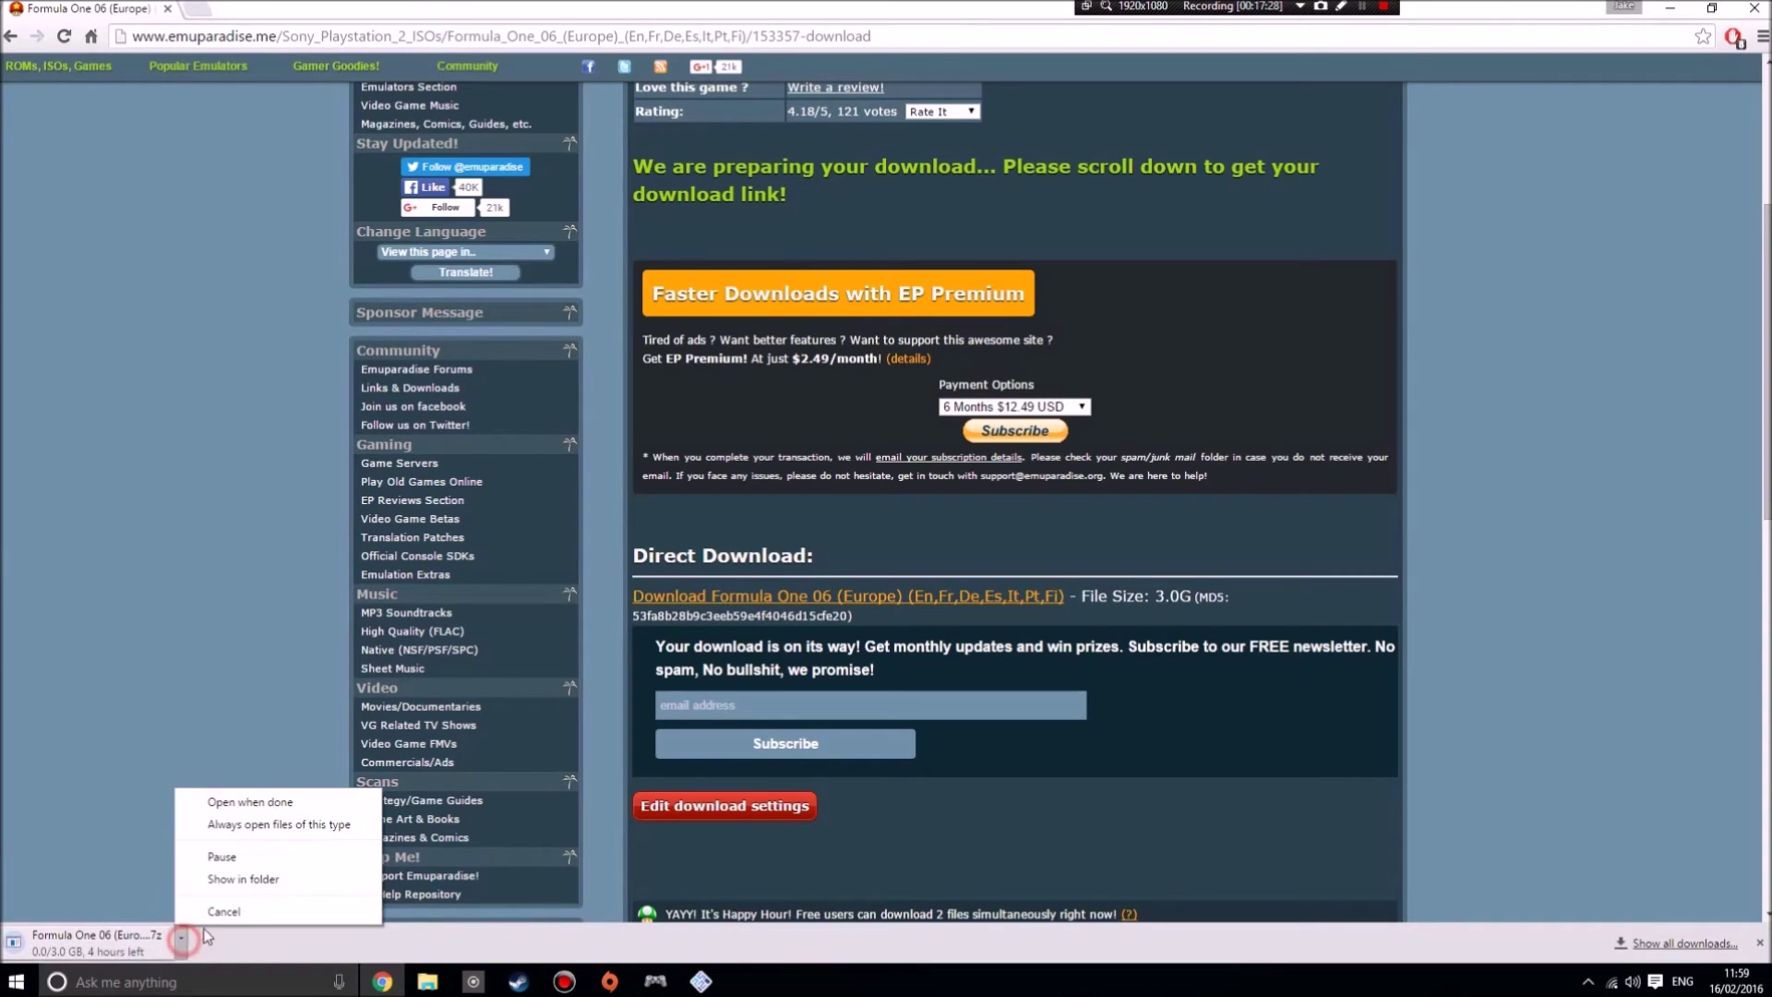
left_click(247, 912)
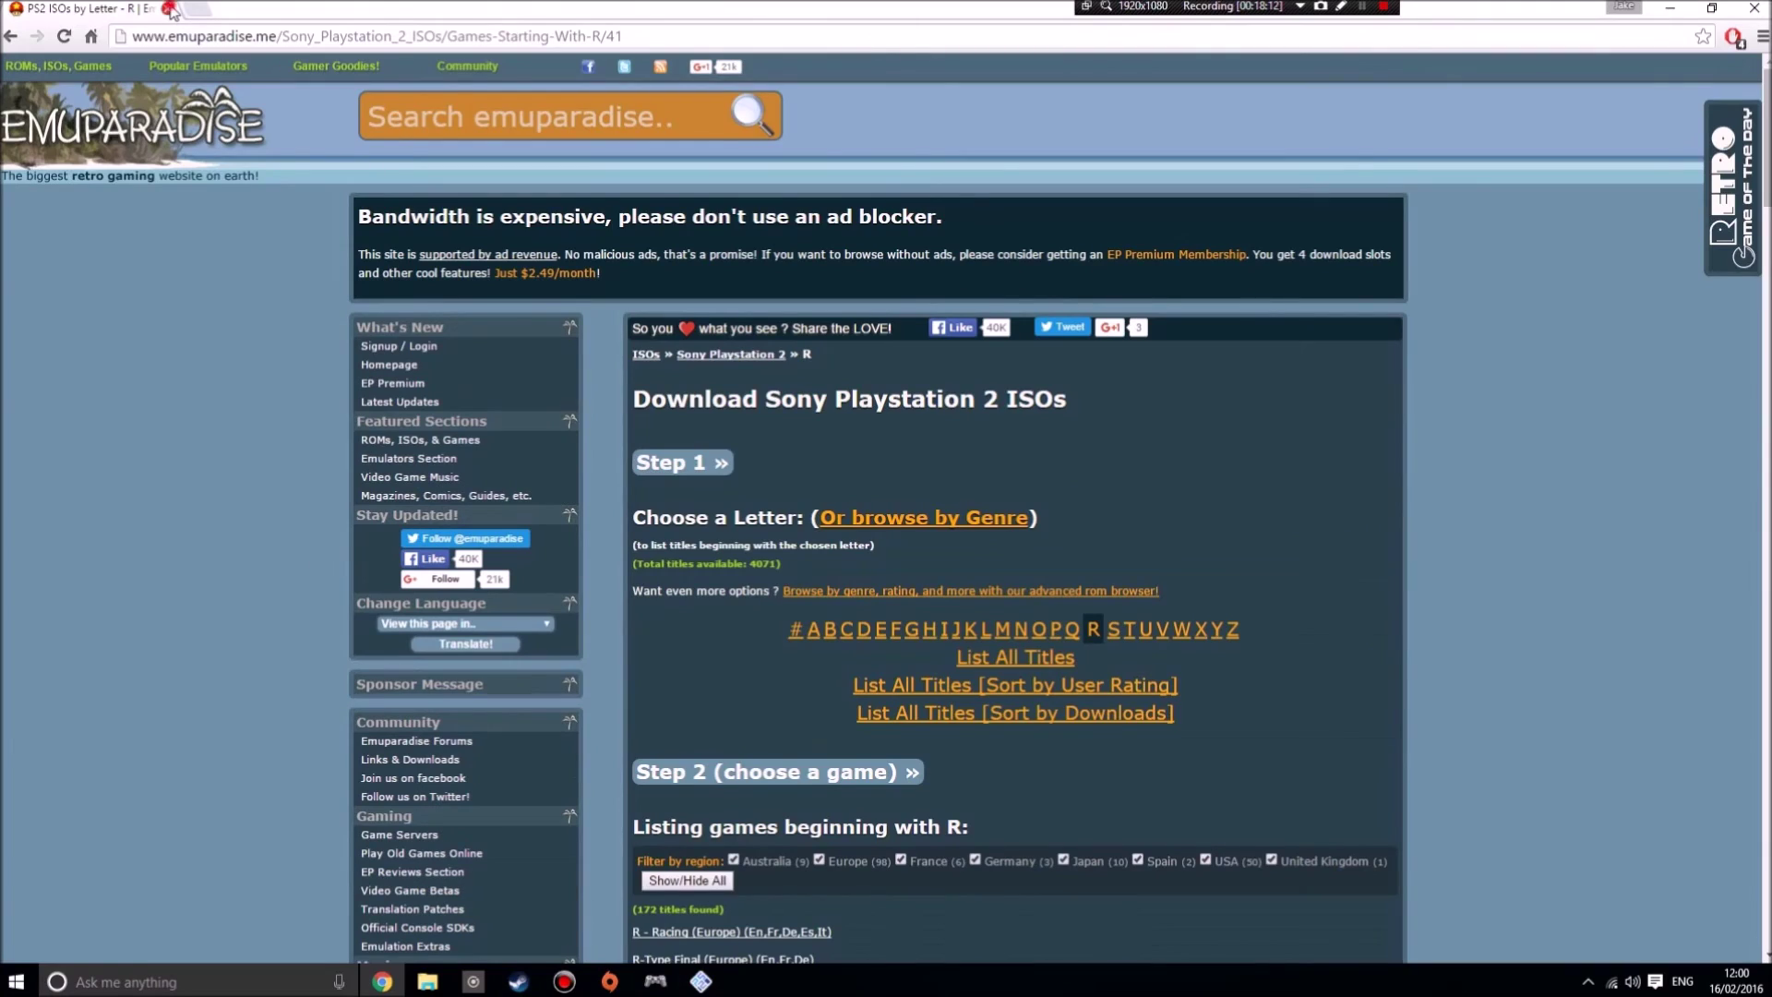
Close Chrome and open the Ps2 Games folder, moving its window right
left_click(168, 9)
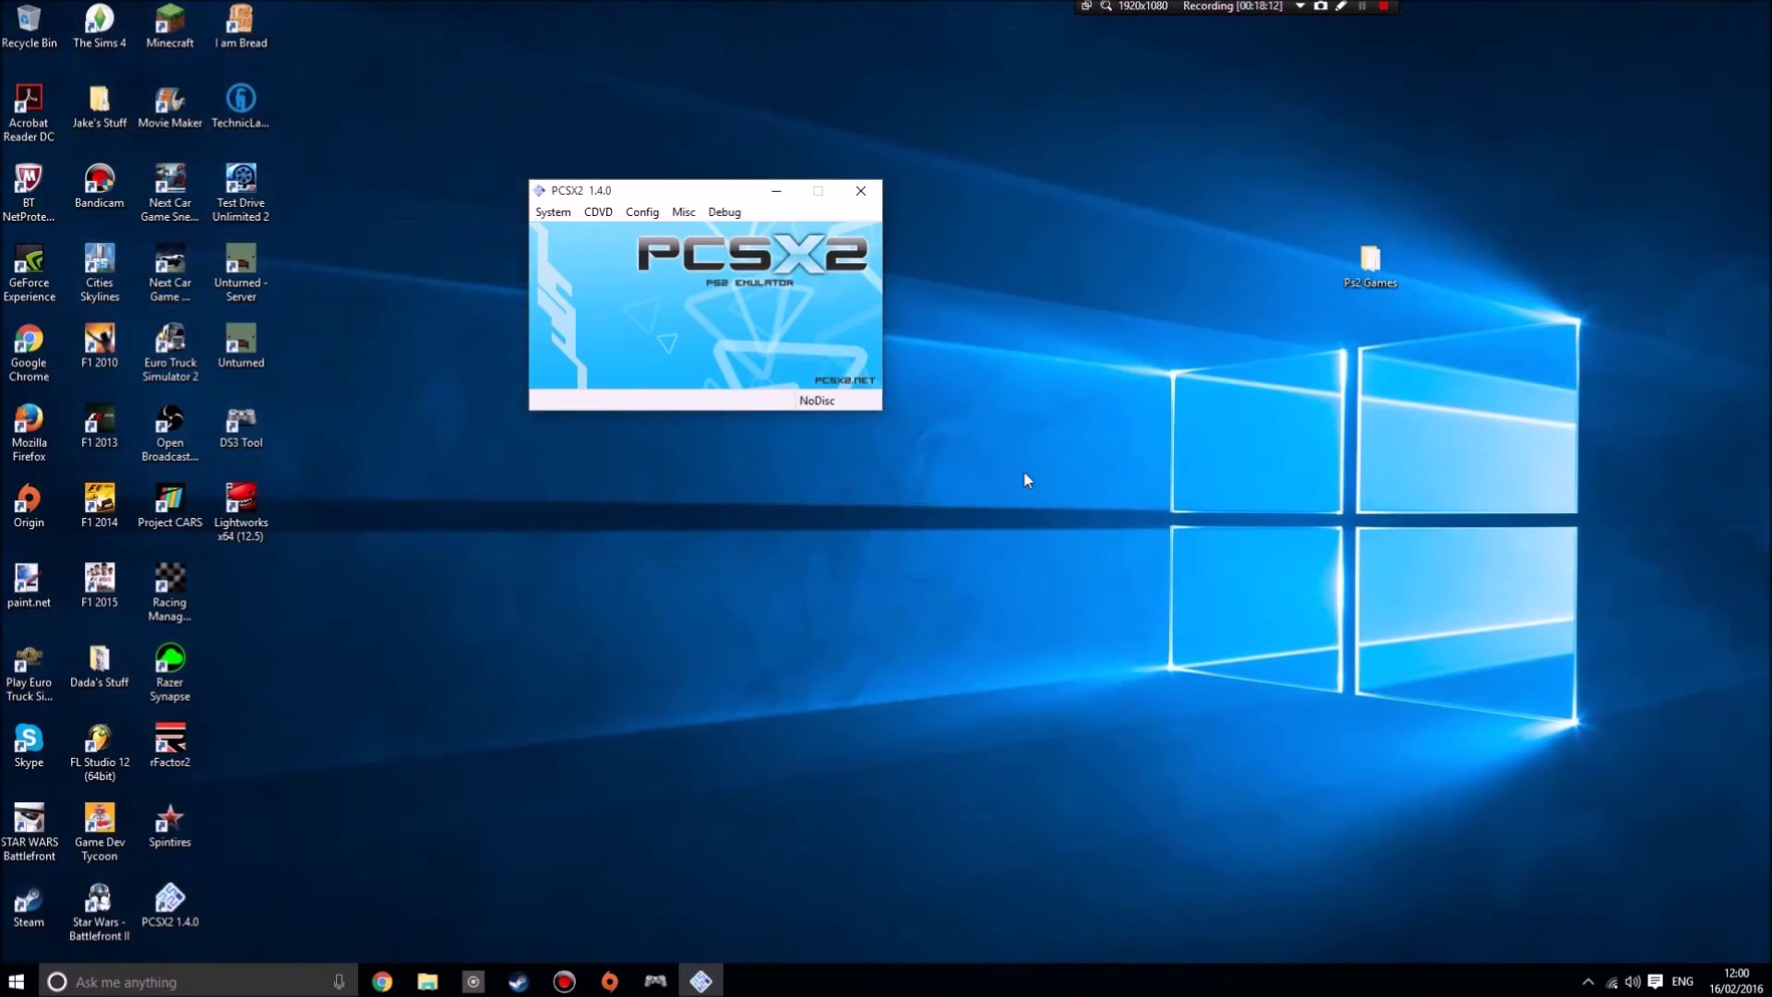
double_click(1369, 261)
left_click(1047, 307)
left_click_drag(1161, 294, 1544, 233)
Inspect the Simpsons, both Ratchet & Clank and Lego Star Wars images, and Games to get.txt
left_click(1098, 458)
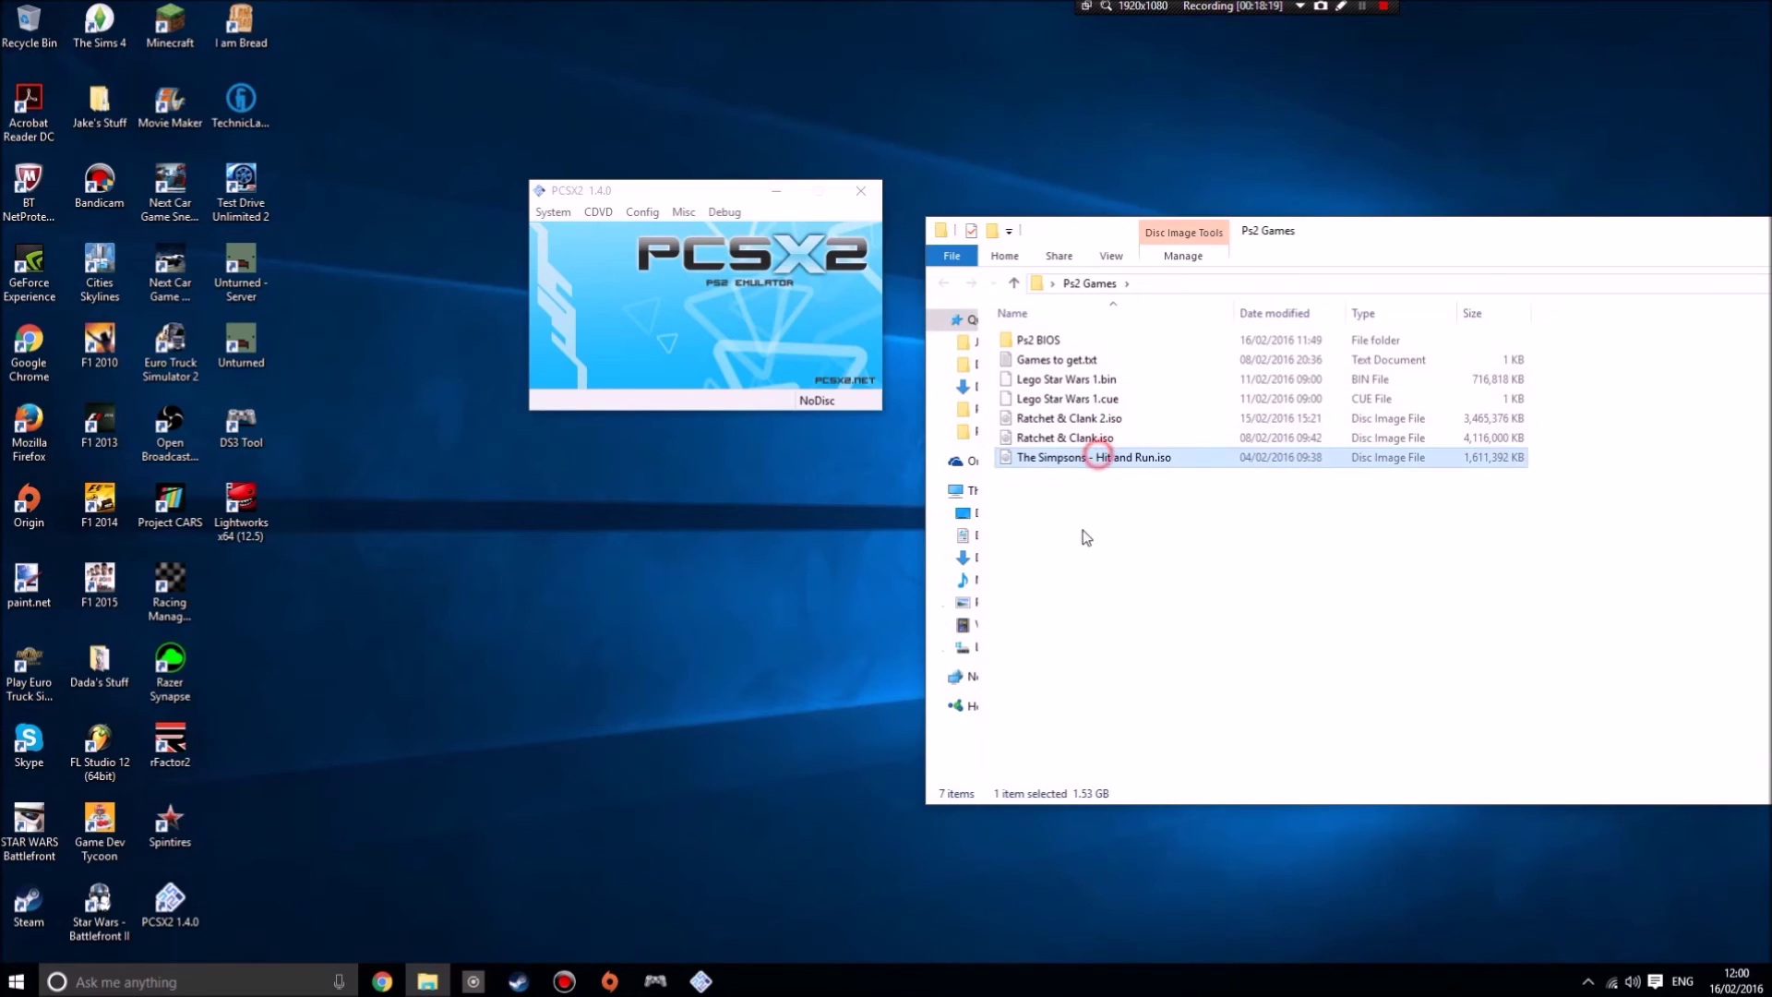
left_click(1098, 439)
left_click(1103, 420)
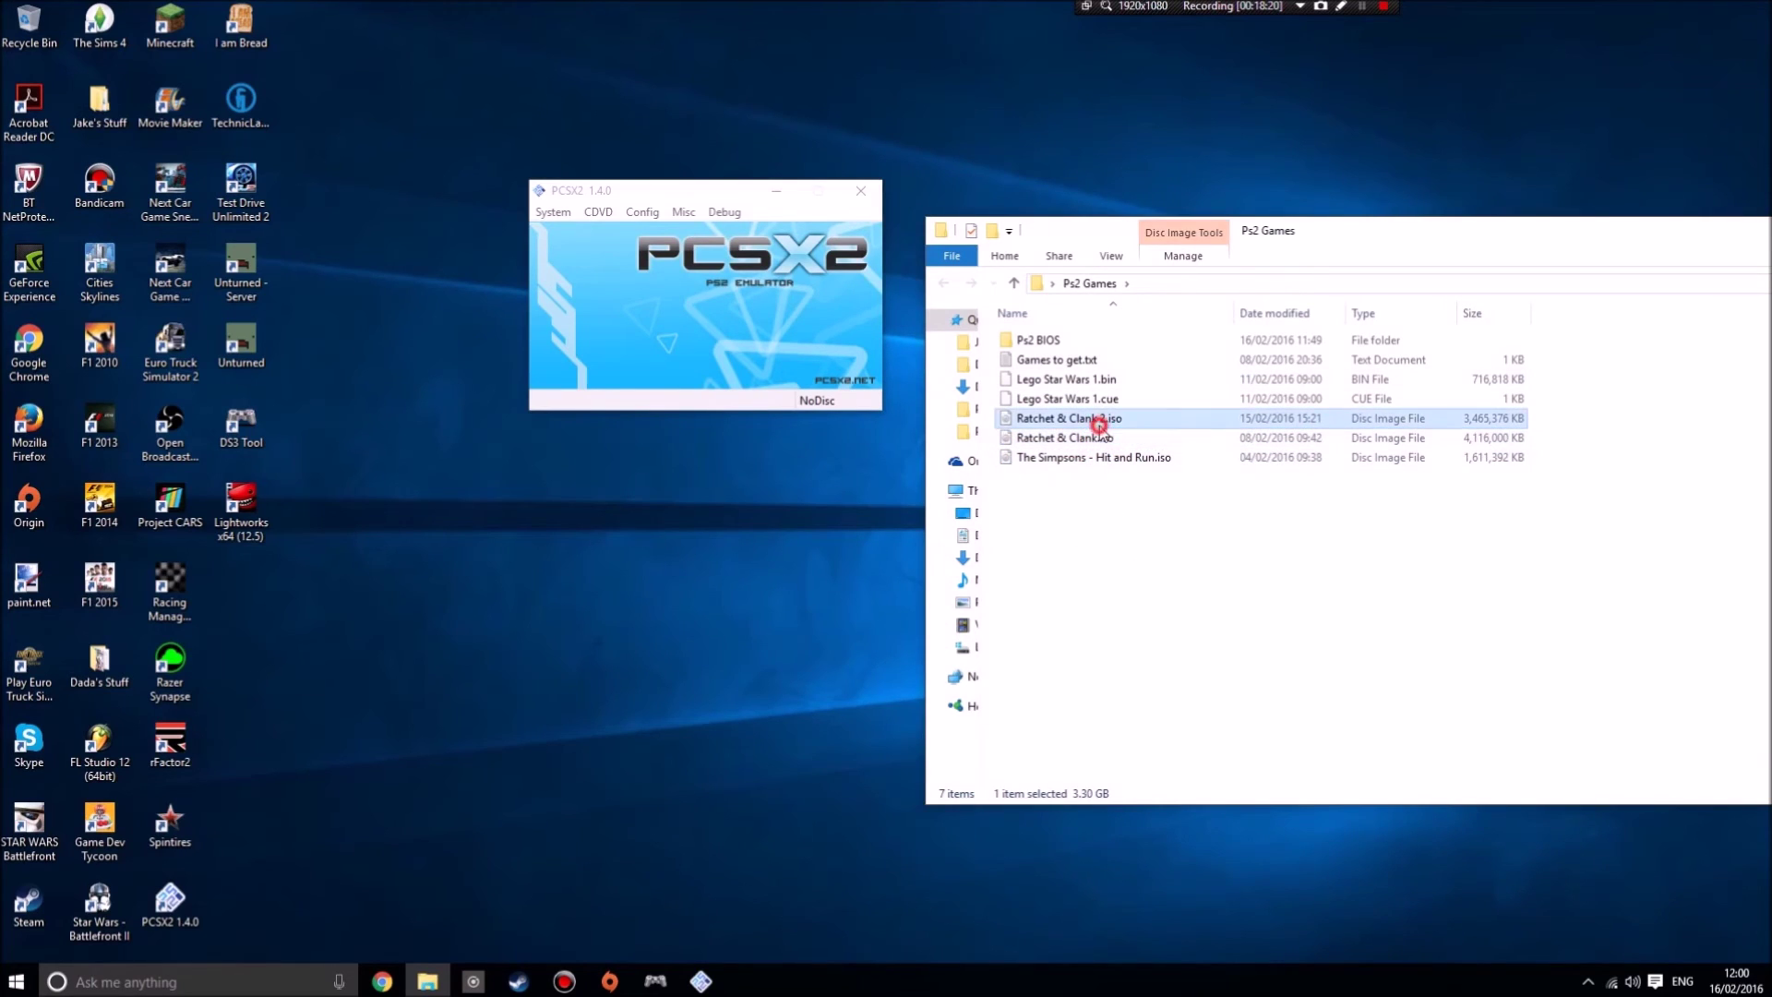
left_click(1098, 380)
left_click(1208, 621)
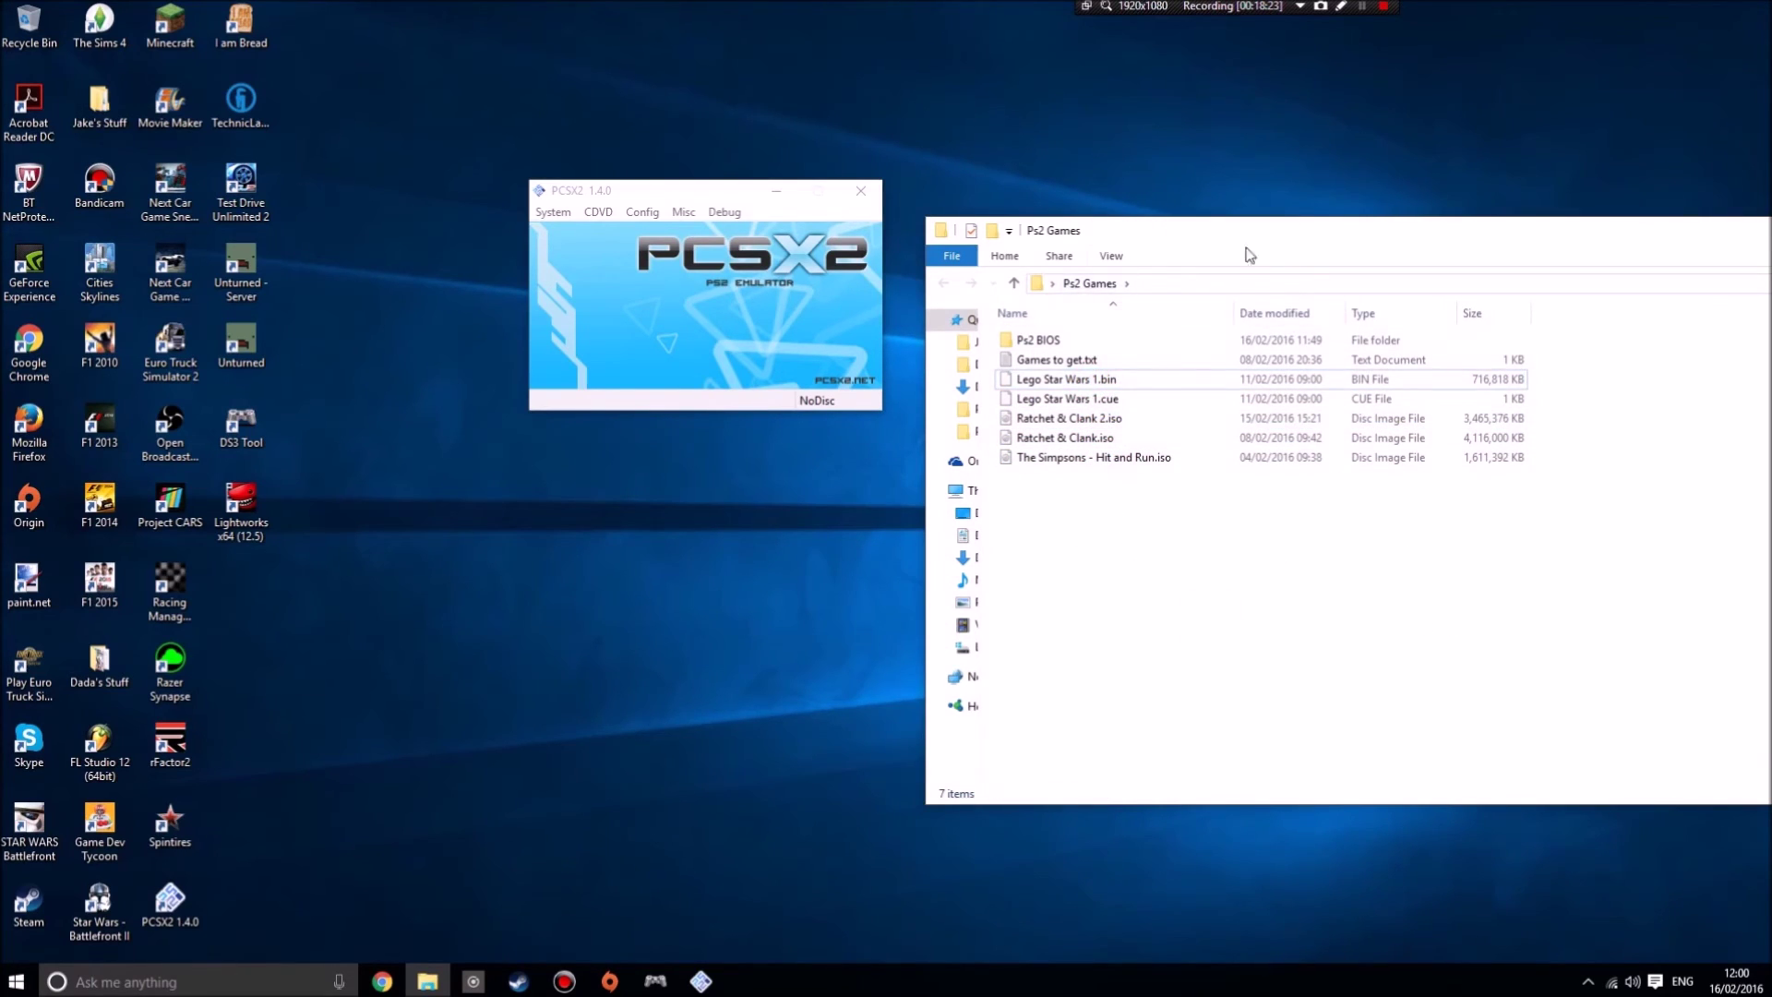
double_click(1062, 360)
left_click(999, 253)
left_click_drag(1379, 238, 1009, 255)
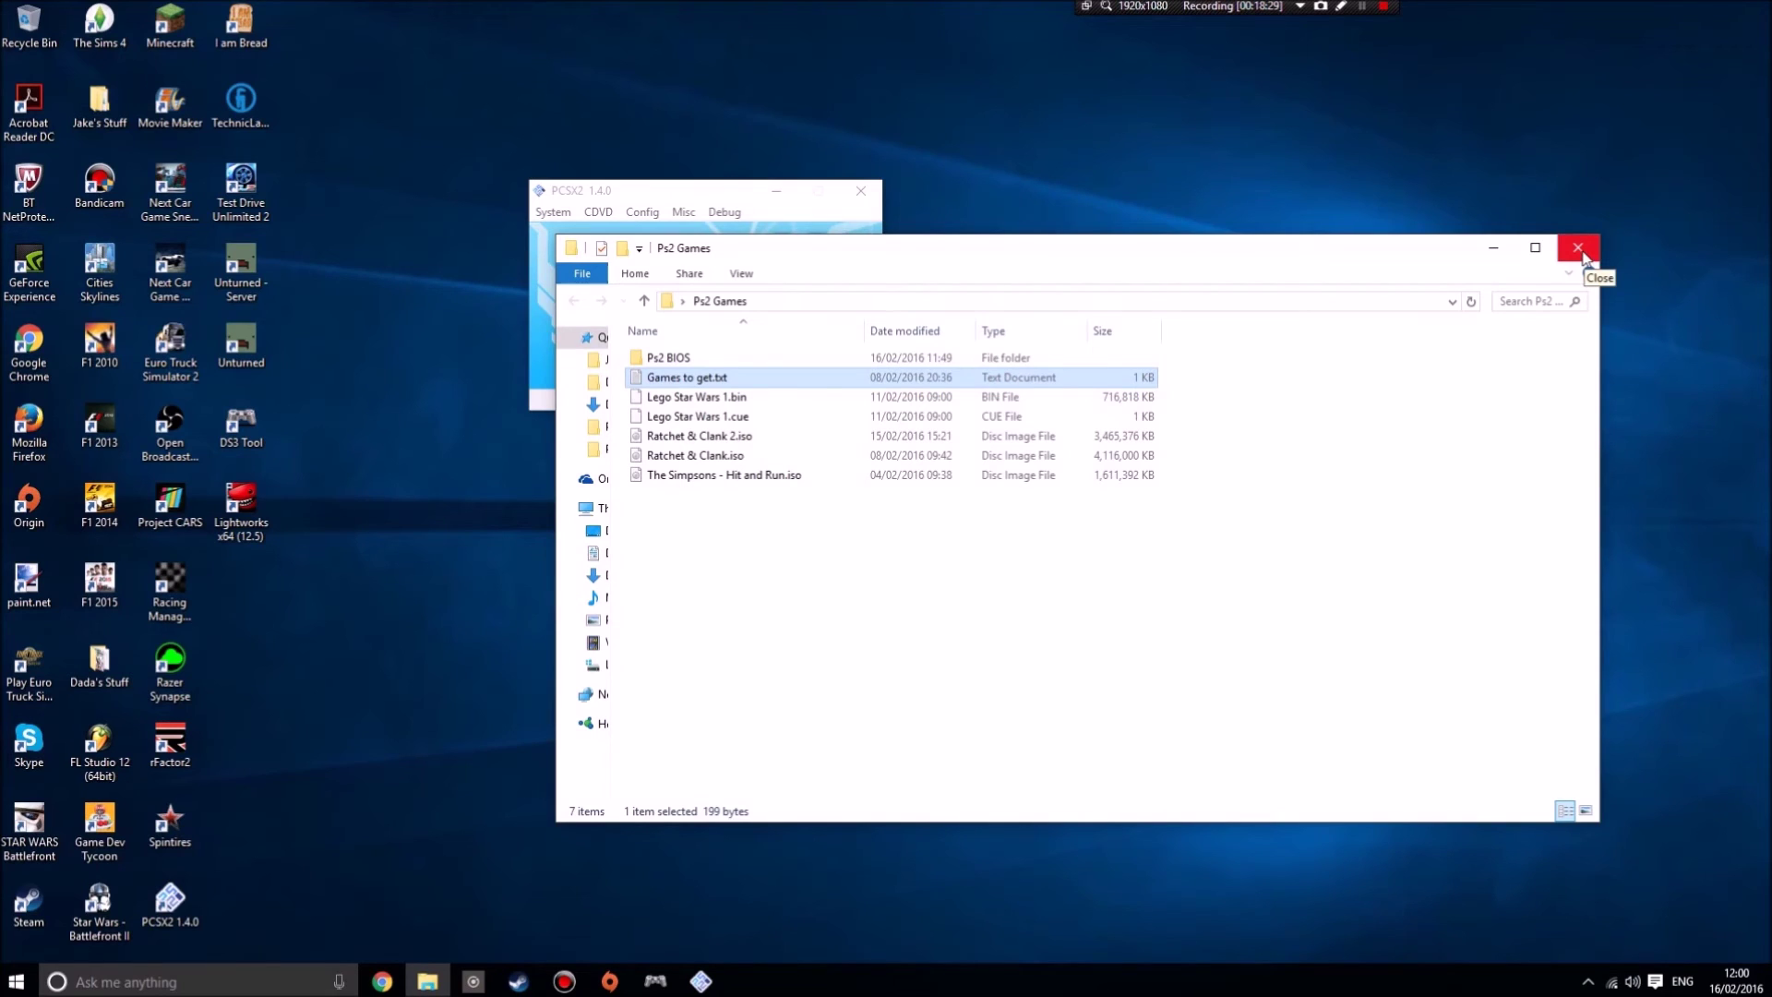
Close the Ps2 Games window and set PCSX2's CDVD source to Iso
left_click(1578, 249)
left_click(612, 213)
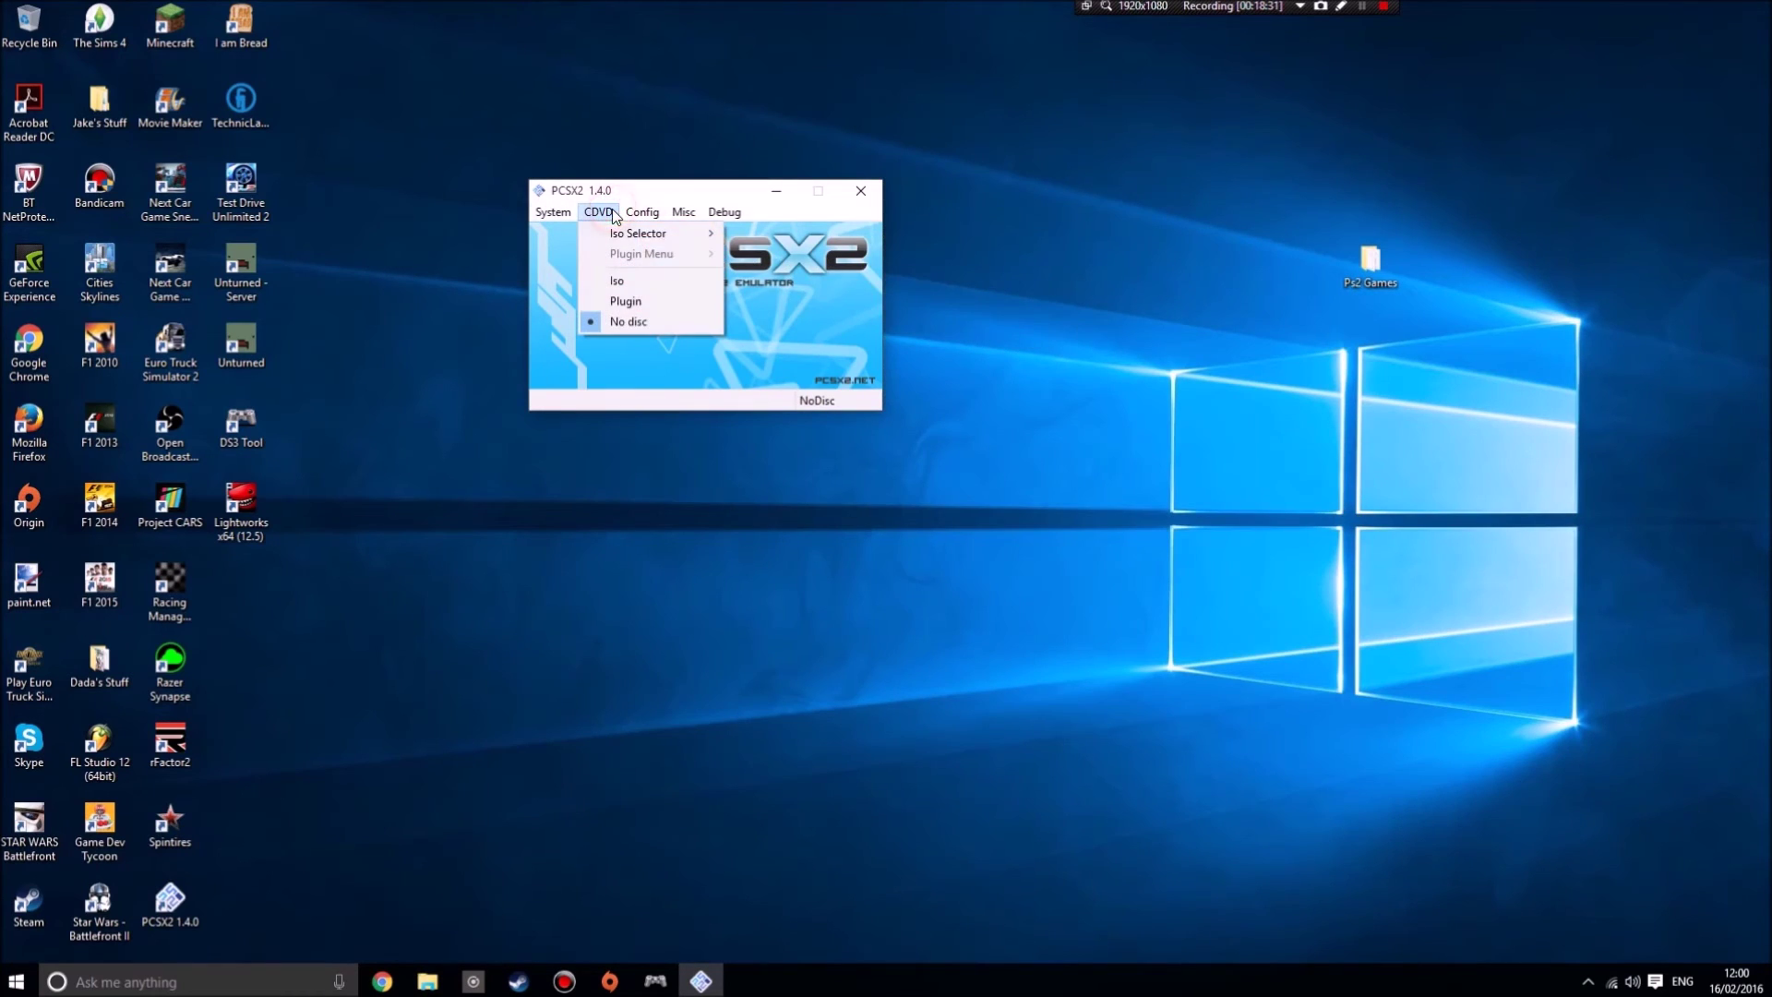
mouse_move(660, 242)
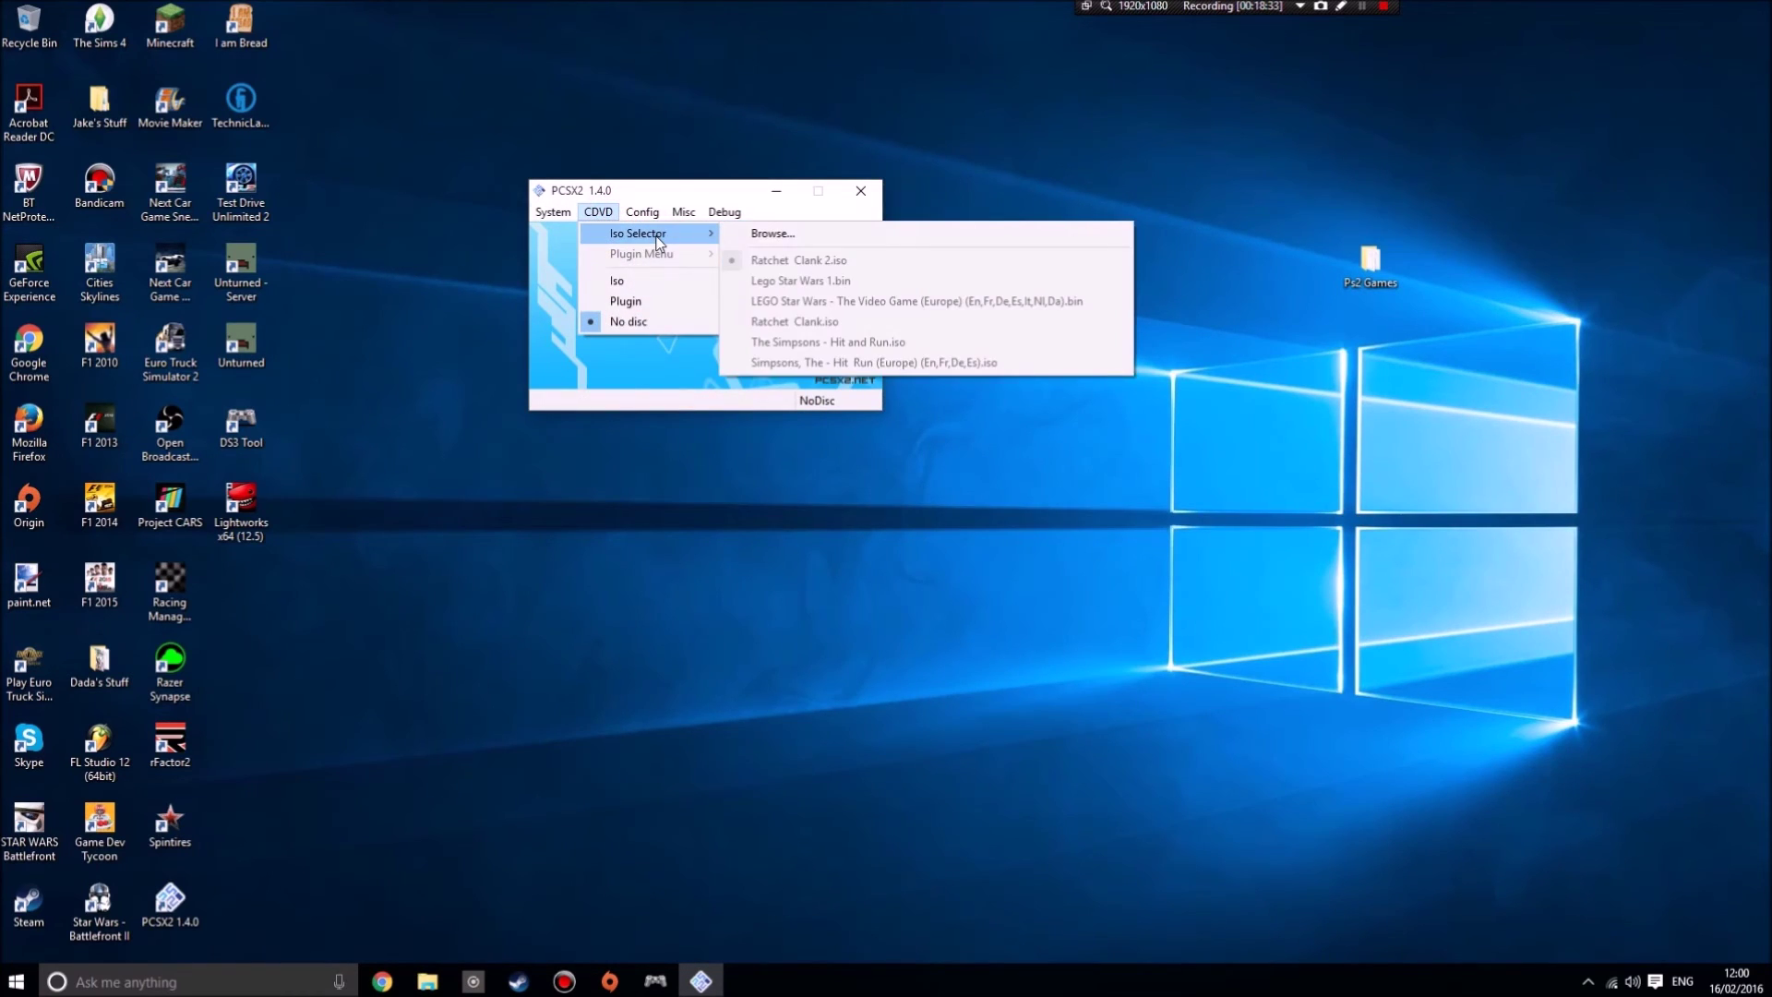
left_click(629, 281)
Choose Ratchet & Clank.iso from the Ps2 Games folder via the Iso Selector
left_click(598, 211)
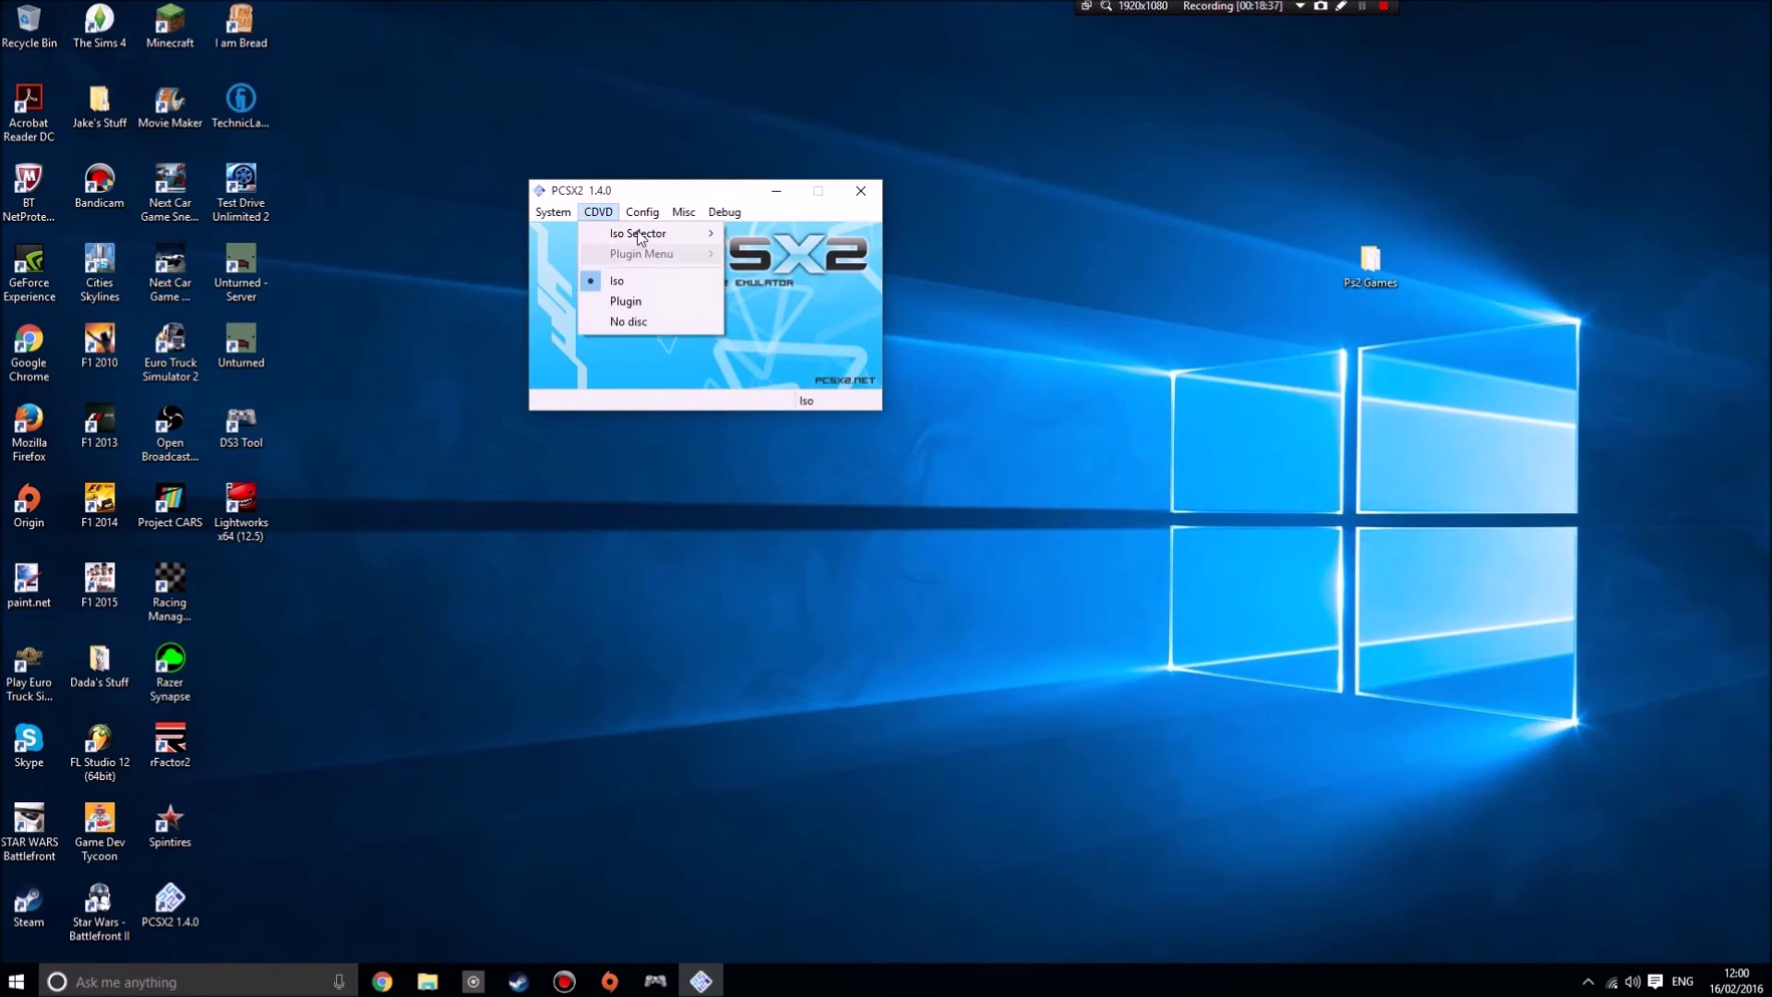
left_click(643, 234)
left_click(775, 234)
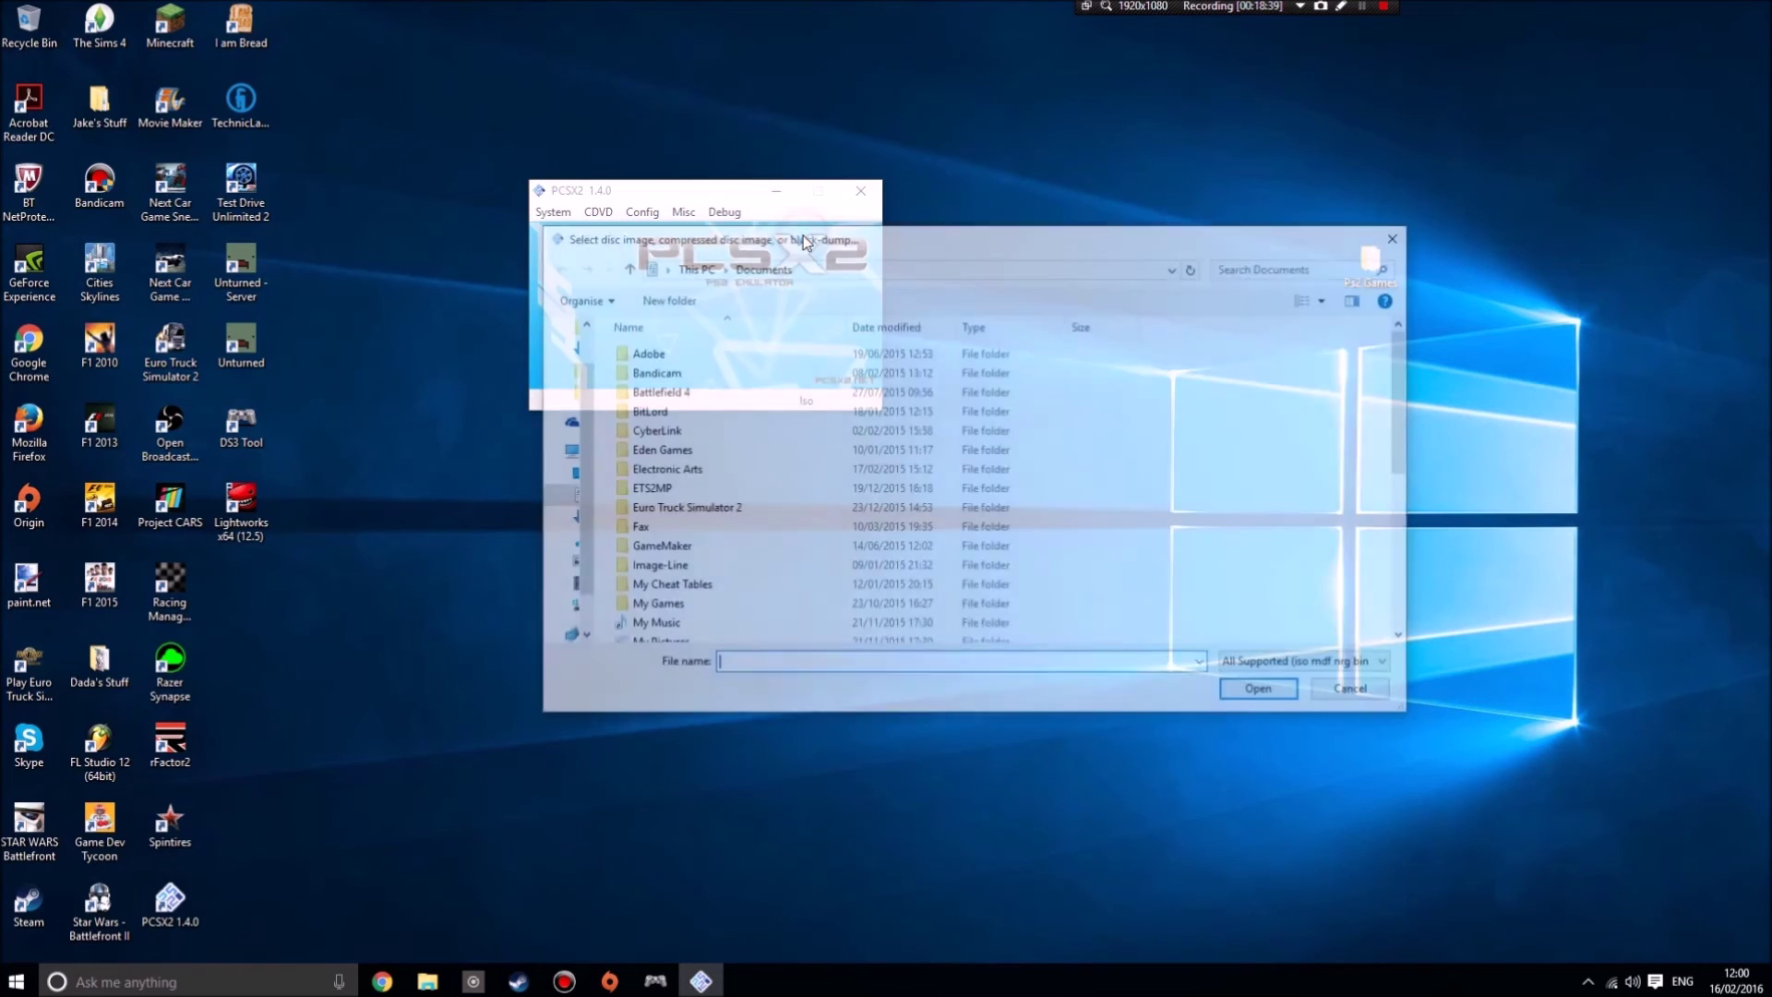
left_click(661, 267)
left_click(701, 507)
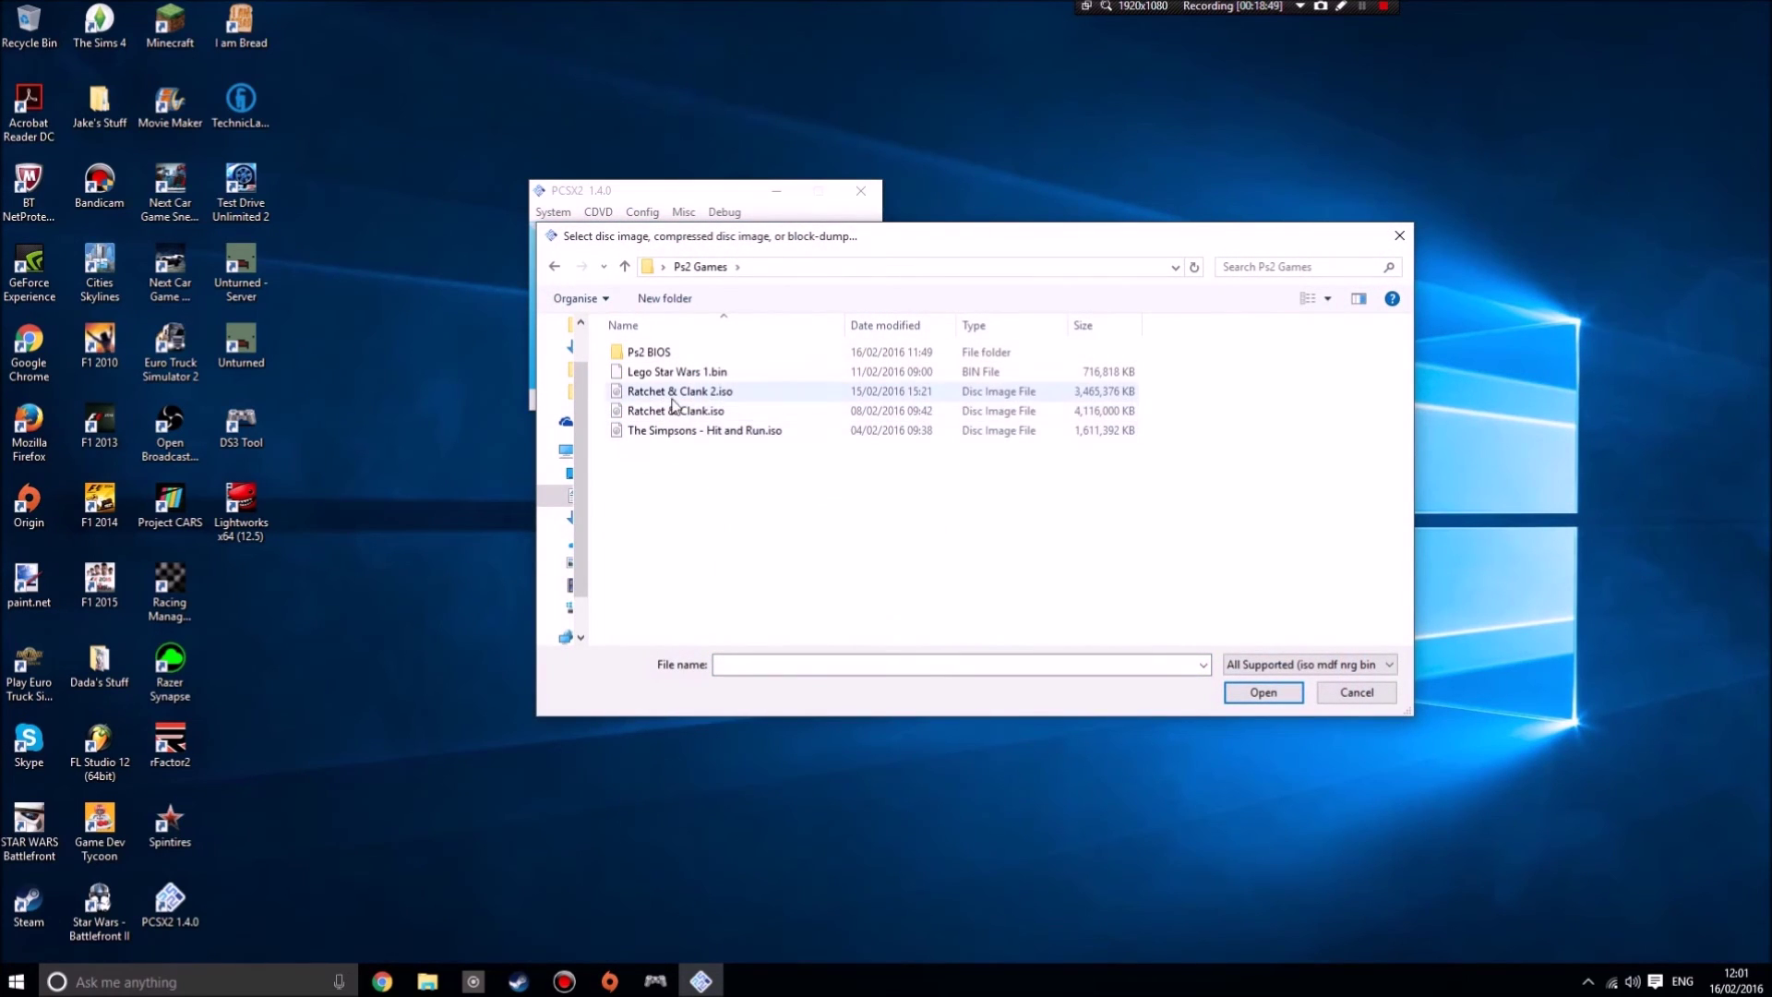
left_click(728, 415)
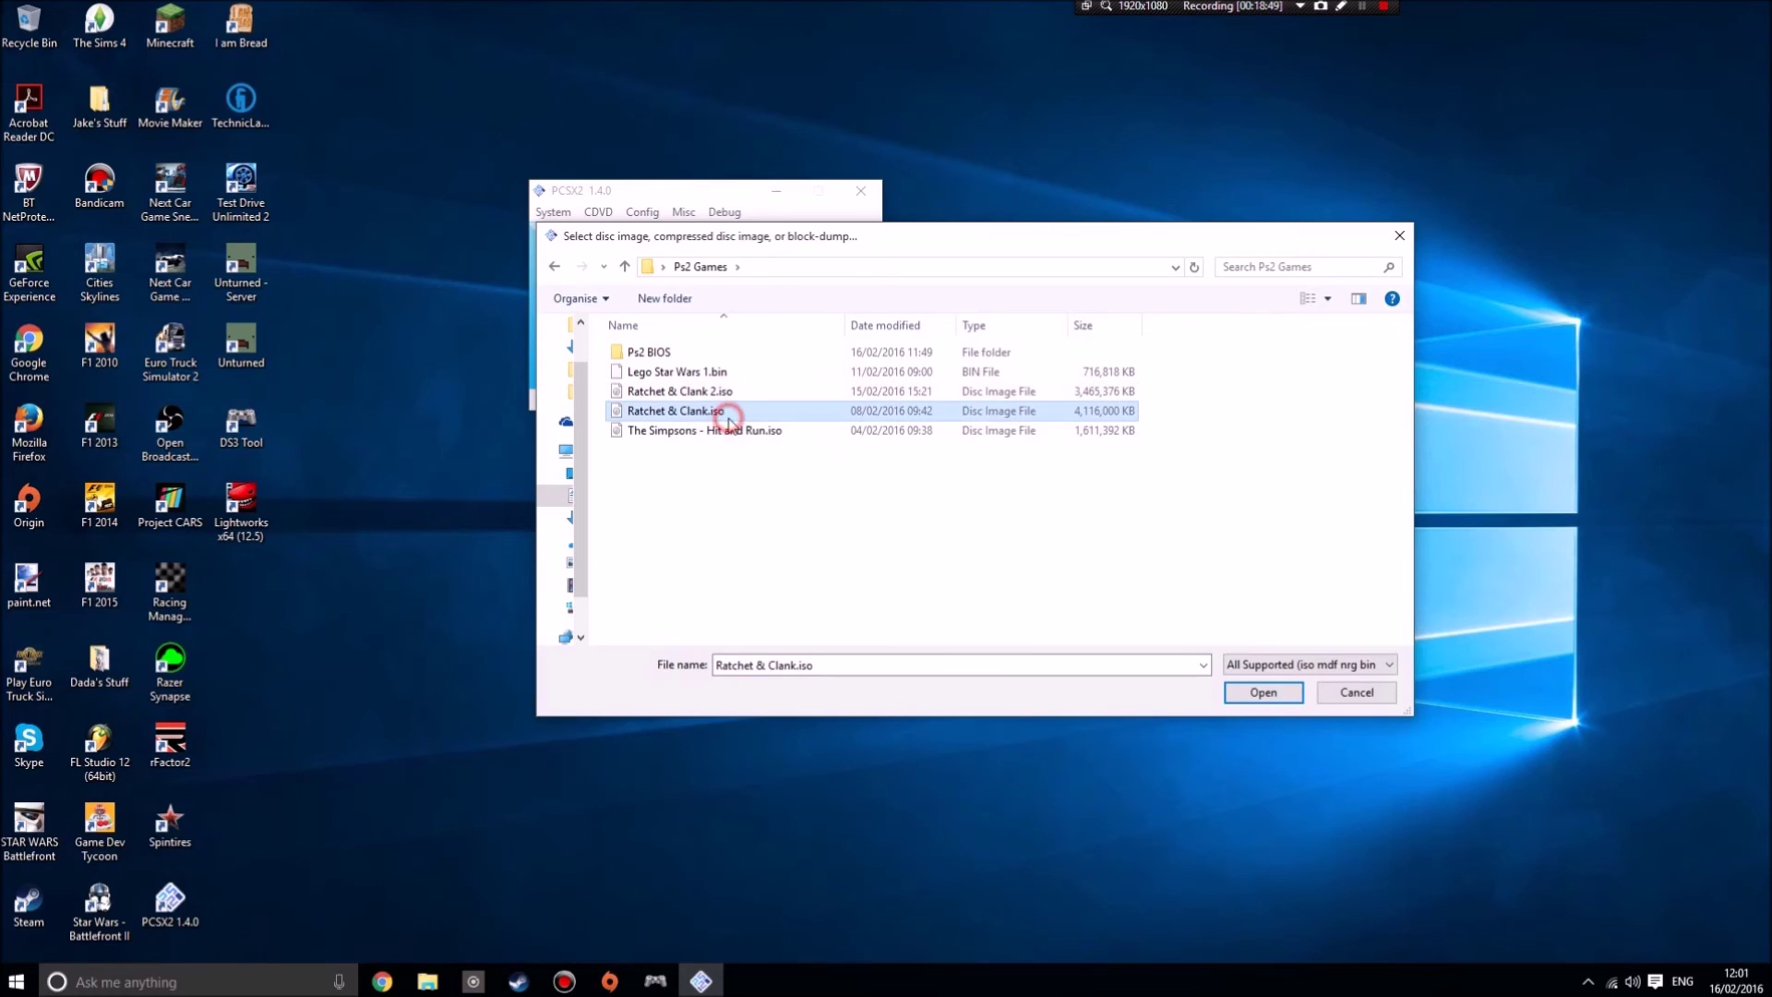
left_click(1274, 691)
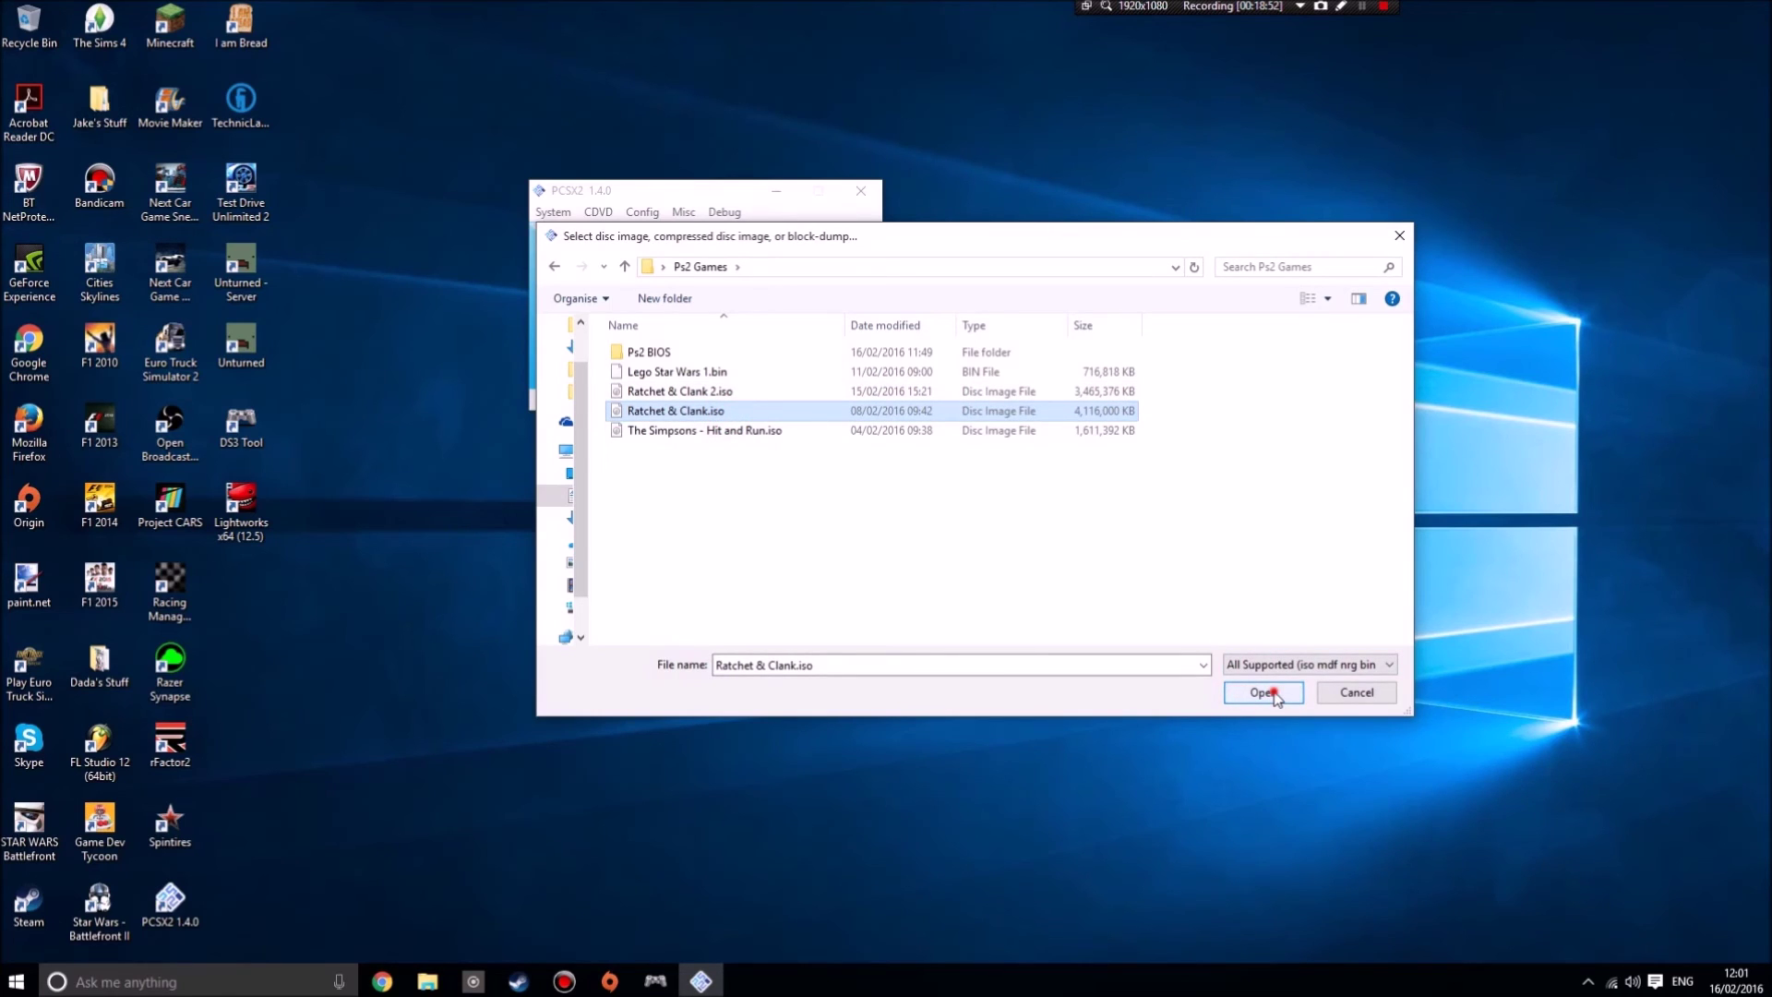
left_click(584, 214)
Boot the Ratchet & Clank disc and close the Volume Mixer to reach PRESS START
mouse_move(644, 237)
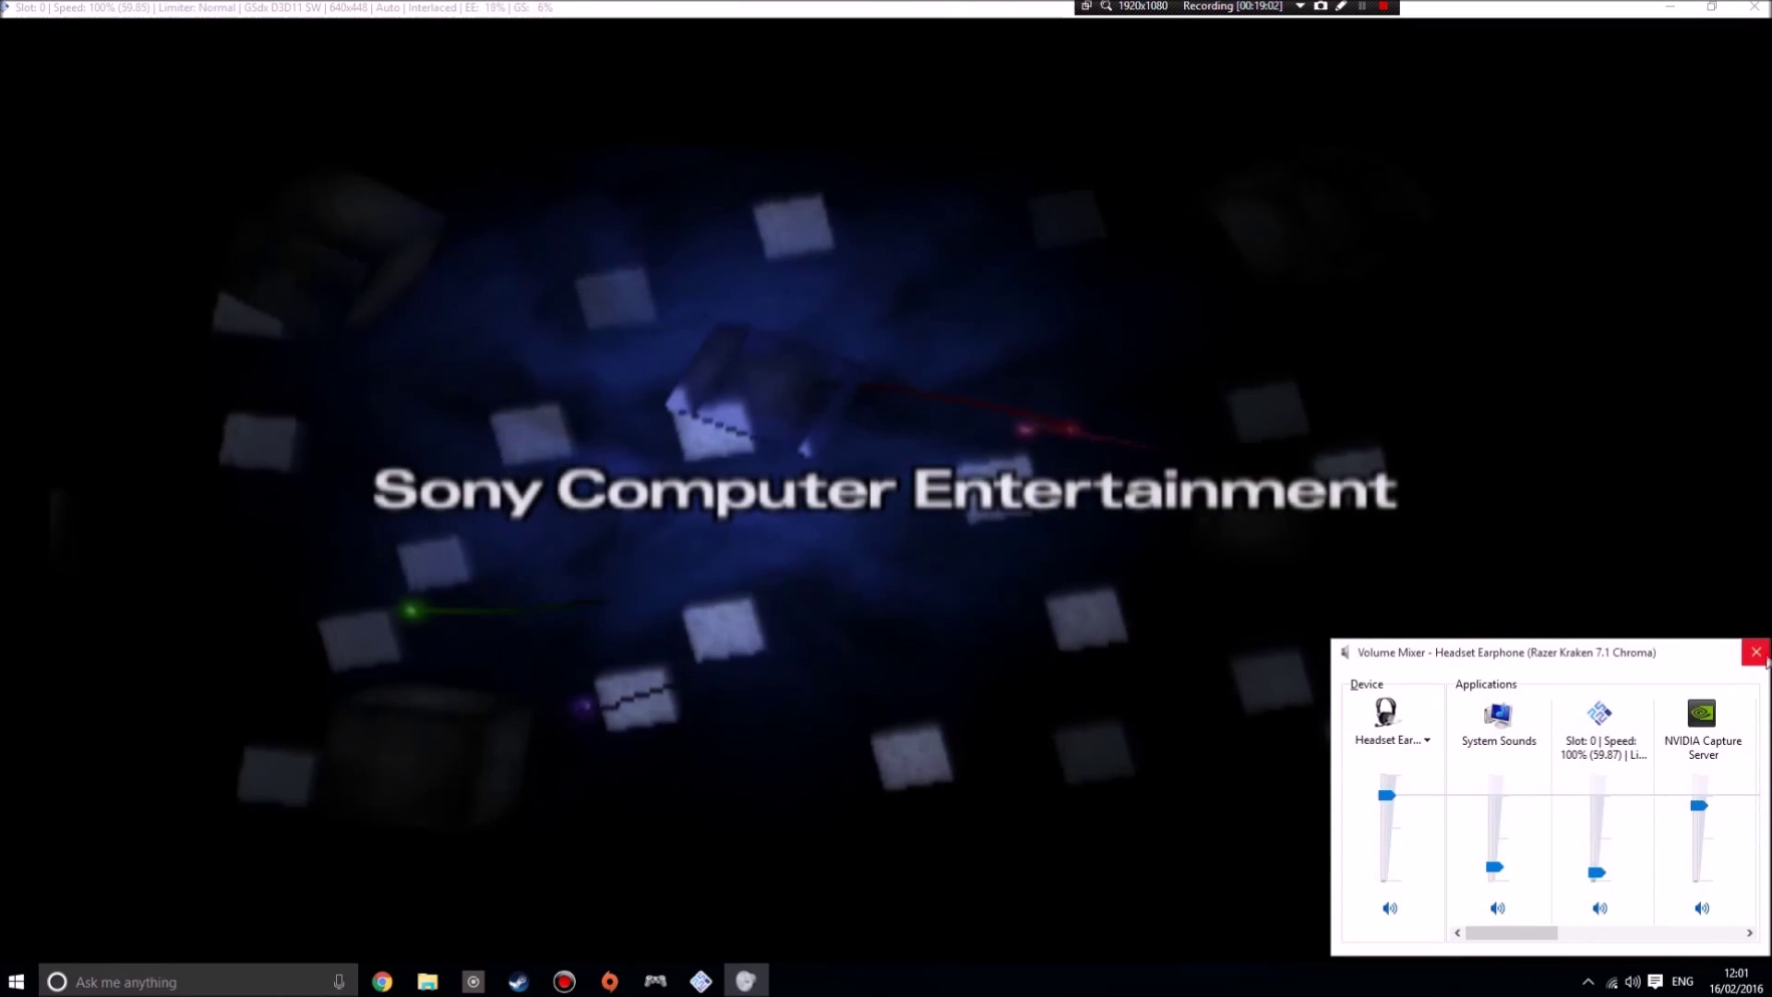
left_click(1755, 653)
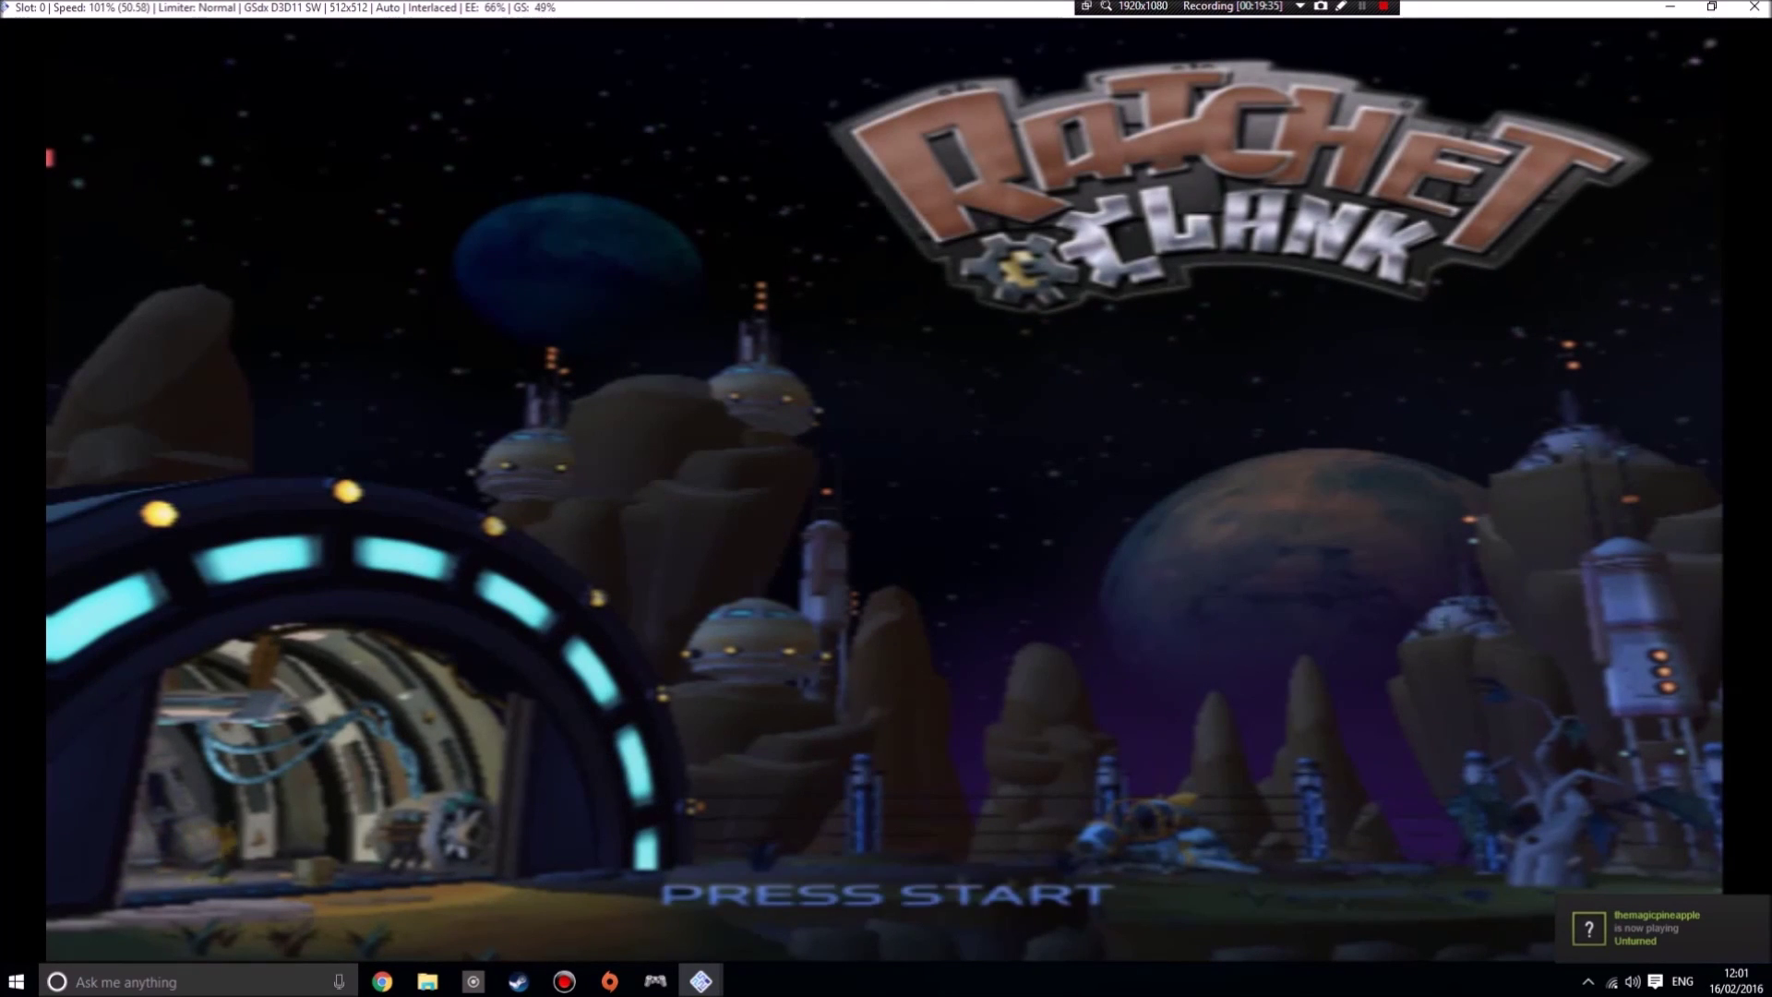
Go past the title screen to Load Game and select the Blarg Depot save
key("Return")
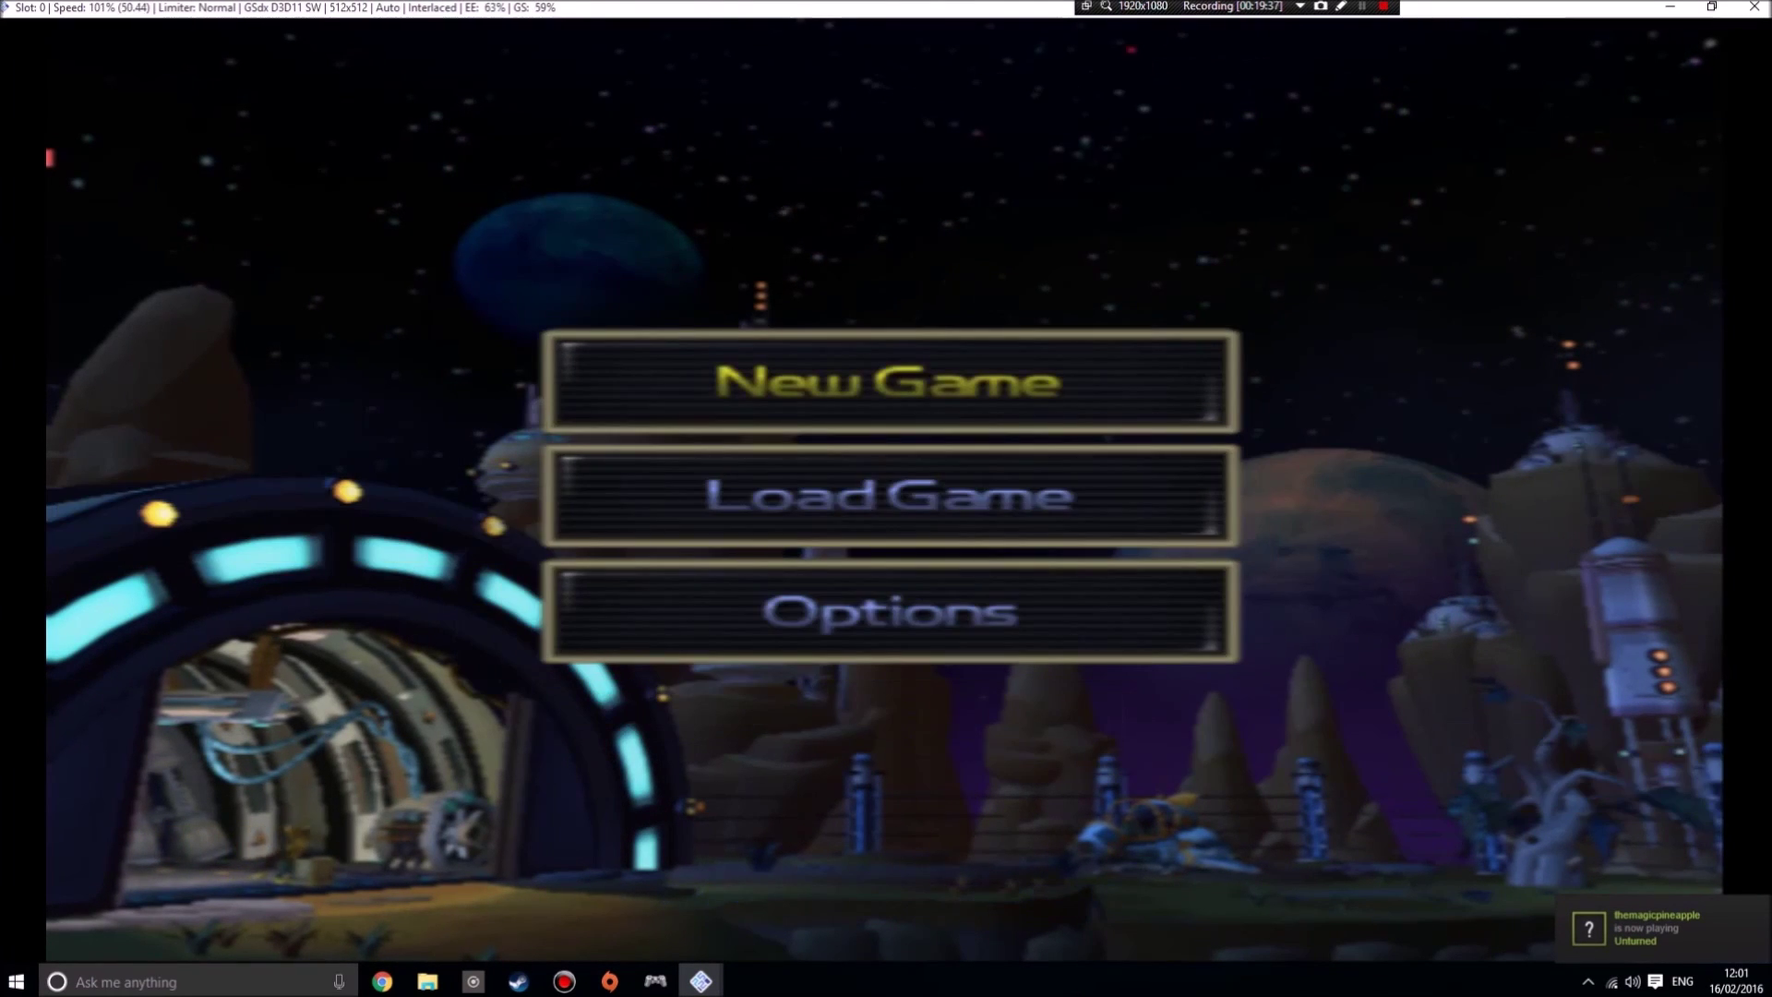
key("Return")
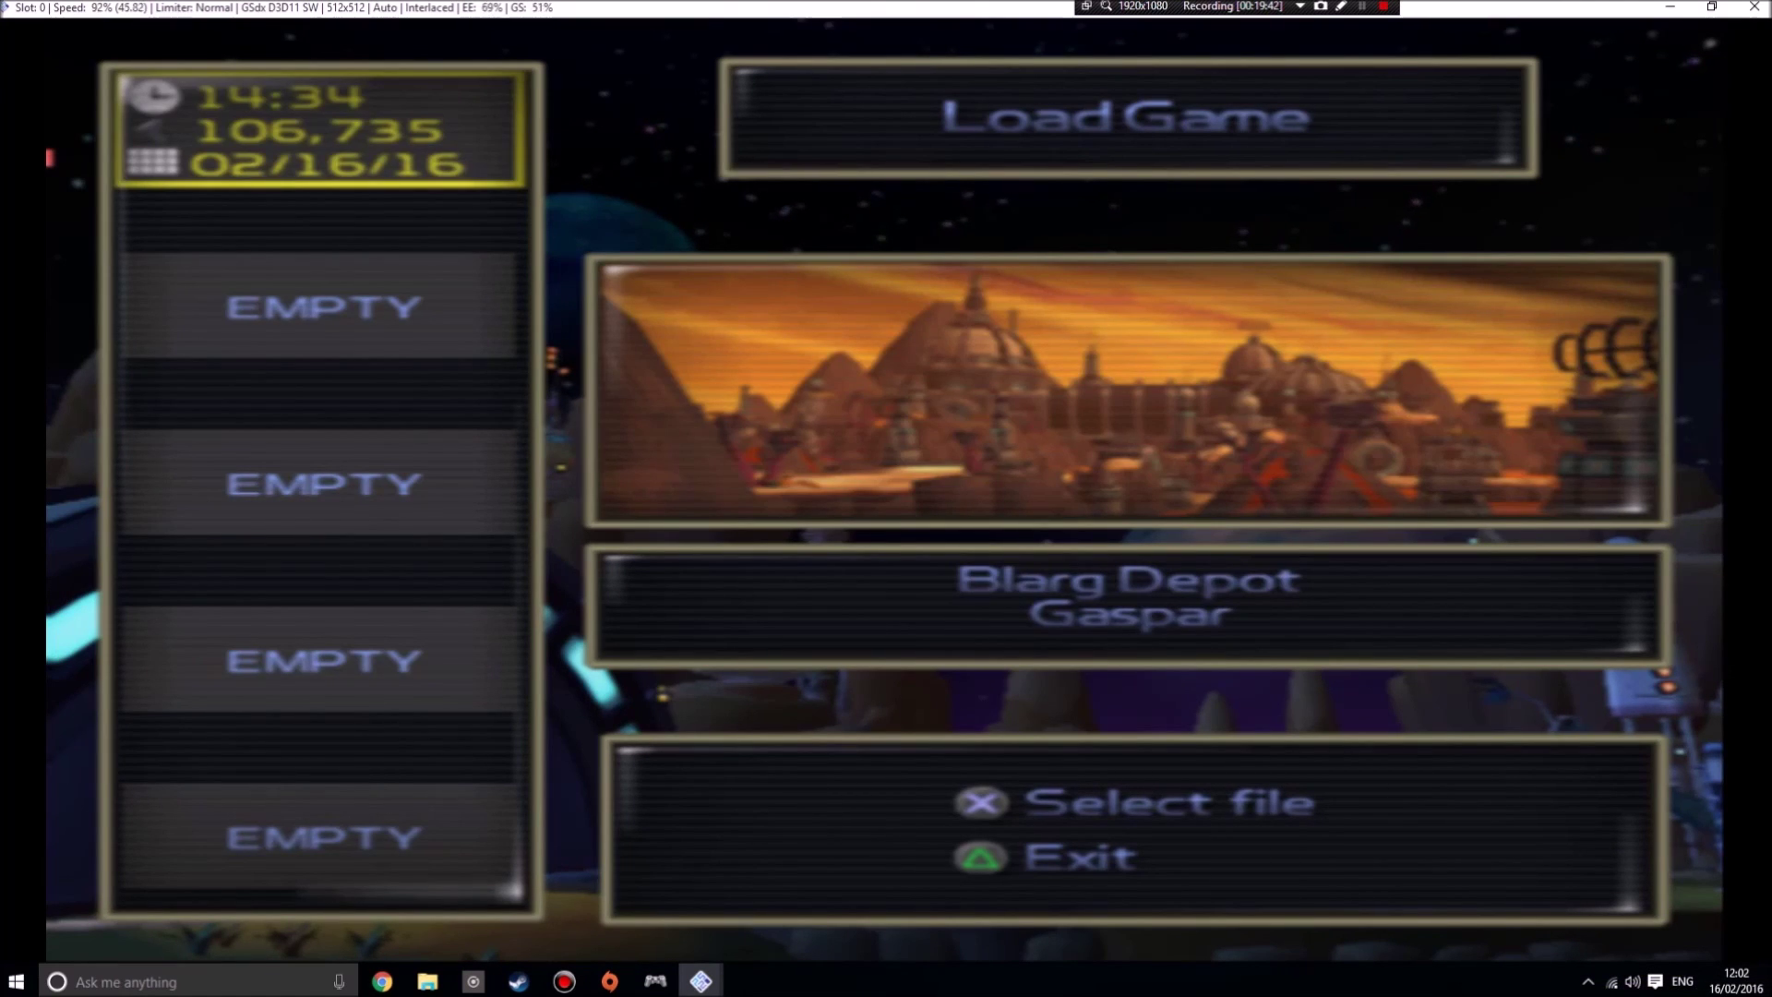
key("Down")
key("Up")
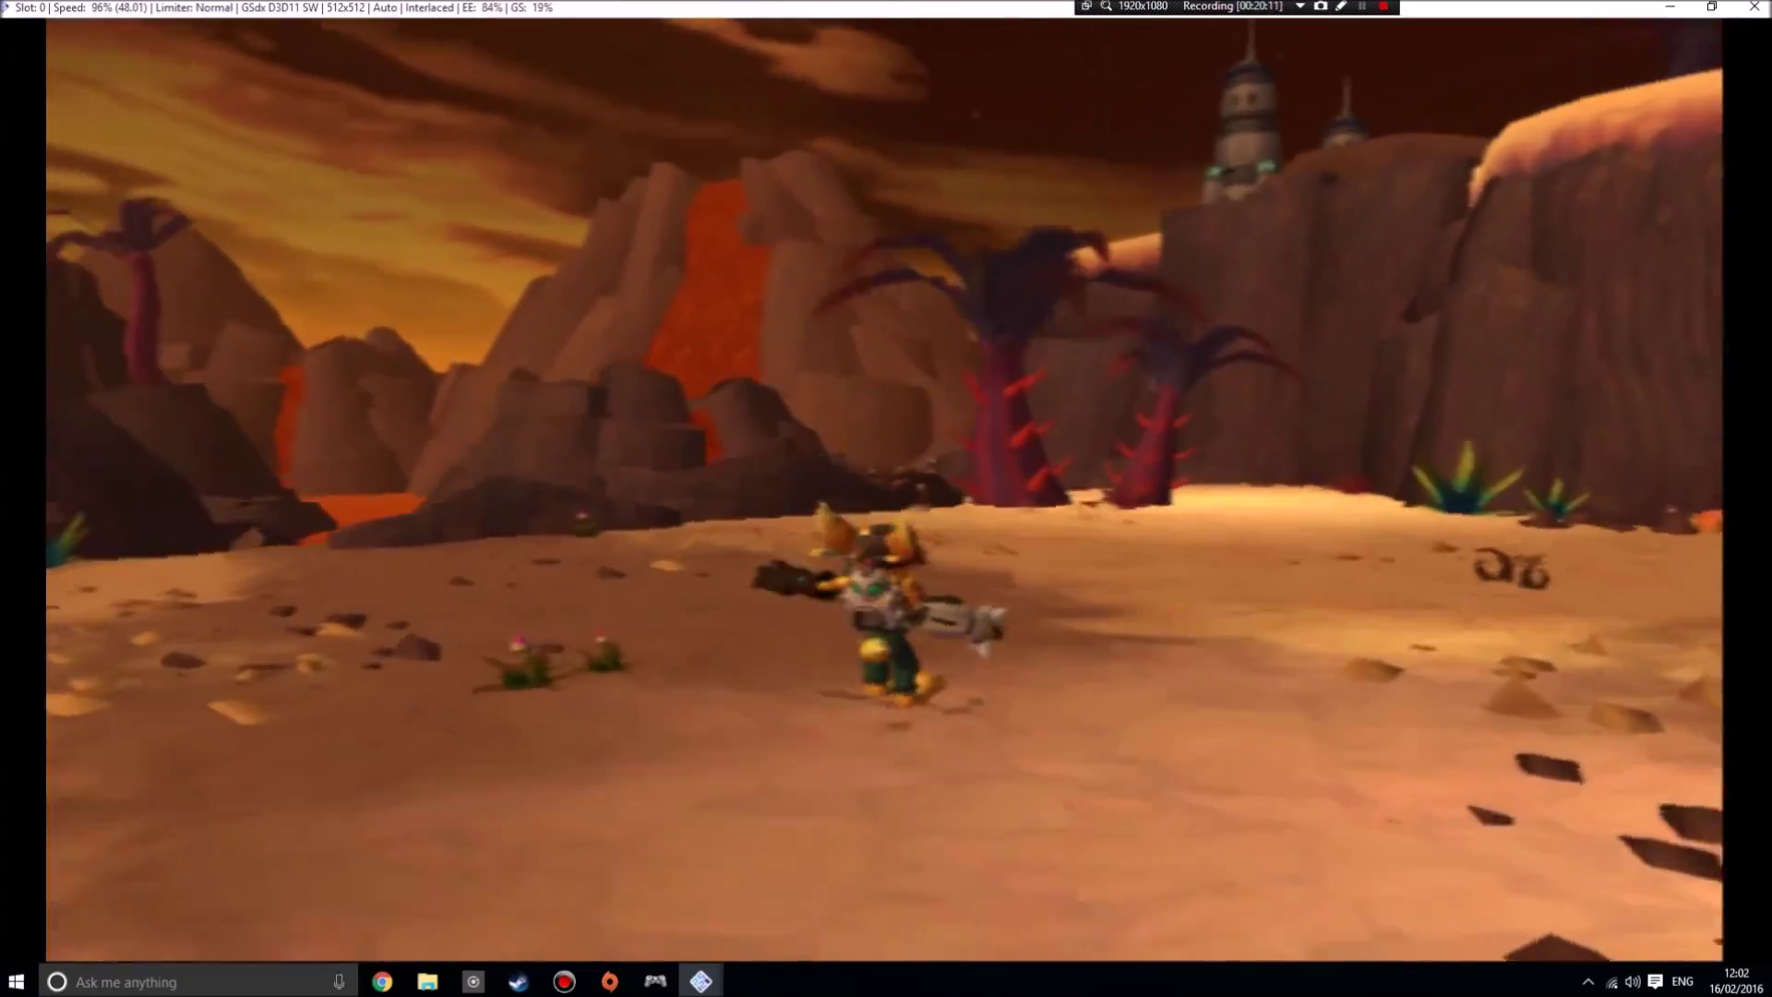